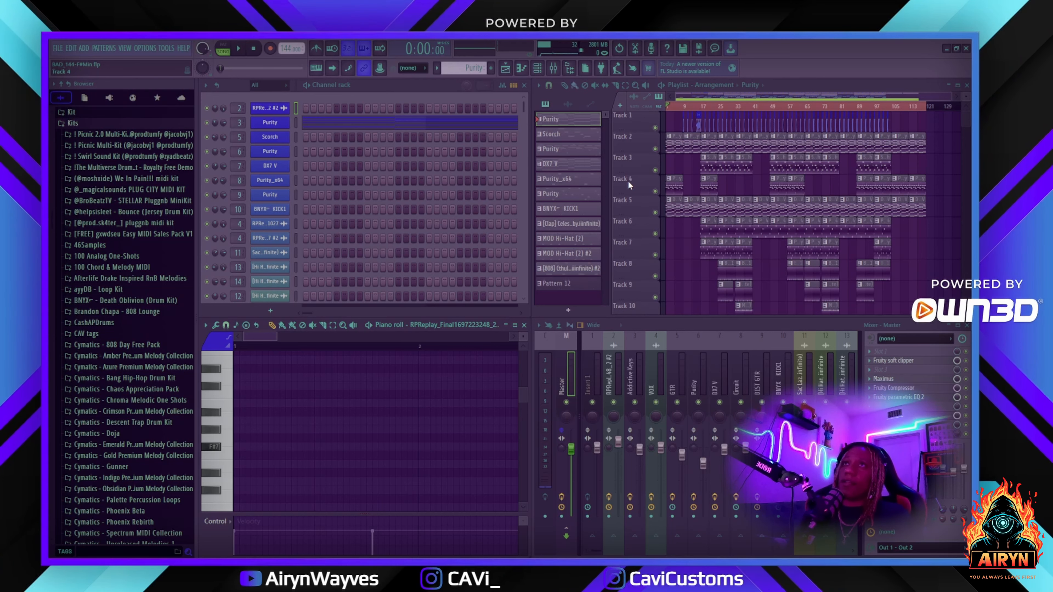
Examine the whole playlist arrangement, from the sample and pattern tracks down to the automation clips.
{"action": "scroll", "coordinate": [787, 175], "scroll_direction": "down", "scroll_amount": 5}
{"action": "scroll", "coordinate": [787, 174], "scroll_direction": "down", "scroll_amount": 5}
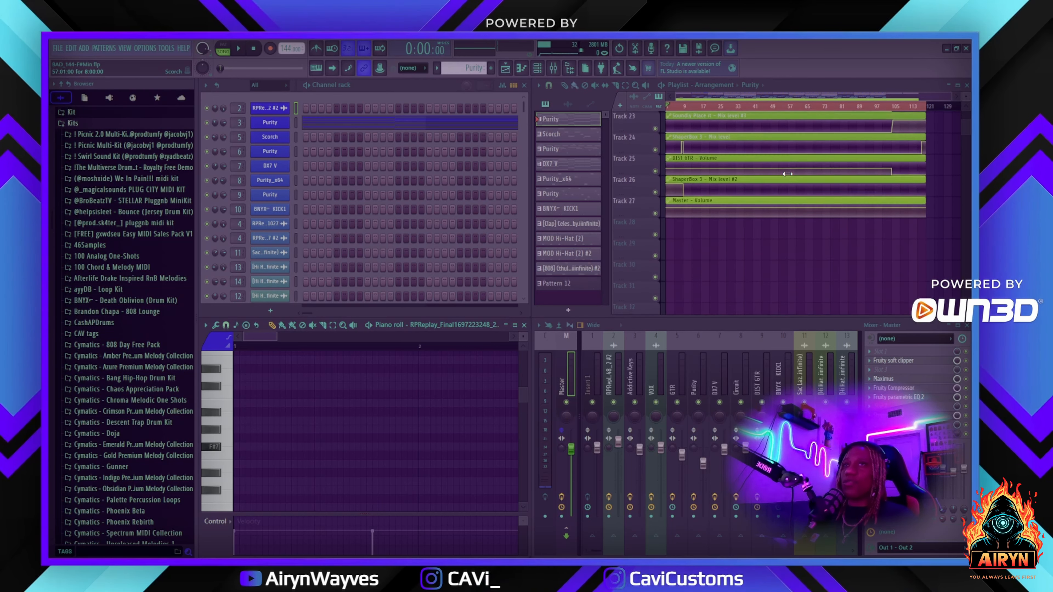
{"action": "scroll", "coordinate": [788, 174], "scroll_direction": "up", "scroll_amount": 10}
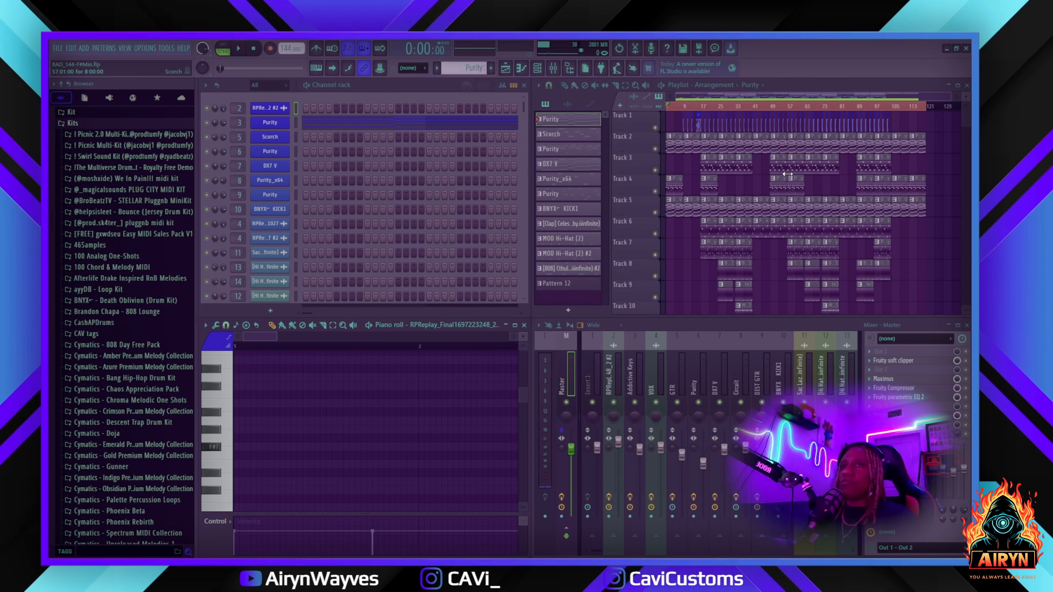
{"action": "scroll", "coordinate": [714, 111], "scroll_direction": "up", "scroll_amount": 6}
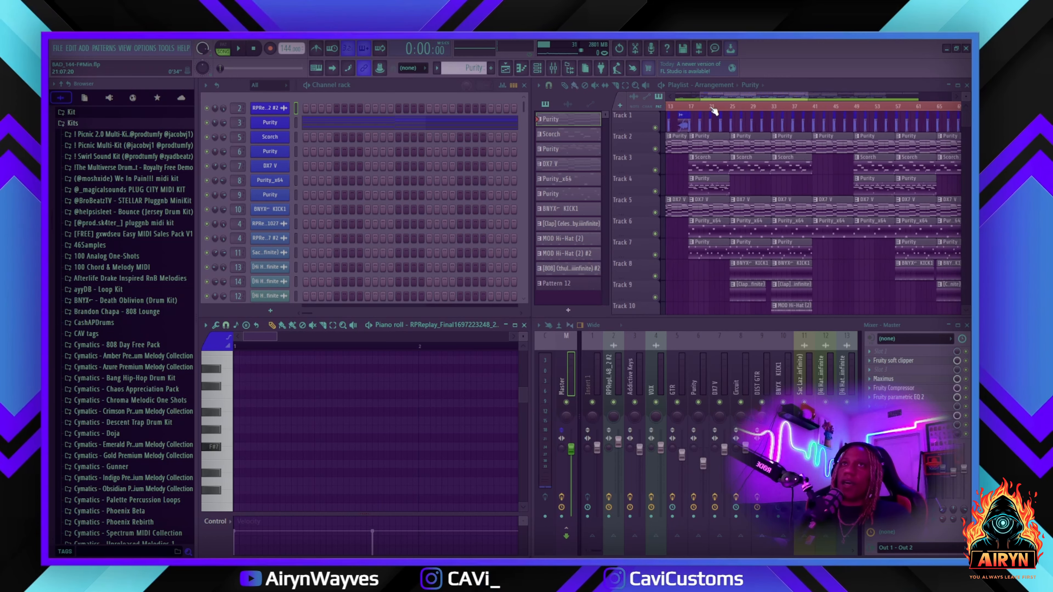
{"action": "left_click_drag", "start_coordinate": [751, 97], "coordinate": [661, 97]}
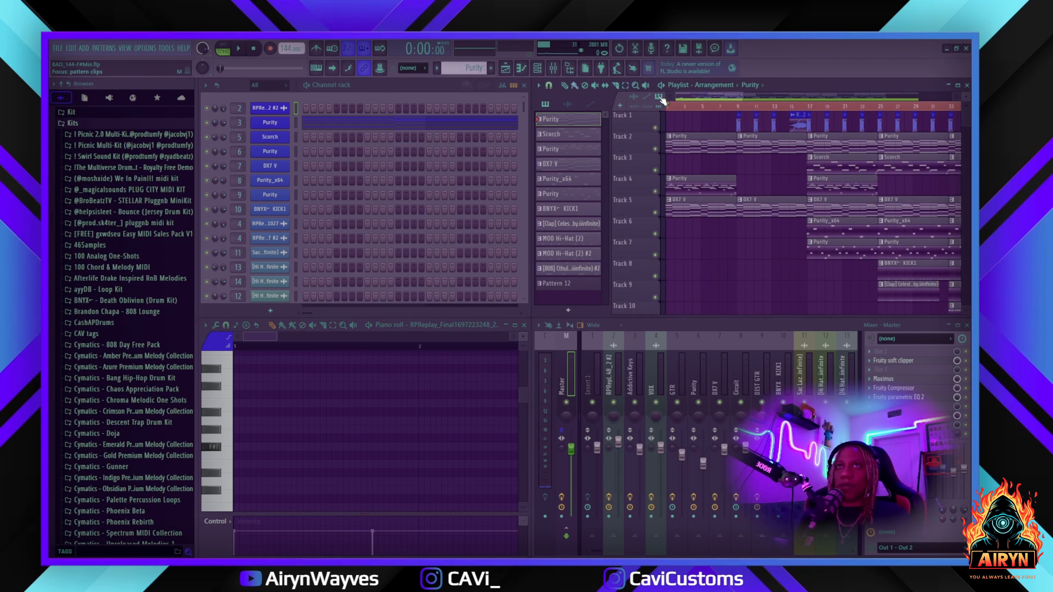
{"action": "scroll", "coordinate": [771, 111], "scroll_direction": "down", "scroll_amount": 5}
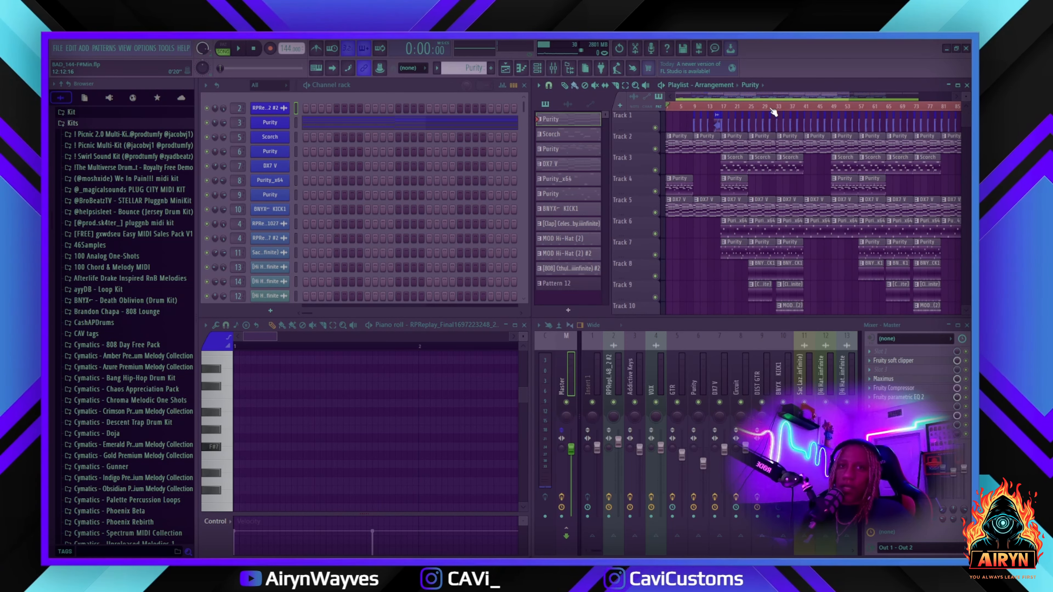
{"action": "scroll", "coordinate": [774, 112], "scroll_direction": "down", "scroll_amount": 1}
{"action": "scroll", "coordinate": [770, 112], "scroll_direction": "up", "scroll_amount": 3}
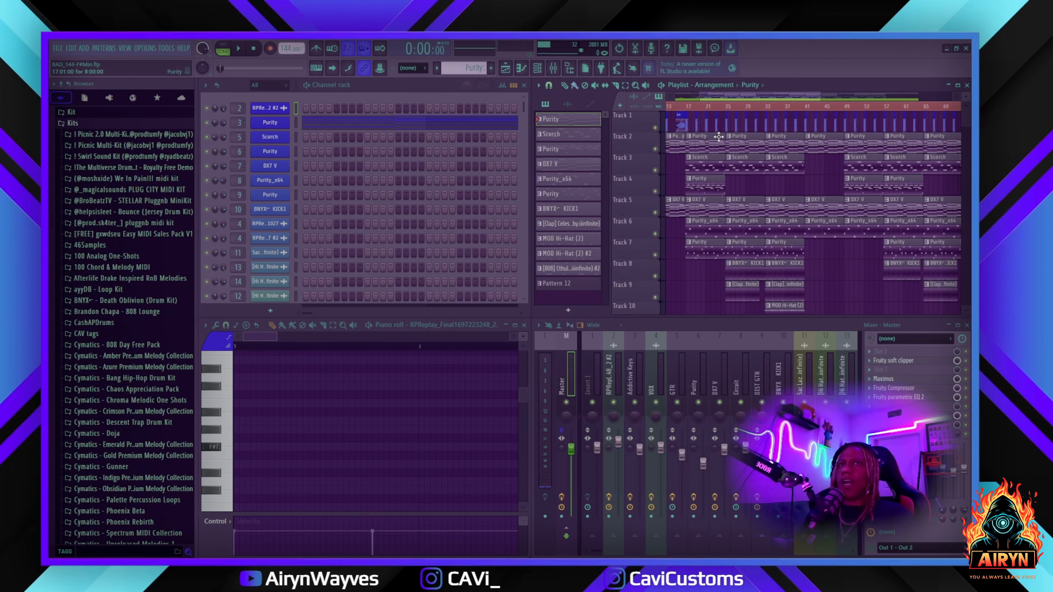
{"action": "scroll", "coordinate": [725, 106], "scroll_direction": "up", "scroll_amount": 5}
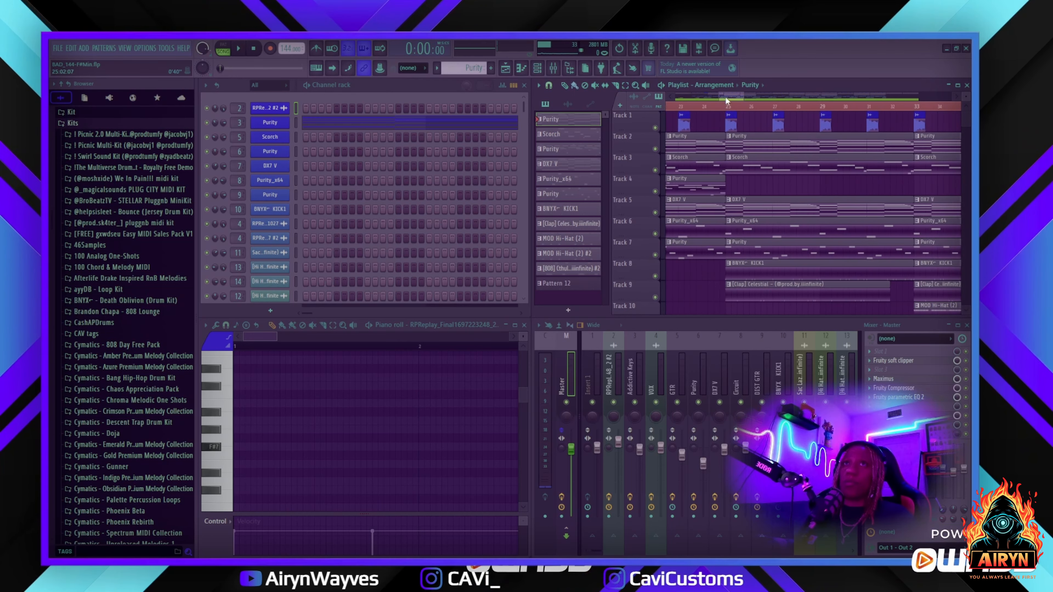
Open the channel settings of the Track 1 sample clip at bar 9 and play the full sample from its waveform.
{"action": "left_click_drag", "start_coordinate": [726, 97], "coordinate": [626, 96]}
{"action": "scroll", "coordinate": [720, 111], "scroll_direction": "down", "scroll_amount": 3}
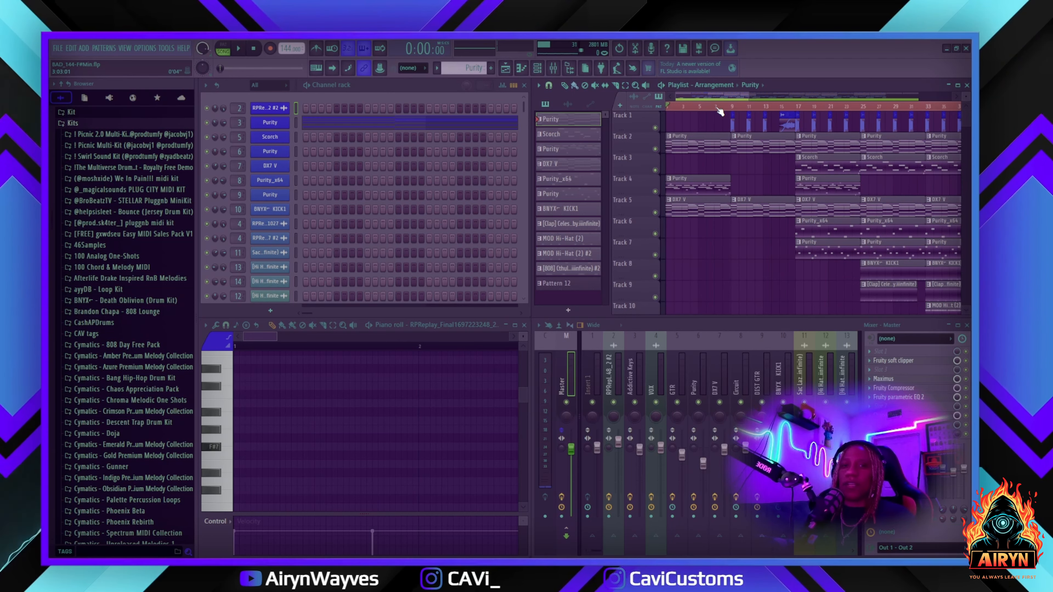
{"action": "scroll", "coordinate": [762, 111], "scroll_direction": "up", "scroll_amount": 3}
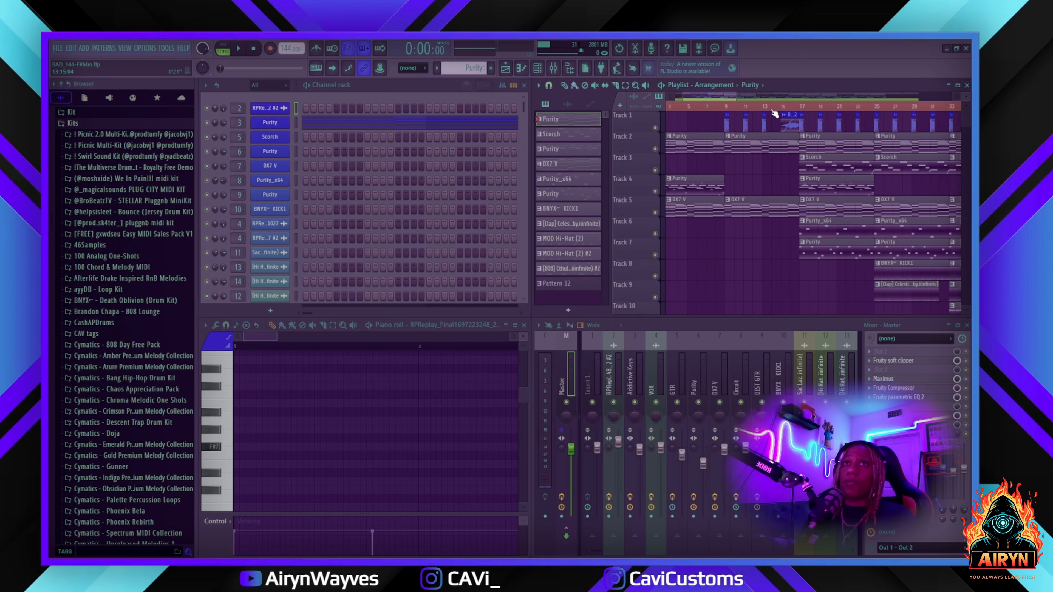
{"action": "scroll", "coordinate": [774, 114], "scroll_direction": "up", "scroll_amount": 3}
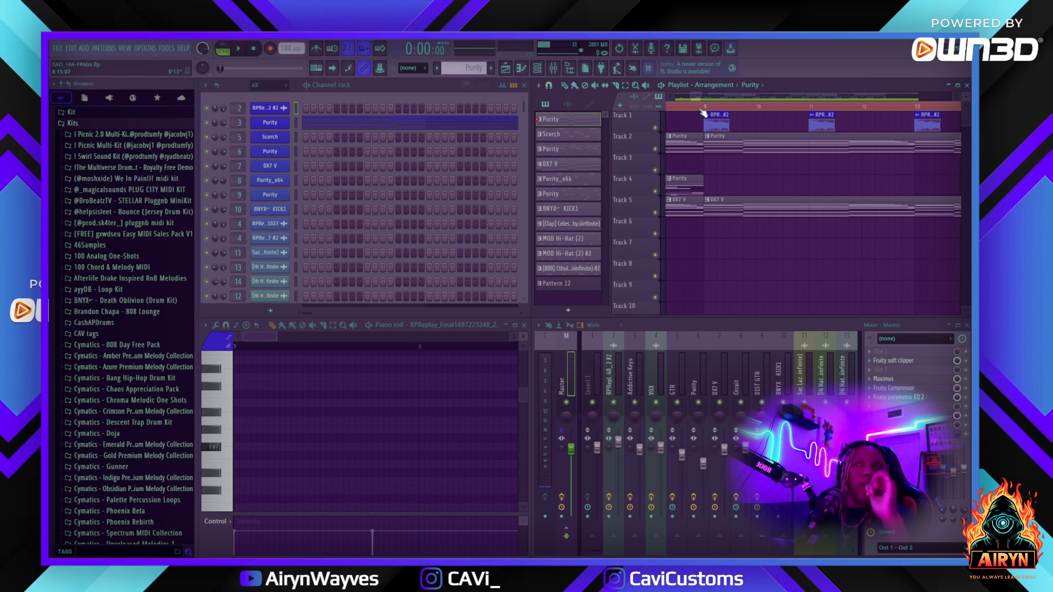
{"action": "double_click", "coordinate": [717, 127]}
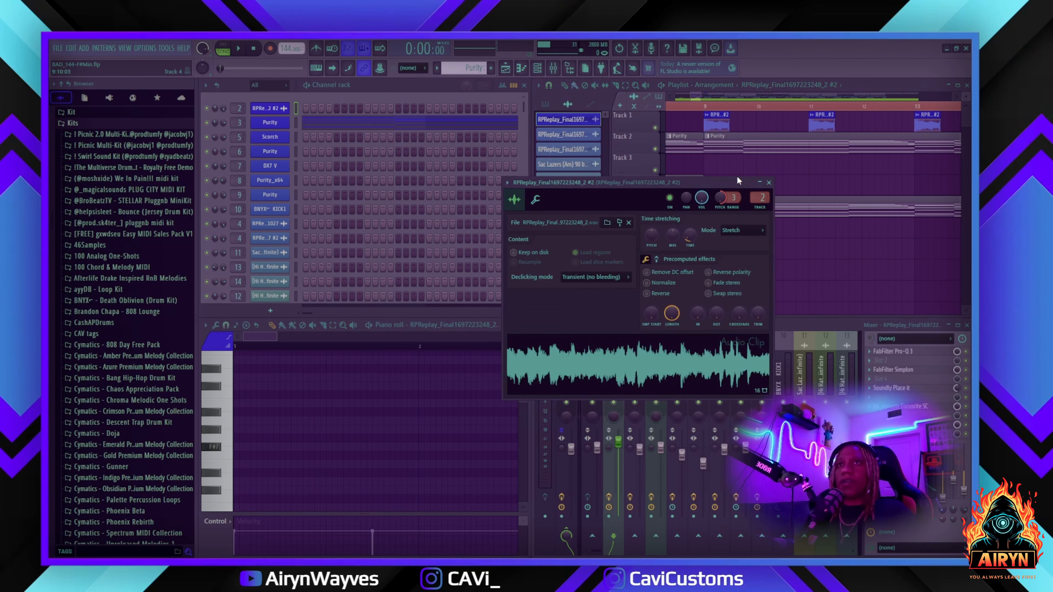
{"action": "left_click_drag", "start_coordinate": [712, 183], "coordinate": [696, 155]}
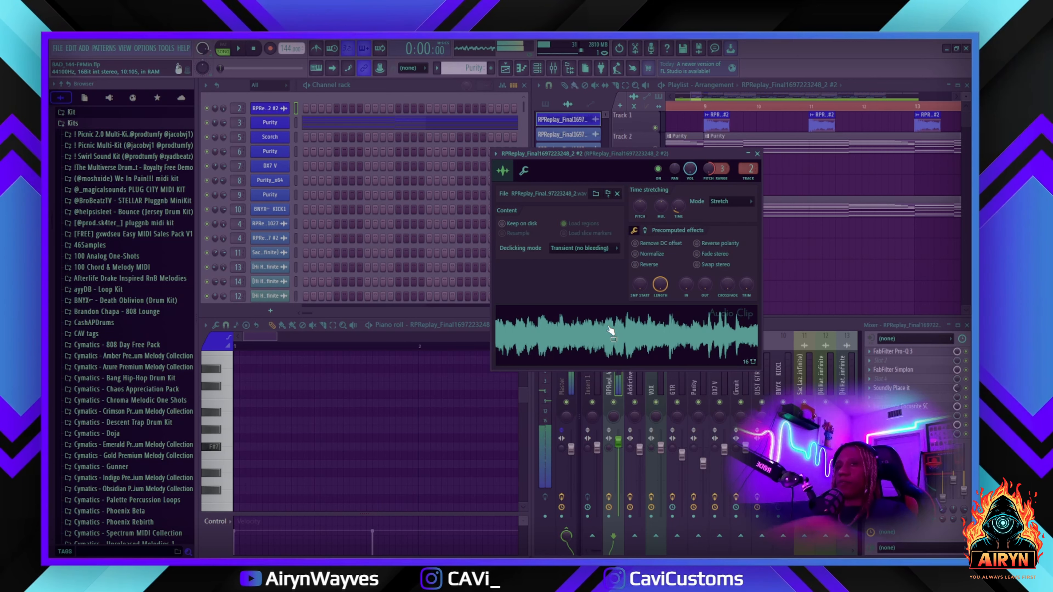
{"action": "left_click", "coordinate": [613, 383]}
Reposition the sample's settings window and play its waveform again.
{"action": "left_click_drag", "start_coordinate": [690, 152], "coordinate": [562, 110]}
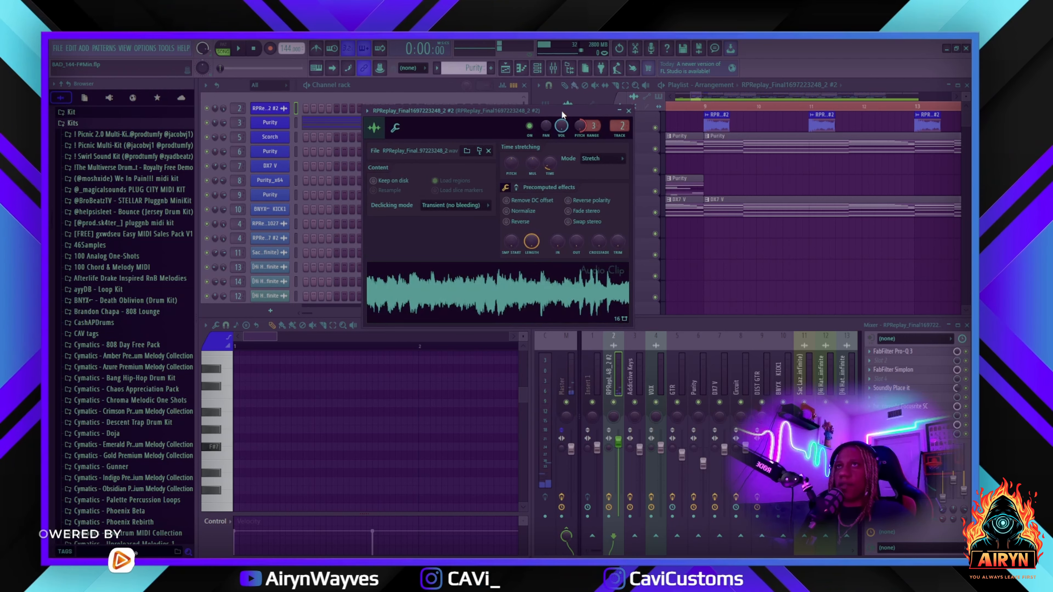
{"action": "left_click_drag", "start_coordinate": [561, 110], "coordinate": [445, 255]}
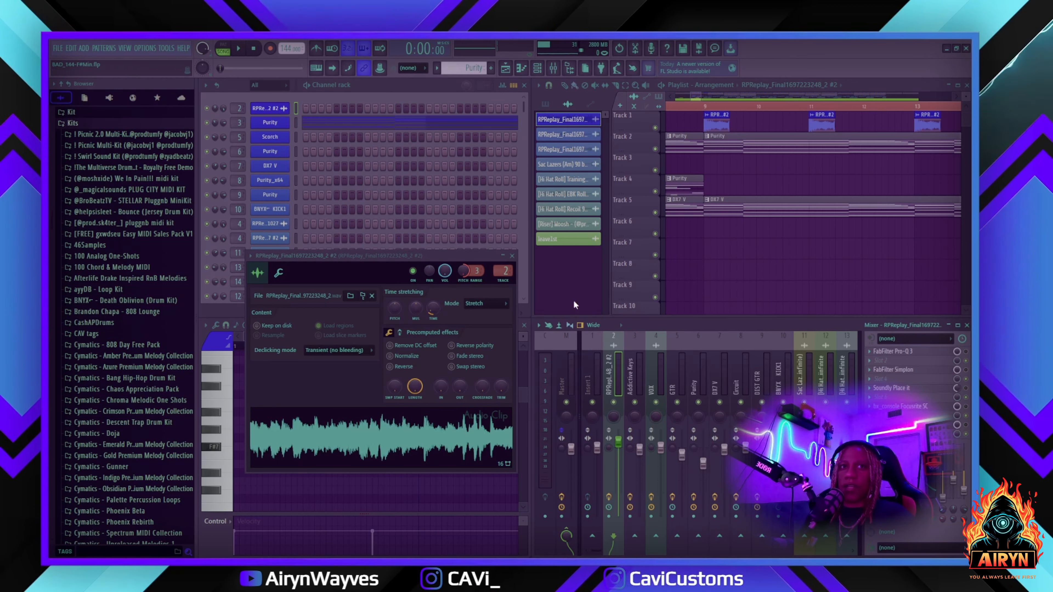
{"action": "left_click_drag", "start_coordinate": [443, 256], "coordinate": [592, 190]}
{"action": "left_click", "coordinate": [515, 369]}
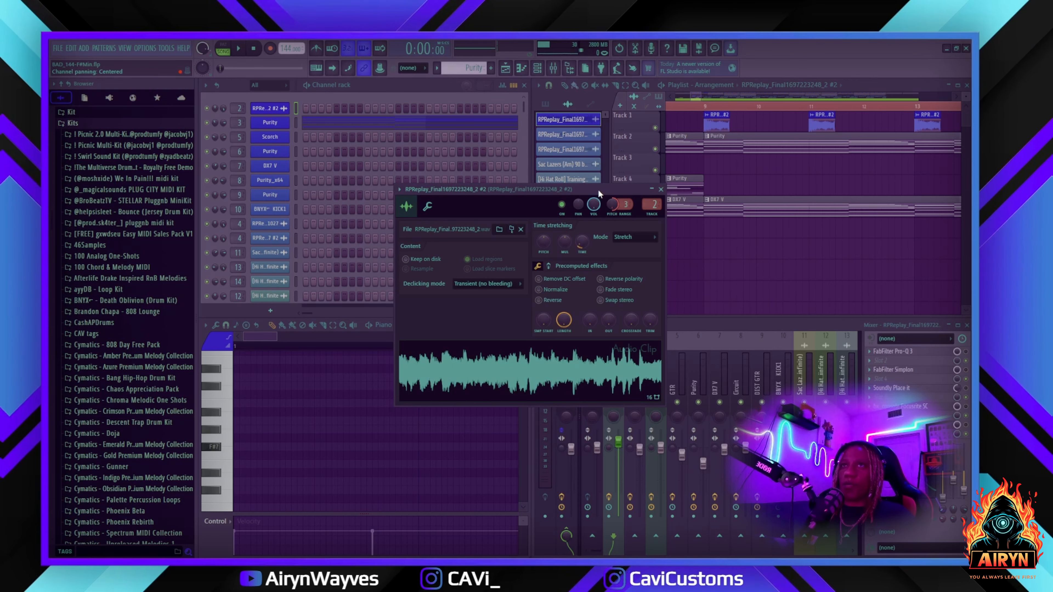
{"action": "left_click_drag", "start_coordinate": [599, 189], "coordinate": [700, 229]}
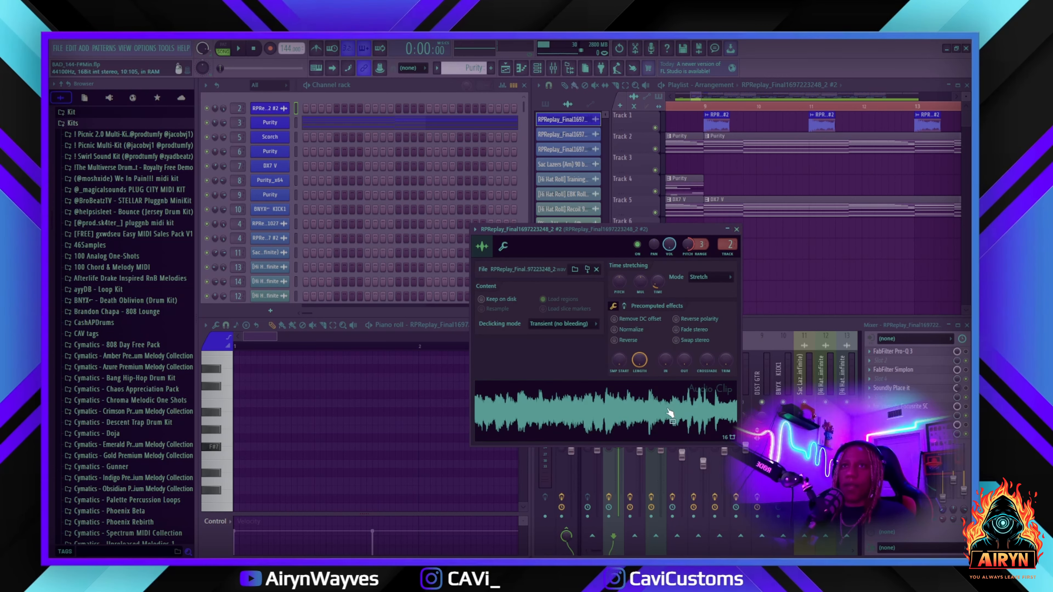
Compare the short Track 1 chops from bar 9 onward with the full sample's playback and close its settings window.
{"action": "scroll", "coordinate": [718, 99], "scroll_direction": "down", "scroll_amount": 6}
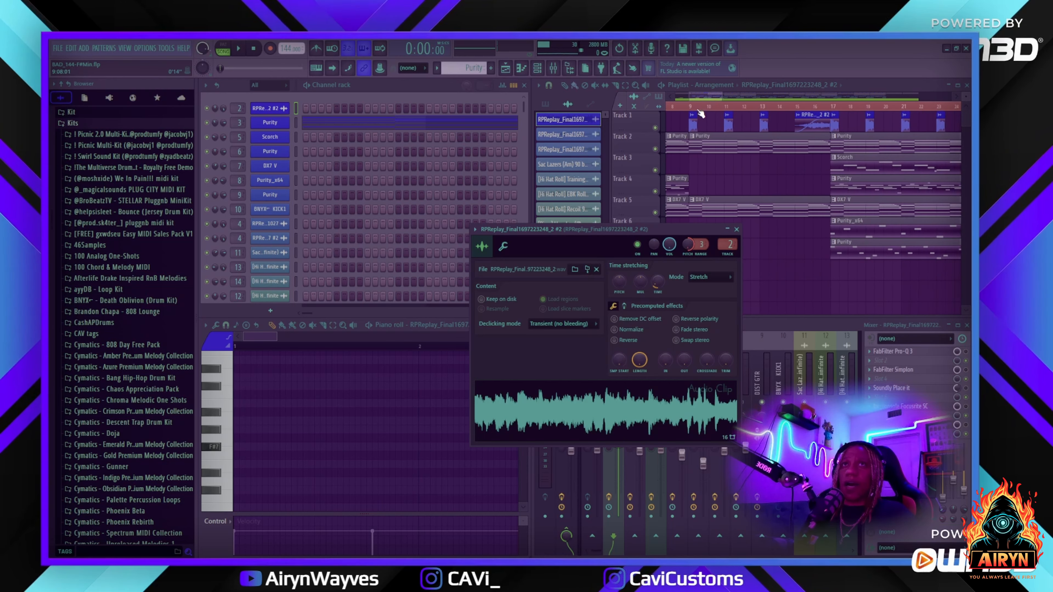
{"action": "scroll", "coordinate": [701, 114], "scroll_direction": "up", "scroll_amount": 6}
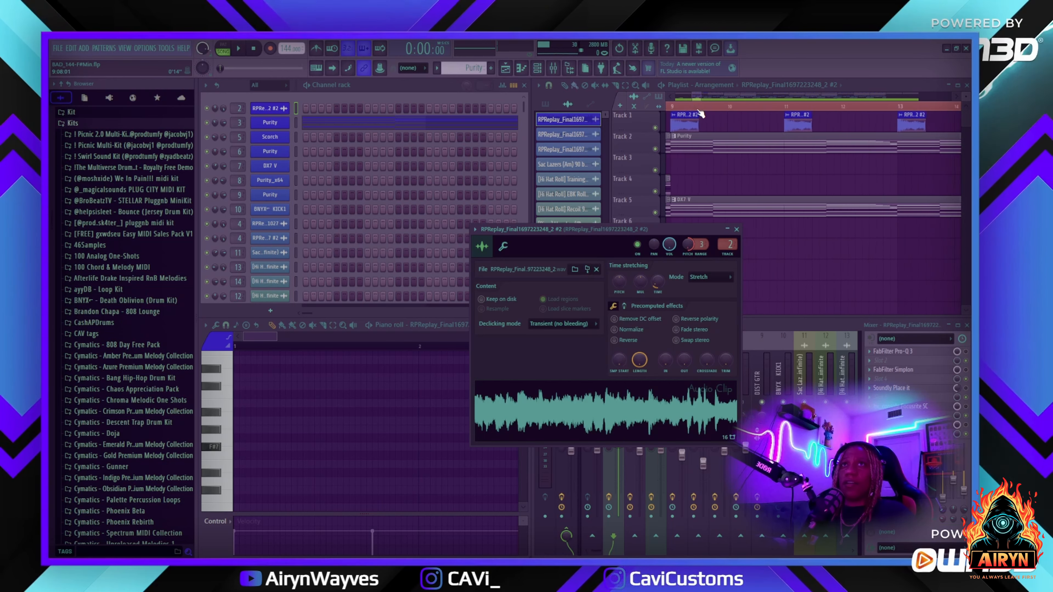
{"action": "left_click_drag", "start_coordinate": [697, 98], "coordinate": [693, 95]}
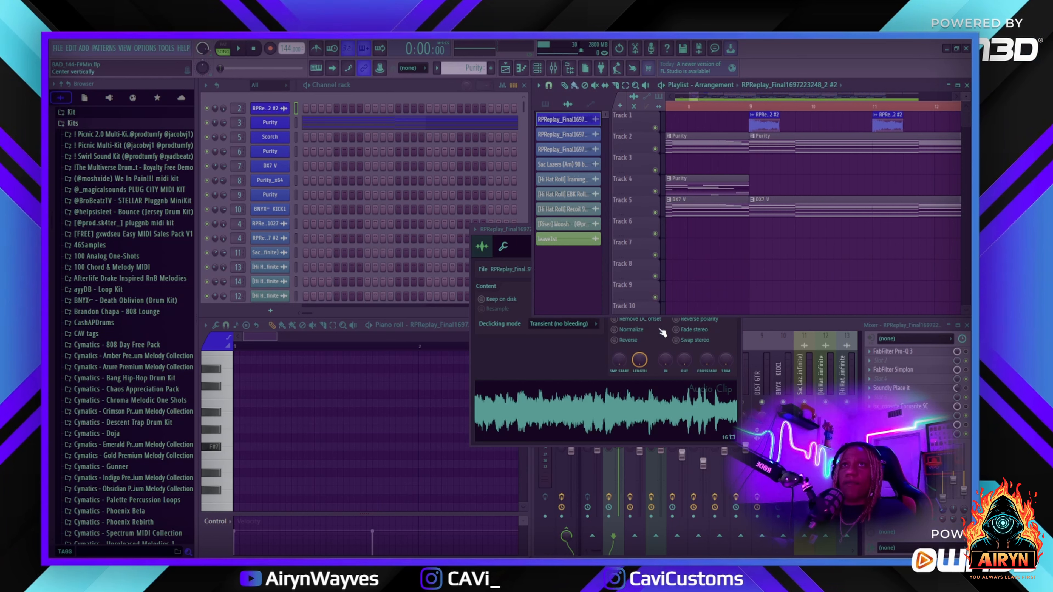
{"action": "left_click", "coordinate": [590, 413]}
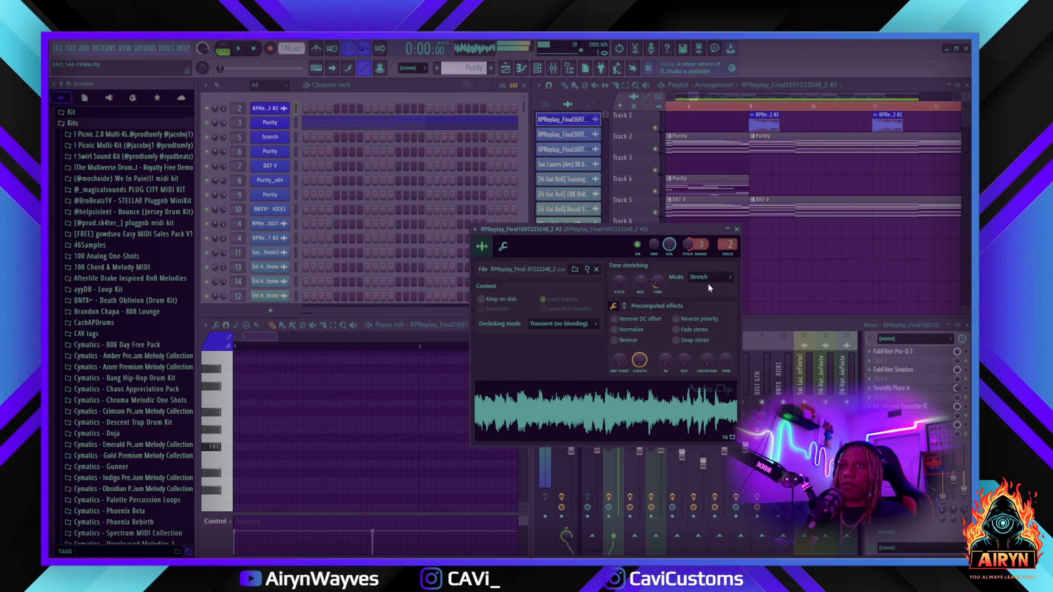
{"action": "mouse_move", "coordinate": [692, 229]}
{"action": "left_mouse_down"}
{"action": "mouse_move", "coordinate": [719, 227]}
{"action": "mouse_move", "coordinate": [701, 224]}
{"action": "left_mouse_up"}
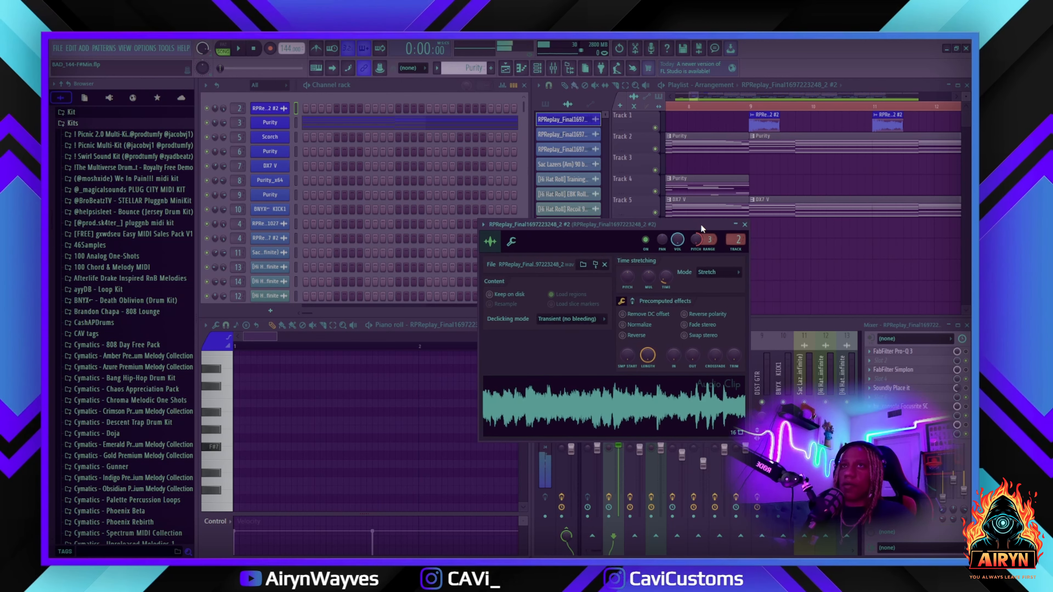
{"action": "left_click", "coordinate": [744, 224]}
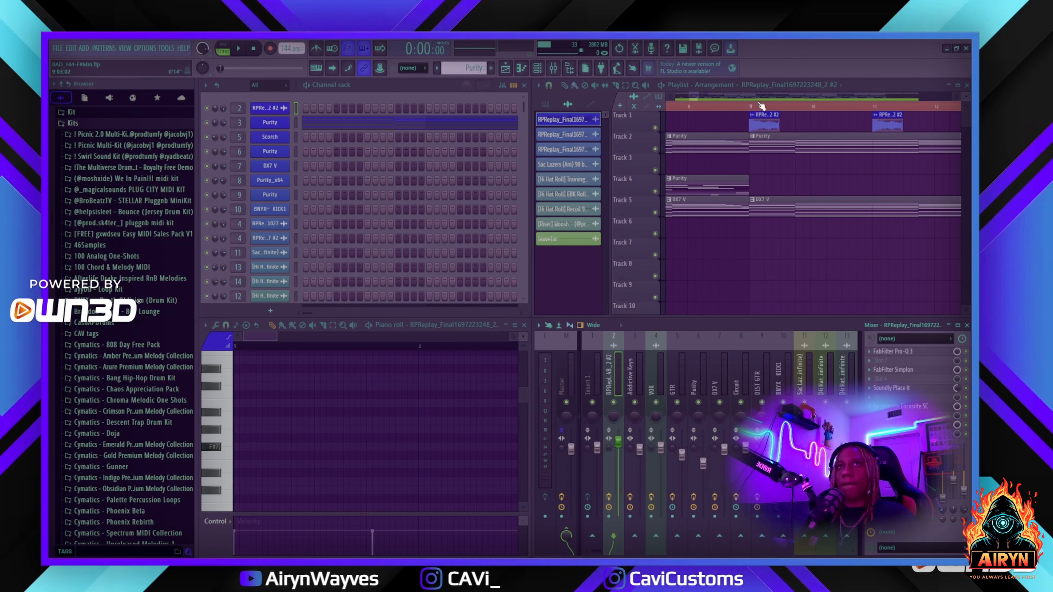
Solo Track 1 and play it from the longer sample clip starting at bar 15.
{"action": "scroll", "coordinate": [762, 107], "scroll_direction": "down", "scroll_amount": 10}
{"action": "scroll", "coordinate": [762, 107], "scroll_direction": "up", "scroll_amount": 5}
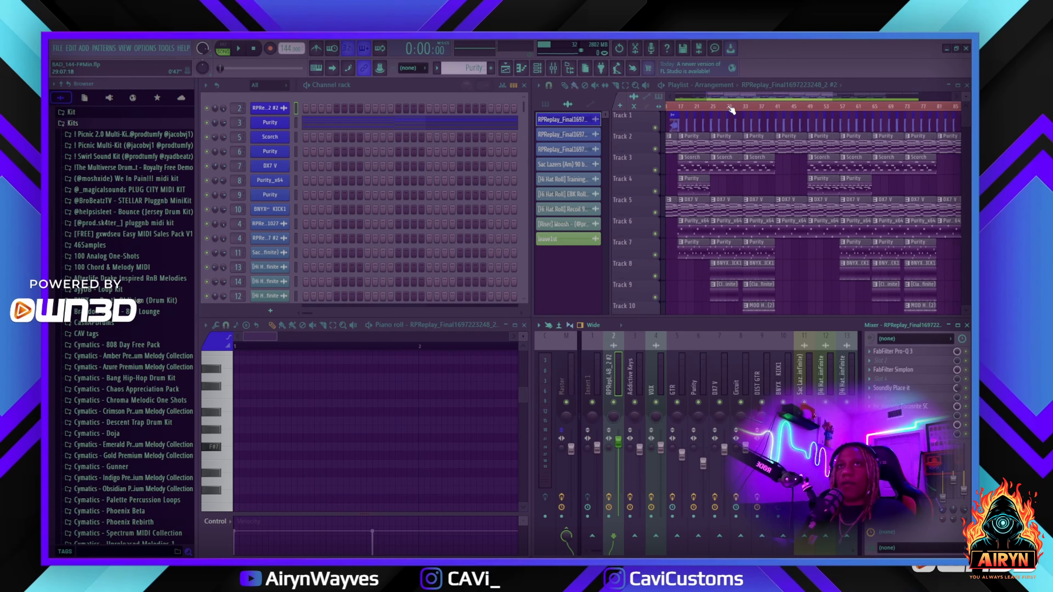
{"action": "left_click_drag", "start_coordinate": [731, 95], "coordinate": [703, 94]}
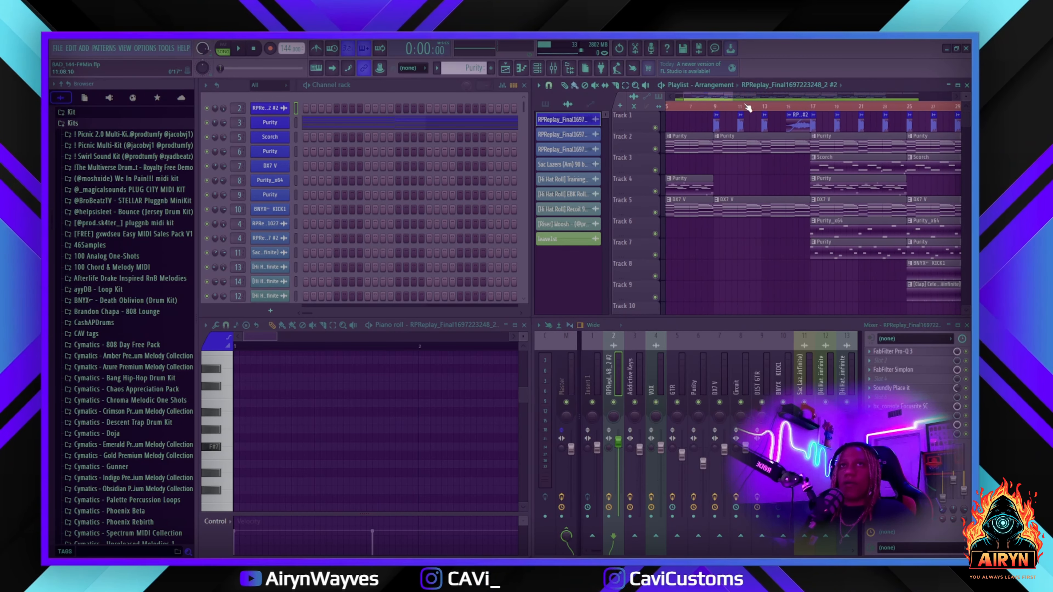
{"action": "scroll", "coordinate": [803, 106], "scroll_direction": "up", "scroll_amount": 2}
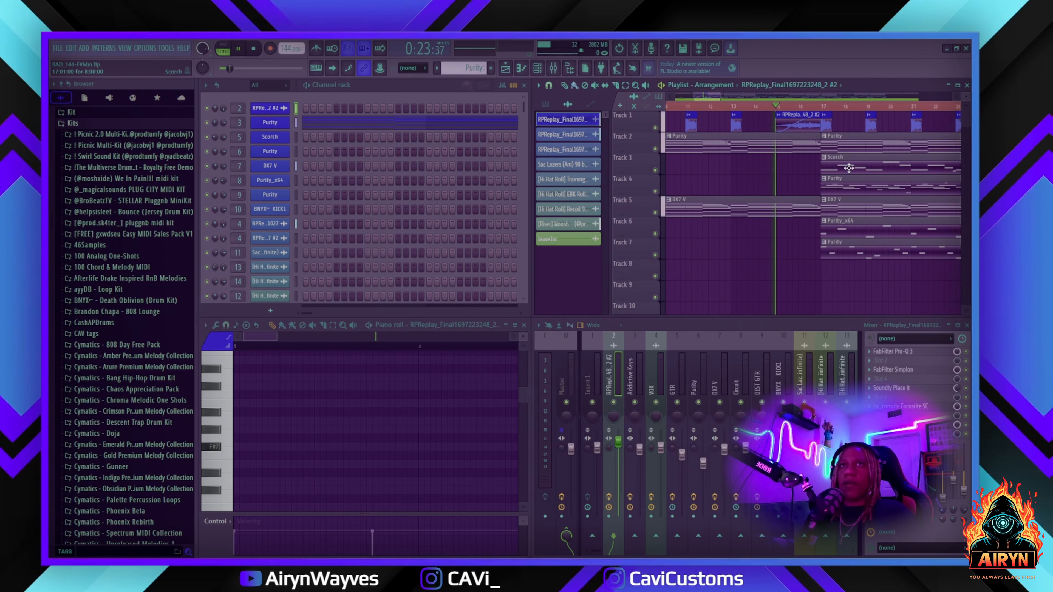
{"action": "left_click", "coordinate": [777, 108]}
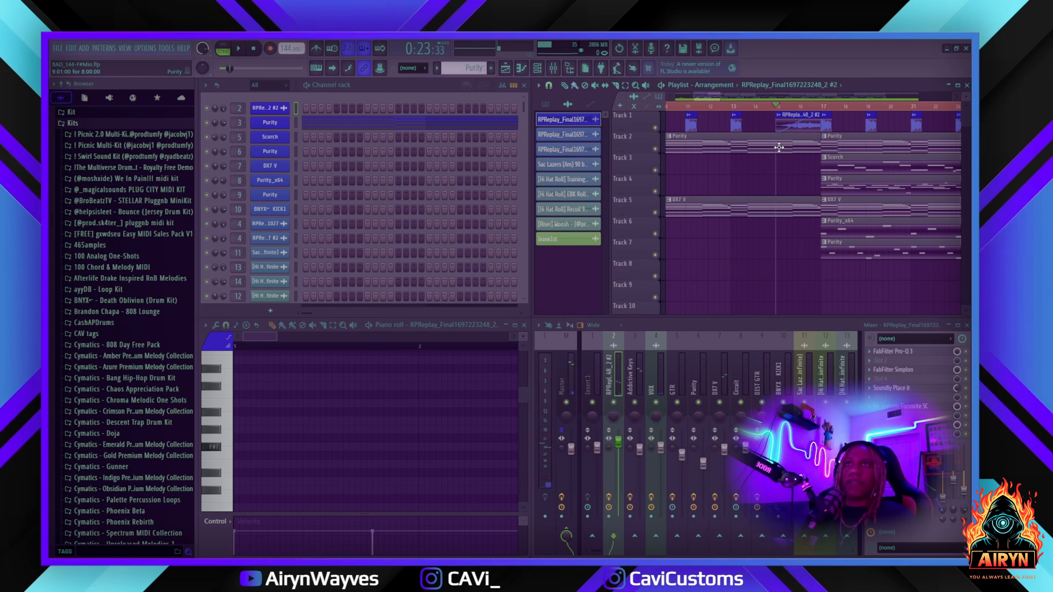
{"action": "right_click", "coordinate": [654, 127]}
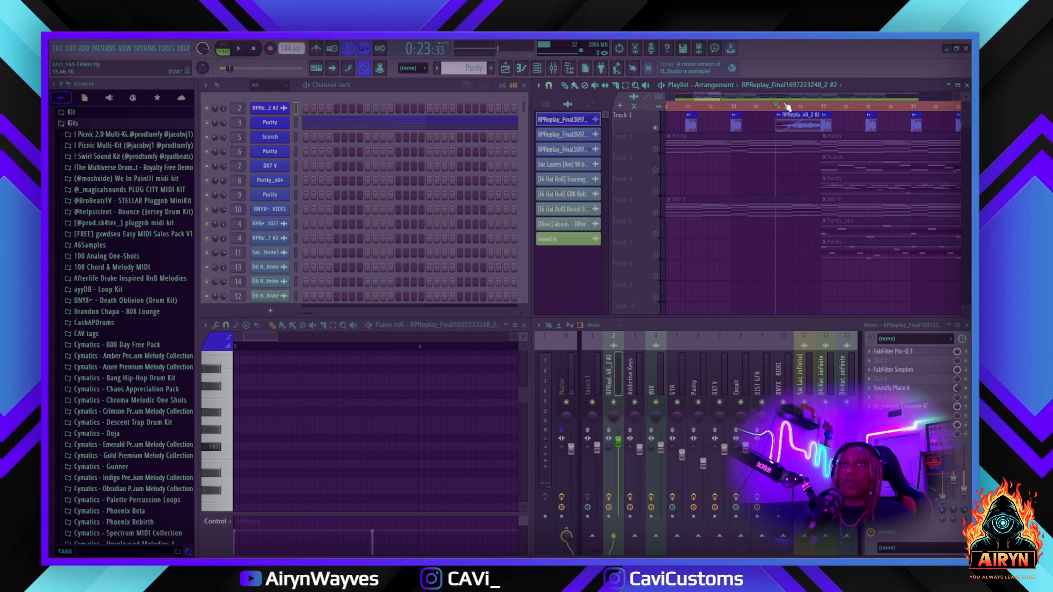
{"action": "key", "text": "space"}
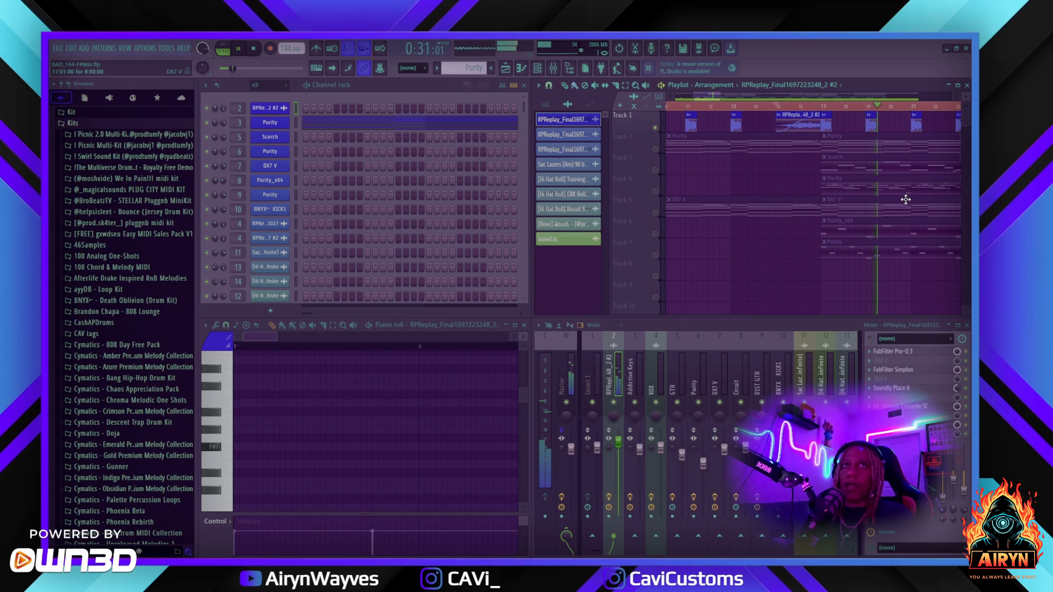
Examine how the sample chops repeat along Track 1 across the full arrangement.
{"action": "scroll", "coordinate": [852, 109], "scroll_direction": "down", "scroll_amount": 3}
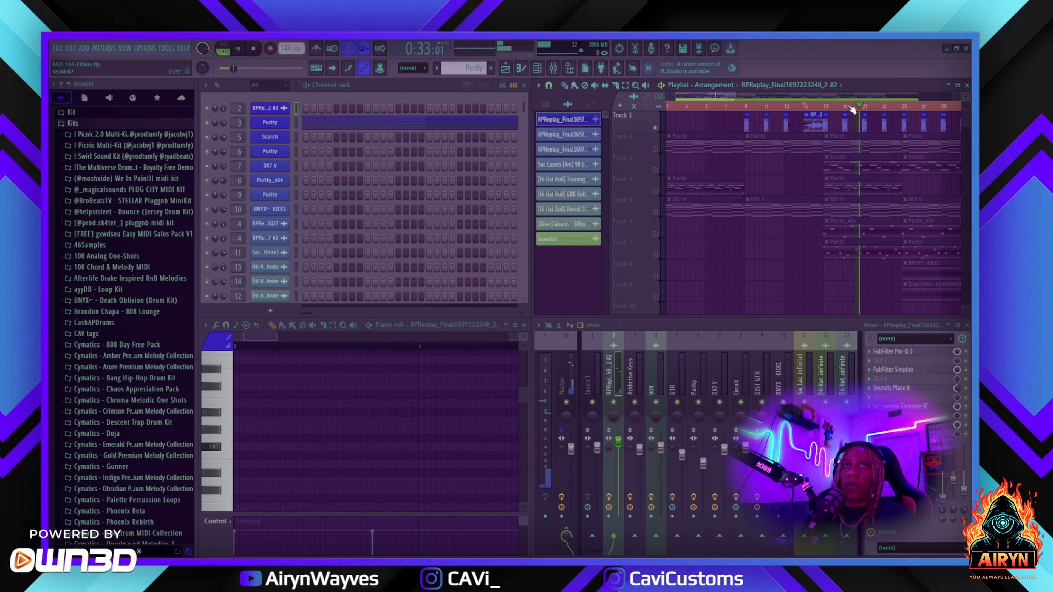
{"action": "scroll", "coordinate": [852, 108], "scroll_direction": "down", "scroll_amount": 2}
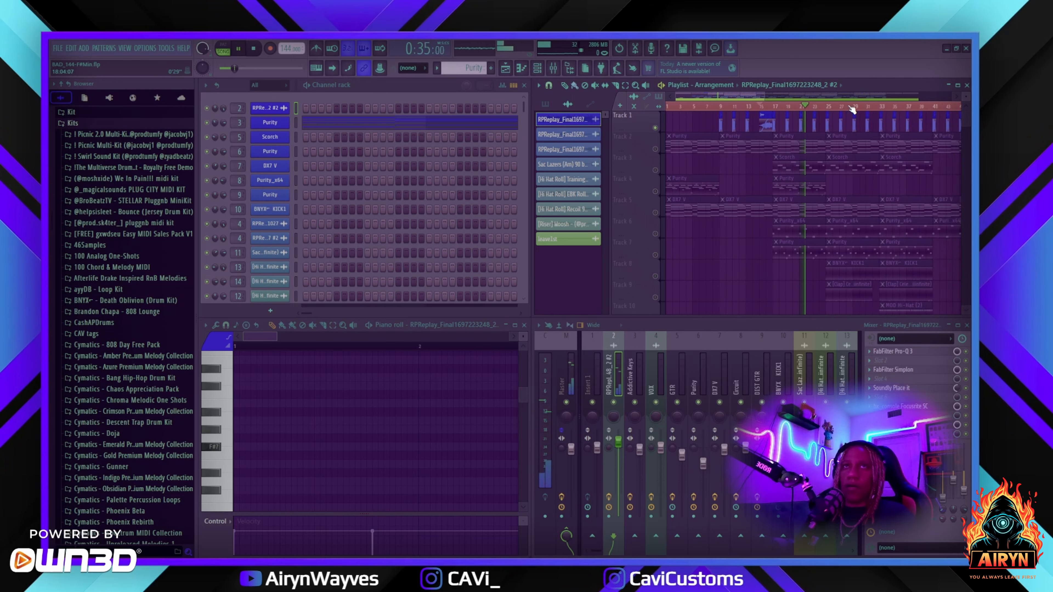
{"action": "scroll", "coordinate": [852, 108], "scroll_direction": "down", "scroll_amount": 3}
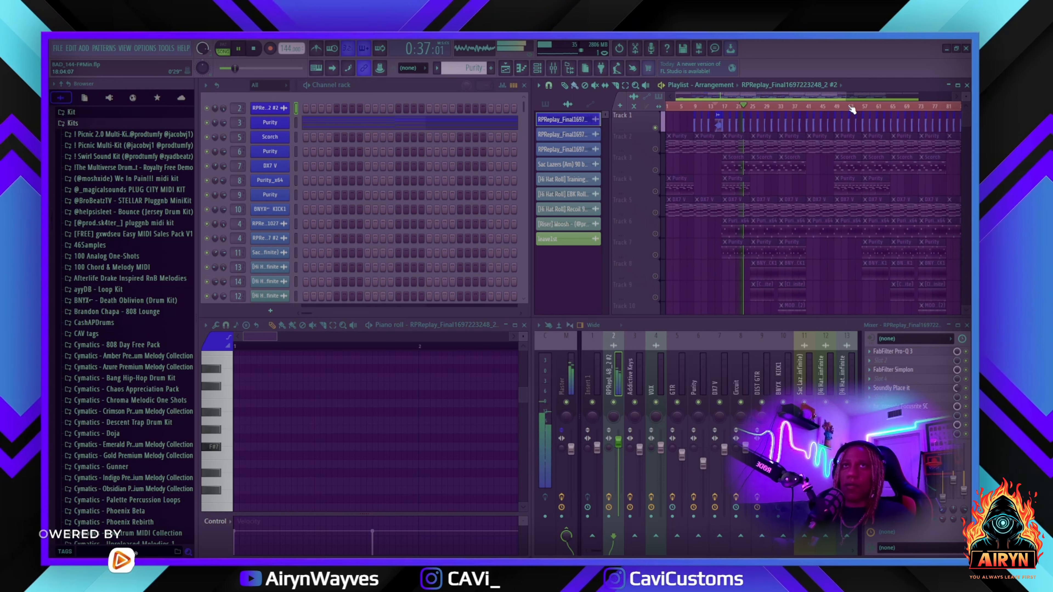
{"action": "scroll", "coordinate": [852, 108], "scroll_direction": "down", "scroll_amount": 2}
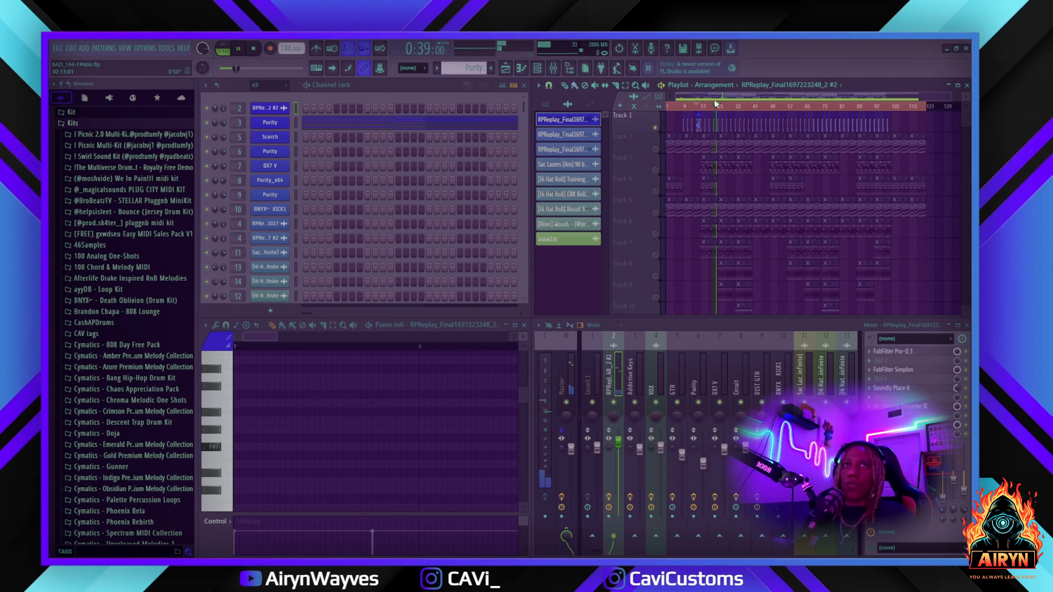
{"action": "scroll", "coordinate": [772, 107], "scroll_direction": "up", "scroll_amount": 7}
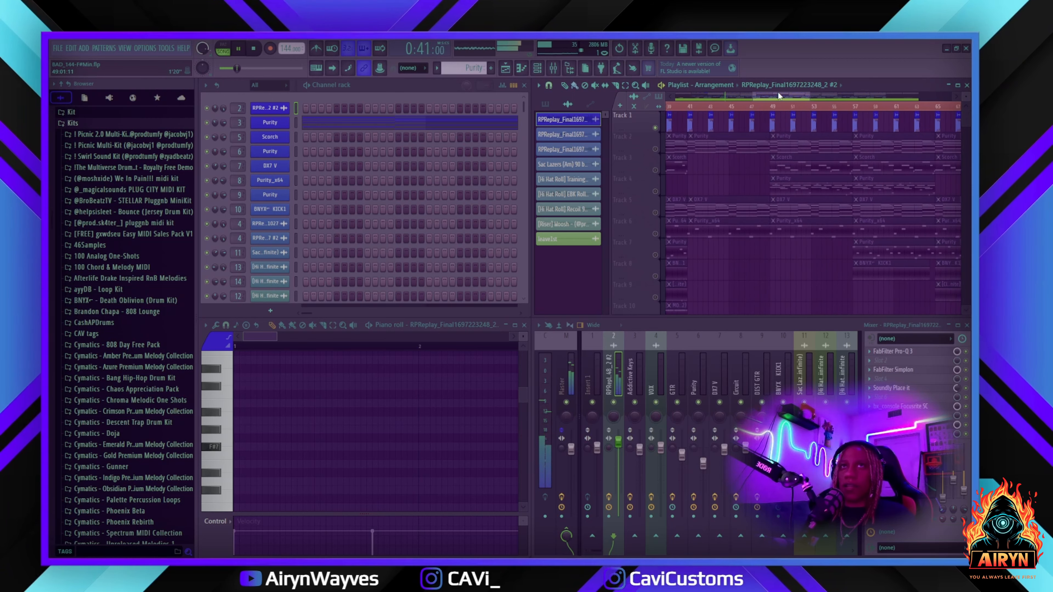
{"action": "left_click_drag", "start_coordinate": [787, 95], "coordinate": [740, 94]}
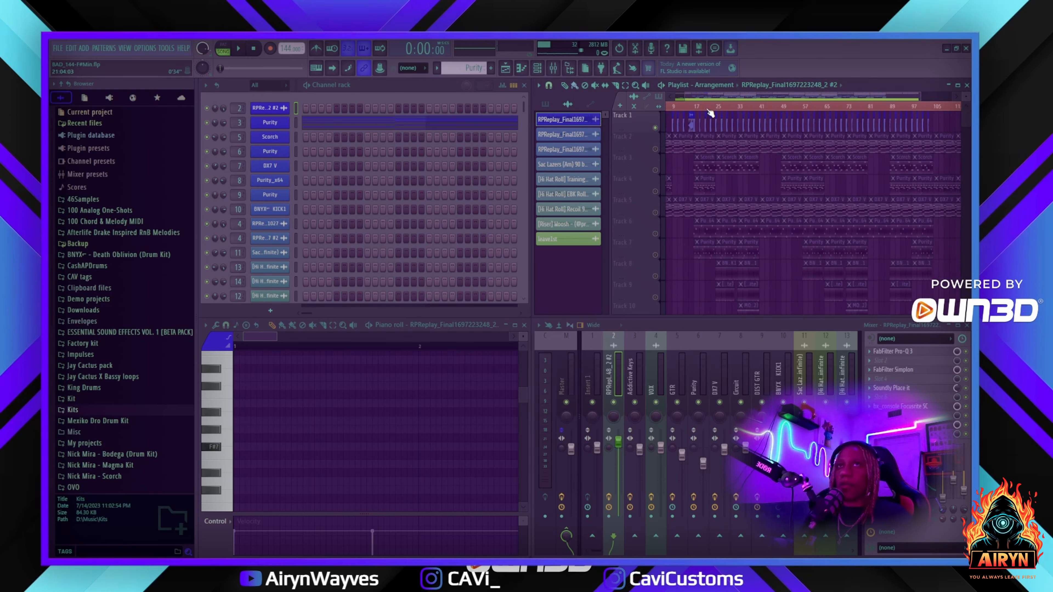
{"action": "scroll", "coordinate": [707, 109], "scroll_direction": "down", "scroll_amount": 1}
{"action": "scroll", "coordinate": [710, 110], "scroll_direction": "up", "scroll_amount": 5}
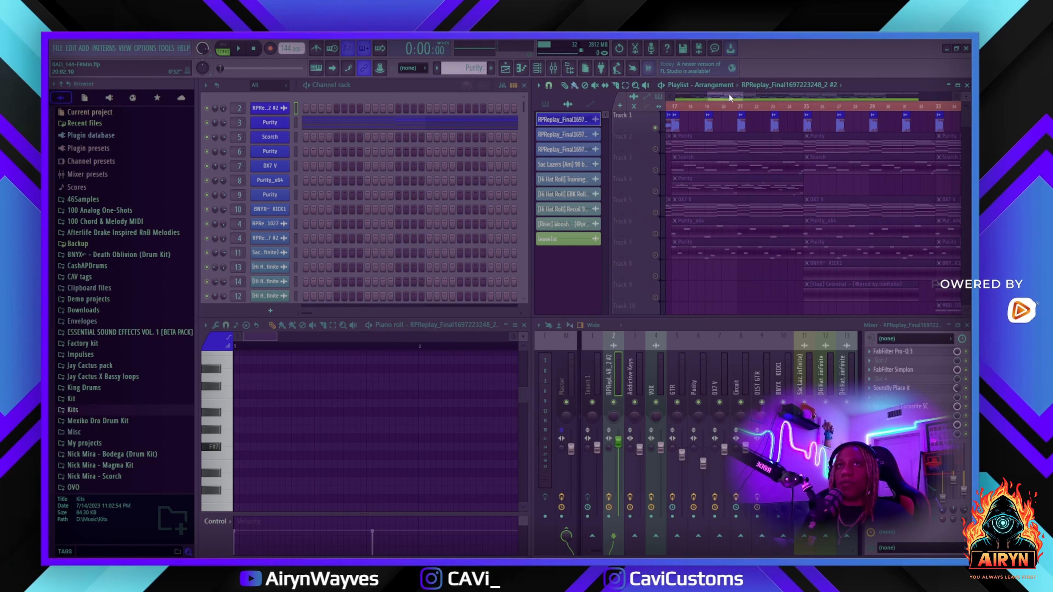
Show the patterns in the playlist's clip list and solo Track 2, which holds the Purity clips.
{"action": "left_click_drag", "start_coordinate": [731, 95], "coordinate": [690, 95]}
{"action": "scroll", "coordinate": [796, 110], "scroll_direction": "down", "scroll_amount": 3}
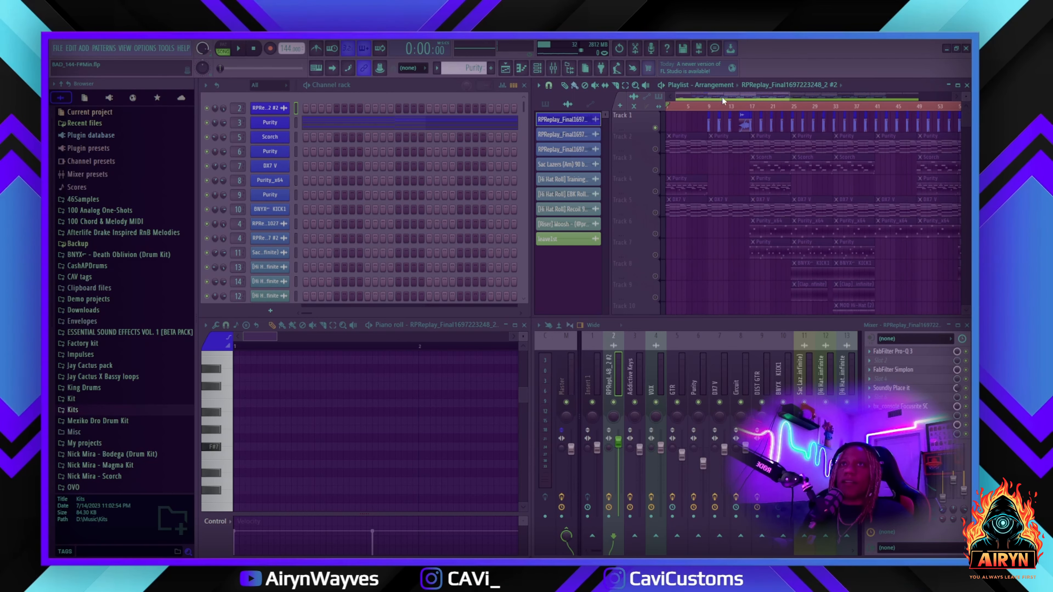
{"action": "scroll", "coordinate": [712, 108], "scroll_direction": "up", "scroll_amount": 1}
{"action": "scroll", "coordinate": [694, 115], "scroll_direction": "down", "scroll_amount": 2}
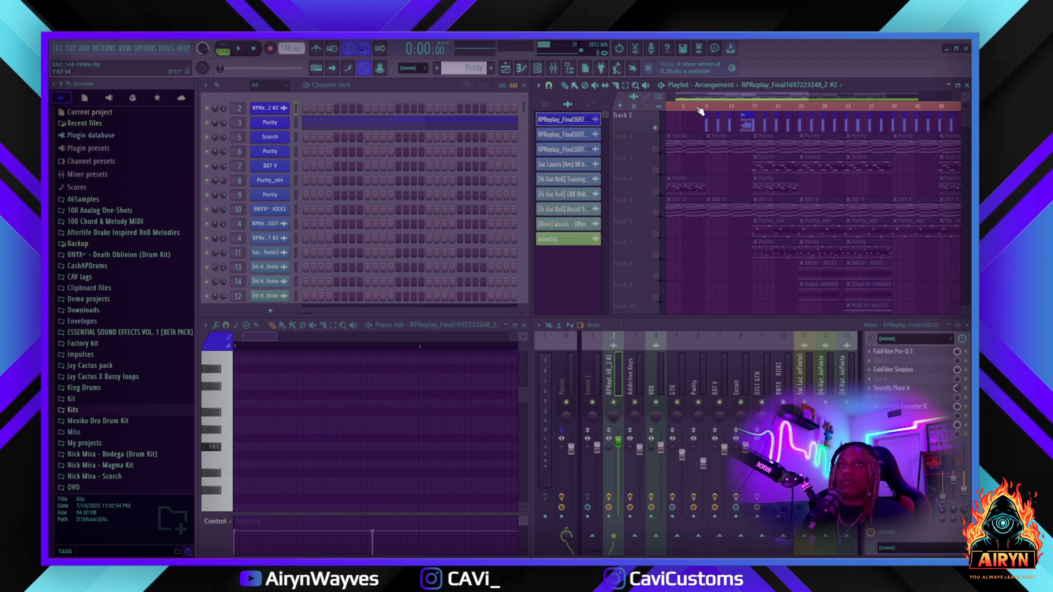
{"action": "left_click", "coordinate": [451, 68]}
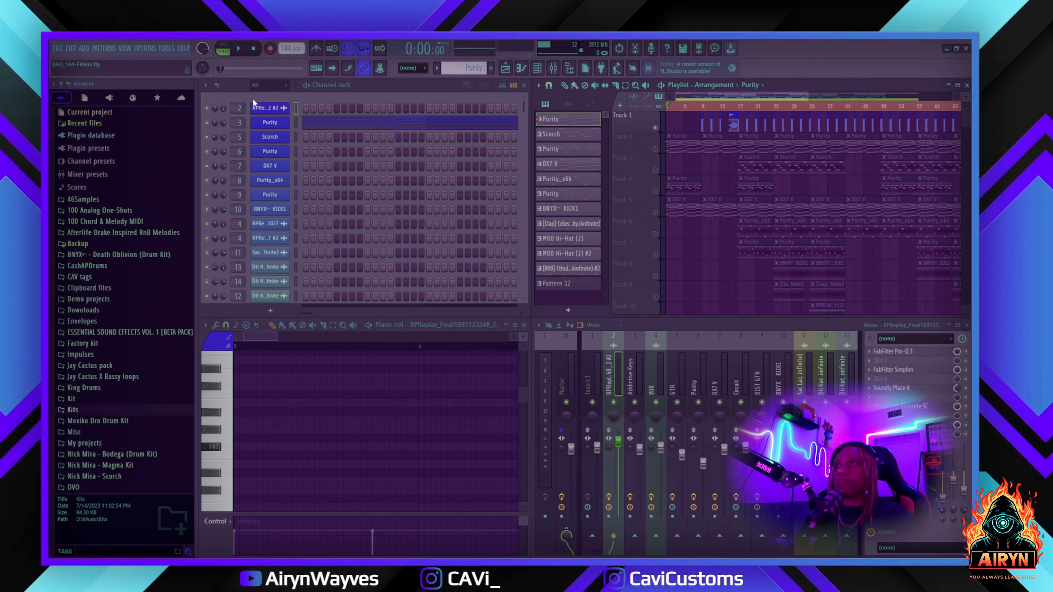
{"action": "left_click", "coordinate": [656, 149]}
{"action": "right_click", "coordinate": [655, 155]}
{"action": "right_click", "coordinate": [656, 149]}
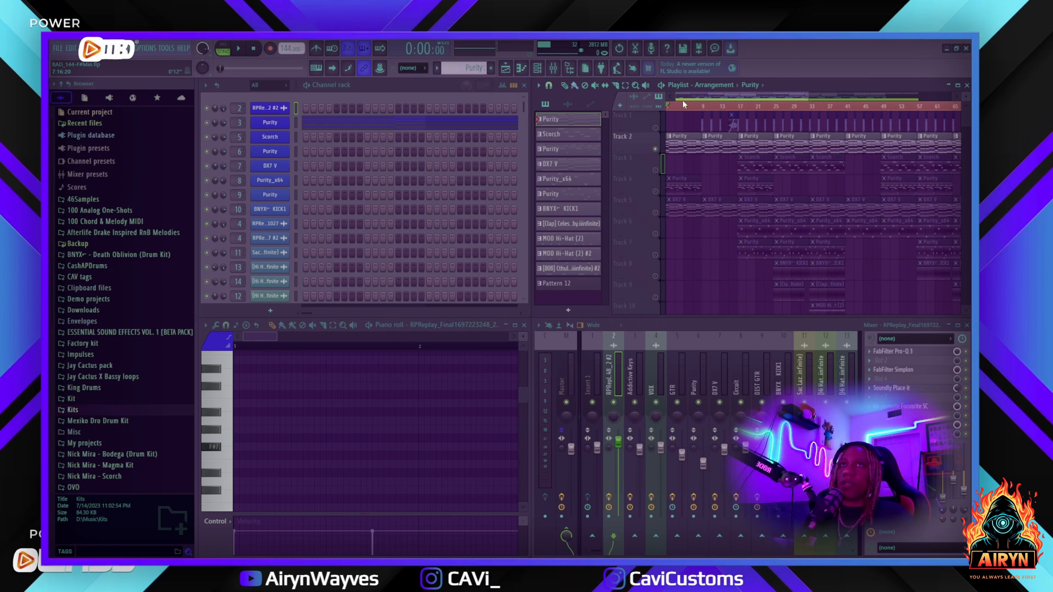
Open the first Purity channel's notes in the piano roll and examine the chord progression across the pattern.
{"action": "left_click", "coordinate": [334, 123]}
{"action": "left_click", "coordinate": [331, 123]}
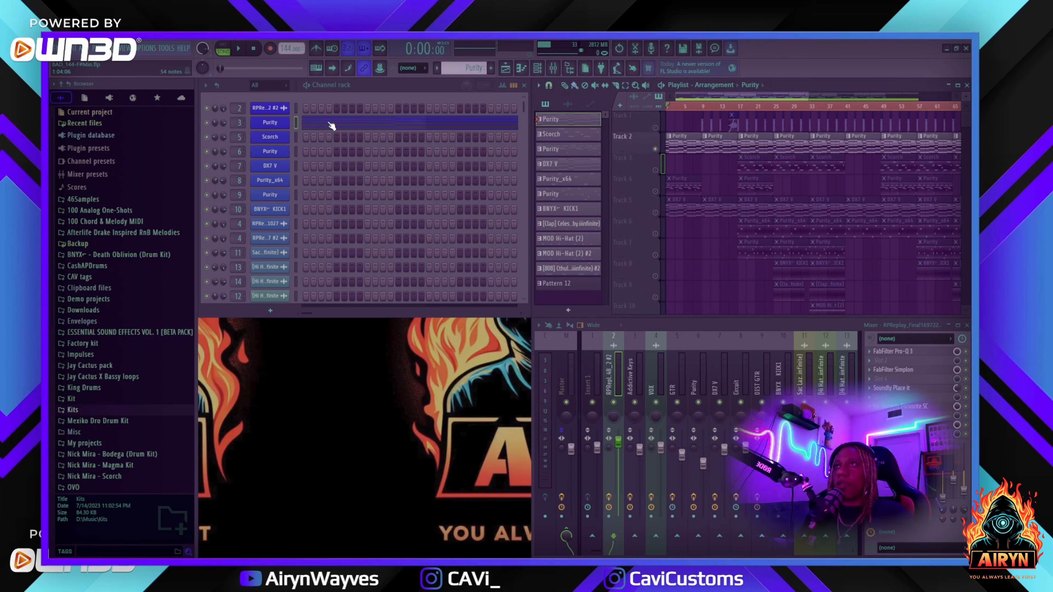
{"action": "left_click", "coordinate": [332, 123]}
{"action": "scroll", "coordinate": [344, 424], "scroll_direction": "down", "scroll_amount": 2}
{"action": "scroll", "coordinate": [343, 424], "scroll_direction": "down", "scroll_amount": 5}
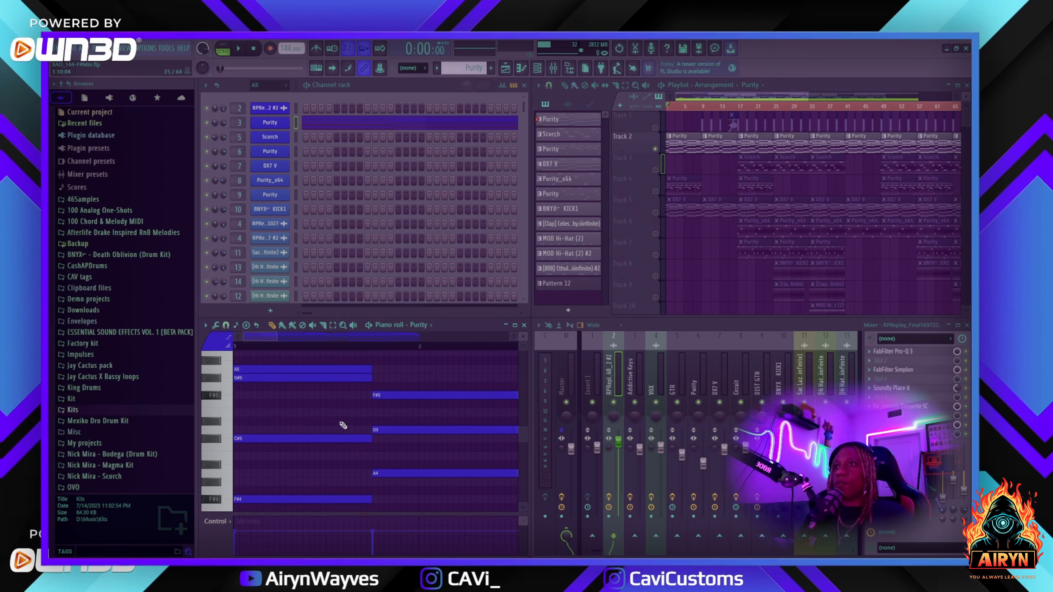
{"action": "scroll", "coordinate": [340, 345], "scroll_direction": "down", "scroll_amount": 5}
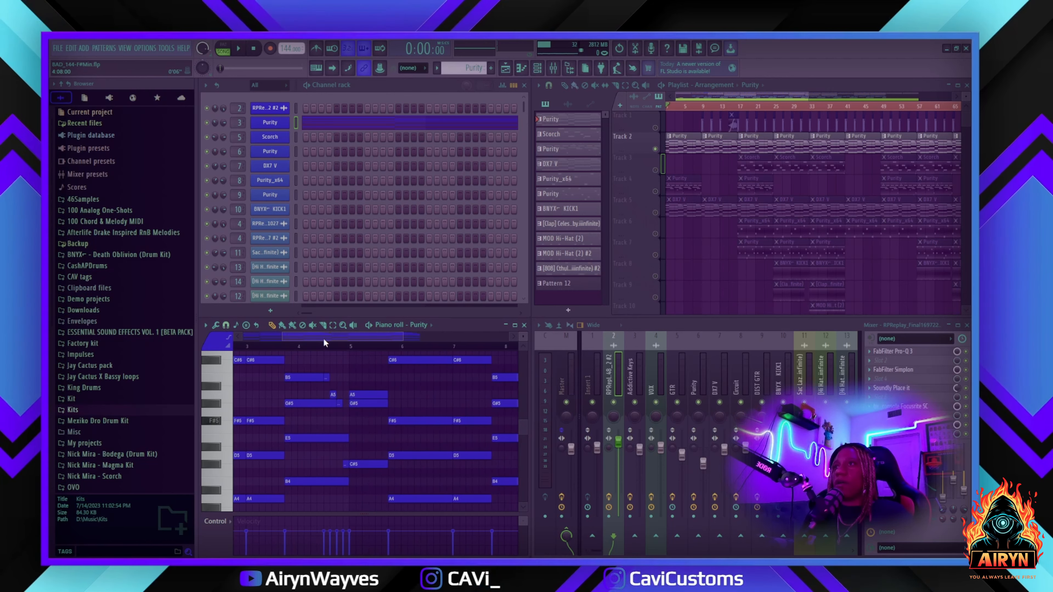
{"action": "scroll", "coordinate": [235, 339], "scroll_direction": "up", "scroll_amount": 3}
{"action": "scroll", "coordinate": [521, 338], "scroll_direction": "up", "scroll_amount": 4}
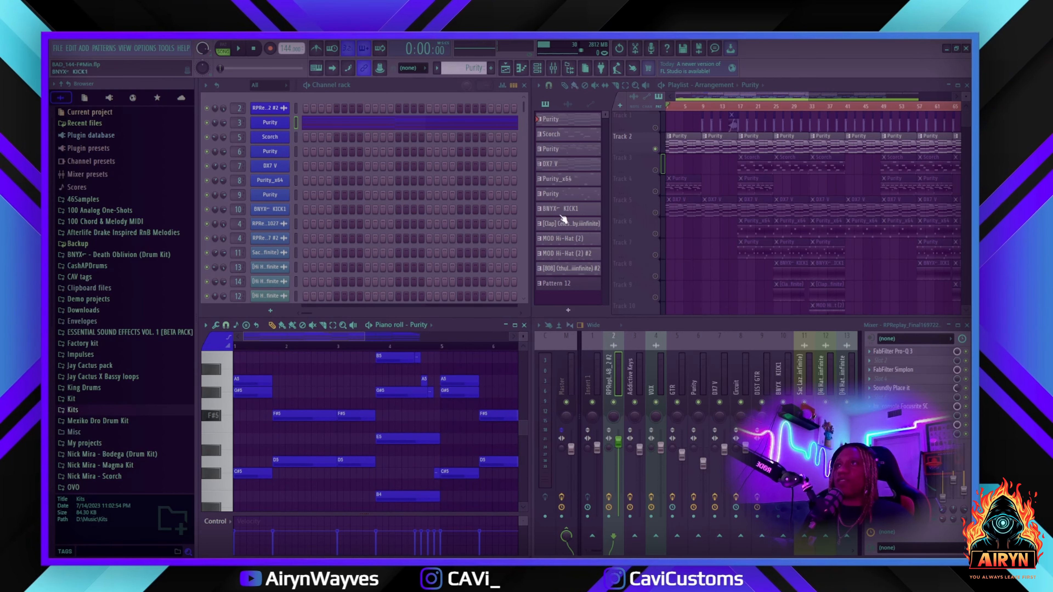
Inspect the FabFilter Pro-Q 3 curve on the Addictive Keys mixer track and close the plugin.
{"action": "left_click", "coordinate": [636, 381]}
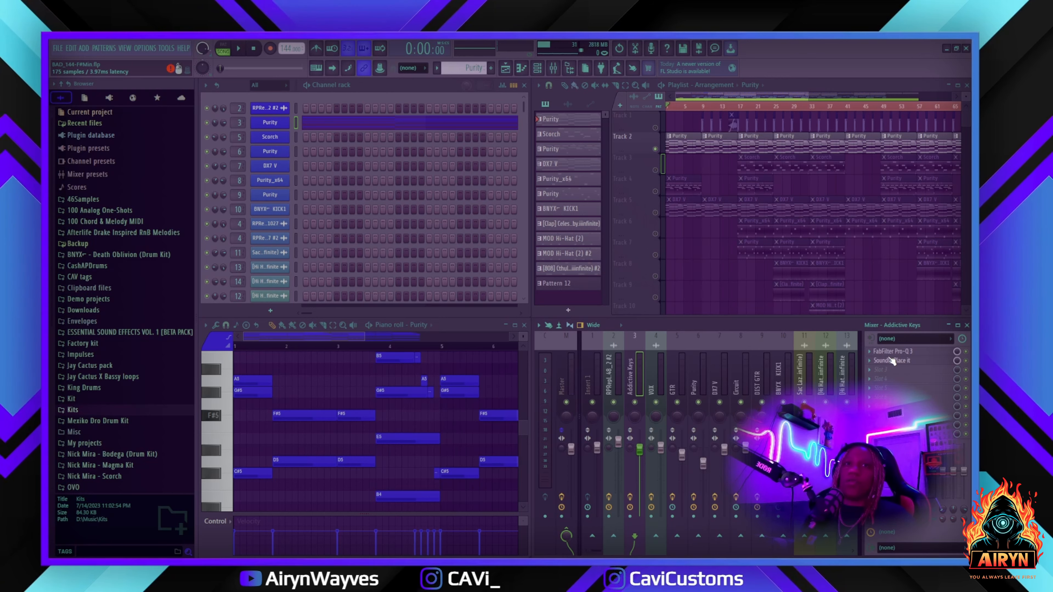
{"action": "left_click", "coordinate": [901, 358]}
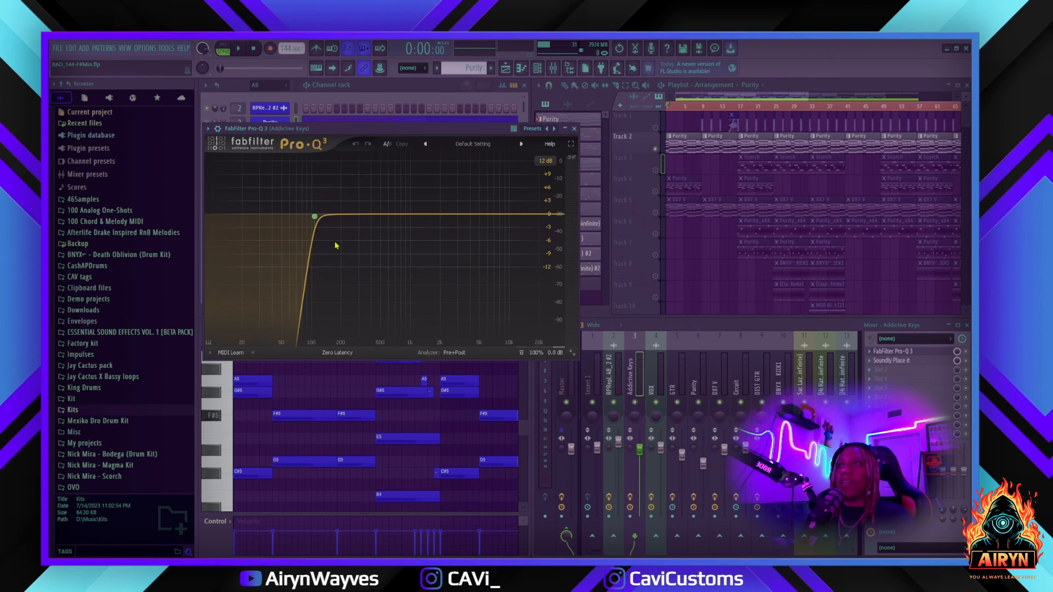
{"action": "left_click", "coordinate": [574, 128]}
Inspect the Soundly Place It speaker and space settings on the Addictive Keys mixer track, reposition its window and close it.
{"action": "left_click", "coordinate": [881, 363]}
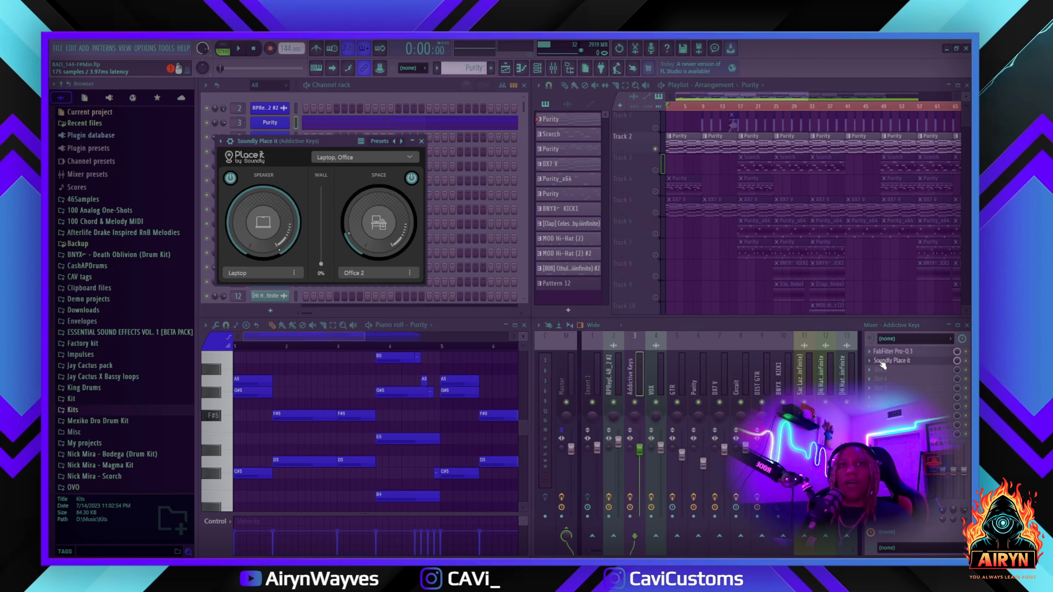
{"action": "left_click_drag", "start_coordinate": [332, 142], "coordinate": [621, 220]}
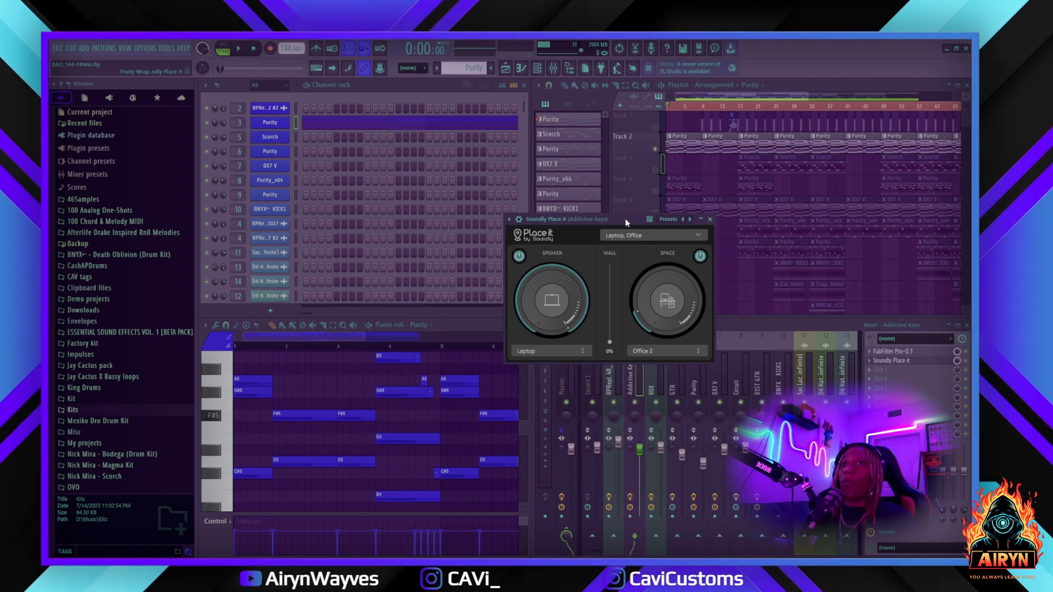
{"action": "mouse_move", "coordinate": [625, 218]}
{"action": "left_mouse_down"}
{"action": "mouse_move", "coordinate": [629, 185]}
{"action": "mouse_move", "coordinate": [627, 238]}
{"action": "left_mouse_up"}
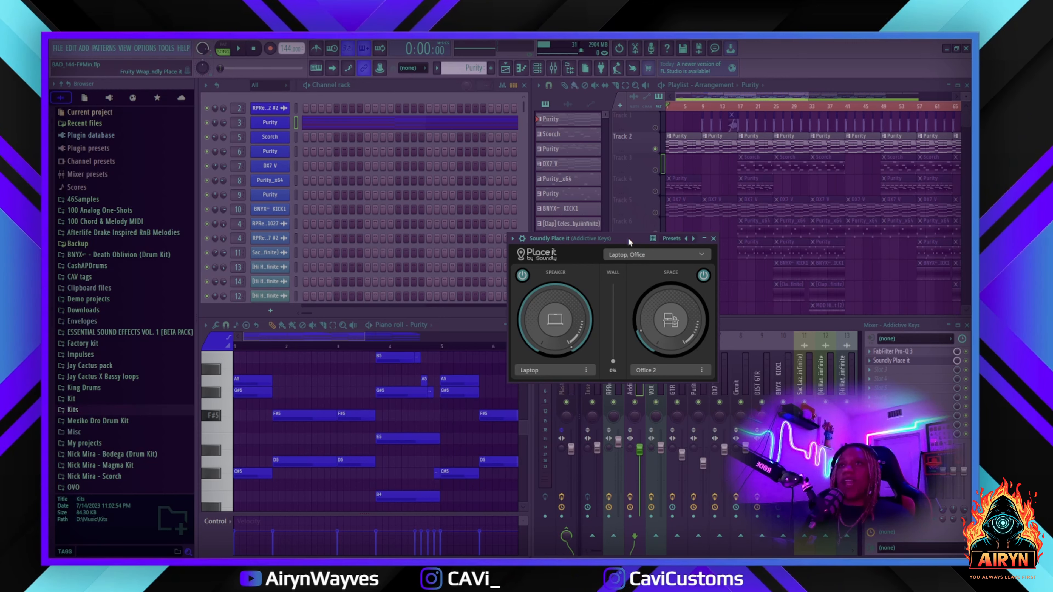
{"action": "left_click_drag", "start_coordinate": [628, 237], "coordinate": [659, 247]}
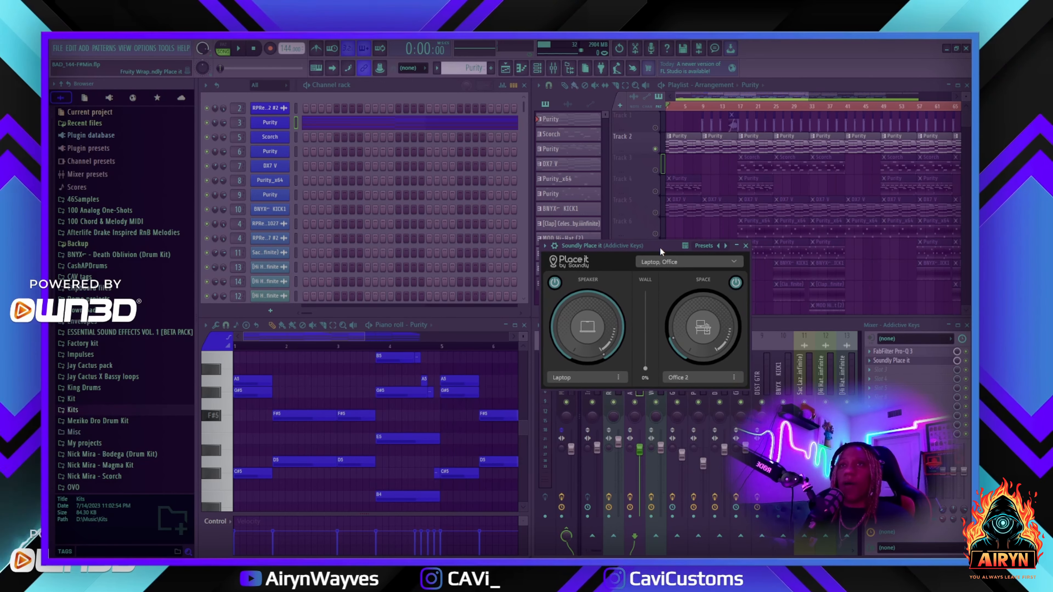
{"action": "left_click", "coordinate": [745, 246]}
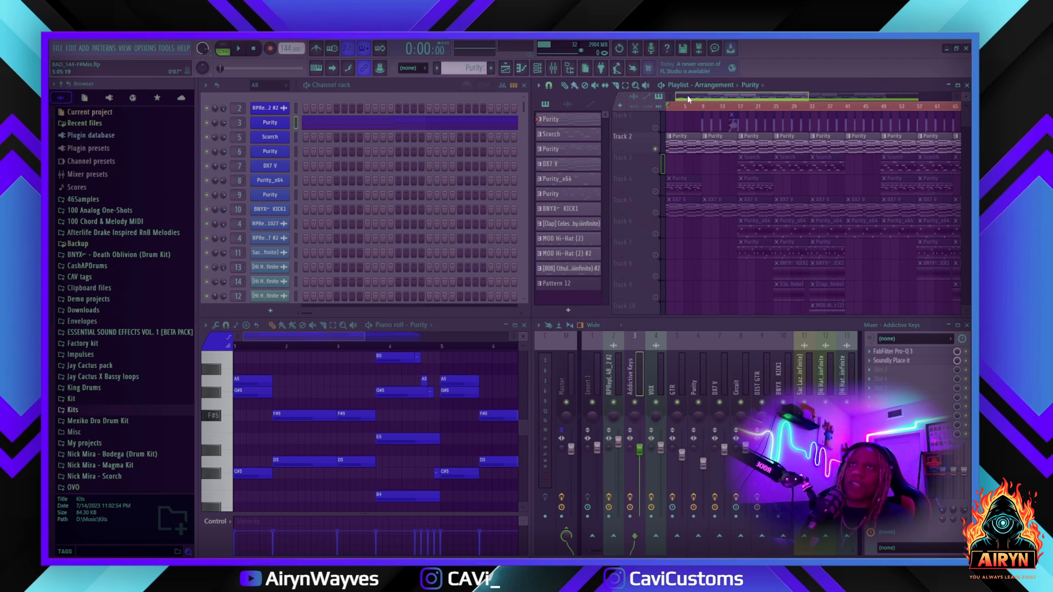
Play the soloed Track 2 from the start and follow the full Purity chord pattern in the piano roll.
{"action": "key", "text": "space"}
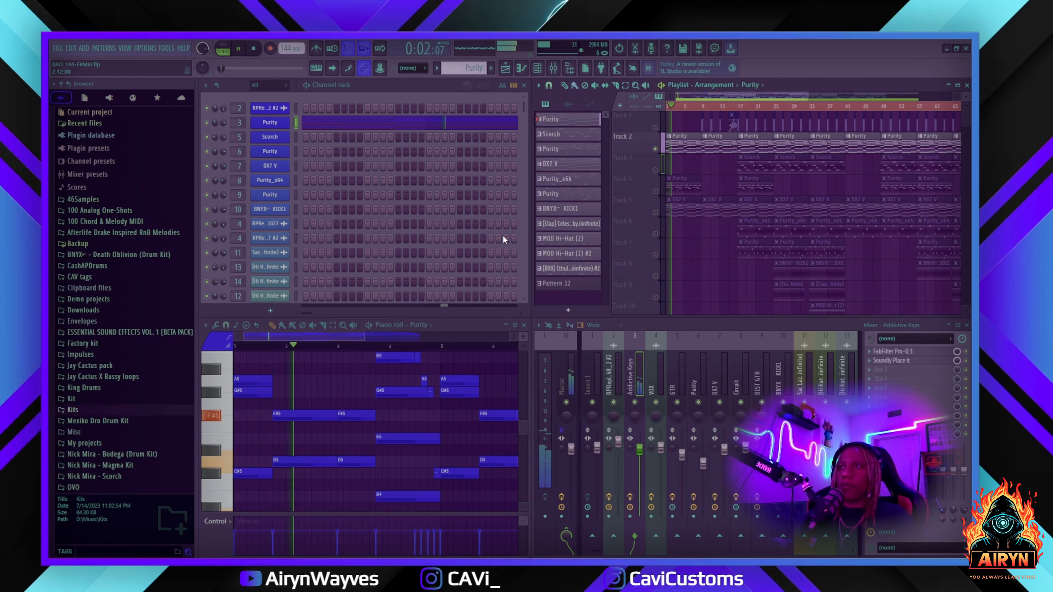
{"action": "scroll", "coordinate": [524, 336], "scroll_direction": "down", "scroll_amount": 4}
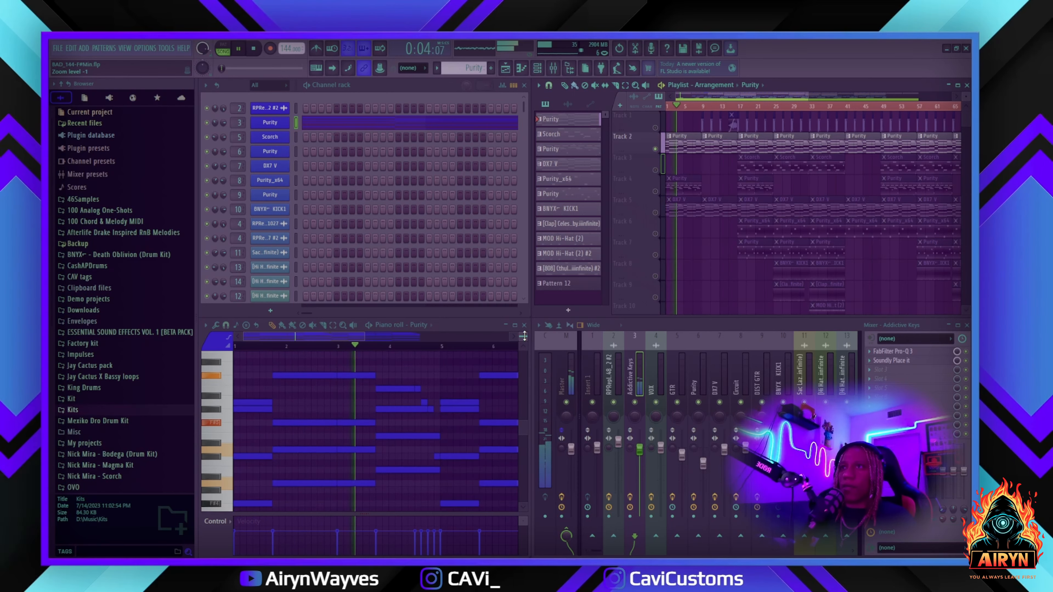
{"action": "scroll", "coordinate": [523, 335], "scroll_direction": "up", "scroll_amount": 1}
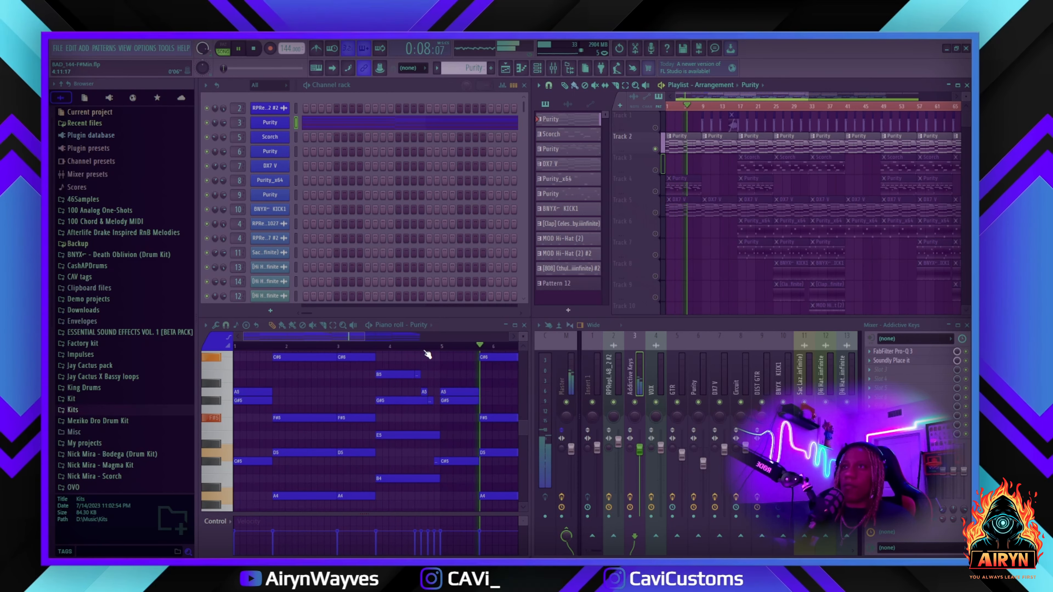
{"action": "scroll", "coordinate": [425, 349], "scroll_direction": "down", "scroll_amount": 3}
{"action": "scroll", "coordinate": [423, 347], "scroll_direction": "down", "scroll_amount": 1}
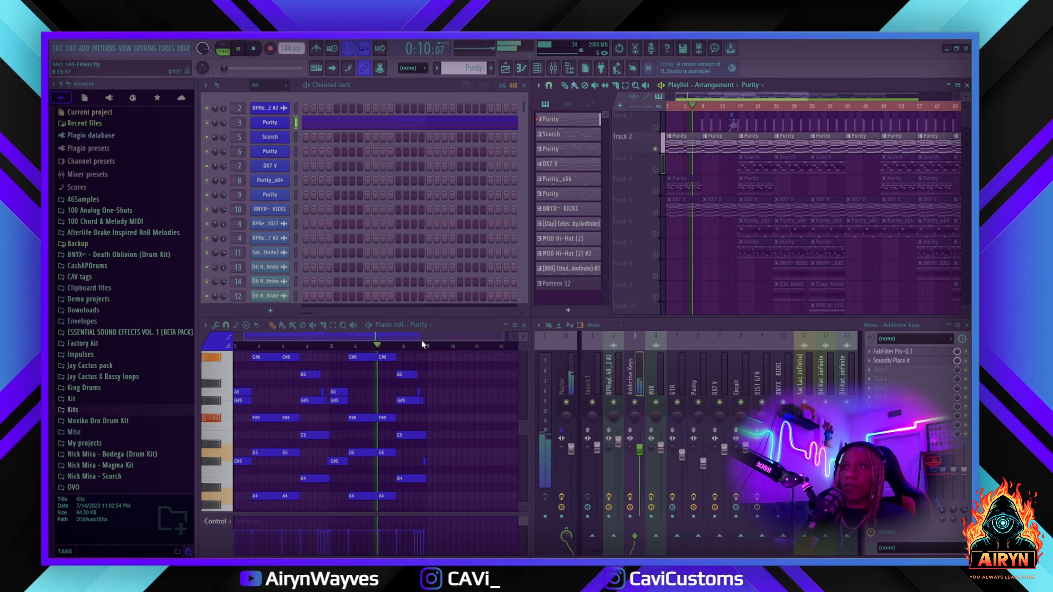
{"action": "scroll", "coordinate": [705, 199], "scroll_direction": "down", "scroll_amount": 8}
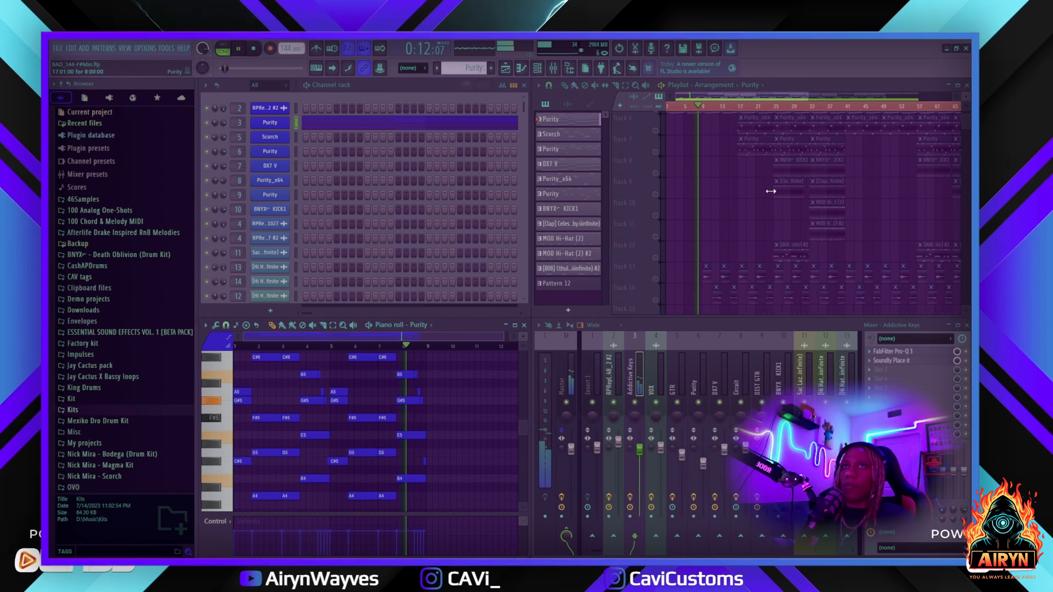
{"action": "scroll", "coordinate": [770, 190], "scroll_direction": "up", "scroll_amount": 8}
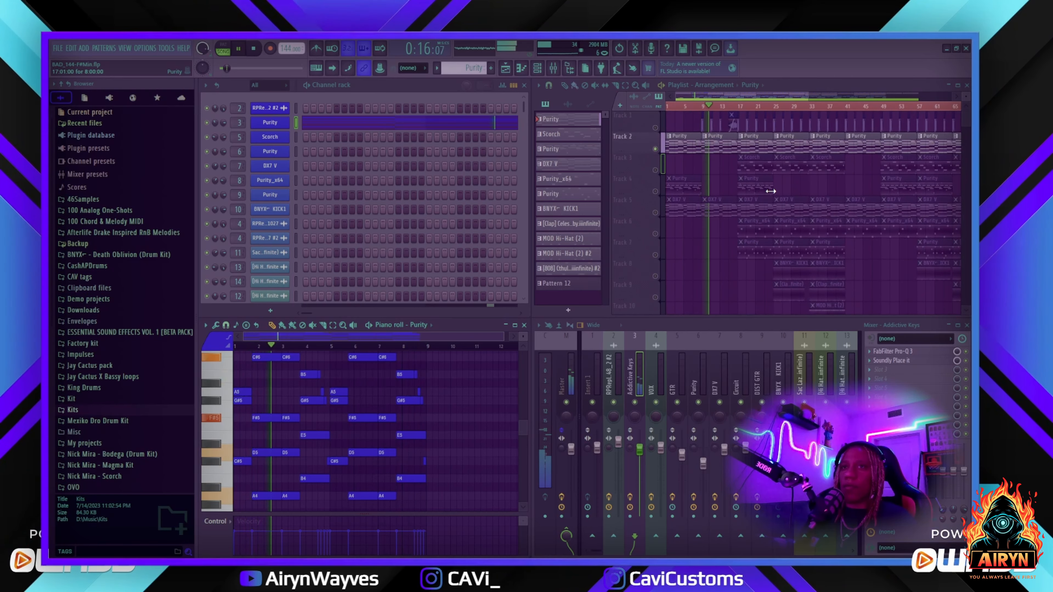
Stop playback and unmute the automation tracks from Track 21 through Track 27.
{"action": "scroll", "coordinate": [747, 193], "scroll_direction": "down", "scroll_amount": 5}
{"action": "scroll", "coordinate": [742, 193], "scroll_direction": "down", "scroll_amount": 2}
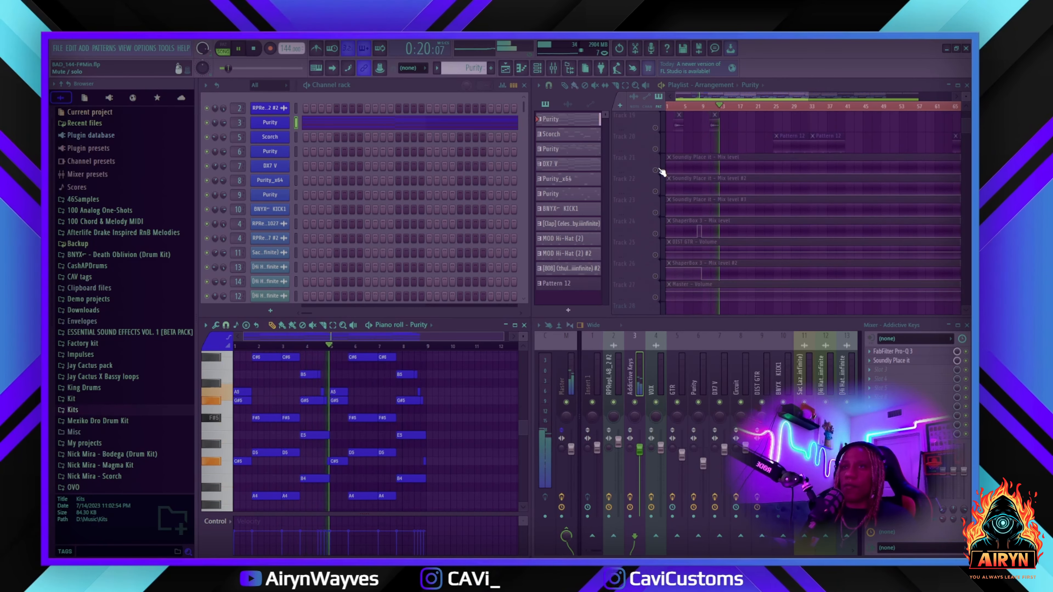
{"action": "key", "text": "space"}
{"action": "left_click_drag", "start_coordinate": [655, 171], "coordinate": [656, 302]}
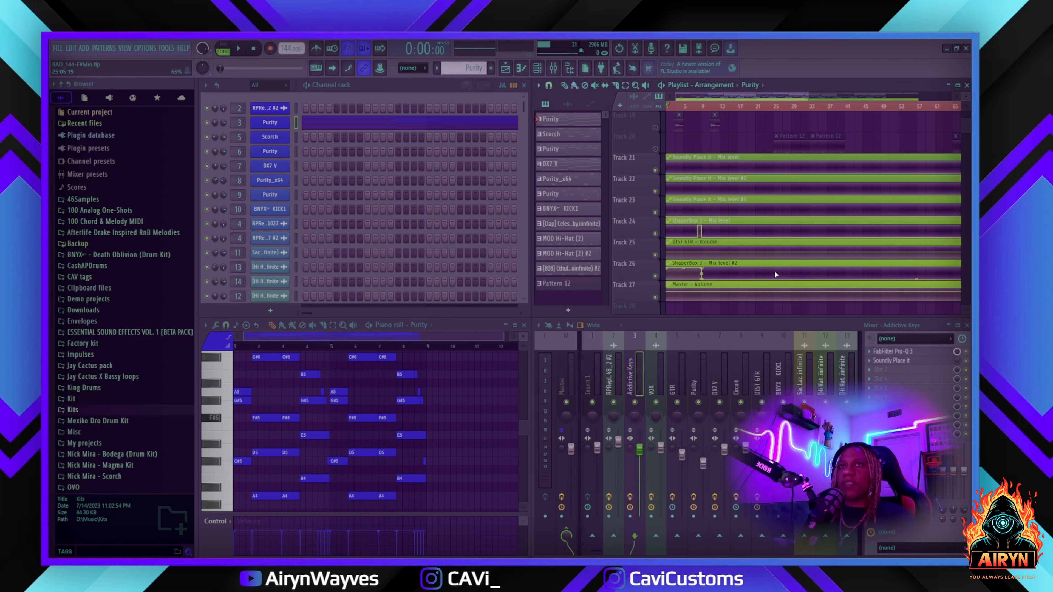
Play the Purity chords on Track 2 briefly with the automation tracks enabled, and stop playback.
{"action": "scroll", "coordinate": [776, 274], "scroll_direction": "up", "scroll_amount": 6}
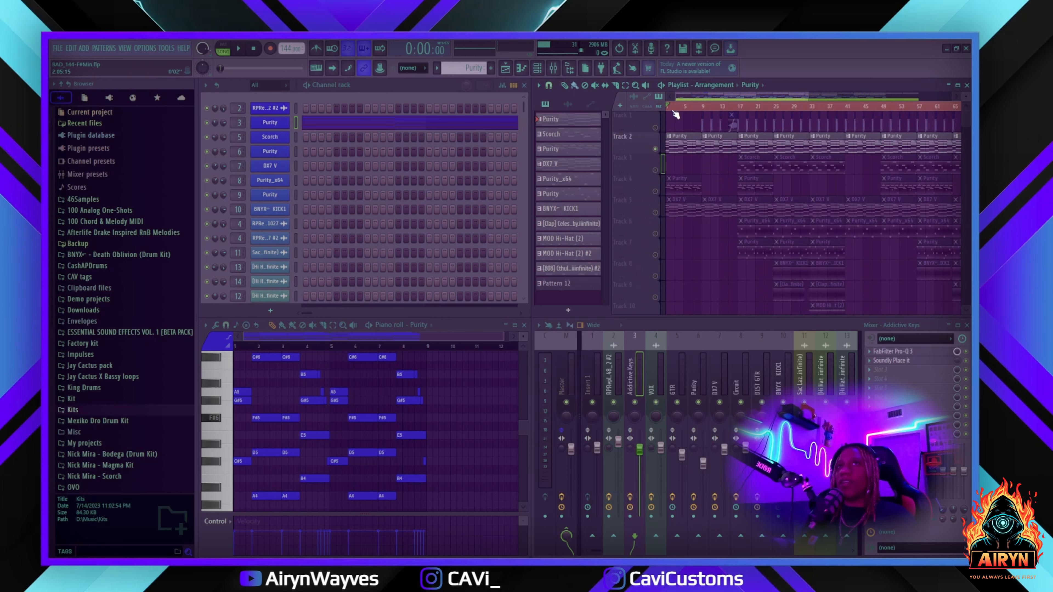
{"action": "key", "text": "space"}
{"action": "key", "text": "space"}
Compare the Place It, ShaperBox and volume automation clips on Tracks 21 to 27 with the Purity clips on Track 2.
{"action": "scroll", "coordinate": [705, 207], "scroll_direction": "down", "scroll_amount": 6}
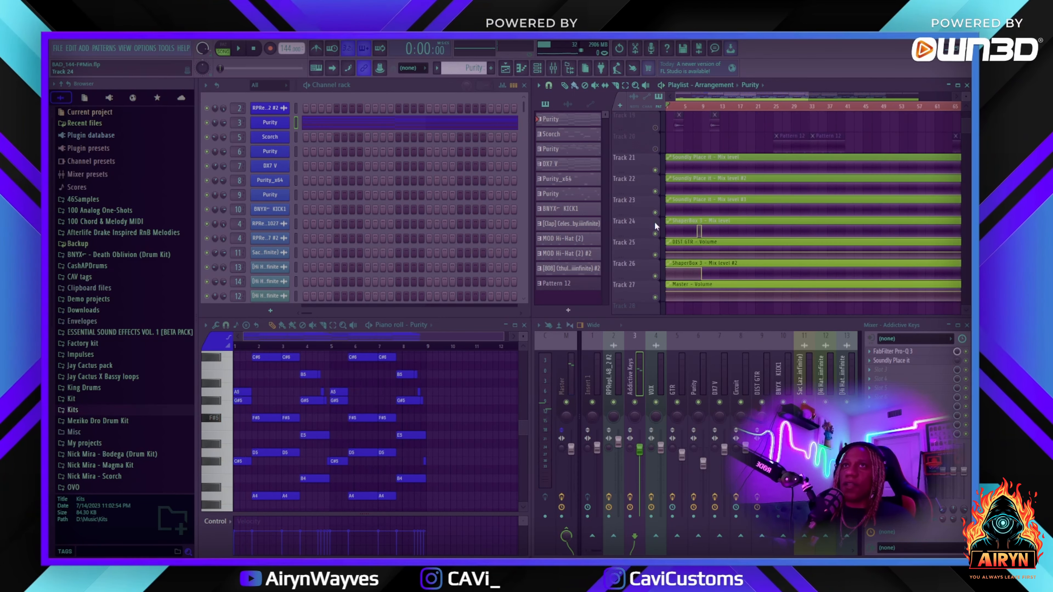
{"action": "scroll", "coordinate": [696, 214], "scroll_direction": "up", "scroll_amount": 6}
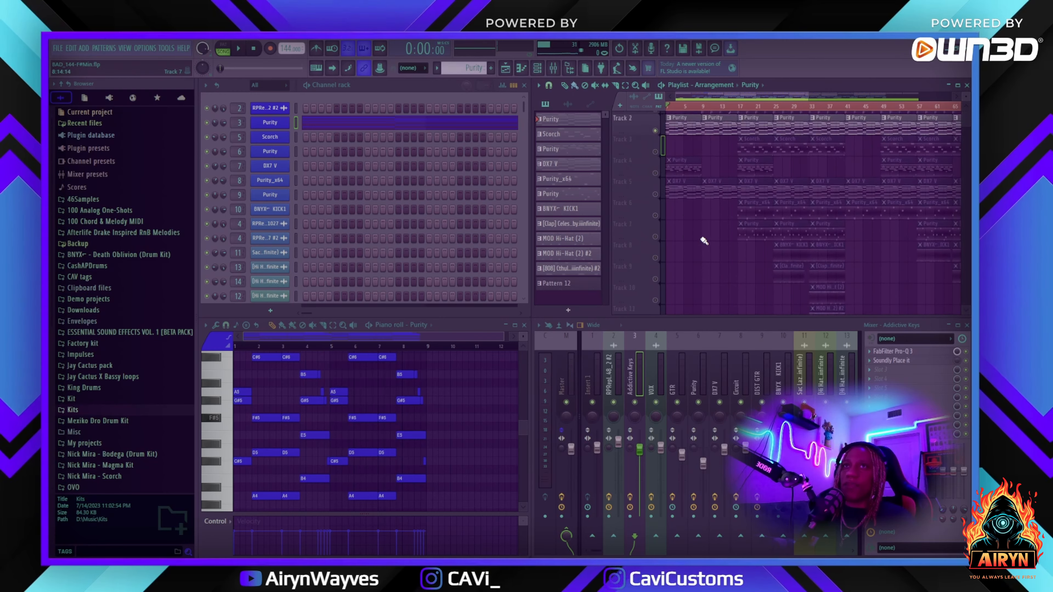
{"action": "scroll", "coordinate": [696, 215], "scroll_direction": "down", "scroll_amount": 6}
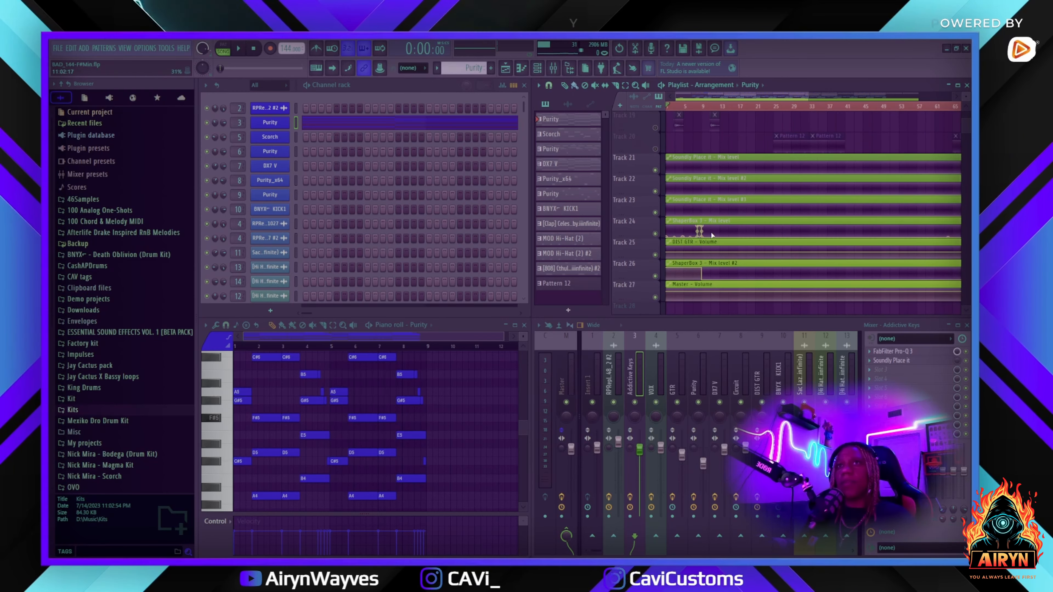
{"action": "scroll", "coordinate": [698, 278], "scroll_direction": "up", "scroll_amount": 6}
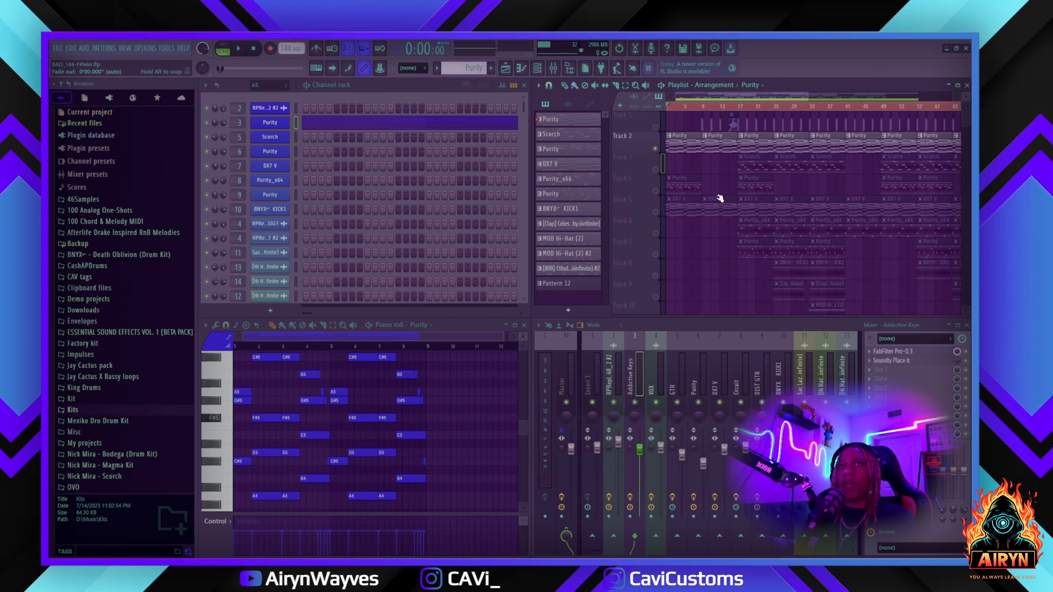
{"action": "scroll", "coordinate": [663, 153], "scroll_direction": "down", "scroll_amount": 6}
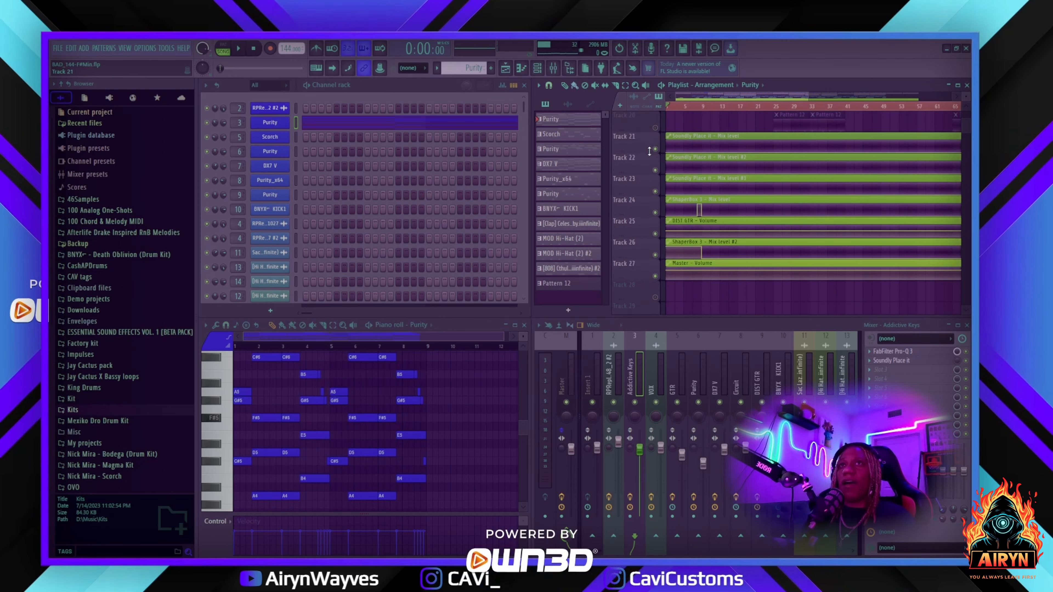
Play Track 2 from the start past bar 24 to hear the automated effects, and stop playback.
{"action": "scroll", "coordinate": [663, 287], "scroll_direction": "up", "scroll_amount": 10}
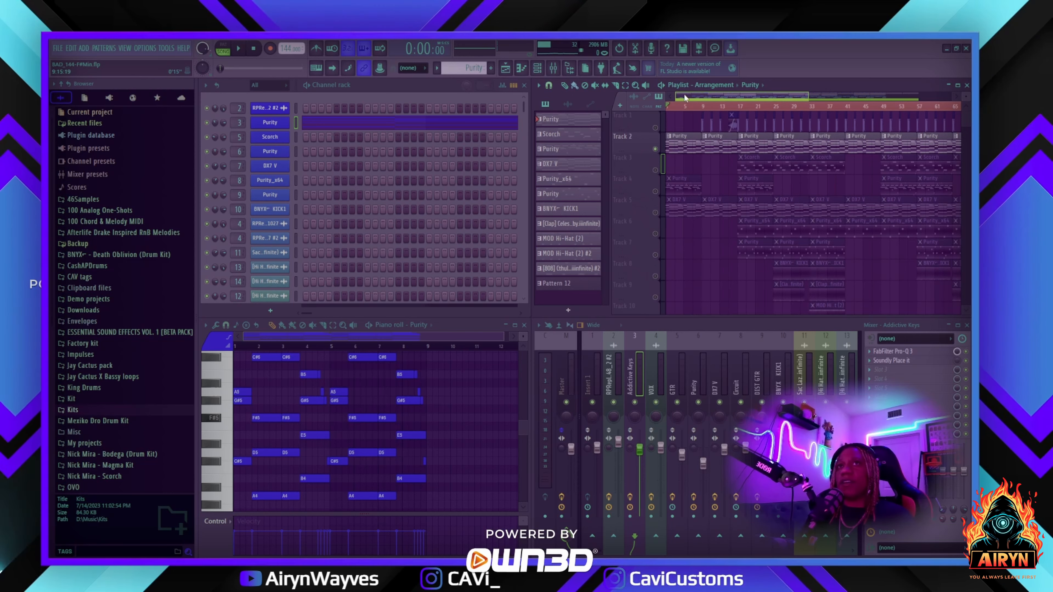
{"action": "key", "text": "space"}
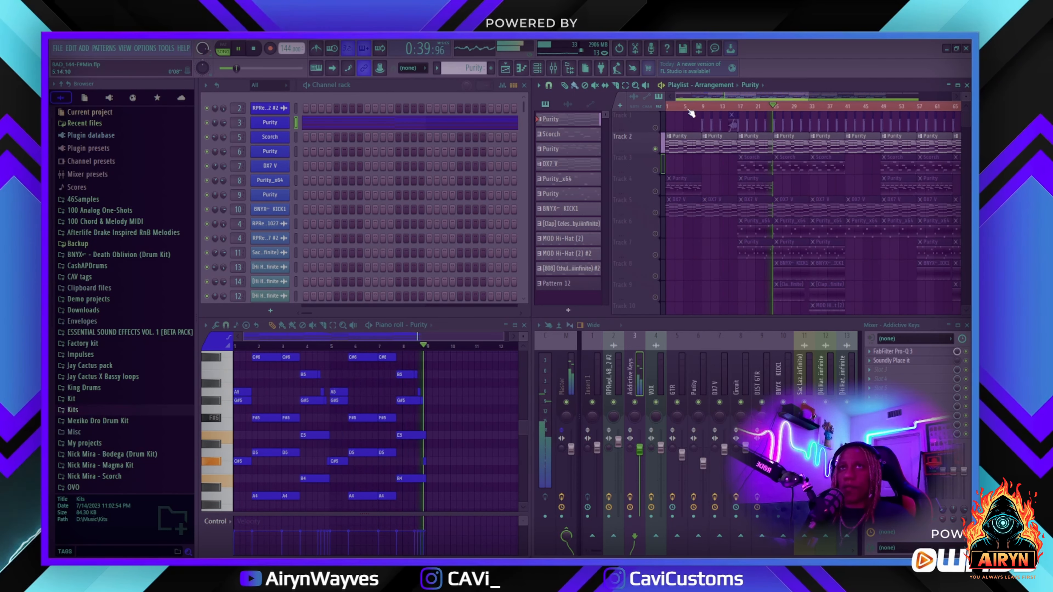
{"action": "key", "text": "space"}
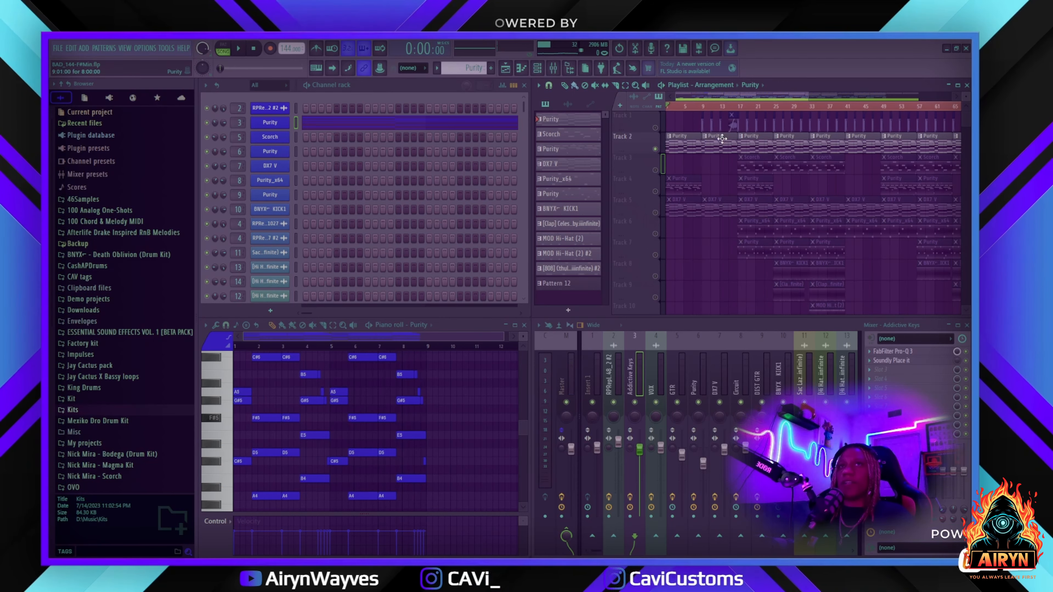
Examine the automation clips on Tracks 21 to 27 through to the end of the arrangement and return to its start.
{"action": "scroll", "coordinate": [693, 136], "scroll_direction": "down", "scroll_amount": 5}
{"action": "scroll", "coordinate": [688, 133], "scroll_direction": "down", "scroll_amount": 2}
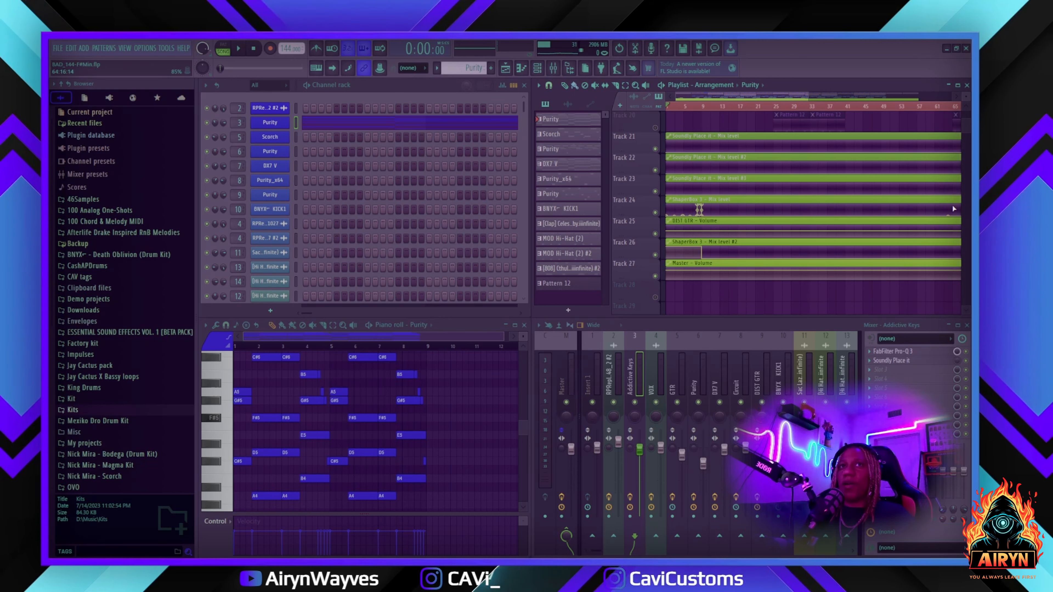
{"action": "left_click_drag", "start_coordinate": [739, 94], "coordinate": [914, 92]}
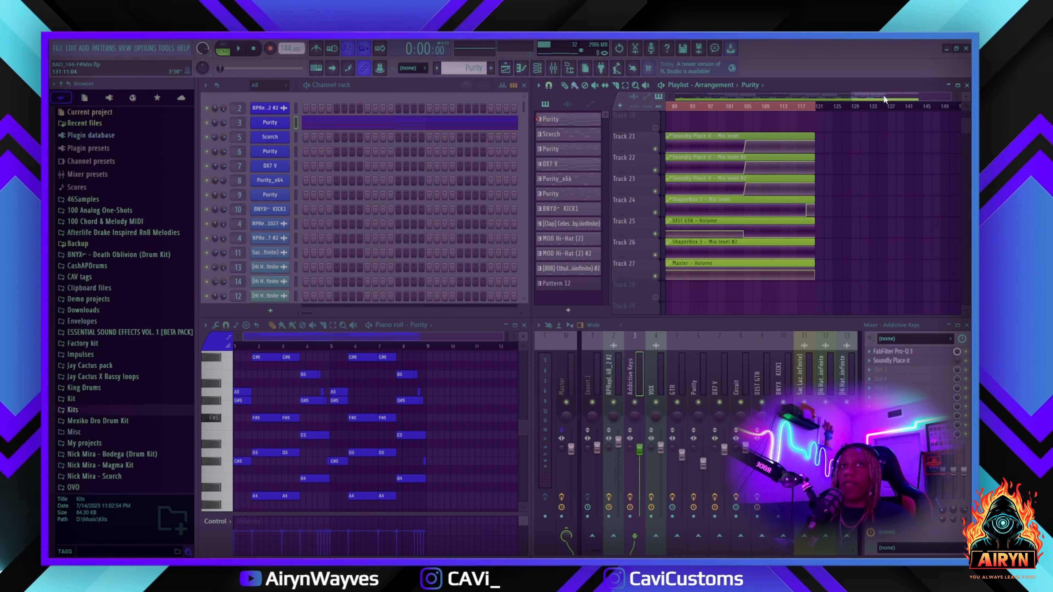
{"action": "left_click_drag", "start_coordinate": [883, 95], "coordinate": [605, 98]}
{"action": "scroll", "coordinate": [702, 161], "scroll_direction": "up", "scroll_amount": 4}
{"action": "scroll", "coordinate": [702, 161], "scroll_direction": "down", "scroll_amount": 4}
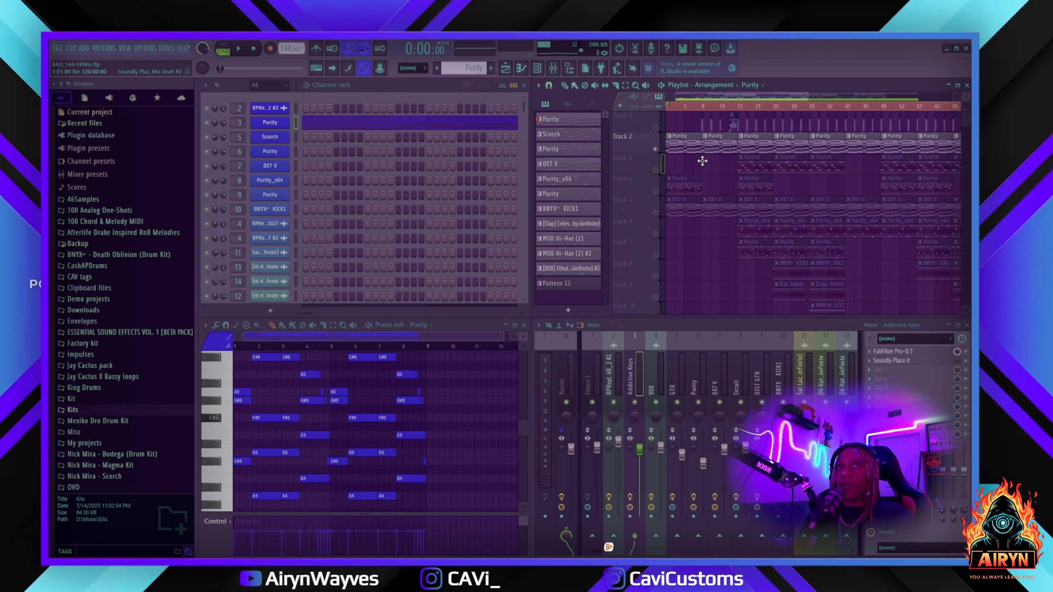
Play the Purity chords on Track 2 from the start while viewing the automation clips on Tracks 21 to 27, and stop playback.
{"action": "scroll", "coordinate": [700, 209], "scroll_direction": "up", "scroll_amount": 8}
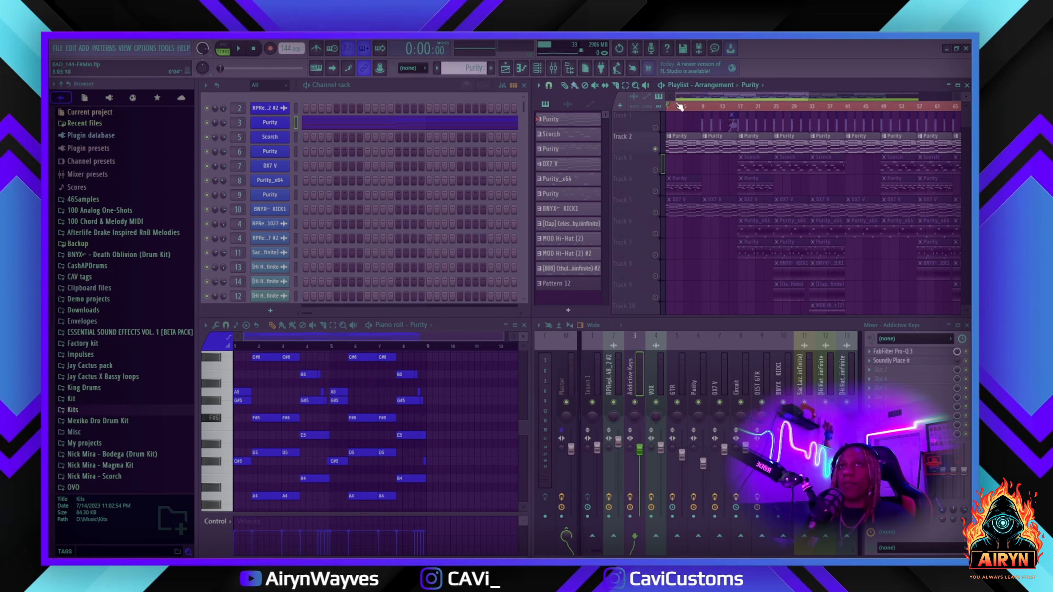
{"action": "key", "text": "space"}
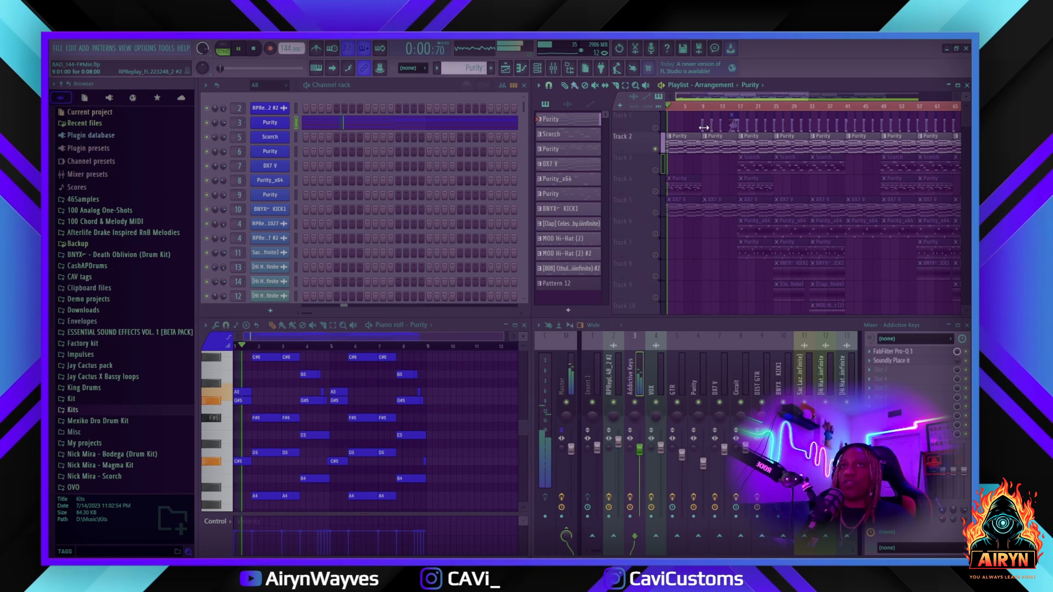
{"action": "scroll", "coordinate": [705, 126], "scroll_direction": "down", "scroll_amount": 10}
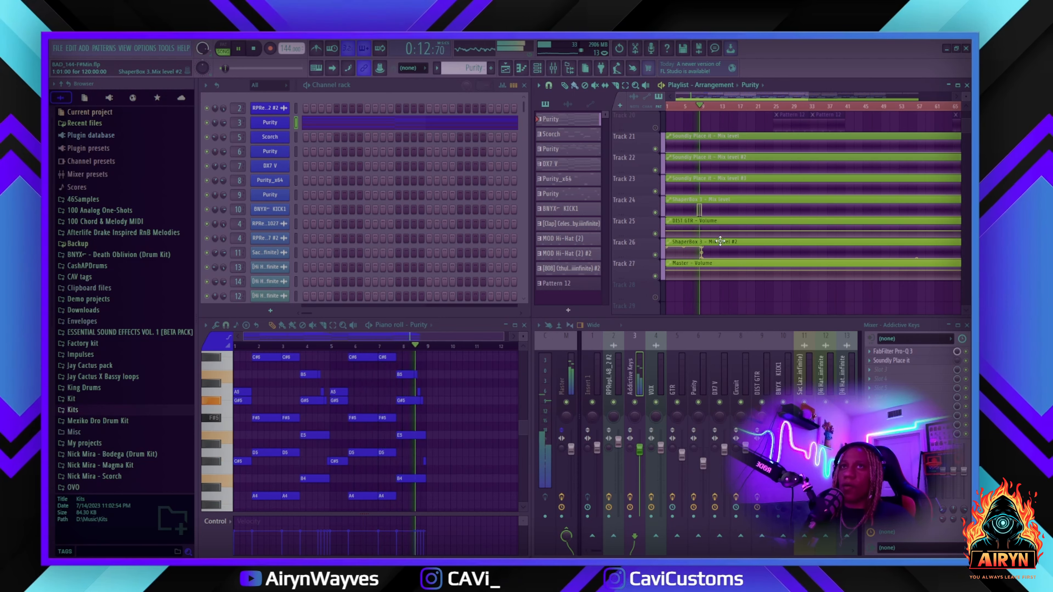
{"action": "key", "text": "space"}
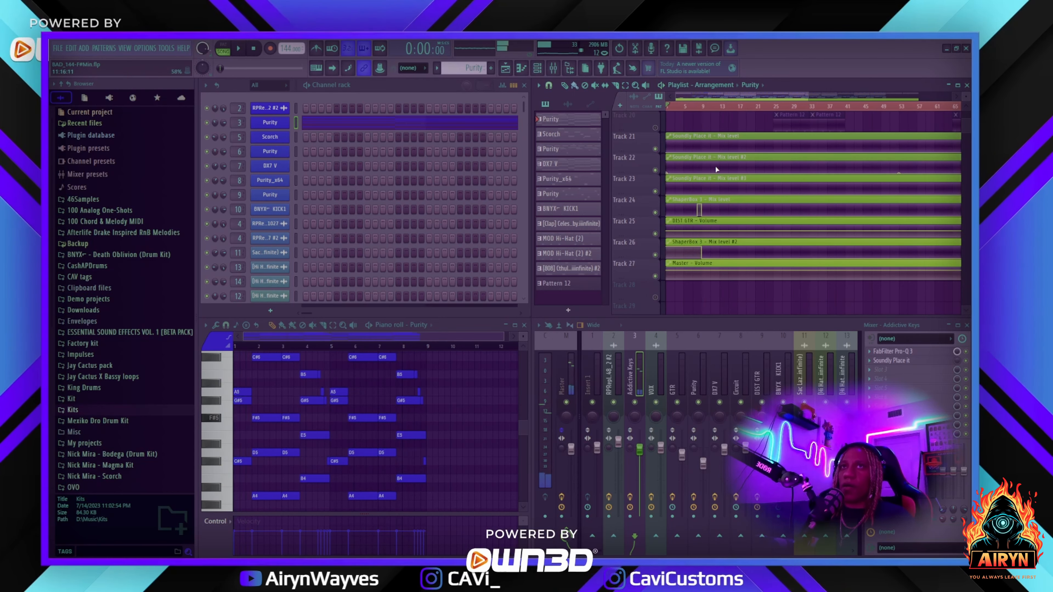
{"action": "scroll", "coordinate": [718, 170], "scroll_direction": "up", "scroll_amount": 5}
{"action": "scroll", "coordinate": [718, 170], "scroll_direction": "up", "scroll_amount": 3}
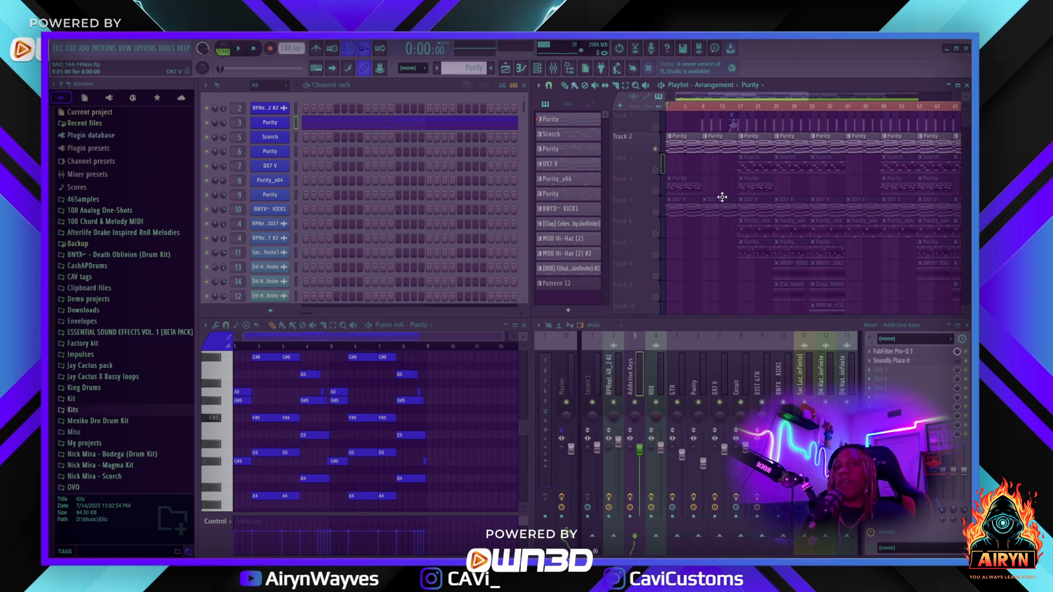
Mute Track 2 and unmute Track 3 in the playlist.
{"action": "scroll", "coordinate": [719, 108], "scroll_direction": "down", "scroll_amount": 3}
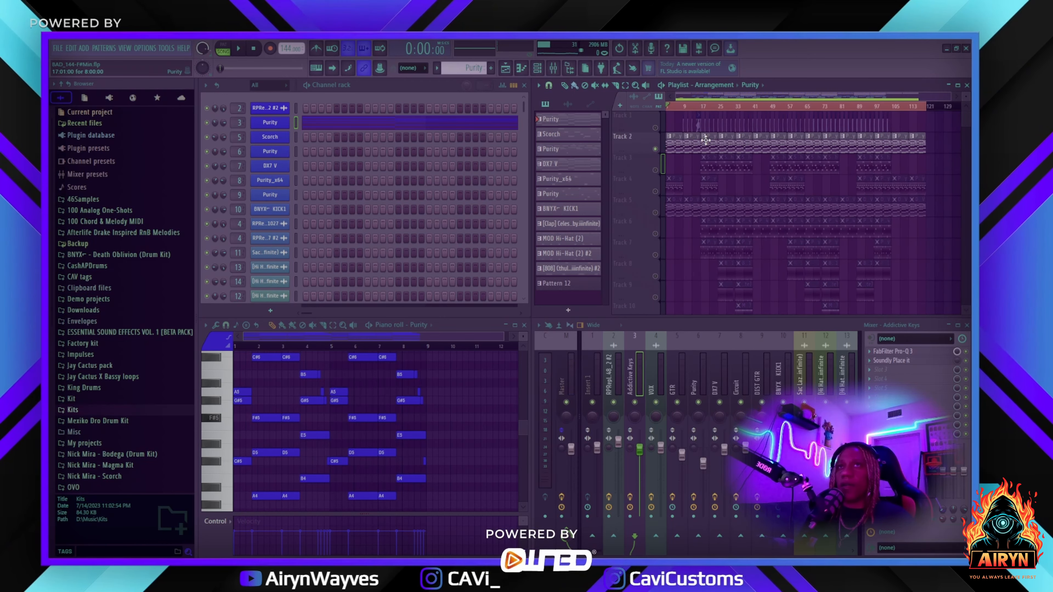
{"action": "left_click", "coordinate": [655, 149]}
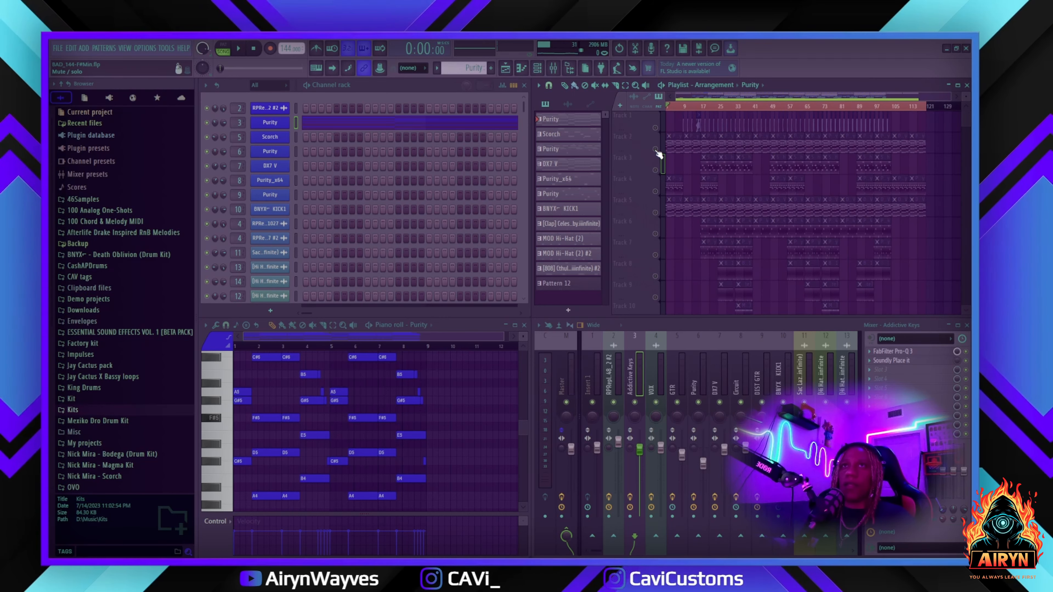
{"action": "left_click", "coordinate": [656, 171]}
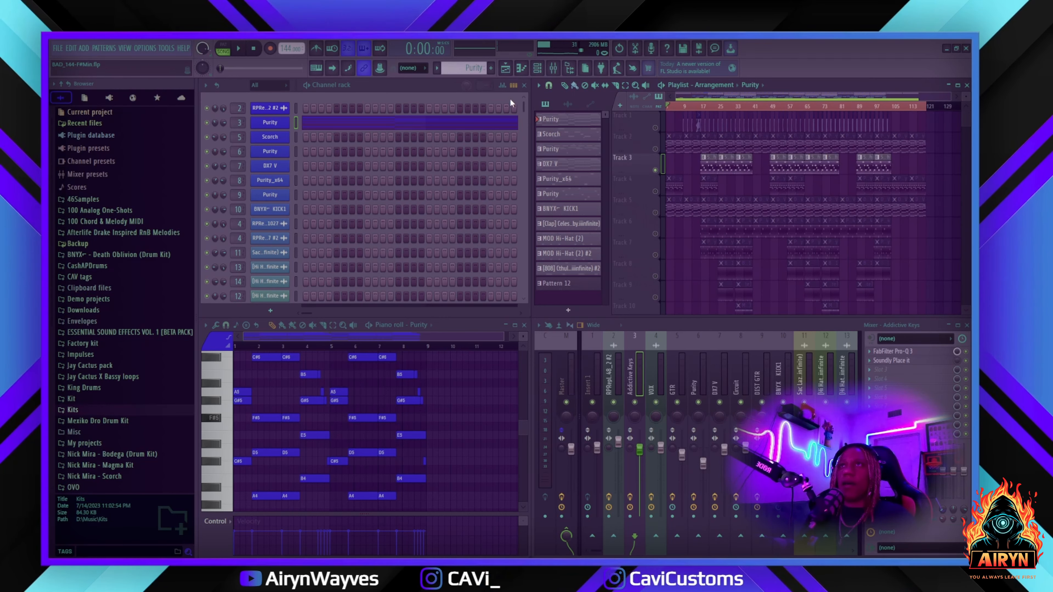
Open the Scorch pattern from Track 3, view the Scorch instrument's sound, and close the plugin window.
{"action": "scroll", "coordinate": [478, 67], "scroll_direction": "down", "scroll_amount": 1}
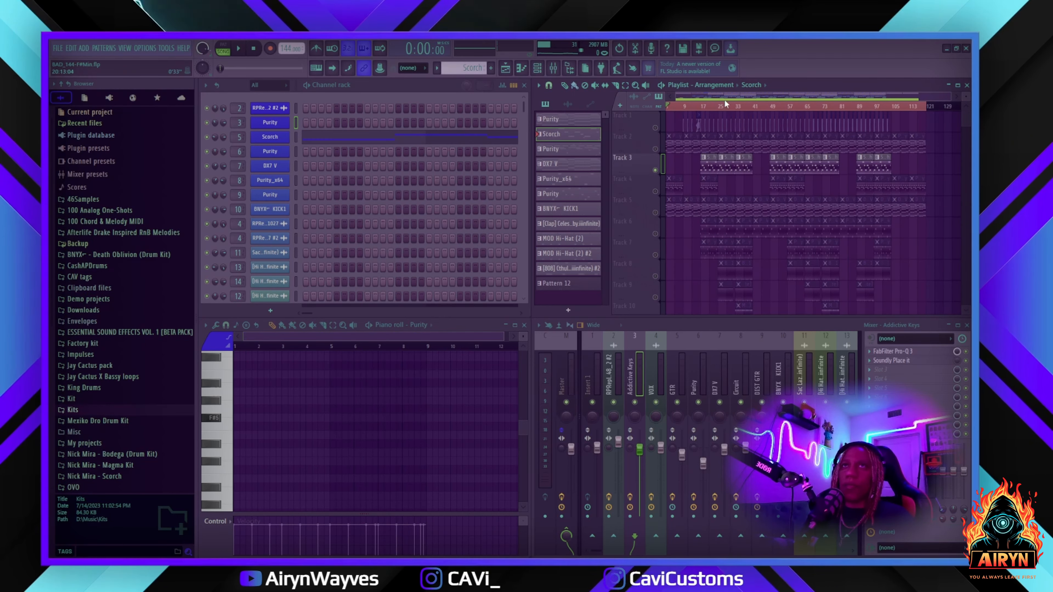
{"action": "scroll", "coordinate": [725, 102], "scroll_direction": "up", "scroll_amount": 3}
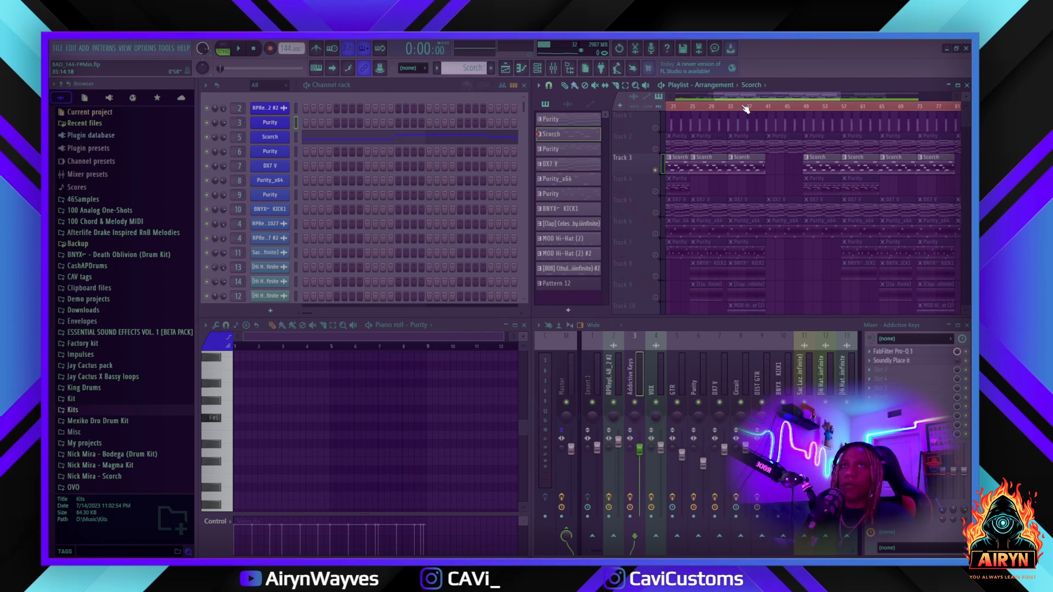
{"action": "double_click", "coordinate": [731, 161]}
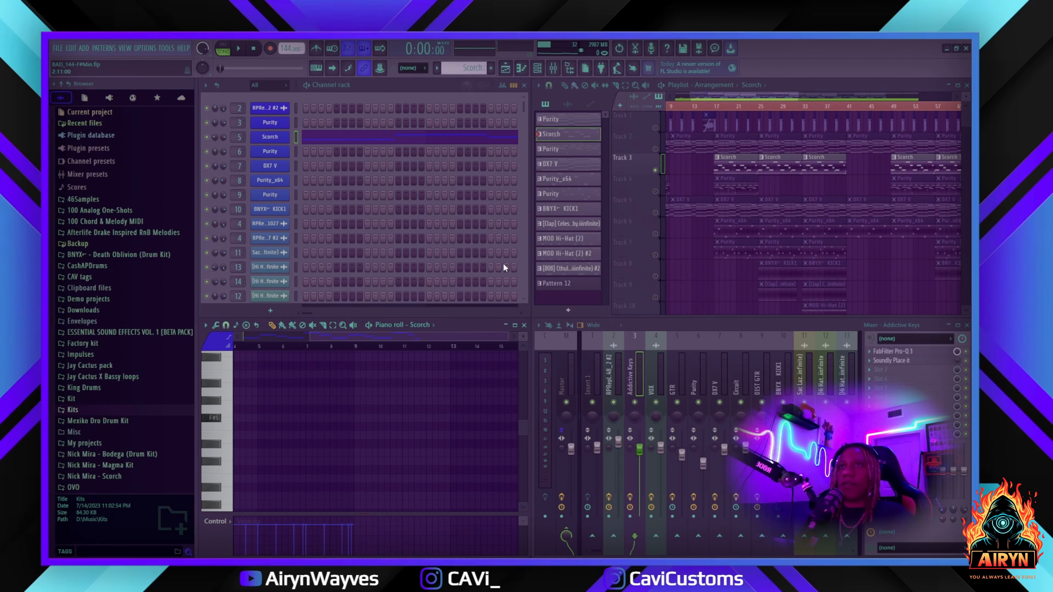
{"action": "left_click", "coordinate": [275, 141]}
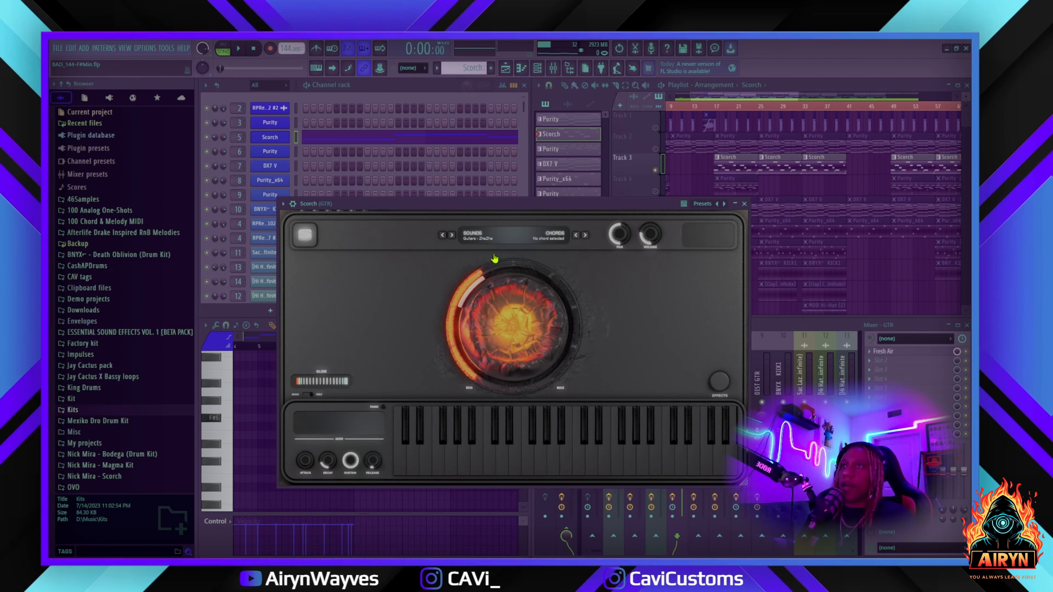
{"action": "left_click", "coordinate": [745, 204]}
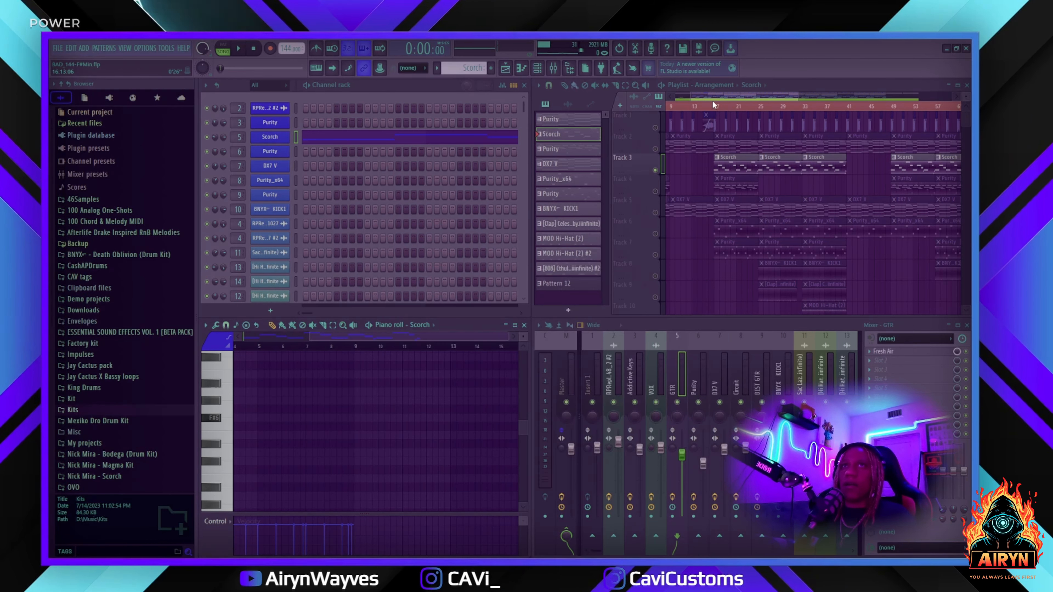
Set the song position to bar 17, where the first Scorch clip starts, and check the automation clips on the lower tracks.
{"action": "left_click", "coordinate": [714, 104]}
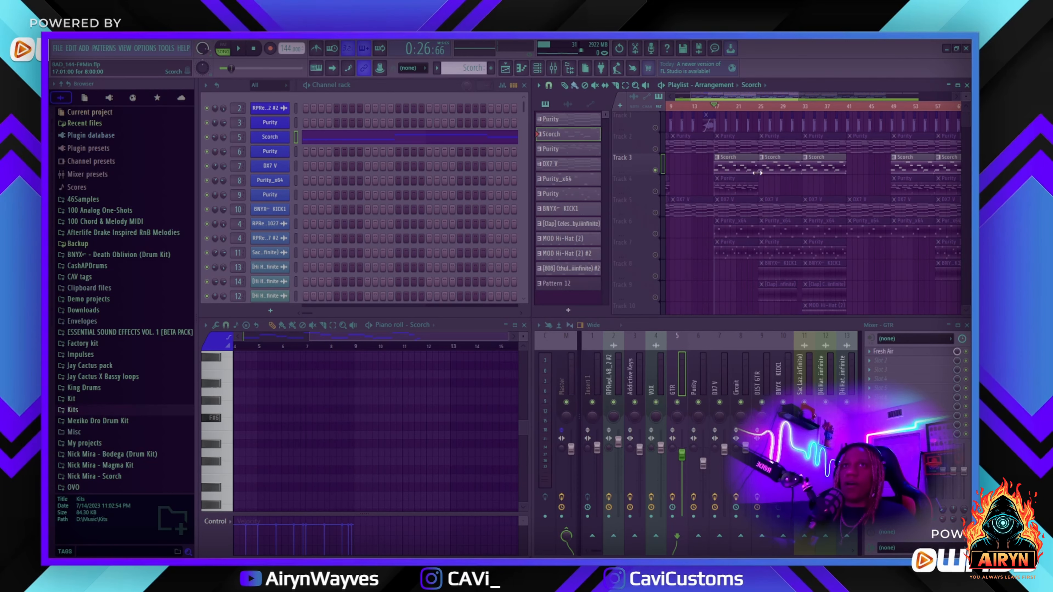
{"action": "scroll", "coordinate": [766, 94], "scroll_direction": "up", "scroll_amount": 2}
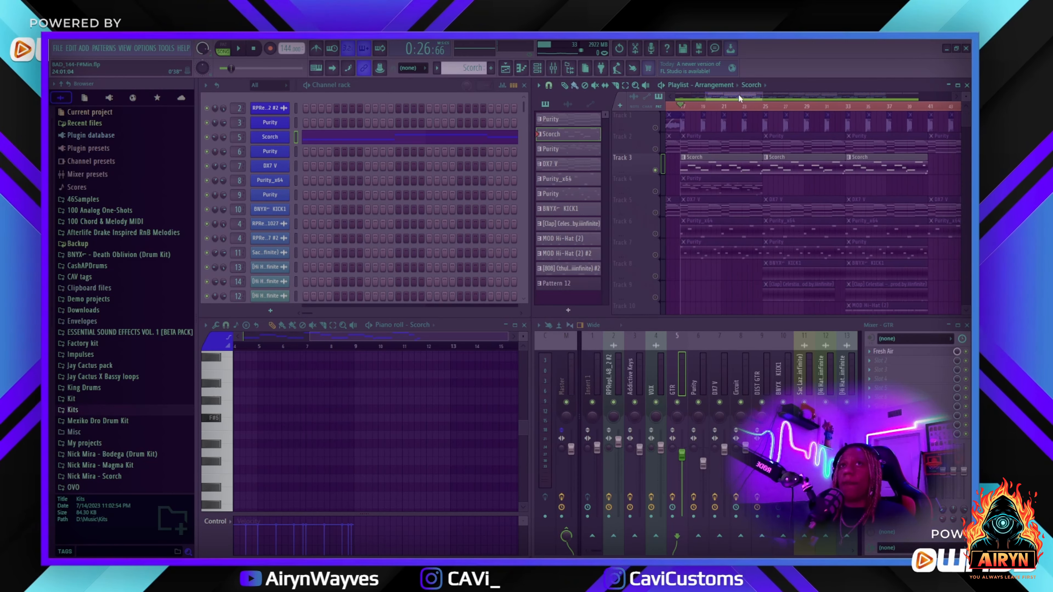
{"action": "scroll", "coordinate": [738, 94], "scroll_direction": "up", "scroll_amount": 2}
{"action": "left_click_drag", "start_coordinate": [728, 97], "coordinate": [738, 99]}
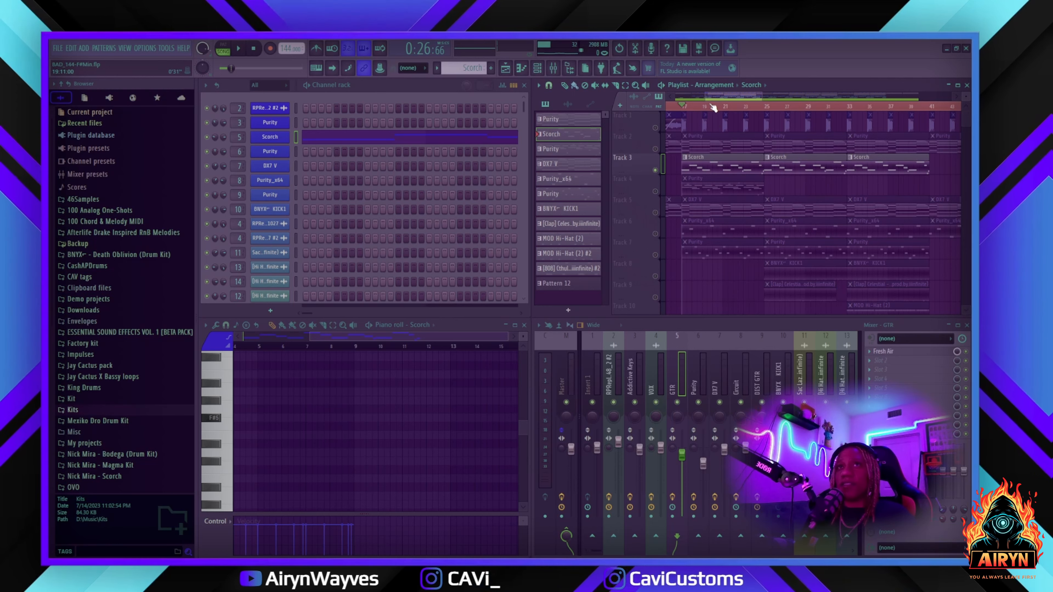
{"action": "scroll", "coordinate": [712, 107], "scroll_direction": "down", "scroll_amount": 3}
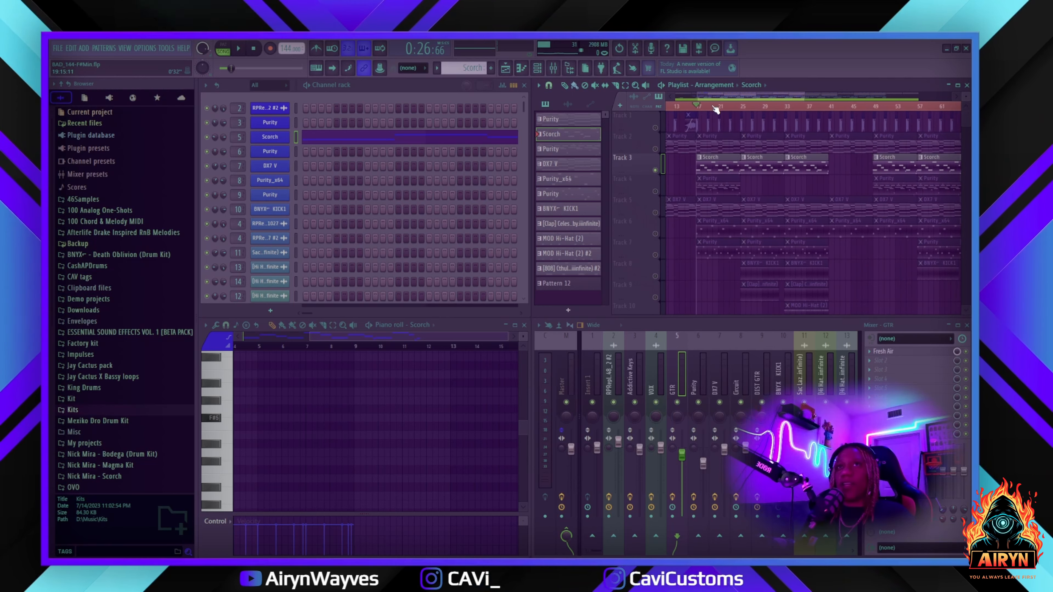
{"action": "scroll", "coordinate": [715, 108], "scroll_direction": "up", "scroll_amount": 3}
{"action": "scroll", "coordinate": [761, 210], "scroll_direction": "down", "scroll_amount": 7}
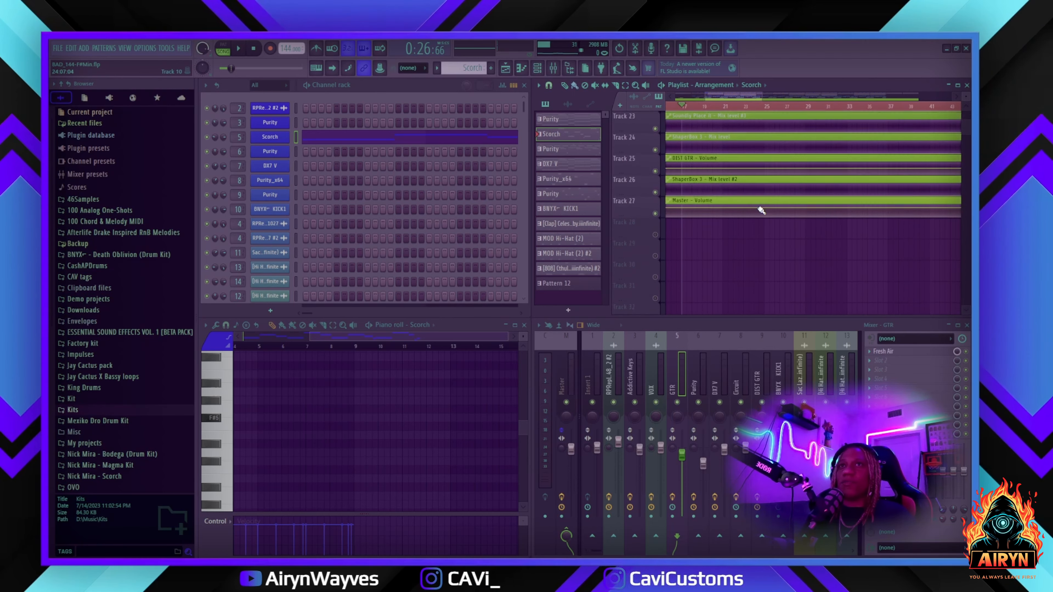
{"action": "scroll", "coordinate": [761, 210], "scroll_direction": "up", "scroll_amount": 7}
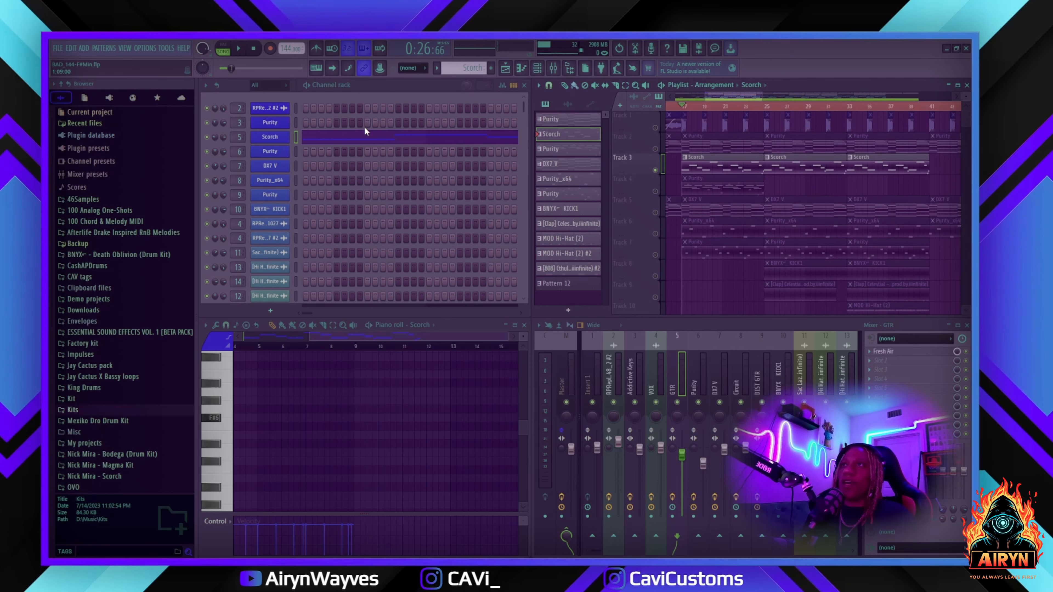
Open the Scorch channel's piano roll and bring its melody notes into view.
{"action": "left_click", "coordinate": [353, 139]}
{"action": "left_click", "coordinate": [334, 137]}
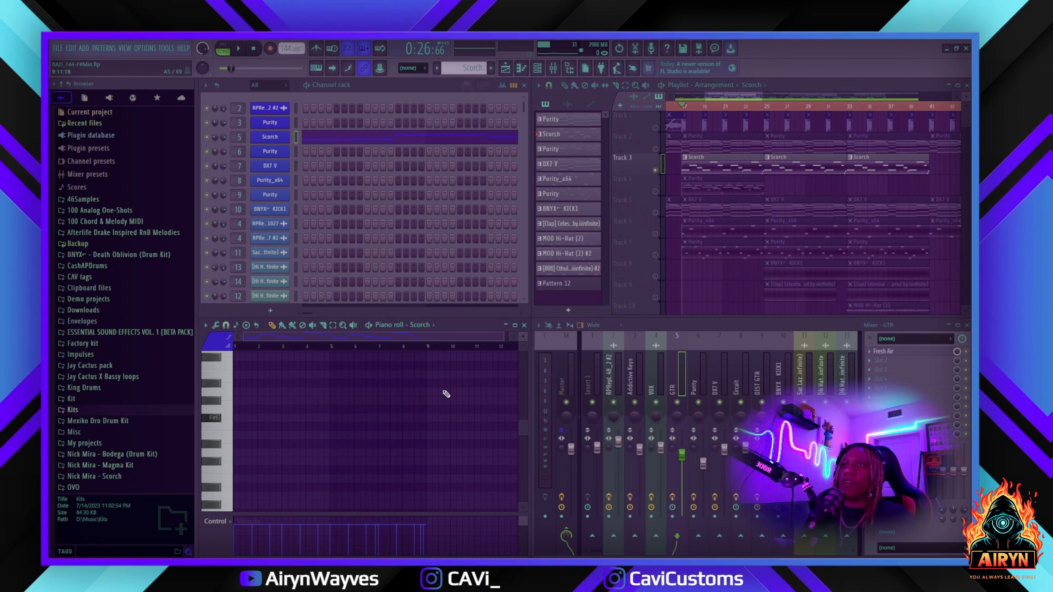
{"action": "scroll", "coordinate": [444, 386], "scroll_direction": "up", "scroll_amount": 5}
{"action": "scroll", "coordinate": [526, 339], "scroll_direction": "up", "scroll_amount": 1}
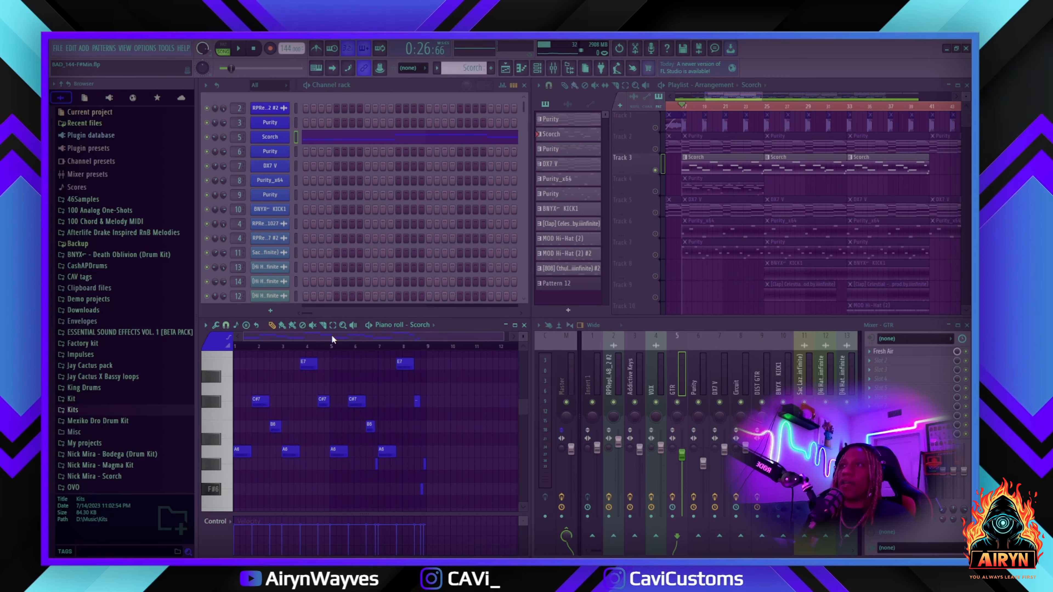
Play the Scorch melody from bar 17 to about bar 25, stop playback, and mute Track 3.
{"action": "key", "text": "space"}
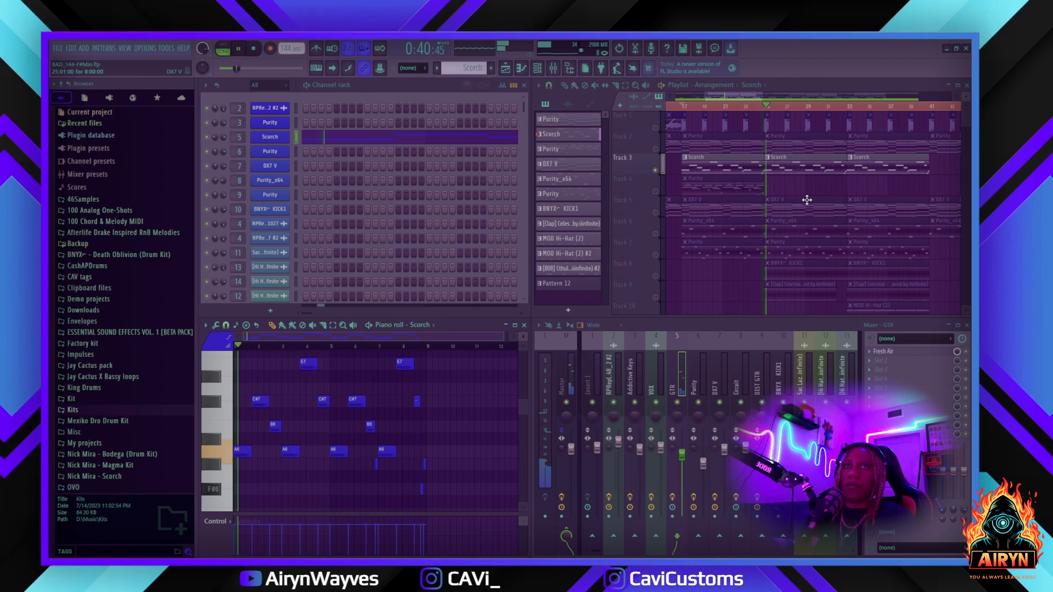
{"action": "key", "text": "space"}
{"action": "left_click", "coordinate": [657, 171]}
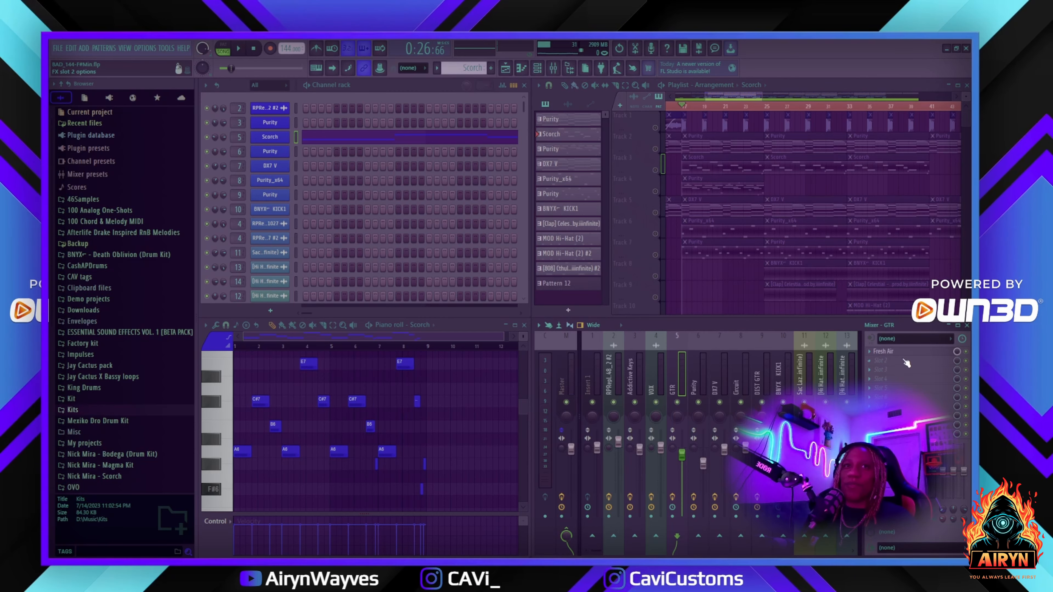
View the Fresh Air effect settings on the GTR mixer track and close the plugin window.
{"action": "left_click", "coordinate": [893, 352]}
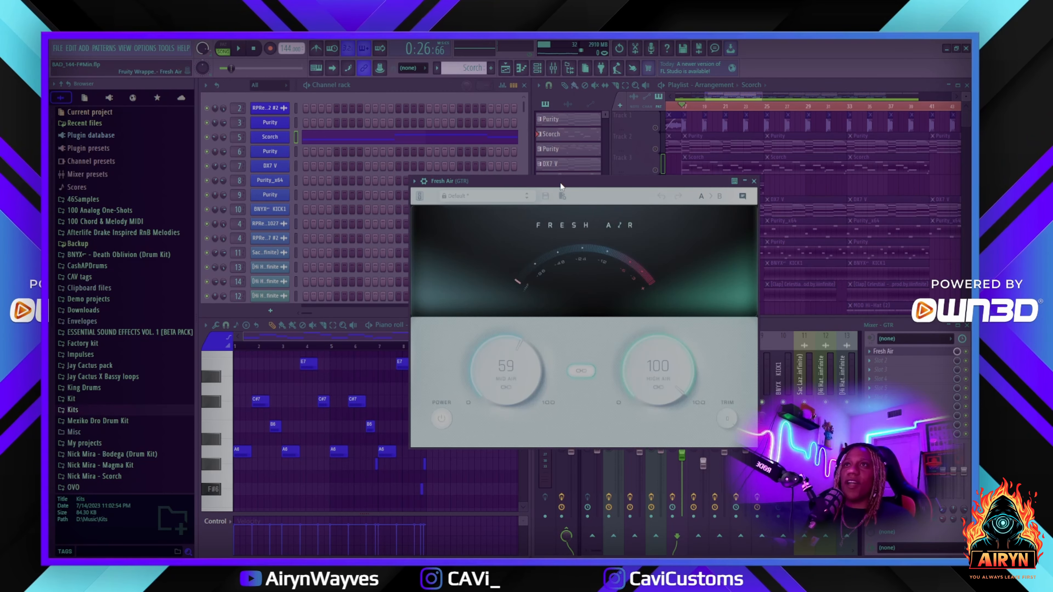
{"action": "left_click_drag", "start_coordinate": [584, 184], "coordinate": [562, 171]}
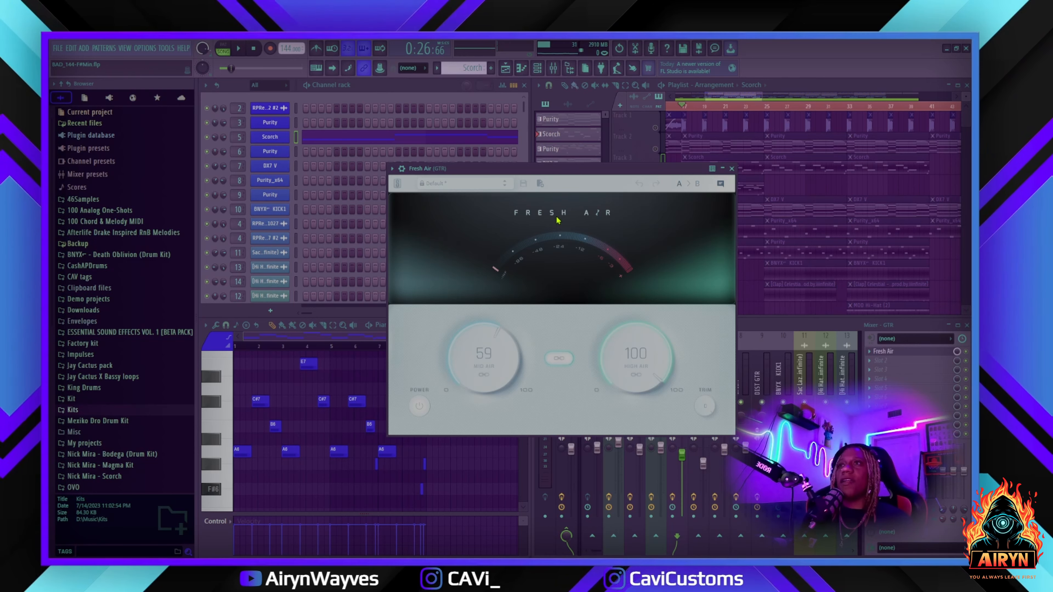
{"action": "left_click_drag", "start_coordinate": [581, 171], "coordinate": [580, 232]}
{"action": "left_click", "coordinate": [731, 231]}
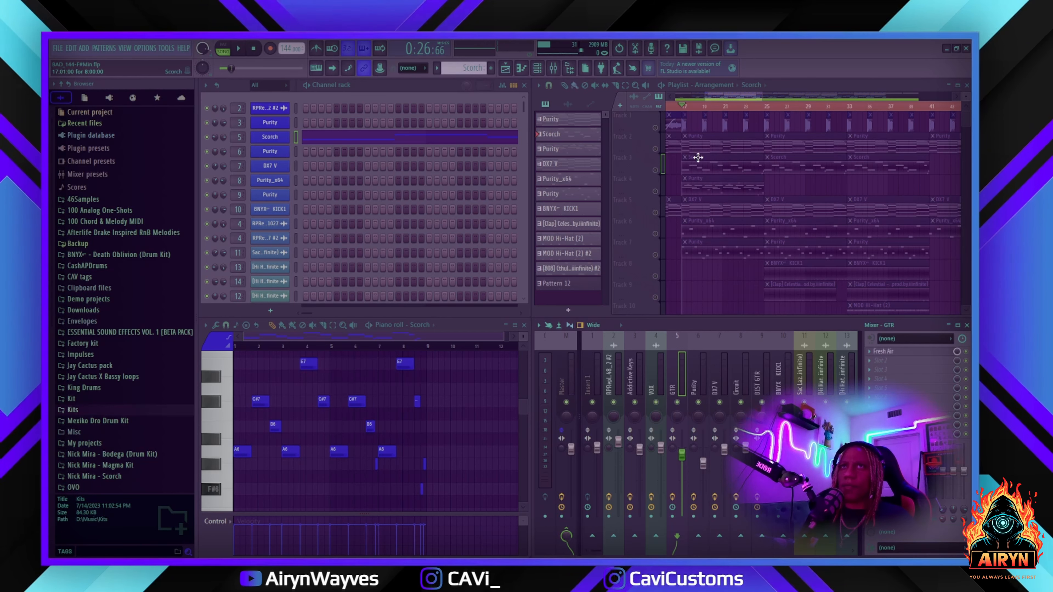
Open the Purity pattern from Track 4, check its Bell Lead preset in the instrument, and view its notes in the piano roll.
{"action": "left_click", "coordinate": [698, 190]}
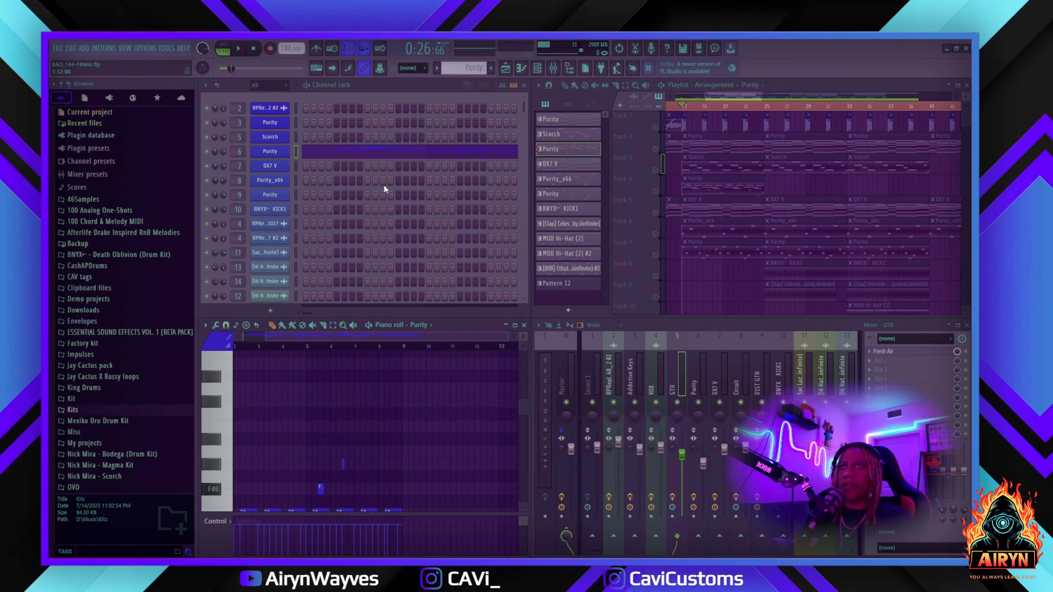
{"action": "left_click", "coordinate": [263, 154]}
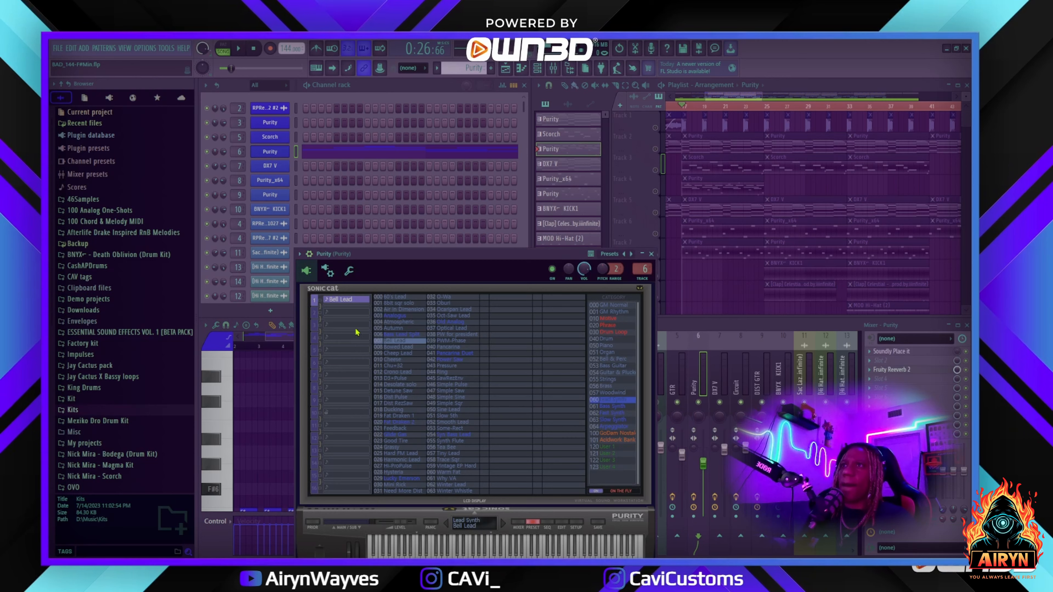
{"action": "left_click", "coordinate": [651, 254]}
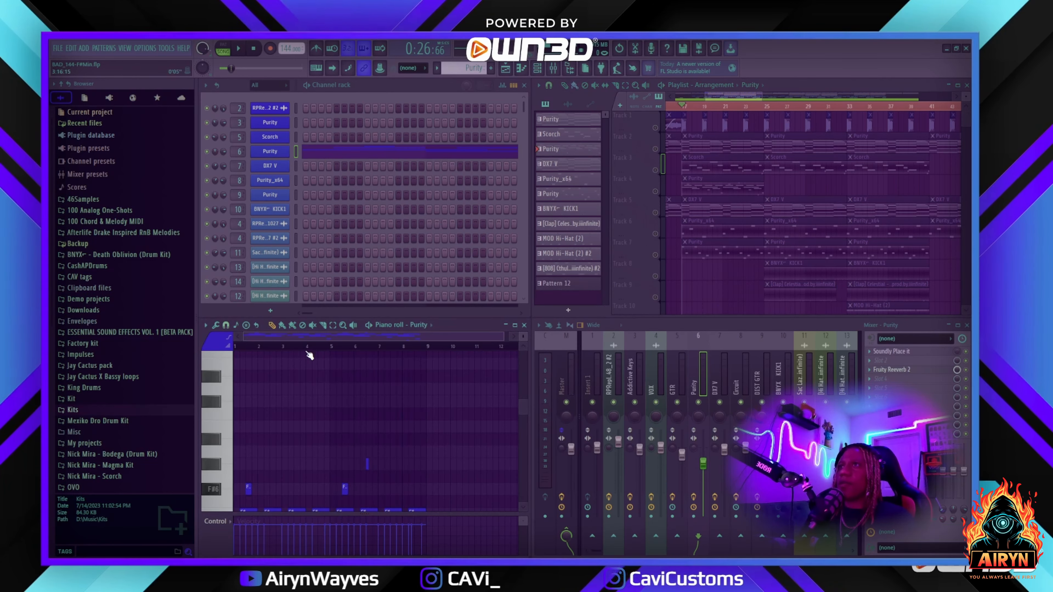
{"action": "scroll", "coordinate": [276, 412], "scroll_direction": "down", "scroll_amount": 3}
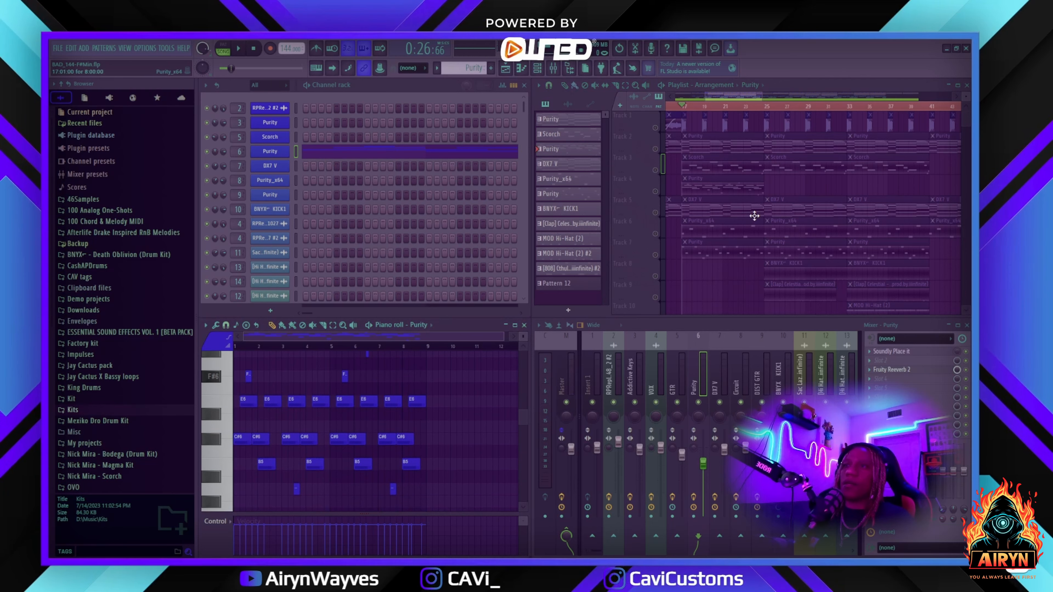
Unmute Track 4 and start playing its Purity melody from bar 17.
{"action": "scroll", "coordinate": [725, 106], "scroll_direction": "up", "scroll_amount": 2}
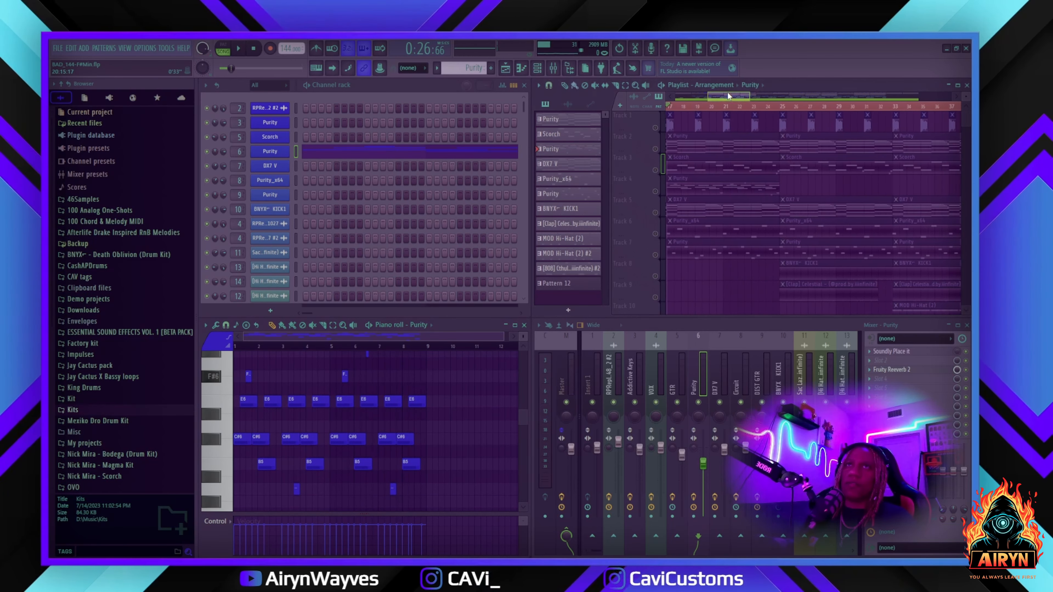
{"action": "left_click_drag", "start_coordinate": [728, 95], "coordinate": [712, 95]}
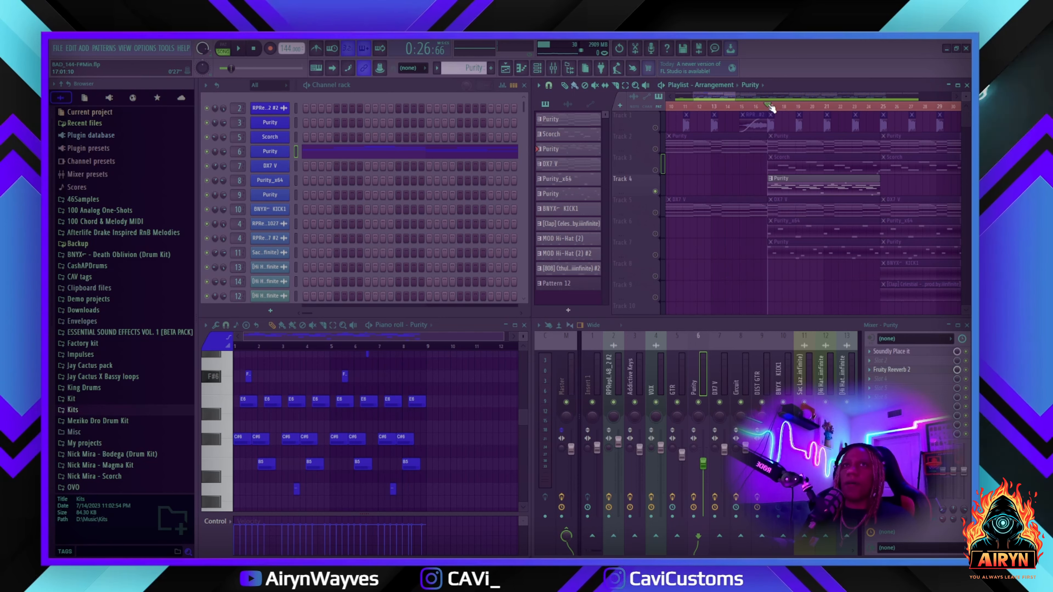
{"action": "key", "text": "space"}
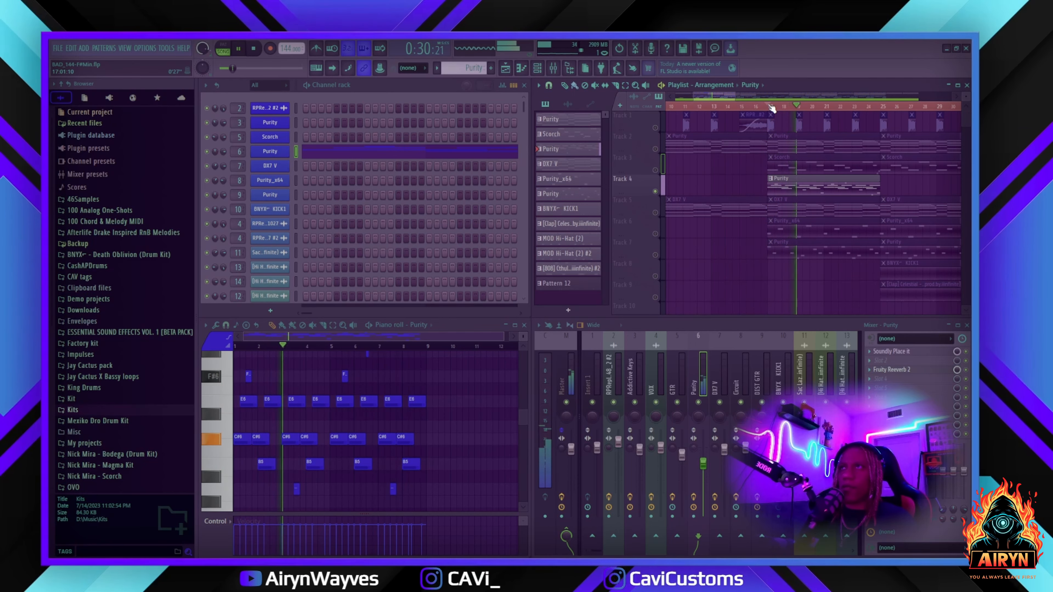
Stop playback and unmute the automation tracks, Tracks 21 to 27, in the playlist.
{"action": "scroll", "coordinate": [793, 183], "scroll_direction": "down", "scroll_amount": 7}
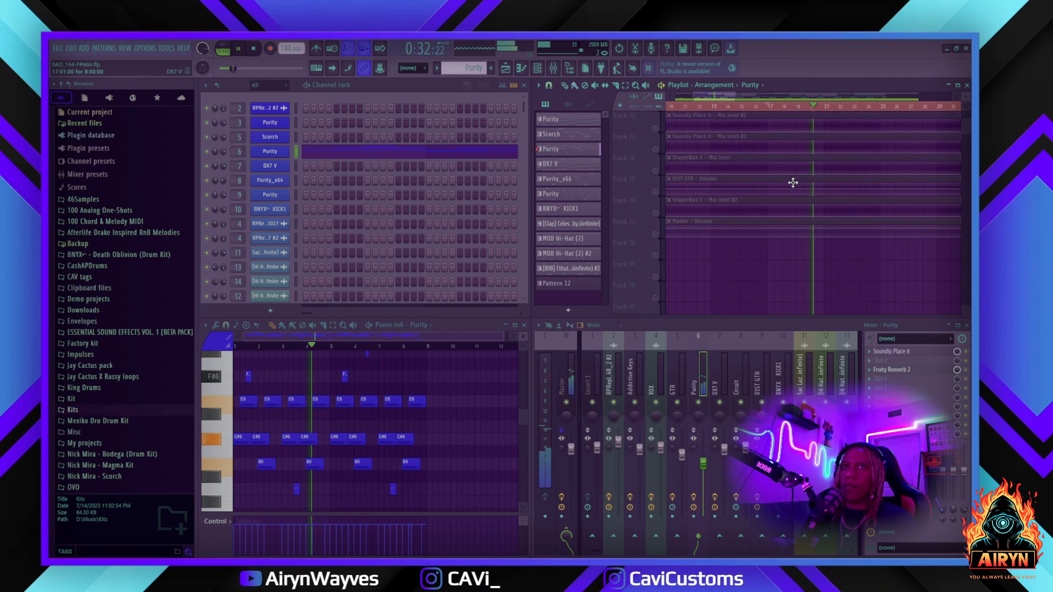
{"action": "key", "text": "space"}
{"action": "left_click", "coordinate": [660, 212]}
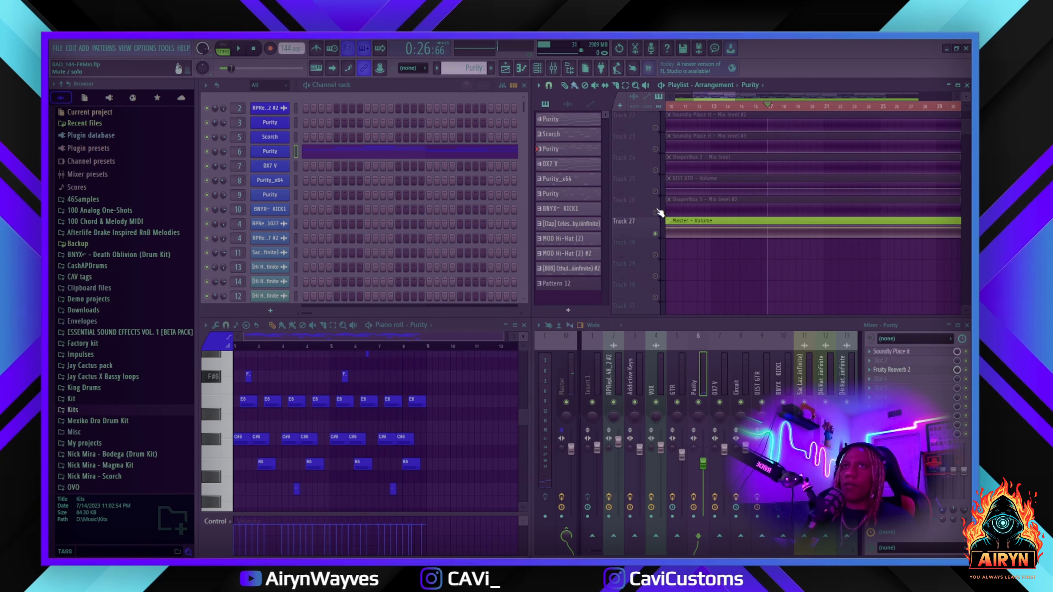
{"action": "left_click_drag", "start_coordinate": [660, 212], "coordinate": [660, 136]}
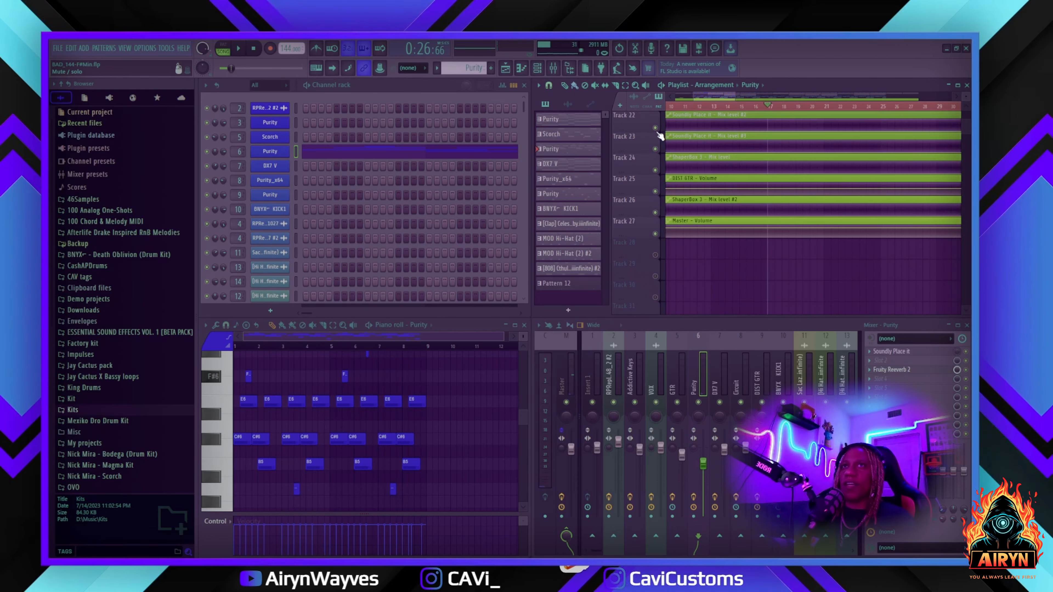
{"action": "scroll", "coordinate": [660, 136], "scroll_direction": "up", "scroll_amount": 1}
{"action": "scroll", "coordinate": [866, 165], "scroll_direction": "up", "scroll_amount": 2}
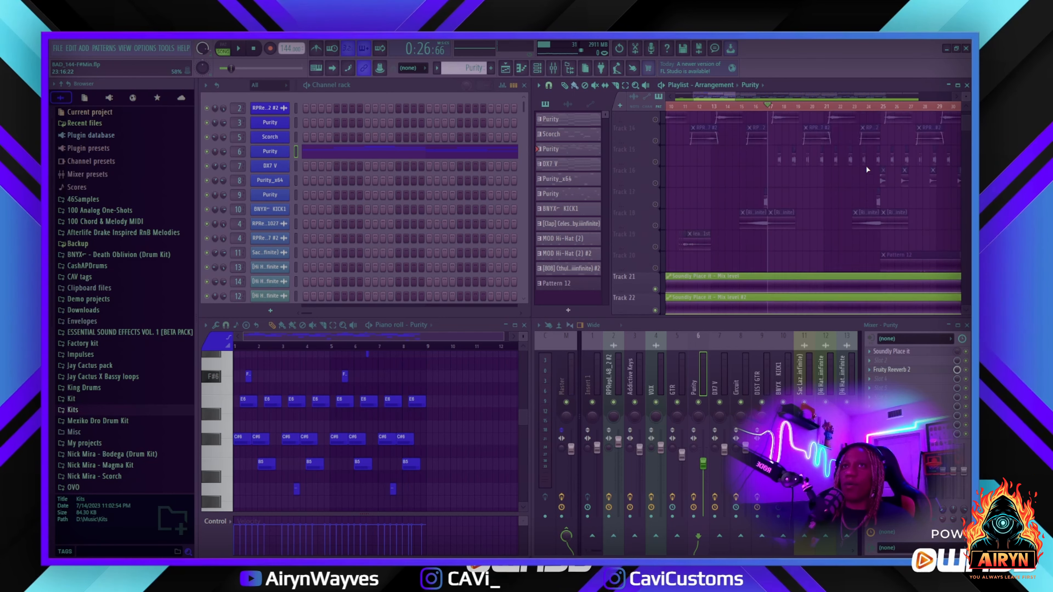
{"action": "scroll", "coordinate": [866, 166], "scroll_direction": "down", "scroll_amount": 1}
Play the Track 4 Purity melody with its automation from bar 17 to about bar 25 and stop playback.
{"action": "key", "text": "space"}
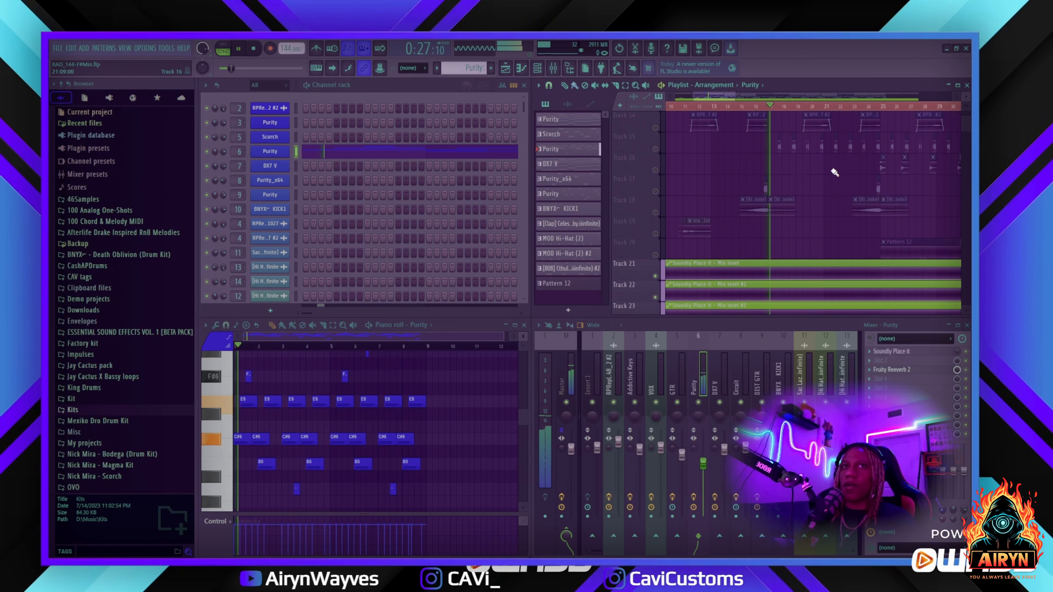
{"action": "scroll", "coordinate": [735, 172], "scroll_direction": "up", "scroll_amount": 2}
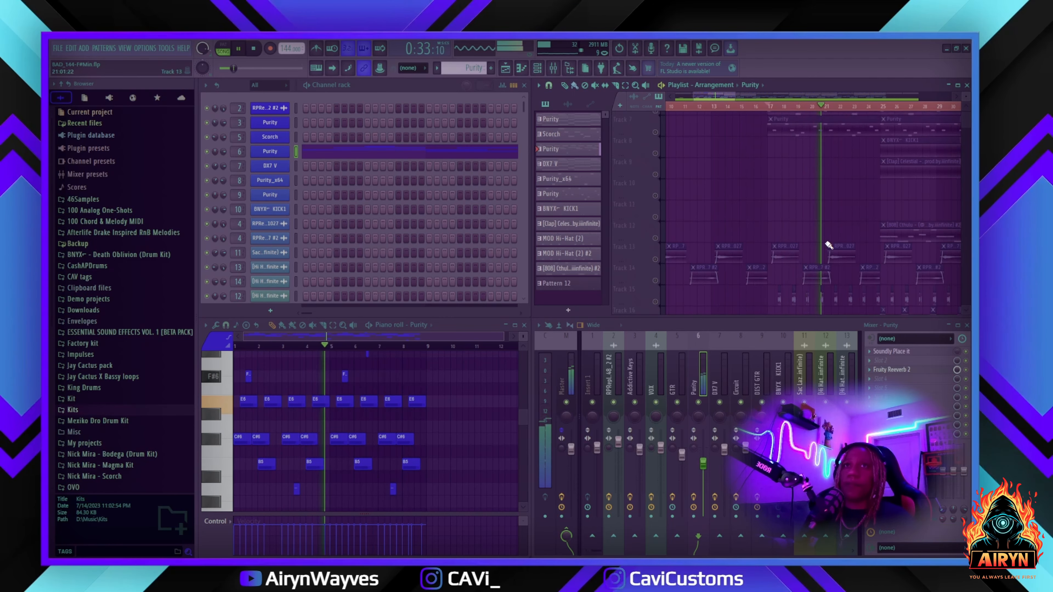
{"action": "scroll", "coordinate": [827, 236], "scroll_direction": "up", "scroll_amount": 2}
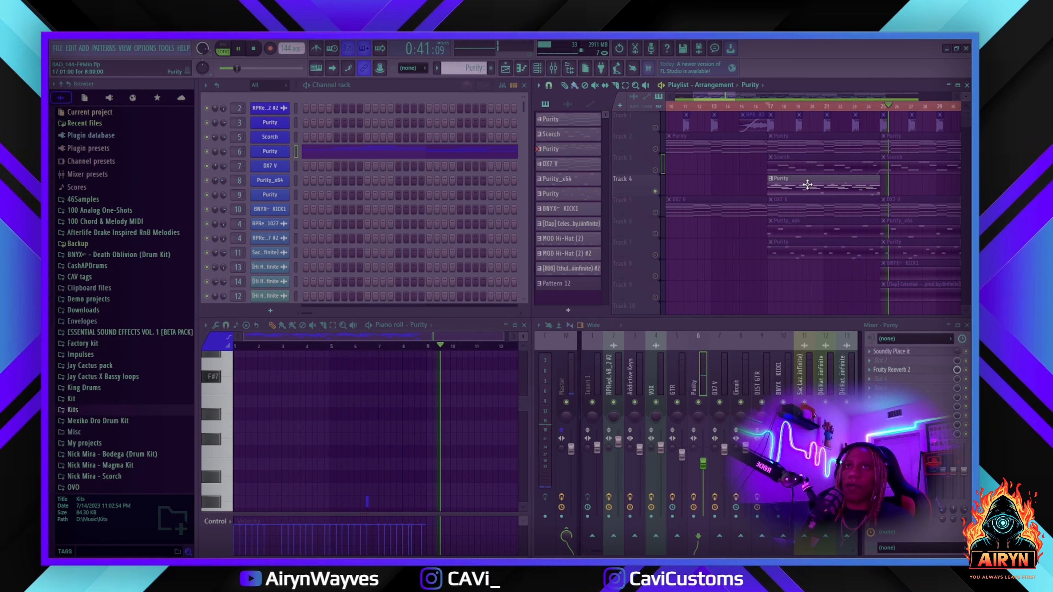
{"action": "key", "text": "space"}
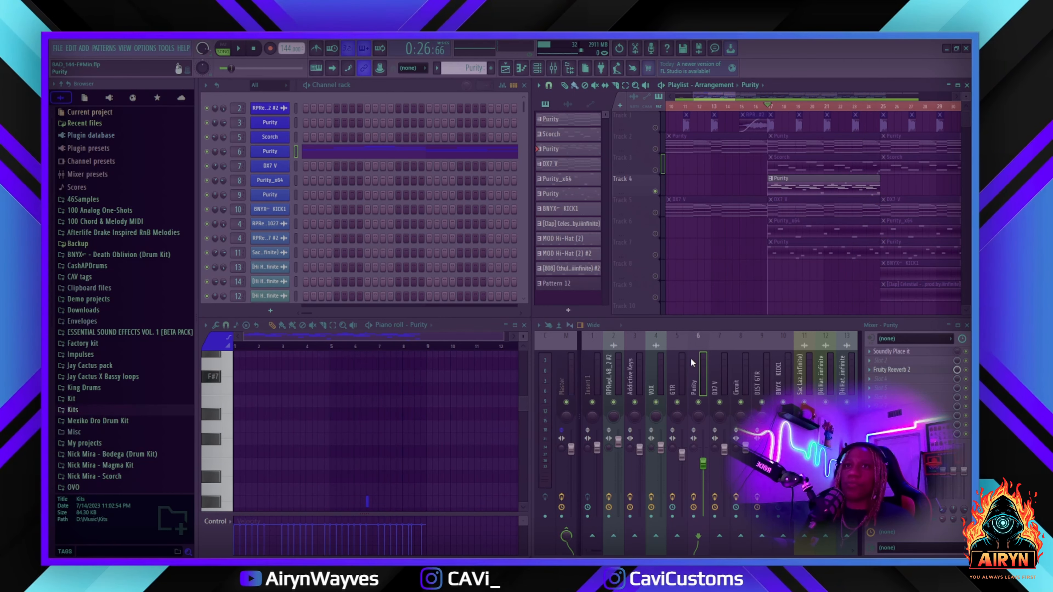
View the Soundly Place It and Fruity Reeverb 2 settings on the Purity mixer track, and browse the available effect plugins.
{"action": "left_click", "coordinate": [918, 353]}
{"action": "left_click_drag", "start_coordinate": [387, 203], "coordinate": [525, 193]}
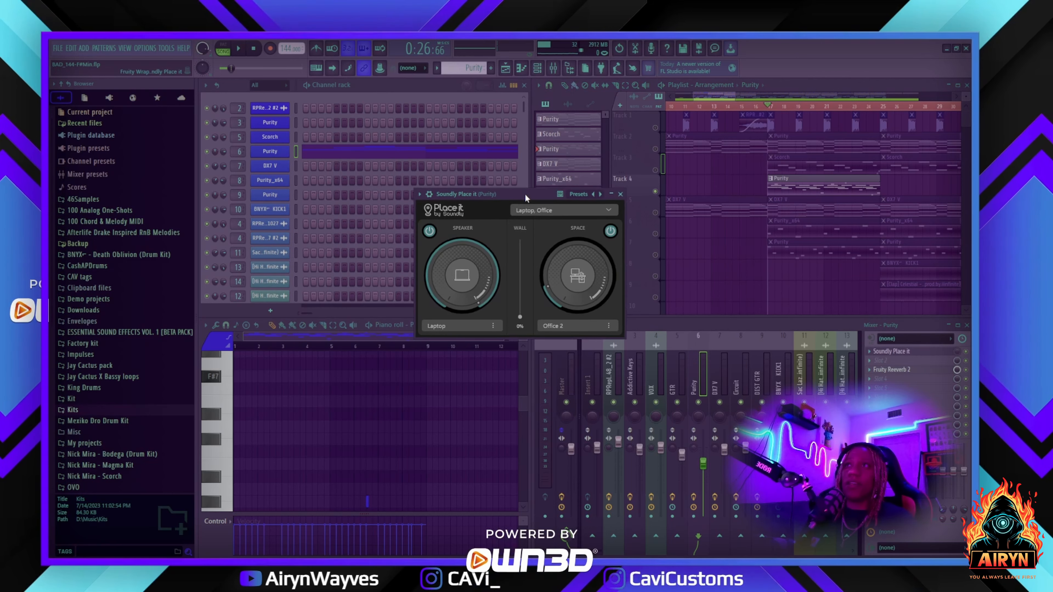
{"action": "left_click", "coordinate": [621, 194]}
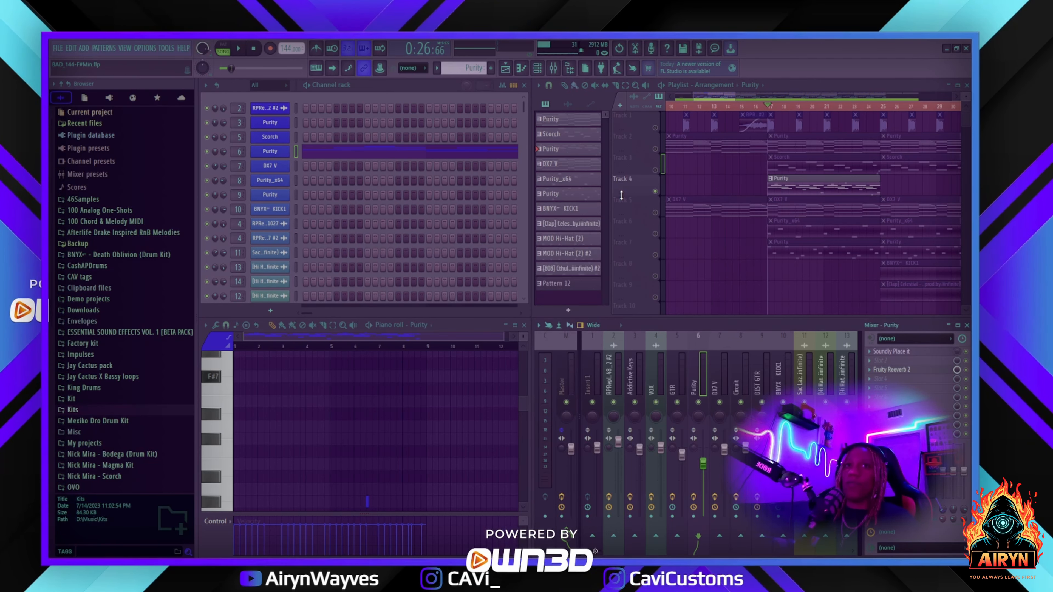
{"action": "left_click", "coordinate": [916, 370]}
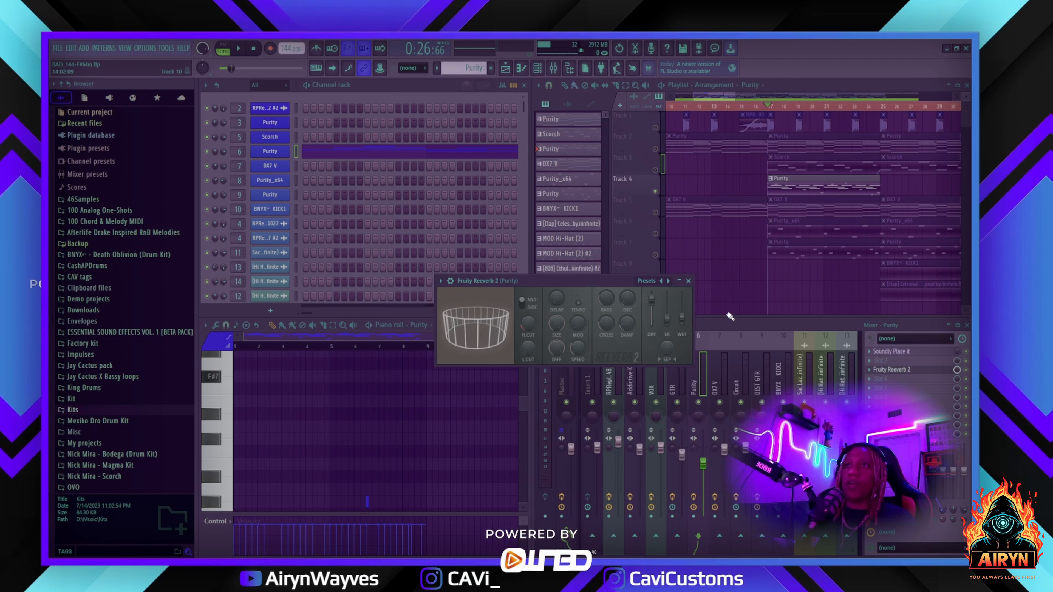
{"action": "left_click_drag", "start_coordinate": [586, 285], "coordinate": [597, 363]}
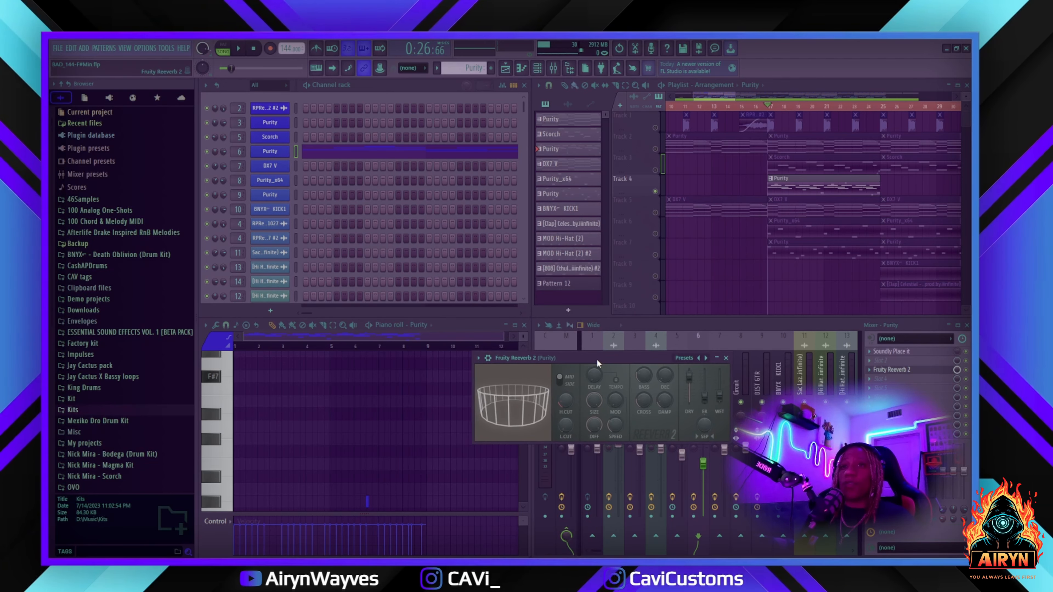
{"action": "left_click", "coordinate": [726, 358]}
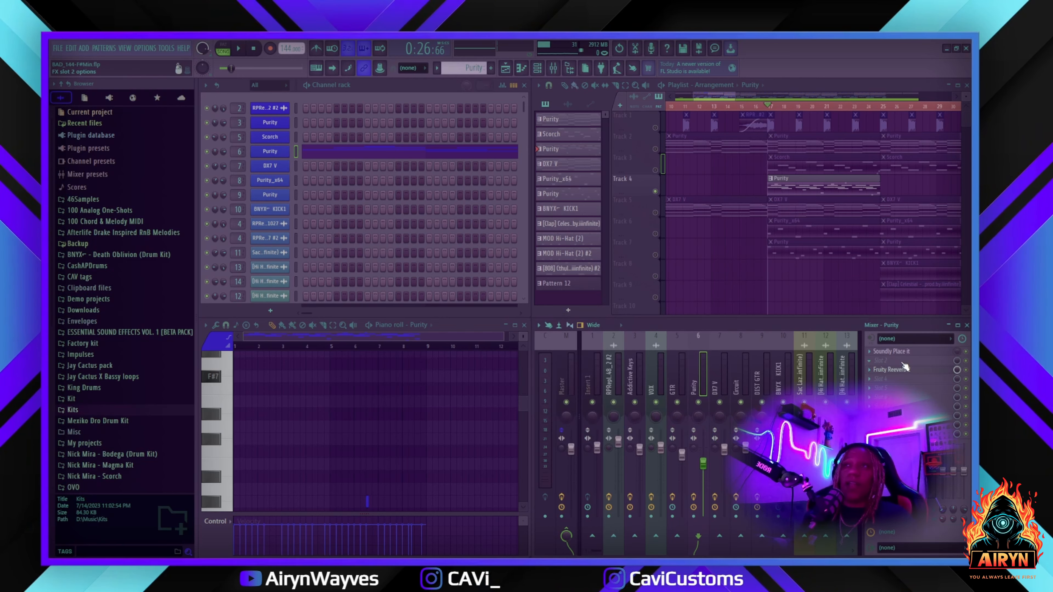
{"action": "left_click", "coordinate": [871, 378]}
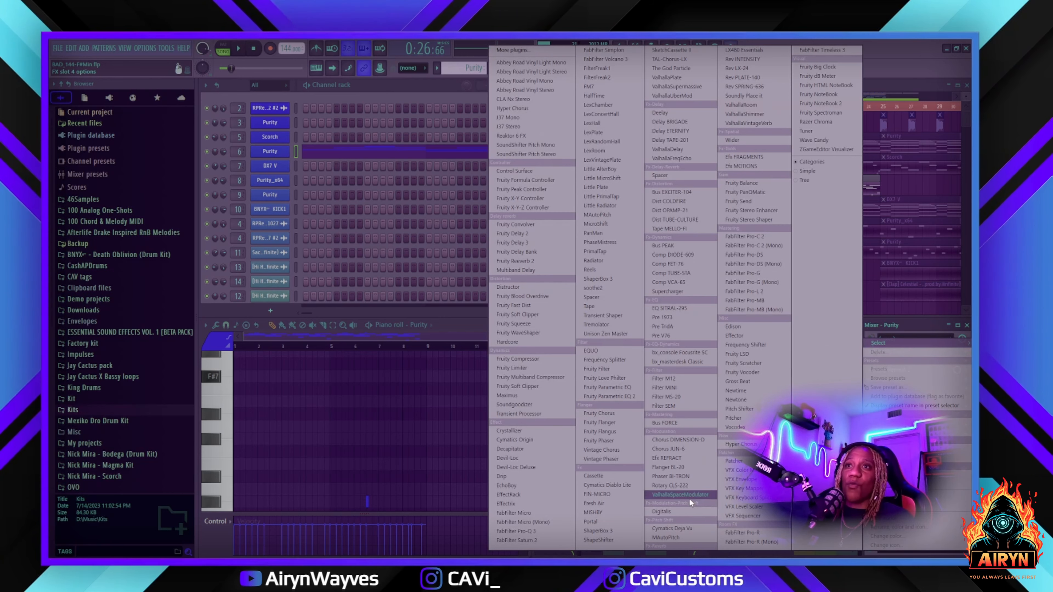
{"action": "left_click", "coordinate": [458, 328]}
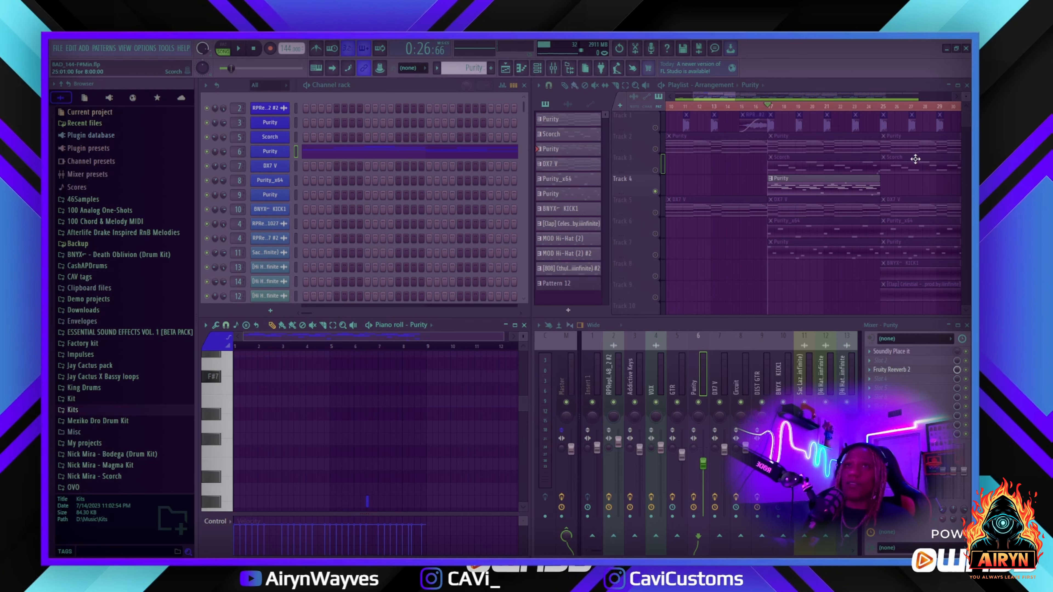
Open the DX7 V pattern from Track 5 and check its Rom1A 11-E.PIANO 1 preset in the instrument.
{"action": "left_click", "coordinate": [792, 207]}
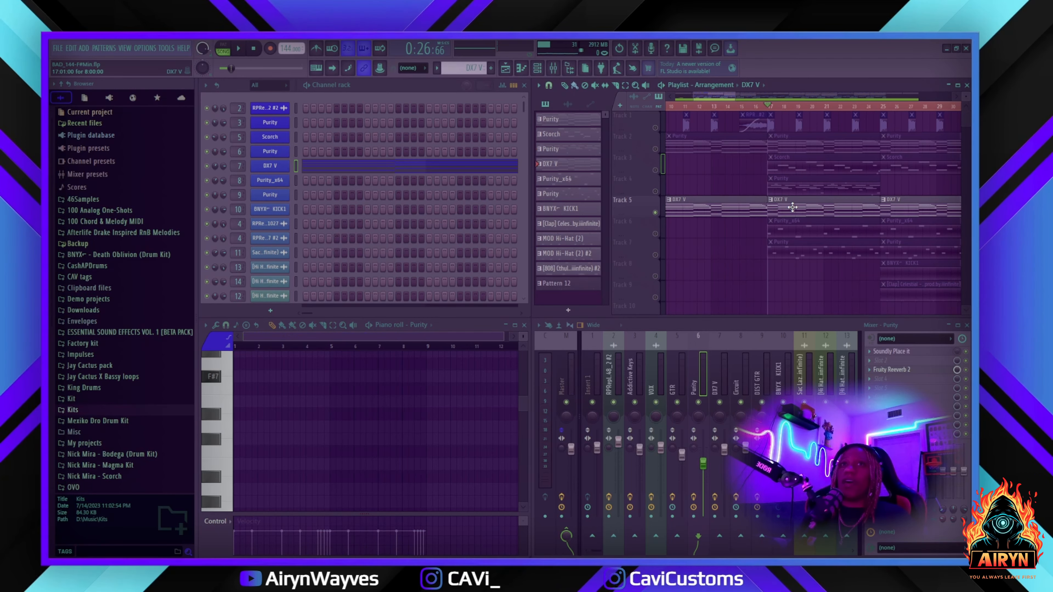
{"action": "left_click", "coordinate": [280, 171]}
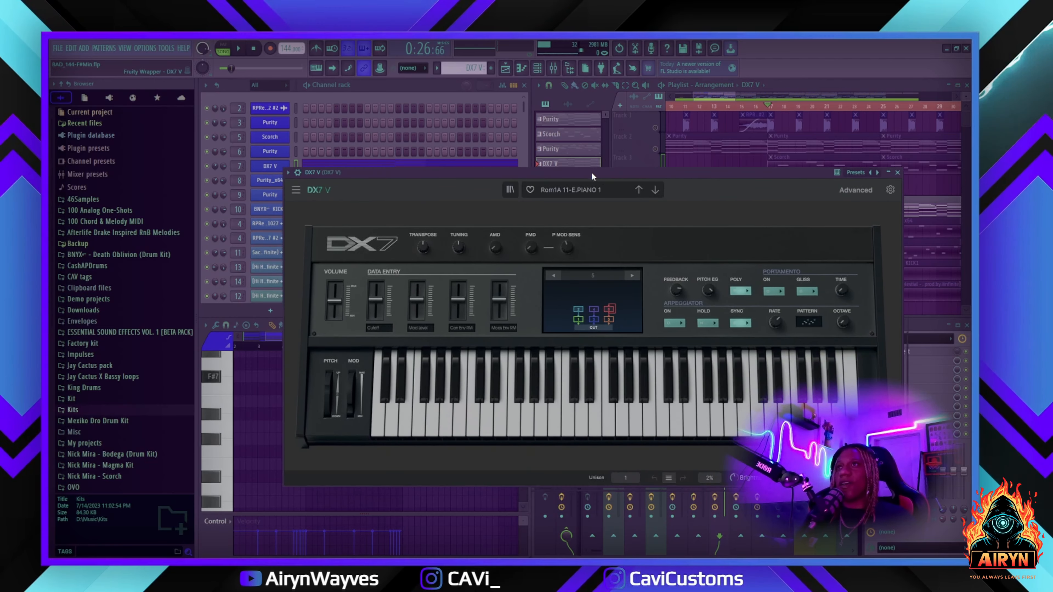
{"action": "left_click", "coordinate": [565, 183]}
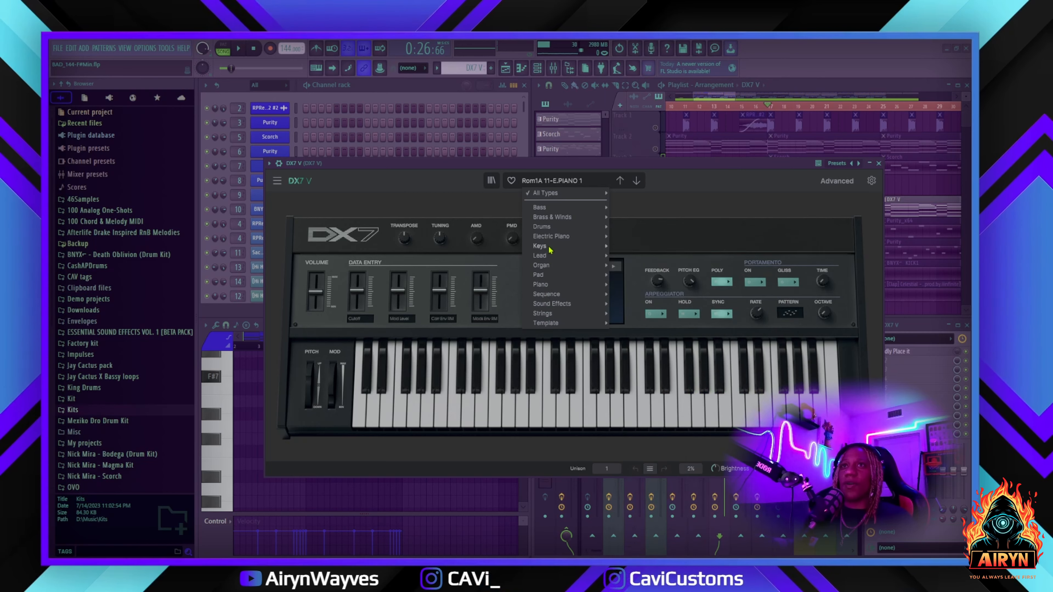
{"action": "left_click", "coordinate": [675, 164]}
{"action": "left_click_drag", "start_coordinate": [681, 163], "coordinate": [705, 168]}
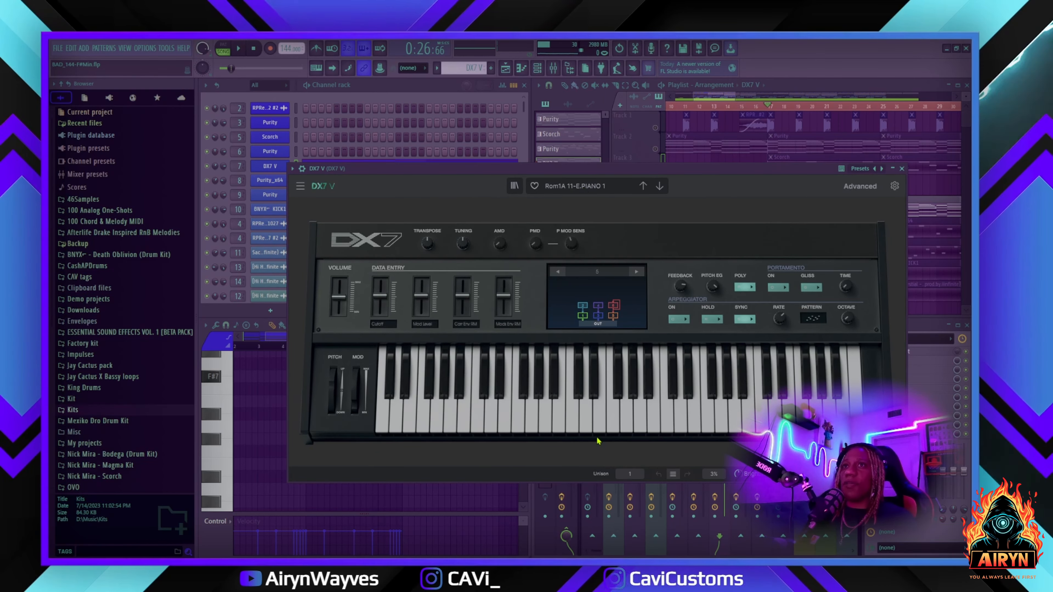
{"action": "left_click_drag", "start_coordinate": [441, 426], "coordinate": [708, 419]}
{"action": "left_click", "coordinate": [901, 169]}
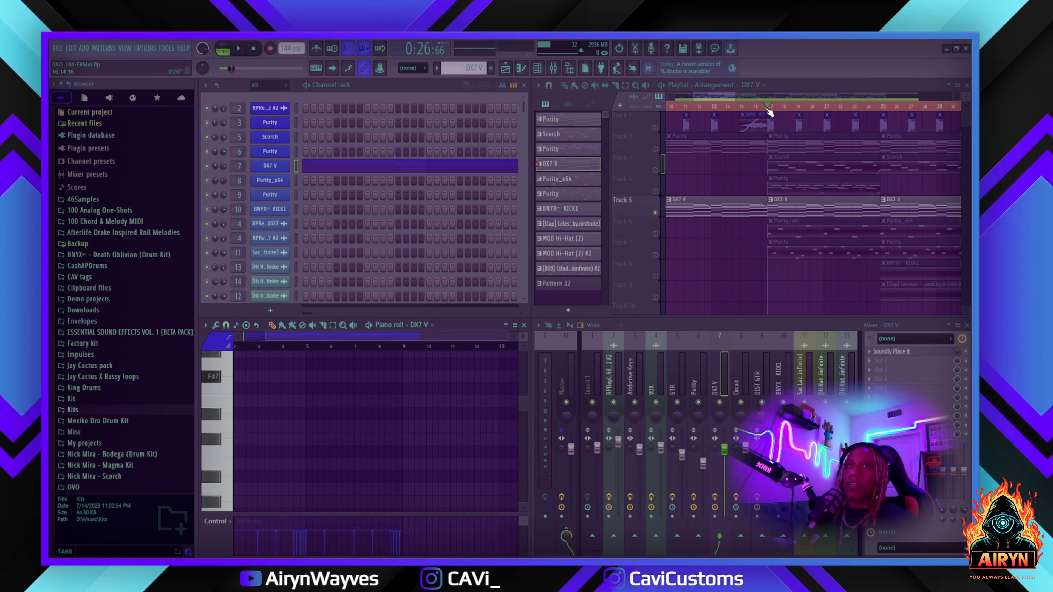
View the DX7 V pattern's chord notes in the piano roll.
{"action": "scroll", "coordinate": [801, 106], "scroll_direction": "up", "scroll_amount": 3}
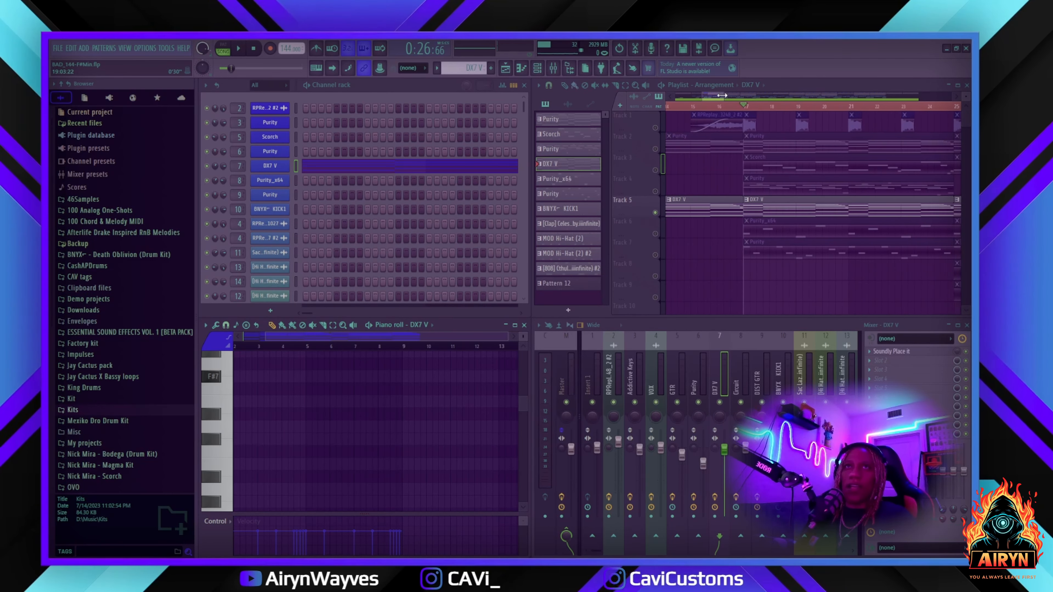
{"action": "left_click_drag", "start_coordinate": [715, 94], "coordinate": [717, 96]}
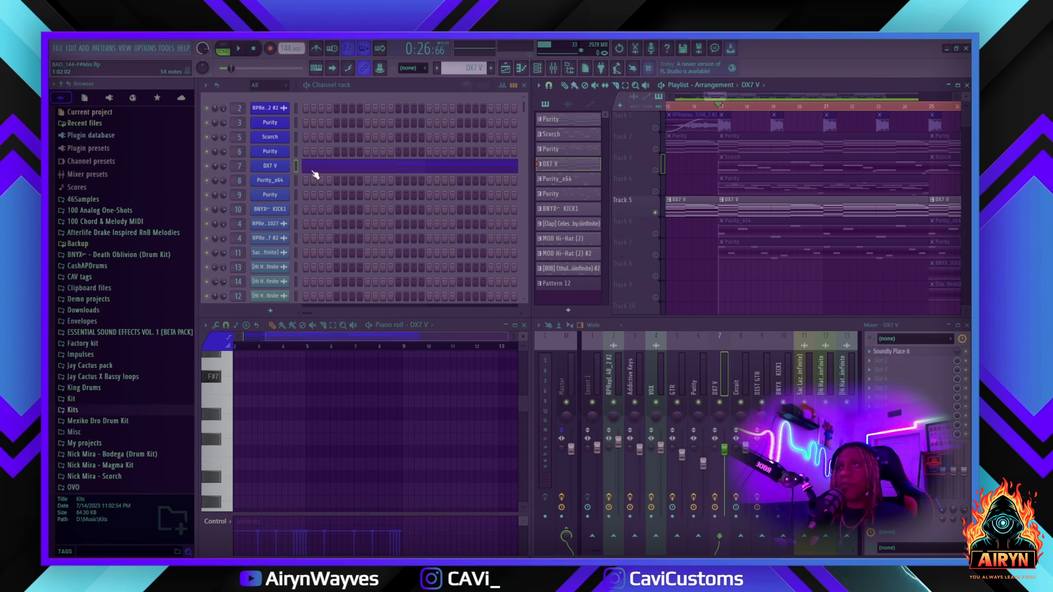
{"action": "left_click", "coordinate": [322, 165]}
{"action": "left_click", "coordinate": [321, 167]}
{"action": "scroll", "coordinate": [348, 408], "scroll_direction": "down", "scroll_amount": 5}
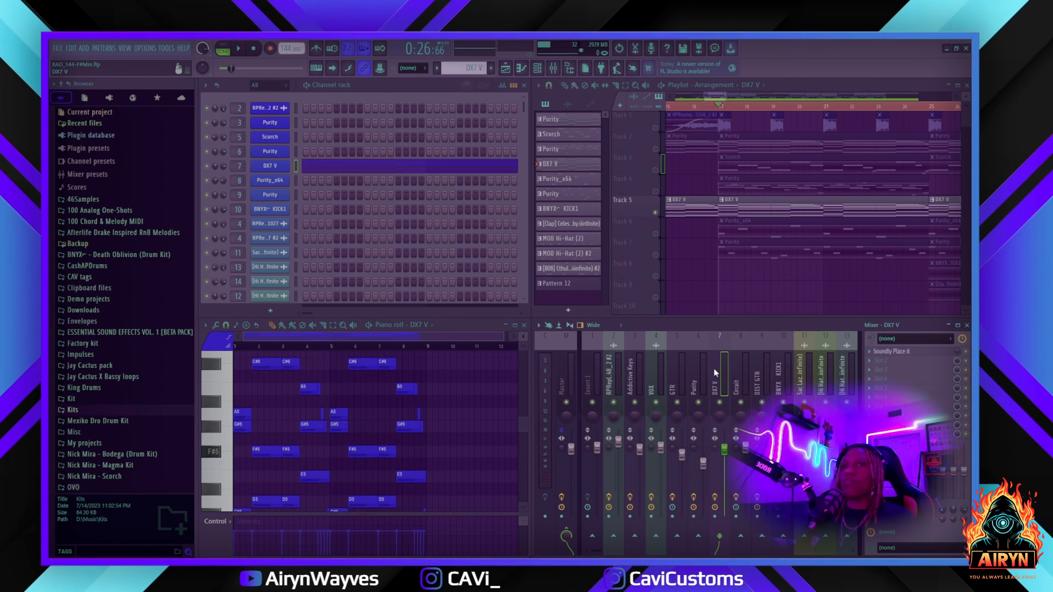
Check the Soundly Place It effect on the DX7 V mixer track and the automation clips on Tracks 21 to 27.
{"action": "left_click", "coordinate": [907, 353]}
{"action": "left_click", "coordinate": [835, 314]}
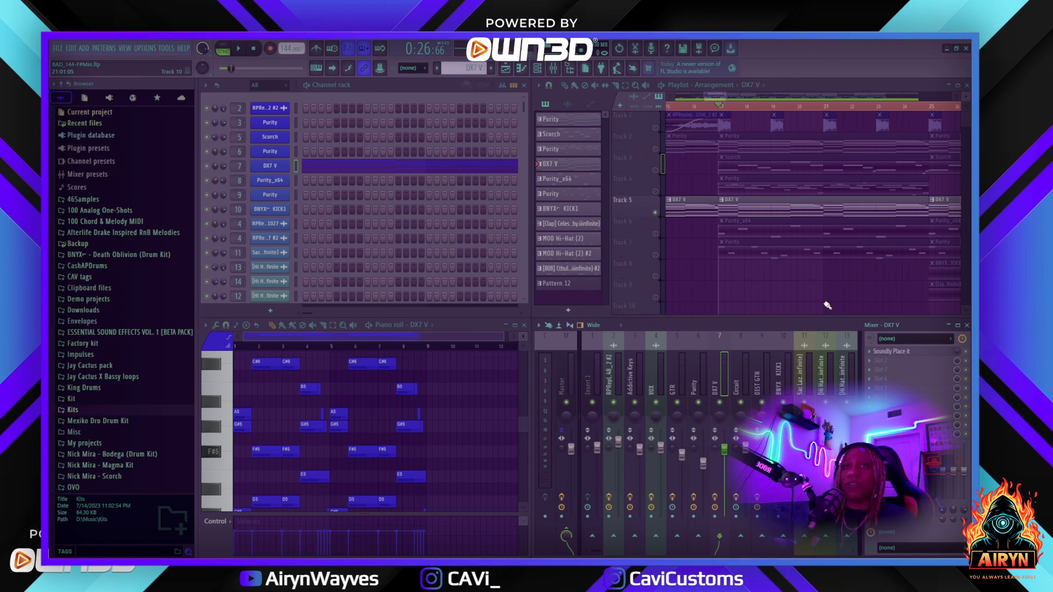
{"action": "scroll", "coordinate": [729, 207], "scroll_direction": "down", "scroll_amount": 6}
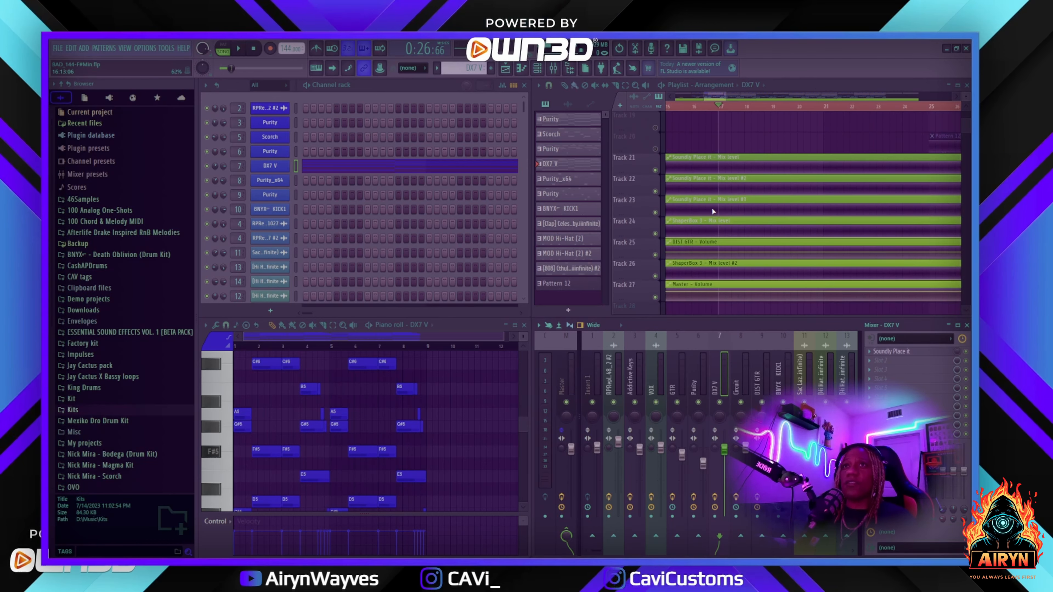
{"action": "scroll", "coordinate": [763, 263], "scroll_direction": "up", "scroll_amount": 6}
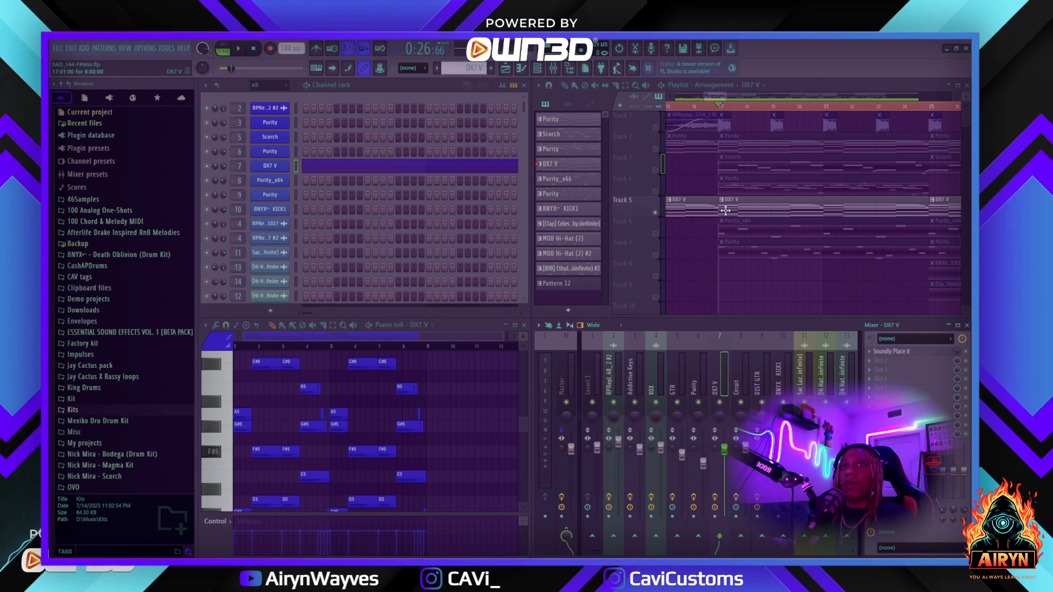
Play the DX7 V part from bar 17, stop playback, and mute Track 5.
{"action": "key", "text": "space"}
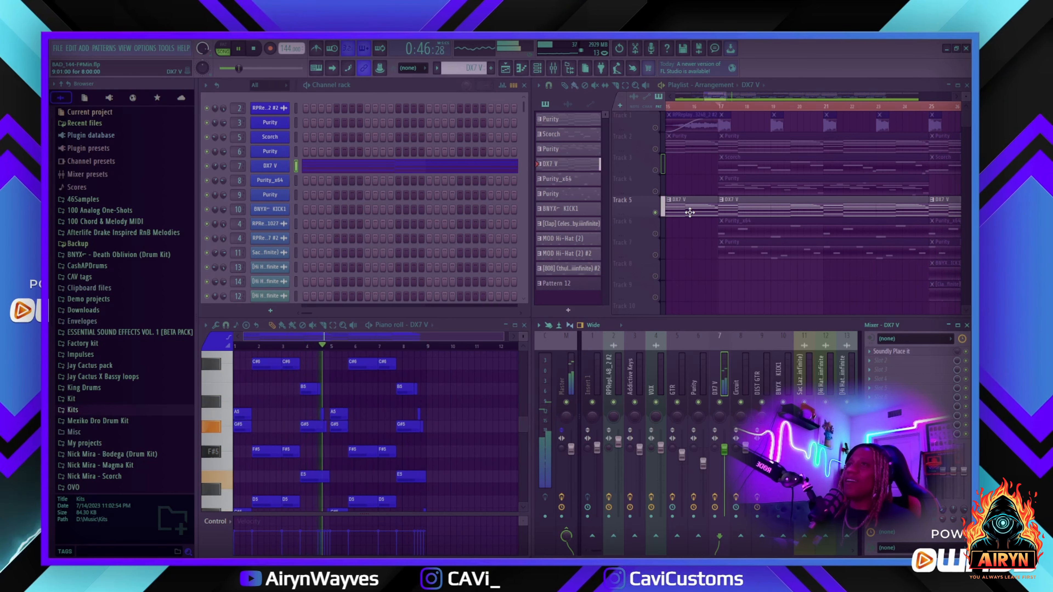
{"action": "key", "text": "space"}
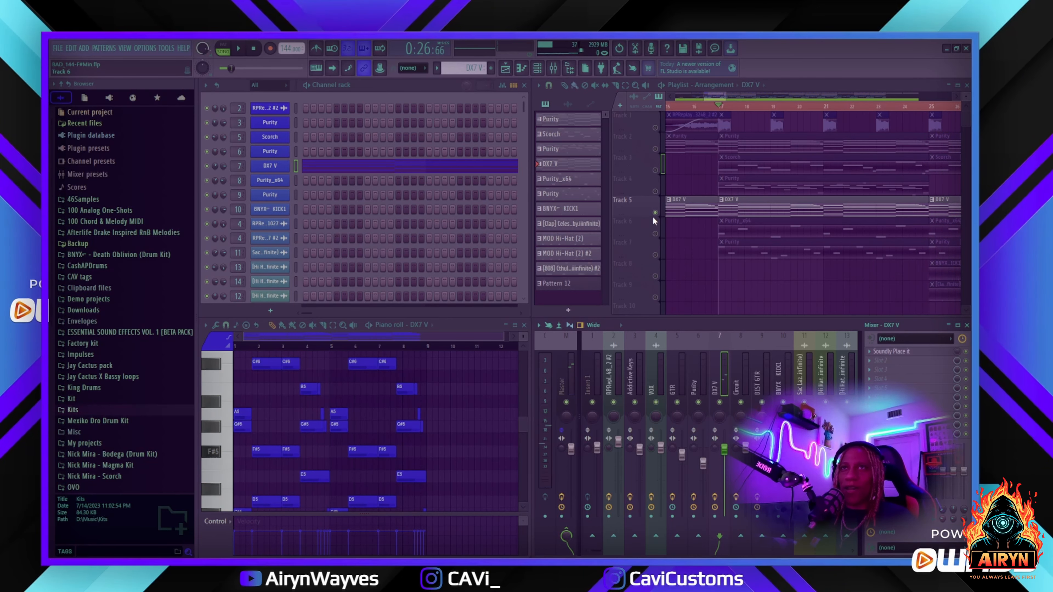
{"action": "left_click", "coordinate": [655, 213]}
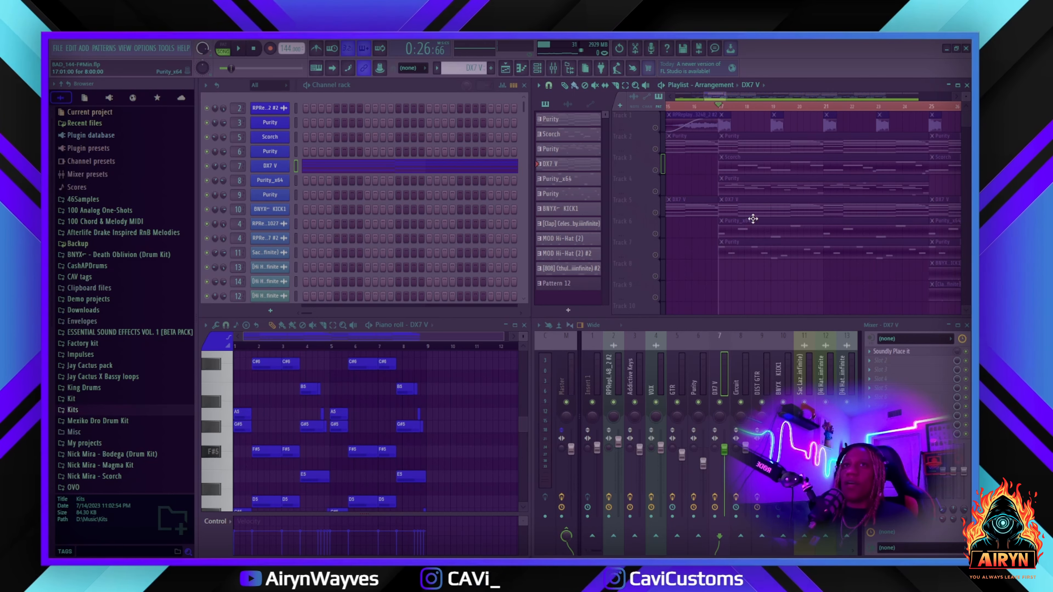
Open the Purity_x64 pattern from Track 6 and check its Artek Vibell preset in the instrument.
{"action": "left_click", "coordinate": [733, 231]}
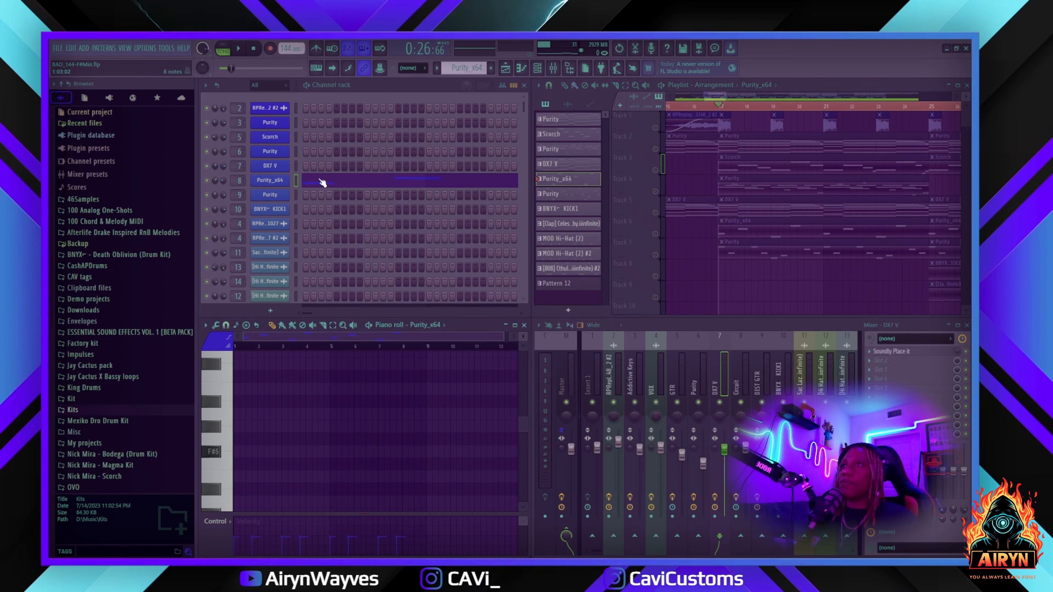
{"action": "left_click", "coordinate": [277, 180]}
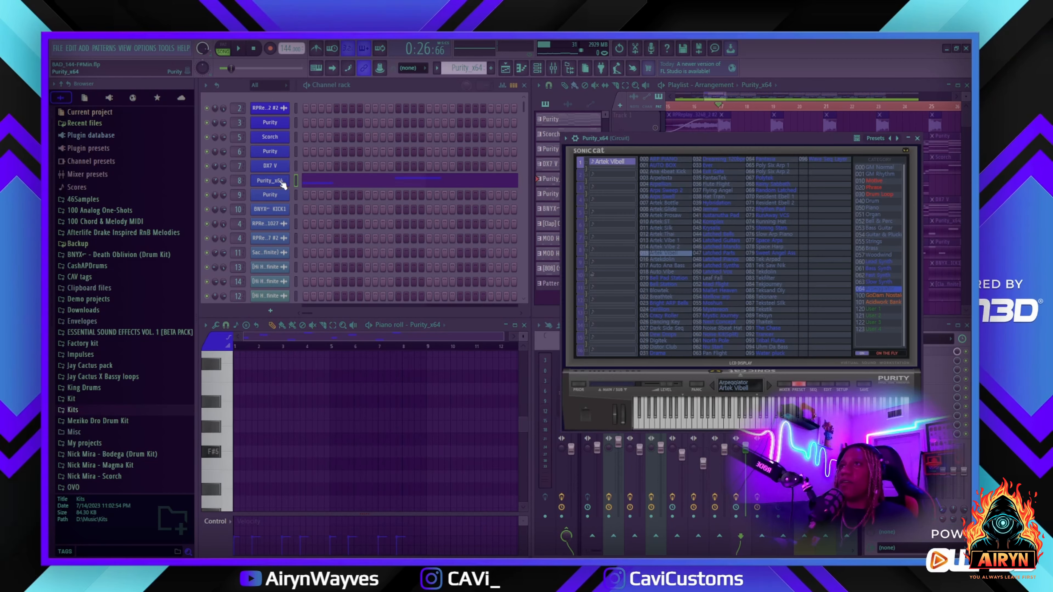
{"action": "left_click", "coordinate": [917, 138]}
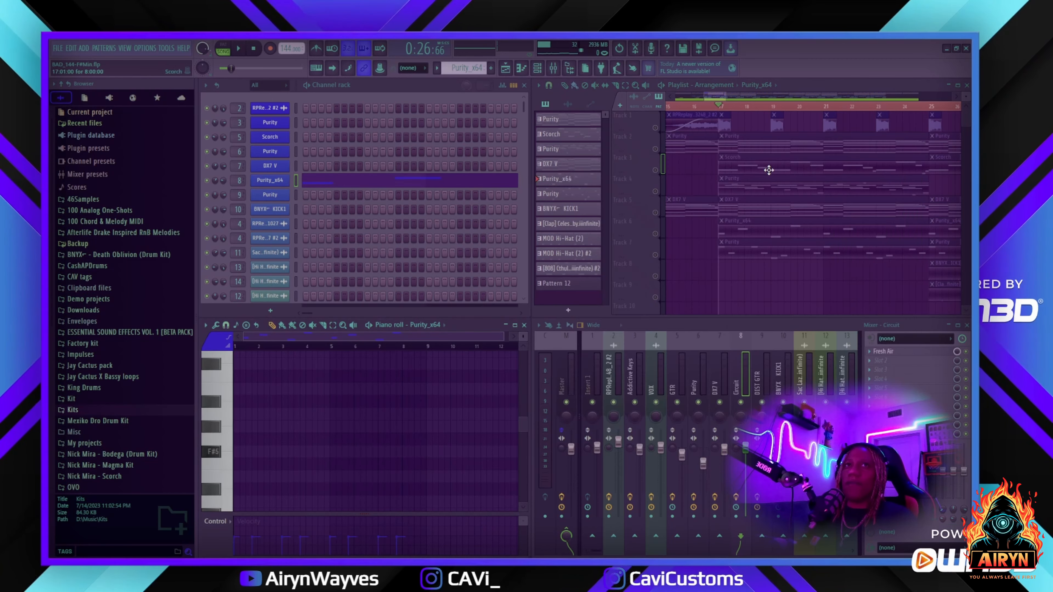
Unmute Track 6, play its Purity_x64 part from bar 17, and view its notes in the piano roll.
{"action": "left_click", "coordinate": [655, 235]}
{"action": "key", "text": "space"}
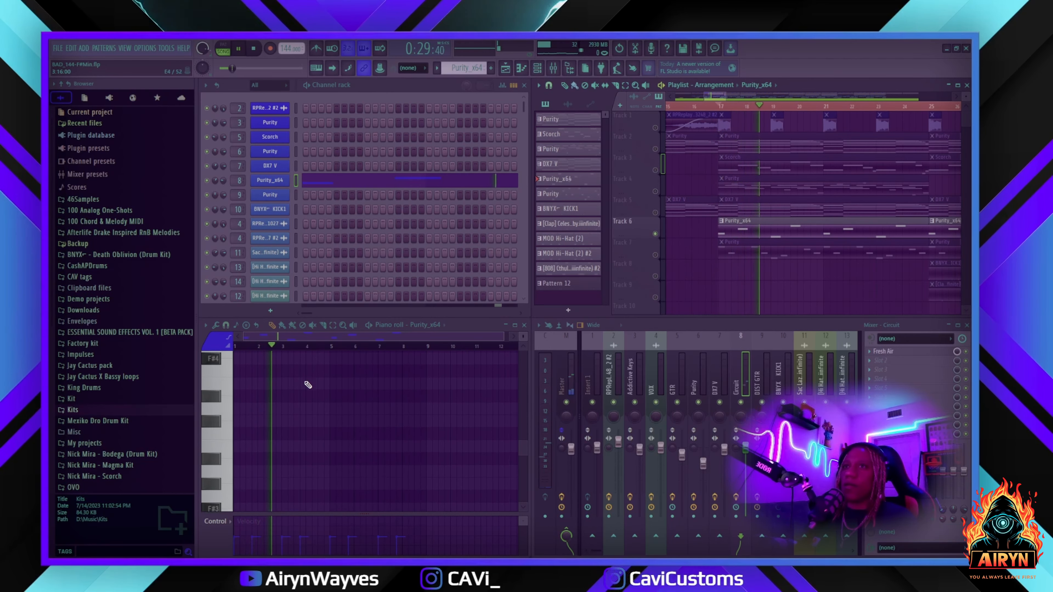
{"action": "scroll", "coordinate": [303, 384], "scroll_direction": "up", "scroll_amount": 2}
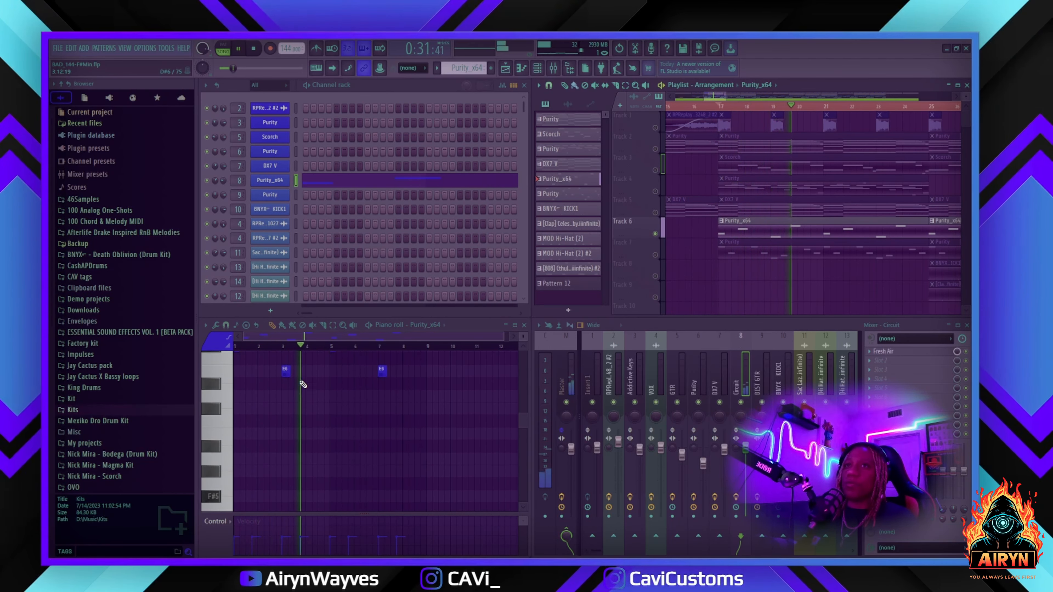
Stop playback and unmute the automation clips on Tracks 21 to 27 in the playlist.
{"action": "key", "text": "space"}
{"action": "scroll", "coordinate": [758, 195], "scroll_direction": "down", "scroll_amount": 3}
{"action": "scroll", "coordinate": [757, 195], "scroll_direction": "down", "scroll_amount": 4}
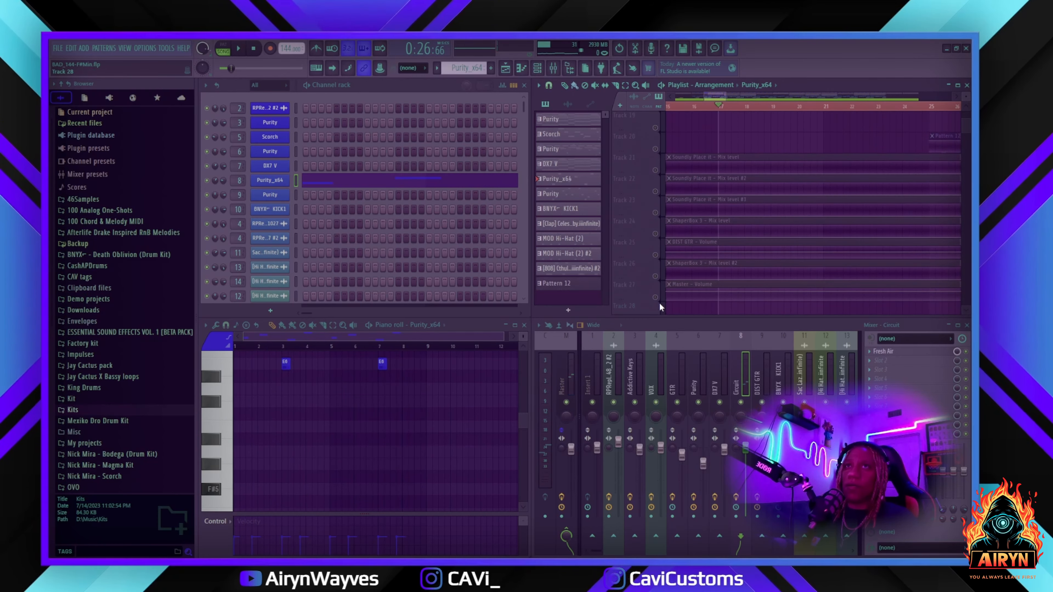
{"action": "left_click", "coordinate": [655, 297]}
{"action": "left_click", "coordinate": [655, 276]}
{"action": "left_click", "coordinate": [655, 255]}
{"action": "left_click", "coordinate": [655, 234]}
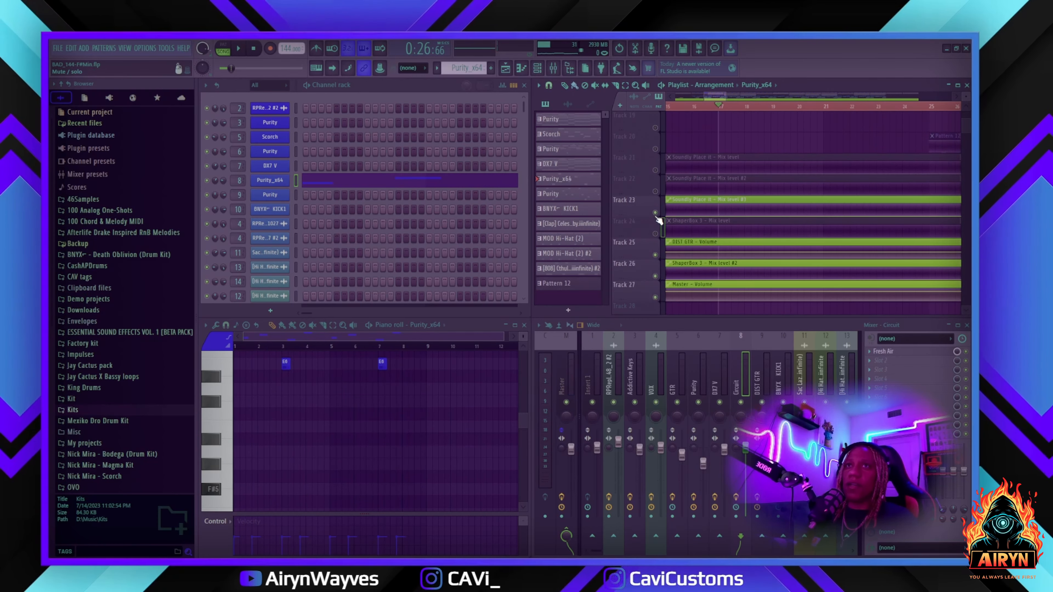
{"action": "left_click", "coordinate": [655, 212]}
{"action": "left_click", "coordinate": [655, 191]}
{"action": "left_click", "coordinate": [655, 170]}
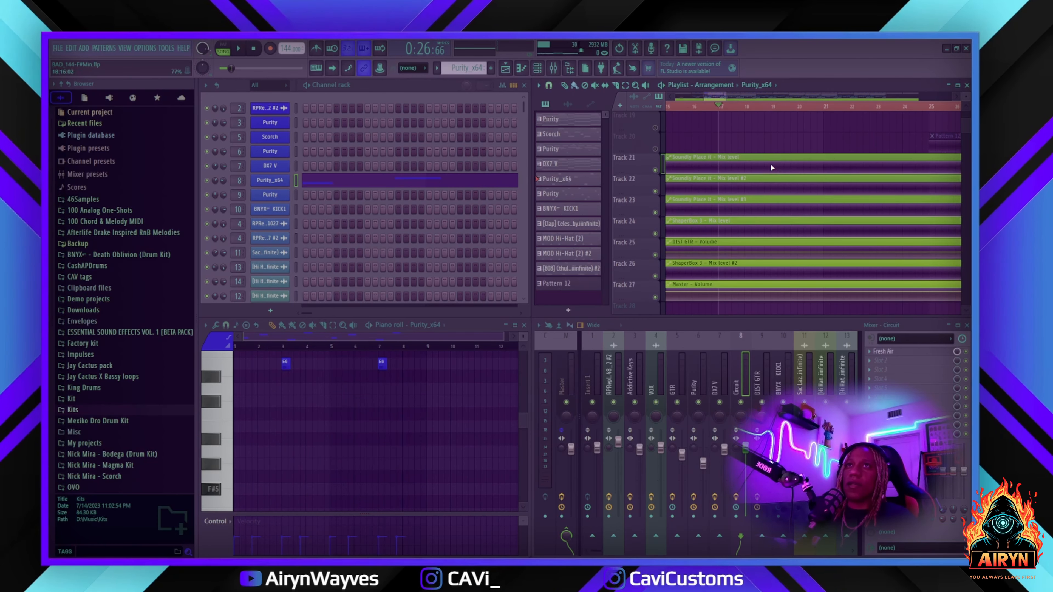
Play the Purity_x64 part from bar 17 with its automation active, and stop playback.
{"action": "scroll", "coordinate": [771, 174], "scroll_direction": "up", "scroll_amount": 6}
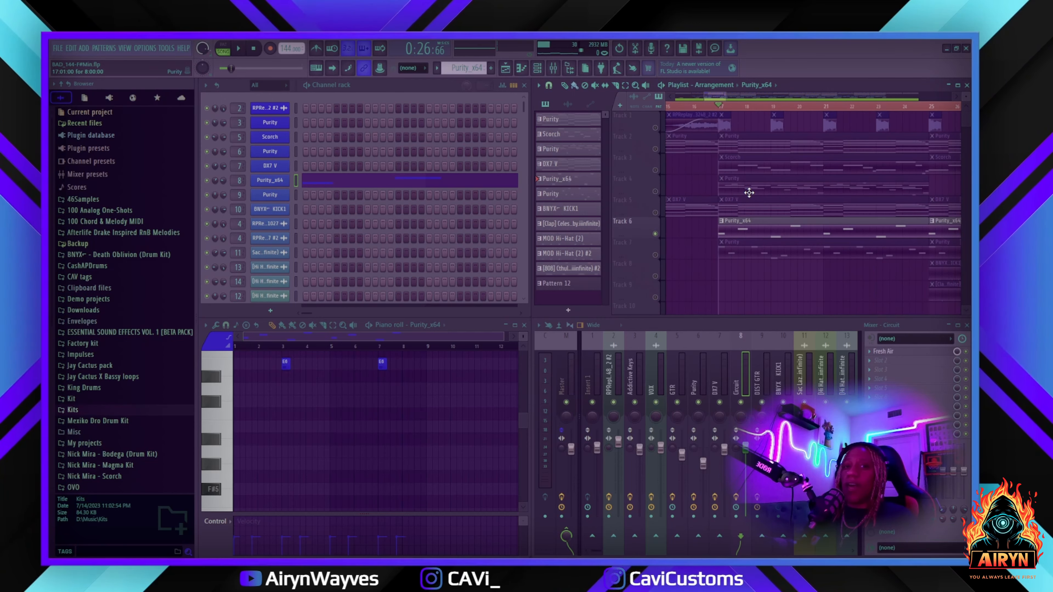
{"action": "key", "text": "space"}
{"action": "scroll", "coordinate": [767, 204], "scroll_direction": "down", "scroll_amount": 3}
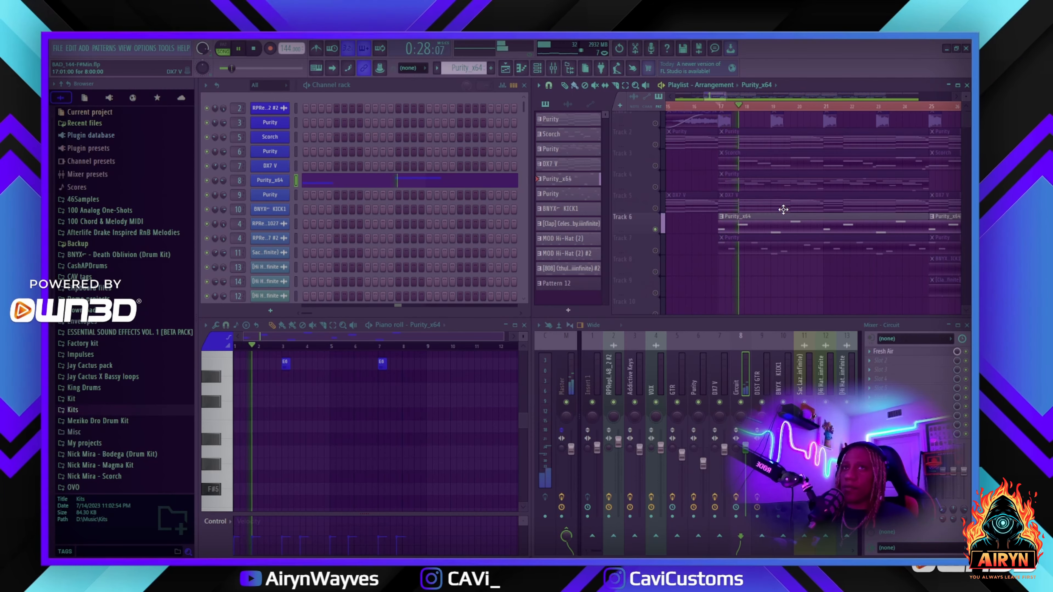
{"action": "scroll", "coordinate": [783, 210], "scroll_direction": "down", "scroll_amount": 5}
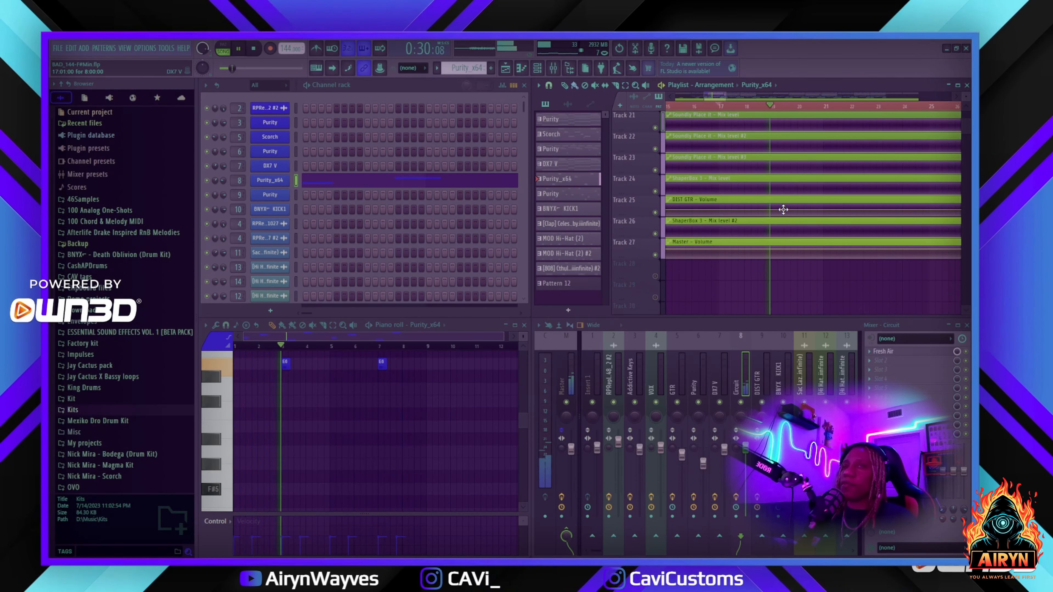
{"action": "scroll", "coordinate": [783, 210], "scroll_direction": "up", "scroll_amount": 8}
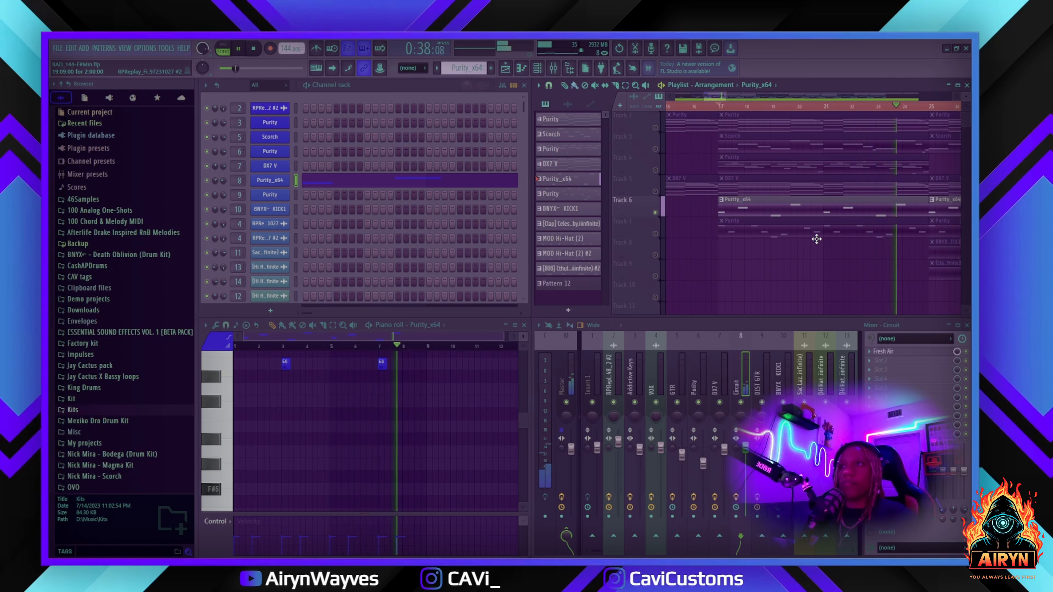
{"action": "key", "text": "space"}
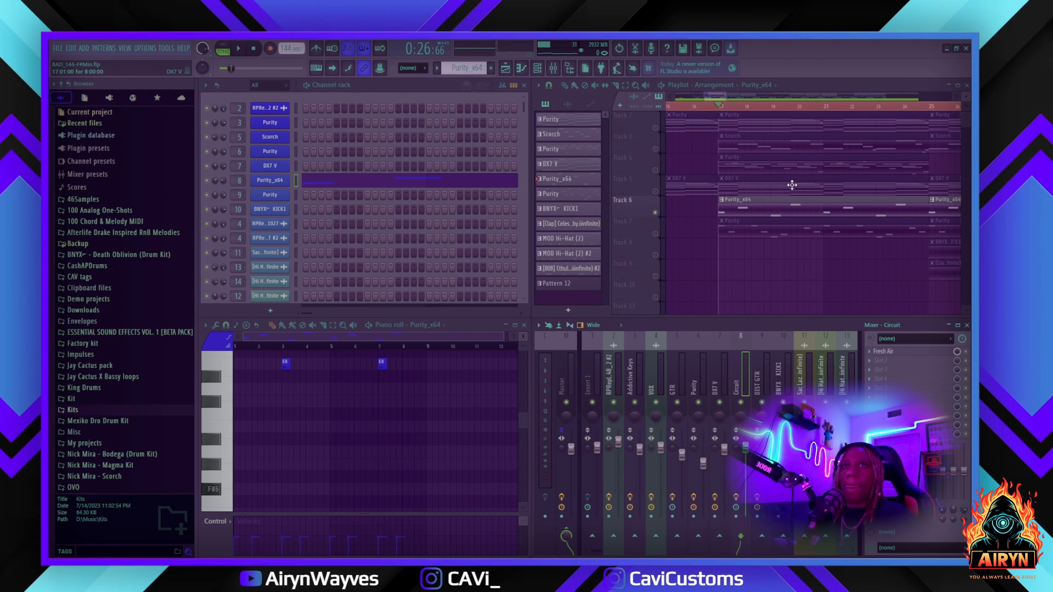
Open the Purity pattern from Track 7 and check its Dist Lead Cho preset in the instrument.
{"action": "scroll", "coordinate": [793, 178], "scroll_direction": "down", "scroll_amount": 1}
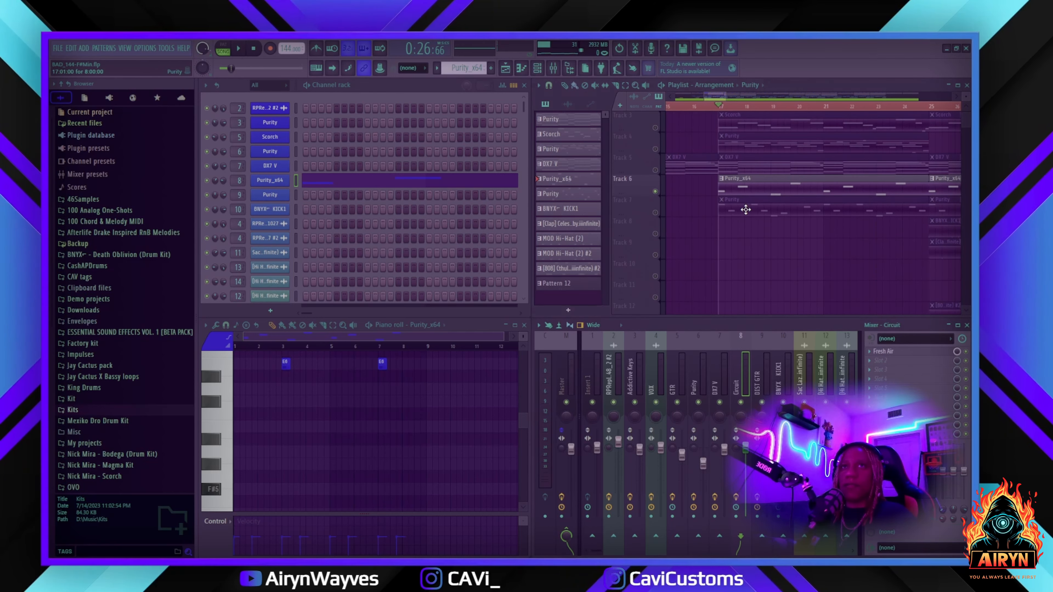
{"action": "left_click", "coordinate": [745, 210]}
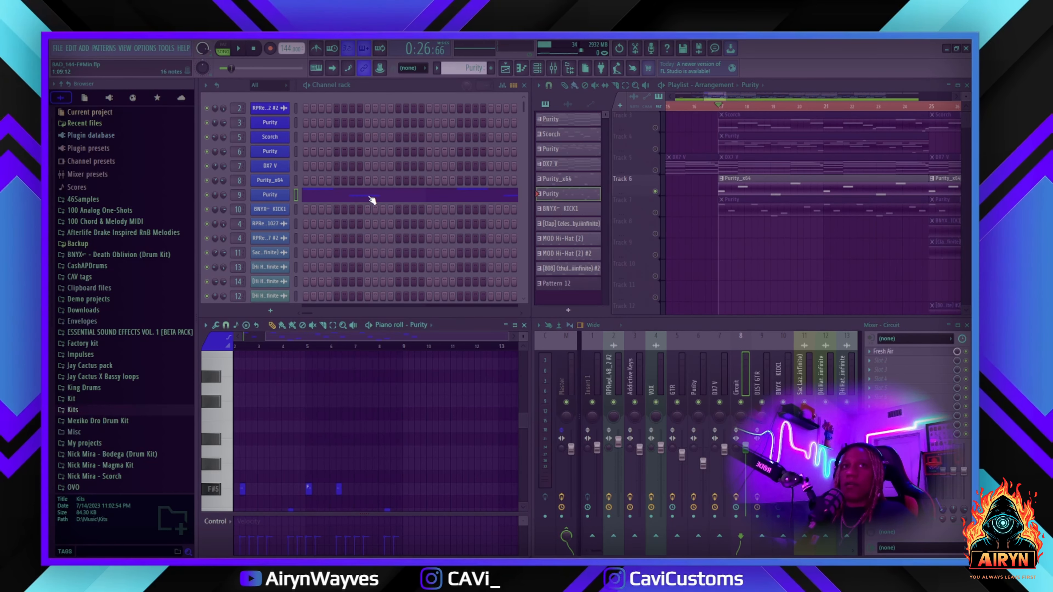
{"action": "scroll", "coordinate": [762, 213], "scroll_direction": "up", "scroll_amount": 2}
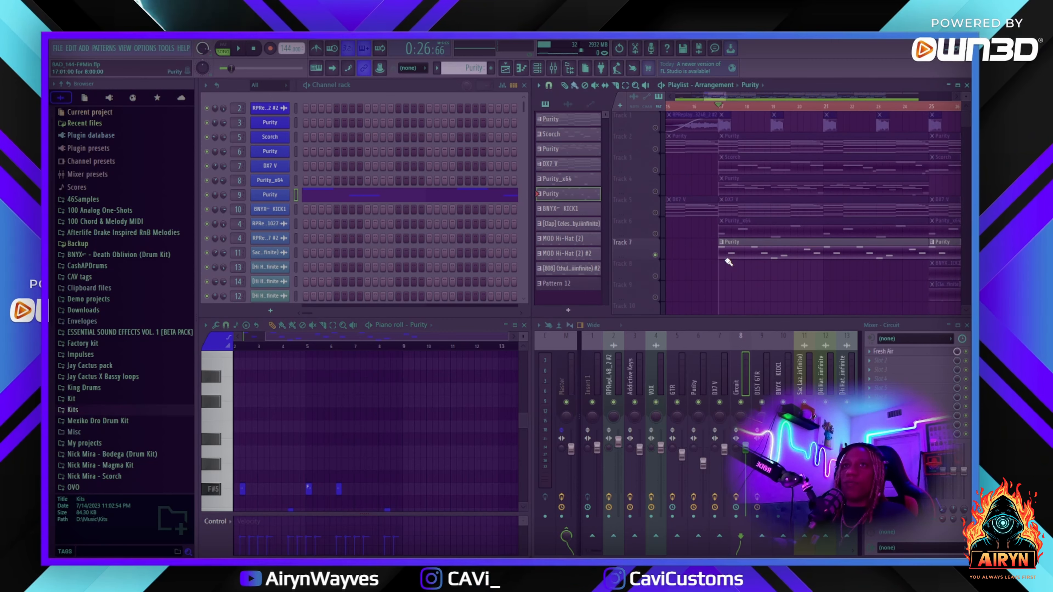
{"action": "left_click", "coordinate": [274, 197]}
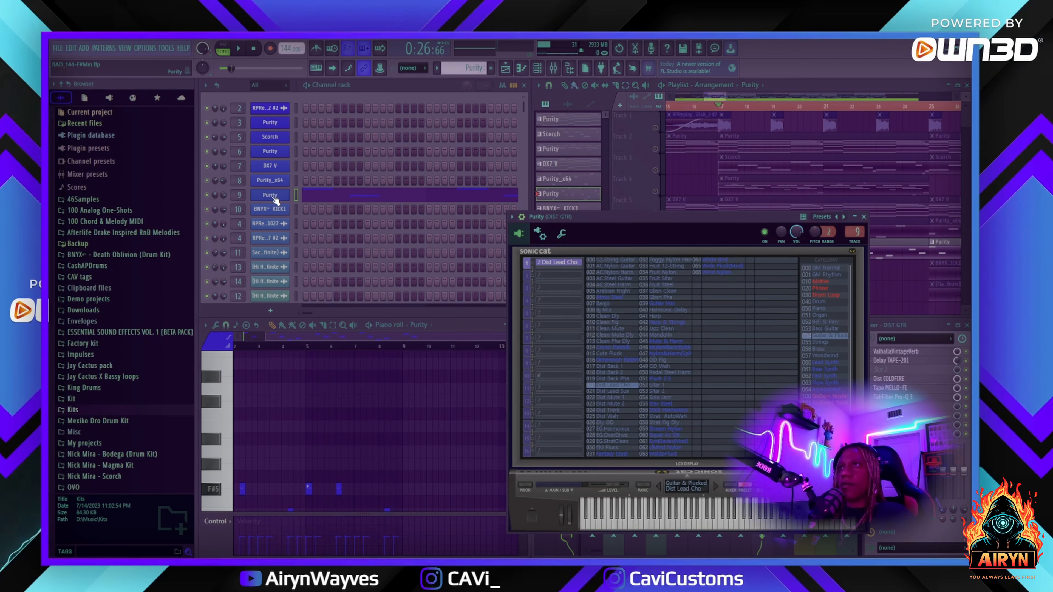
{"action": "left_click", "coordinate": [864, 216]}
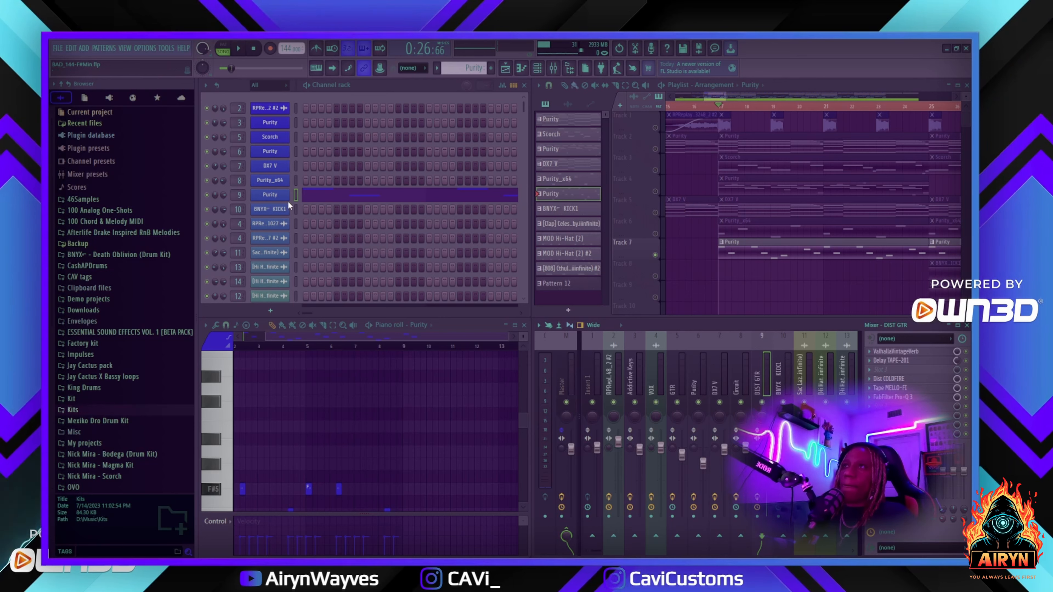
View the Track 7 Purity notes in the piano roll, play the part from bar 17, and stop playback.
{"action": "scroll", "coordinate": [348, 426], "scroll_direction": "down", "scroll_amount": 5}
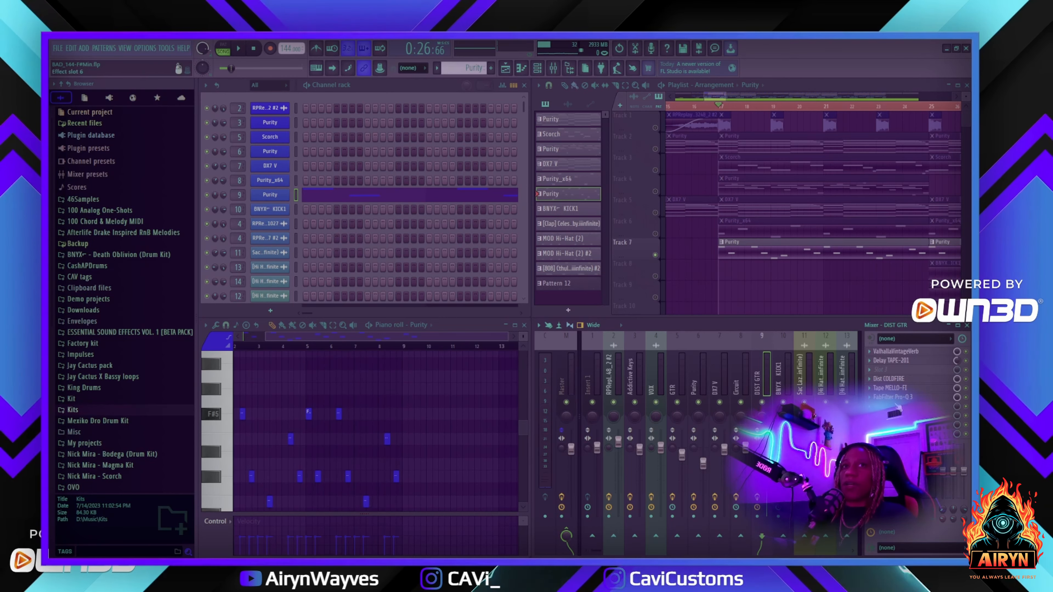
{"action": "scroll", "coordinate": [733, 115], "scroll_direction": "up", "scroll_amount": 2}
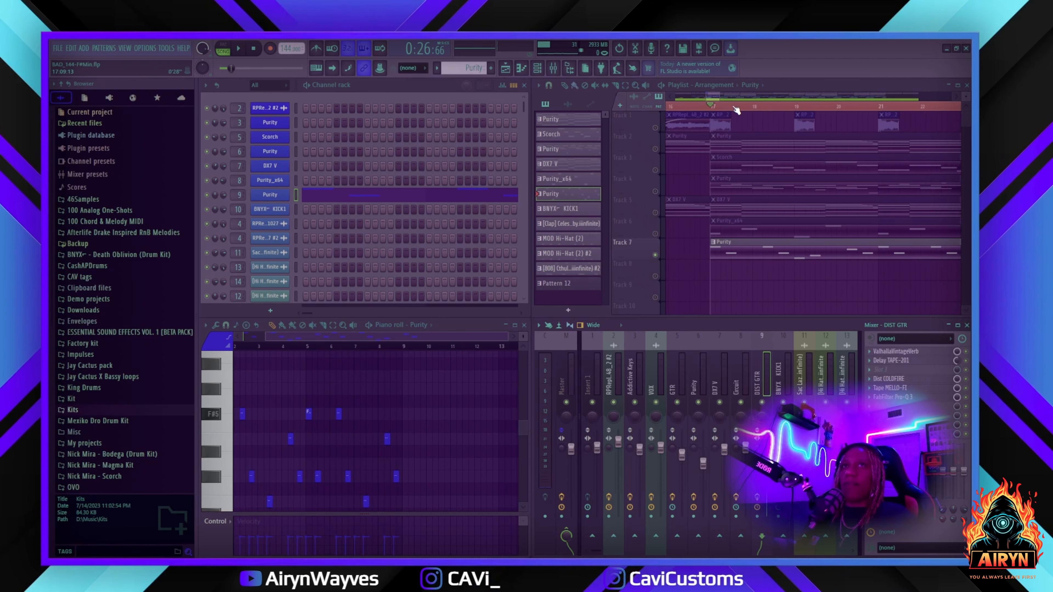
{"action": "key", "text": "space"}
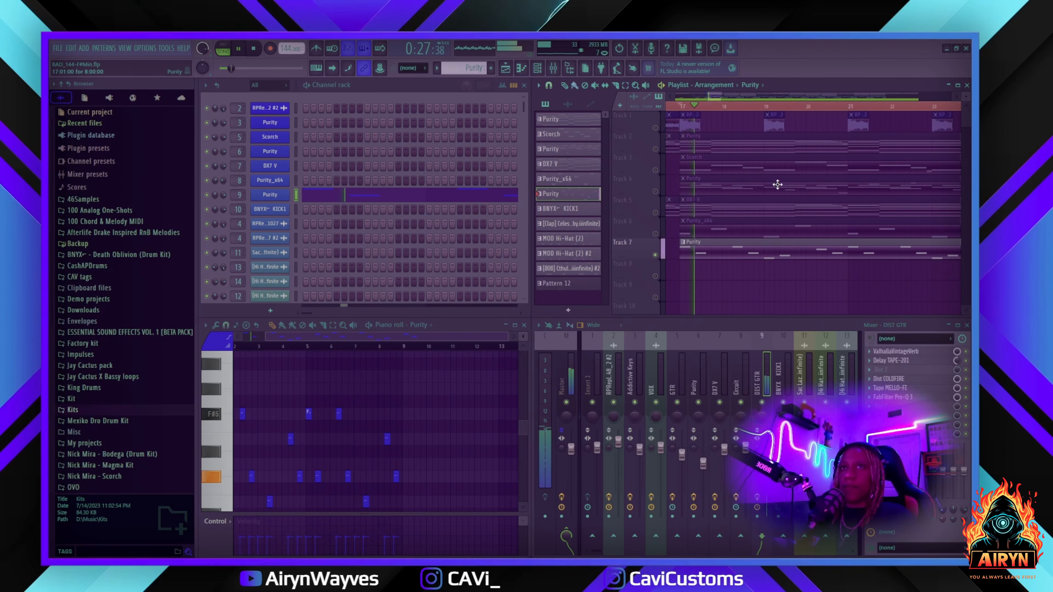
{"action": "scroll", "coordinate": [769, 106], "scroll_direction": "down", "scroll_amount": 3}
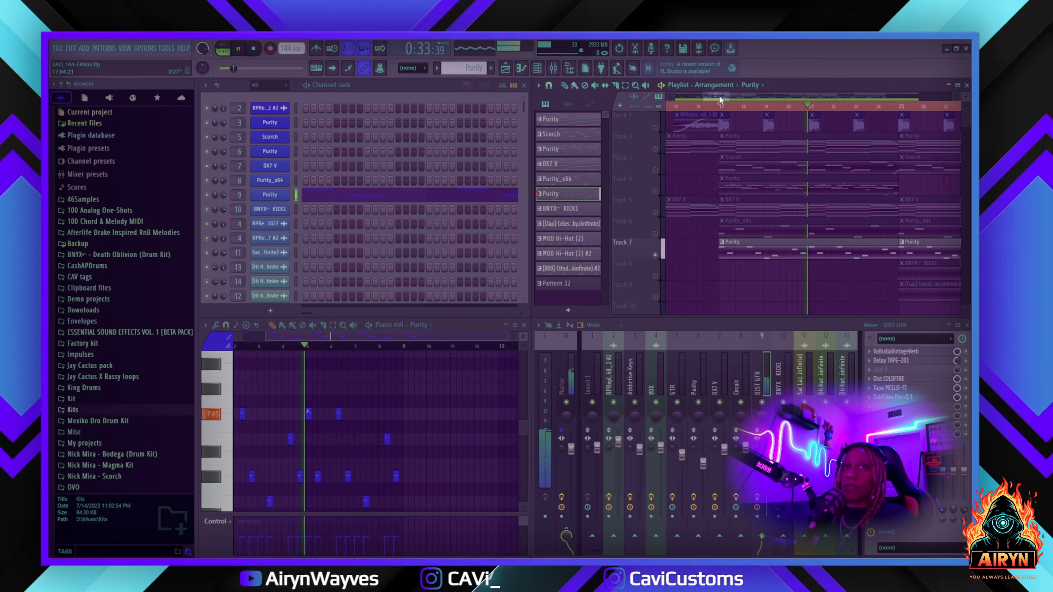
{"action": "scroll", "coordinate": [864, 179], "scroll_direction": "down", "scroll_amount": 4}
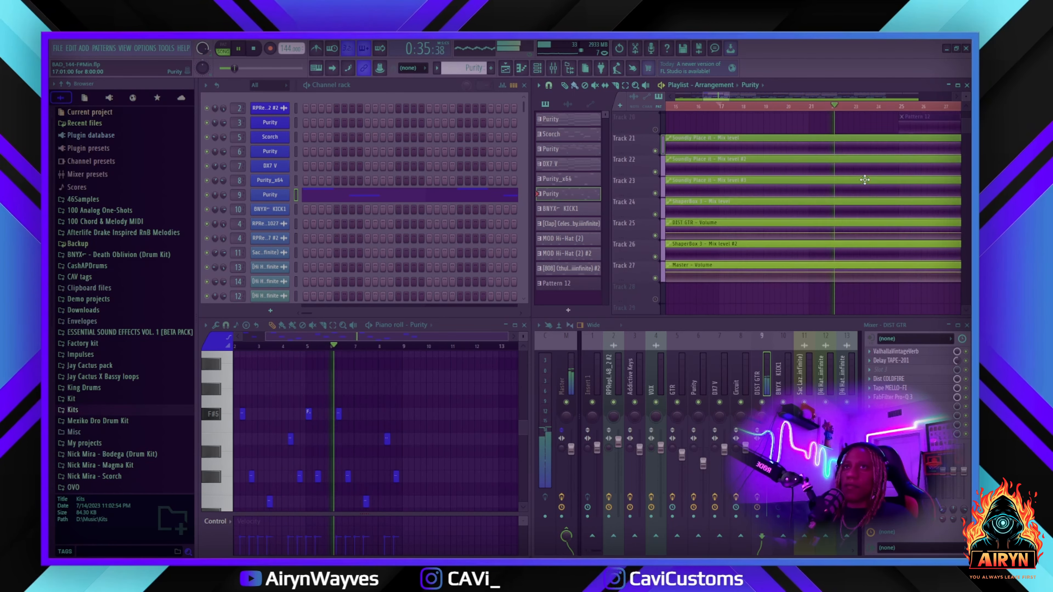
{"action": "scroll", "coordinate": [864, 180], "scroll_direction": "up", "scroll_amount": 3}
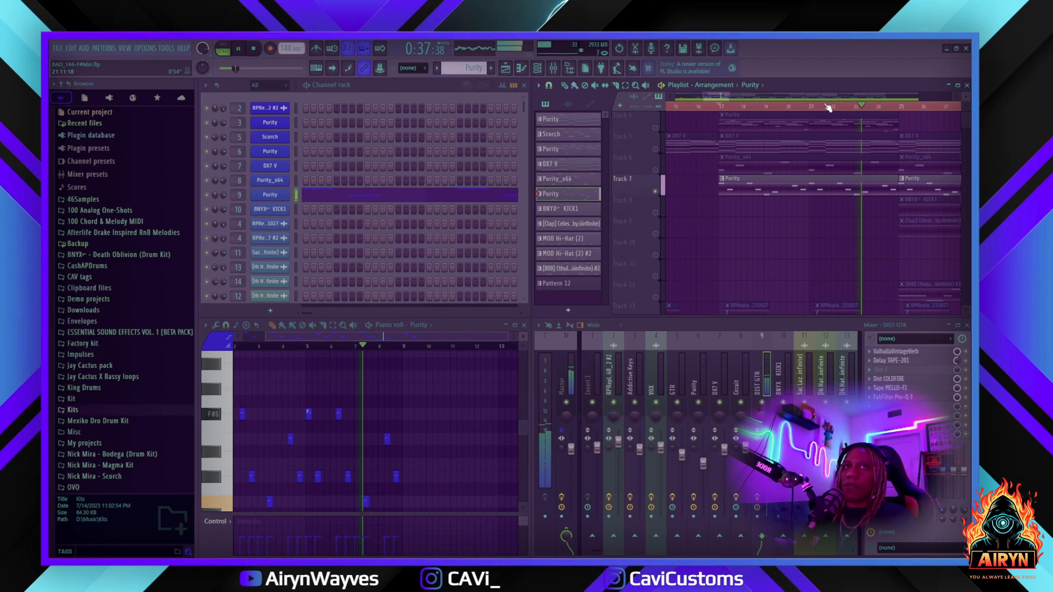
{"action": "scroll", "coordinate": [822, 107], "scroll_direction": "down", "scroll_amount": 2}
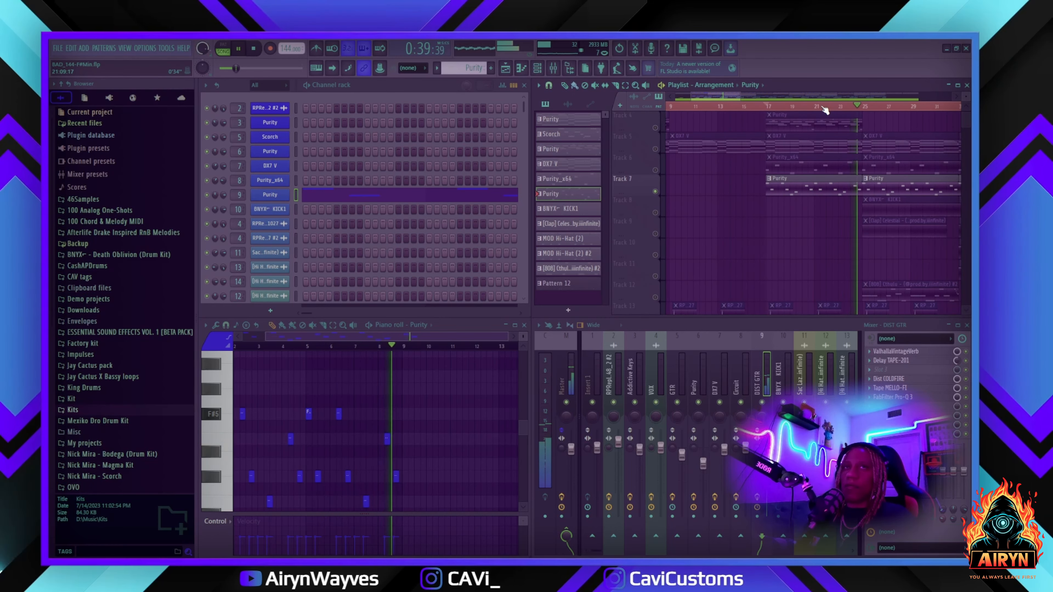
{"action": "key", "text": "space"}
{"action": "scroll", "coordinate": [825, 107], "scroll_direction": "down", "scroll_amount": 1}
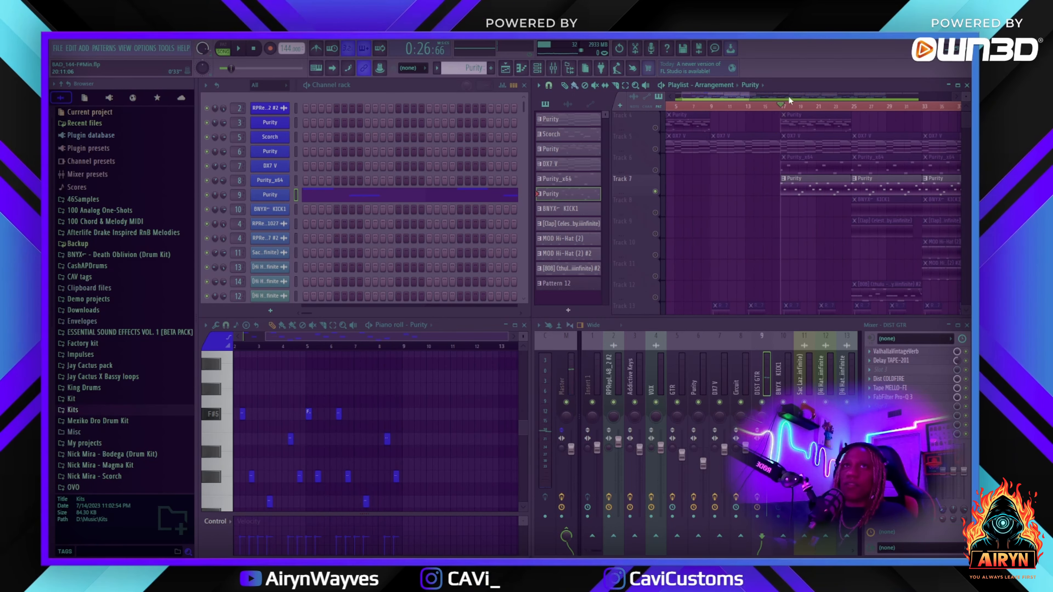
Check the ValhallaVintageVerb settings on the DIST GTR mixer track and close the plugin.
{"action": "left_click_drag", "start_coordinate": [708, 96], "coordinate": [725, 97]}
{"action": "scroll", "coordinate": [770, 160], "scroll_direction": "up", "scroll_amount": 1}
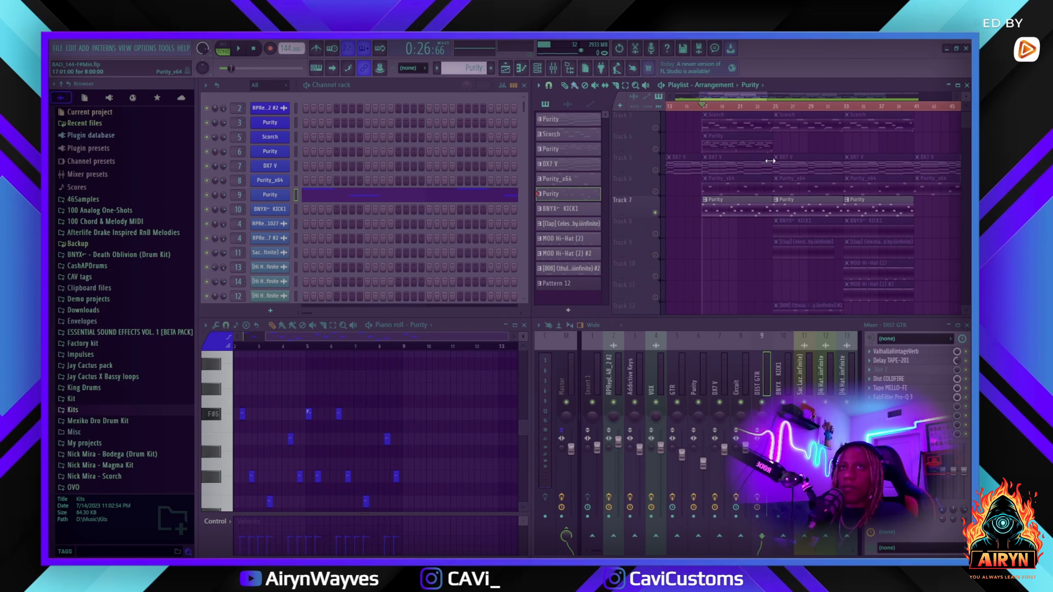
{"action": "scroll", "coordinate": [734, 113], "scroll_direction": "up", "scroll_amount": 2}
{"action": "left_click", "coordinate": [892, 352]}
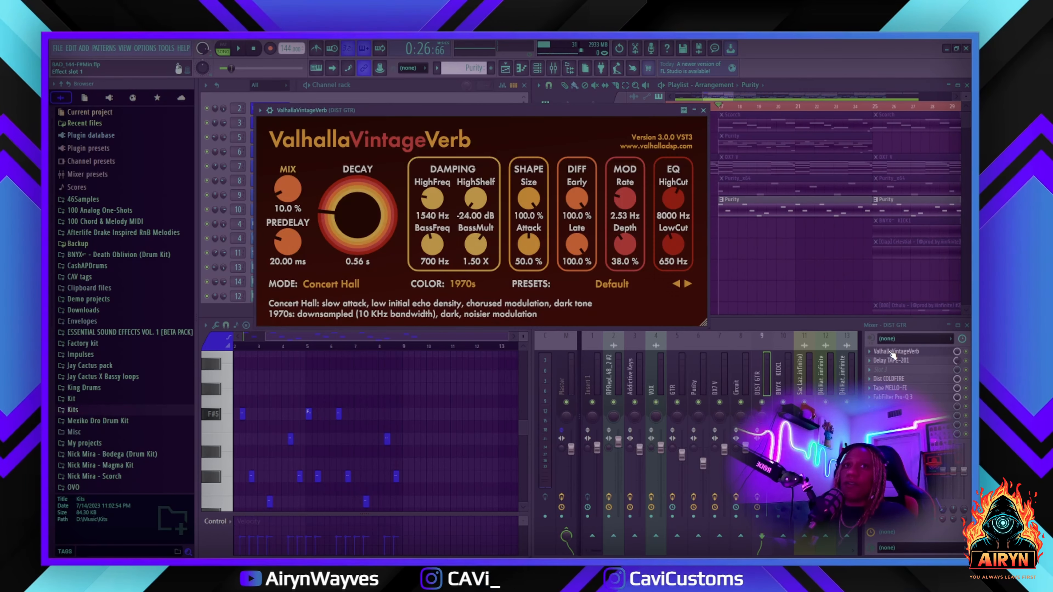
{"action": "left_click_drag", "start_coordinate": [533, 111], "coordinate": [552, 249]}
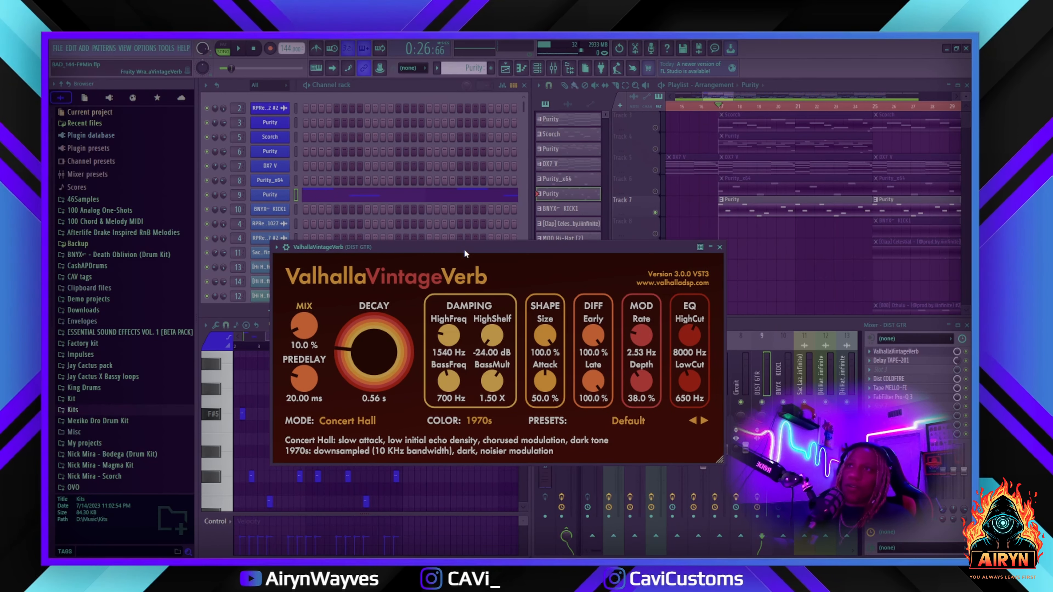
{"action": "left_click_drag", "start_coordinate": [464, 249], "coordinate": [487, 187]}
{"action": "left_click_drag", "start_coordinate": [651, 184], "coordinate": [637, 219]}
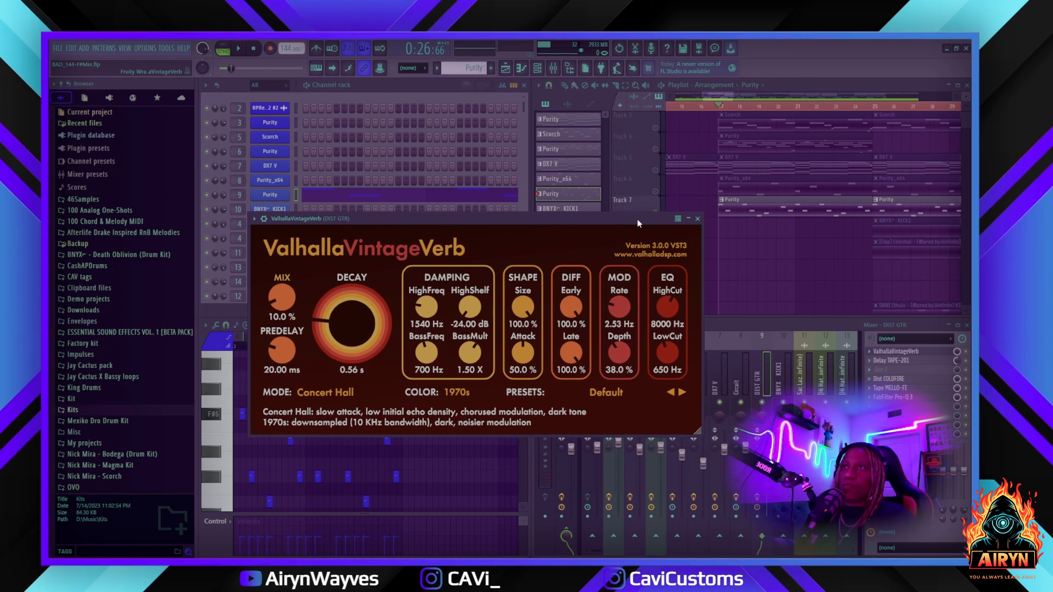
{"action": "left_click_drag", "start_coordinate": [410, 223], "coordinate": [452, 249]}
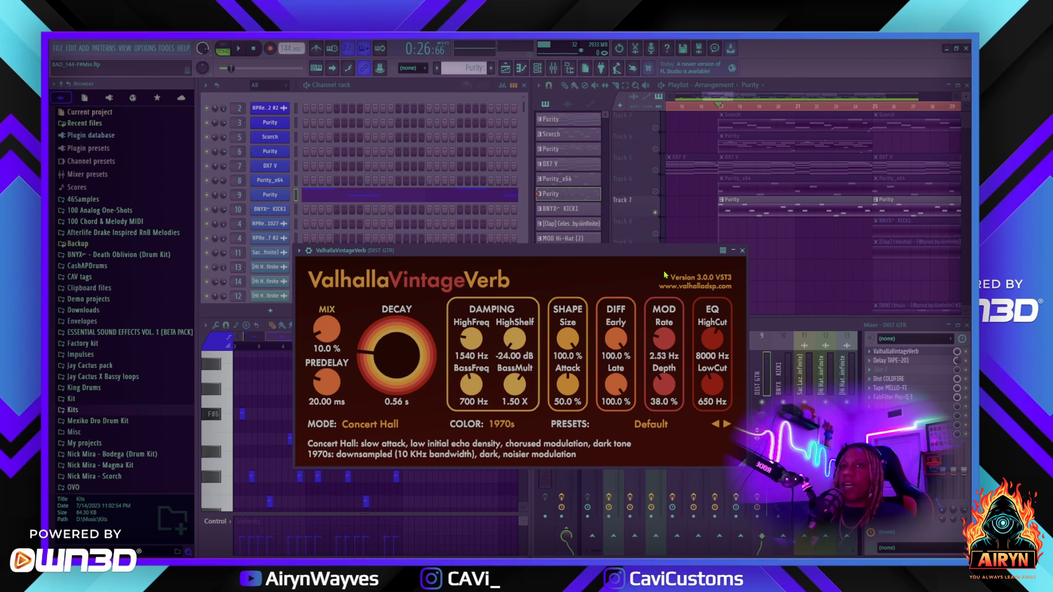
{"action": "left_click", "coordinate": [742, 251]}
Check the Delay TAPE-201 and Dist COLDFIRE effects on the DIST GTR mixer track, closing each one.
{"action": "left_click", "coordinate": [891, 361]}
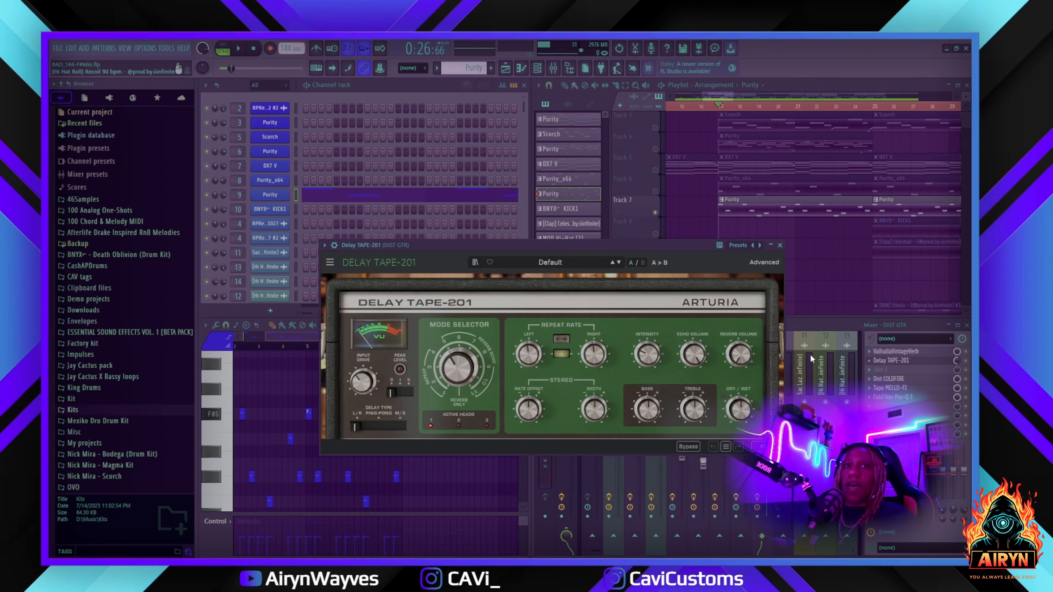
{"action": "mouse_move", "coordinate": [674, 249]}
{"action": "left_mouse_down"}
{"action": "mouse_move", "coordinate": [665, 211]}
{"action": "mouse_move", "coordinate": [653, 245]}
{"action": "left_mouse_up"}
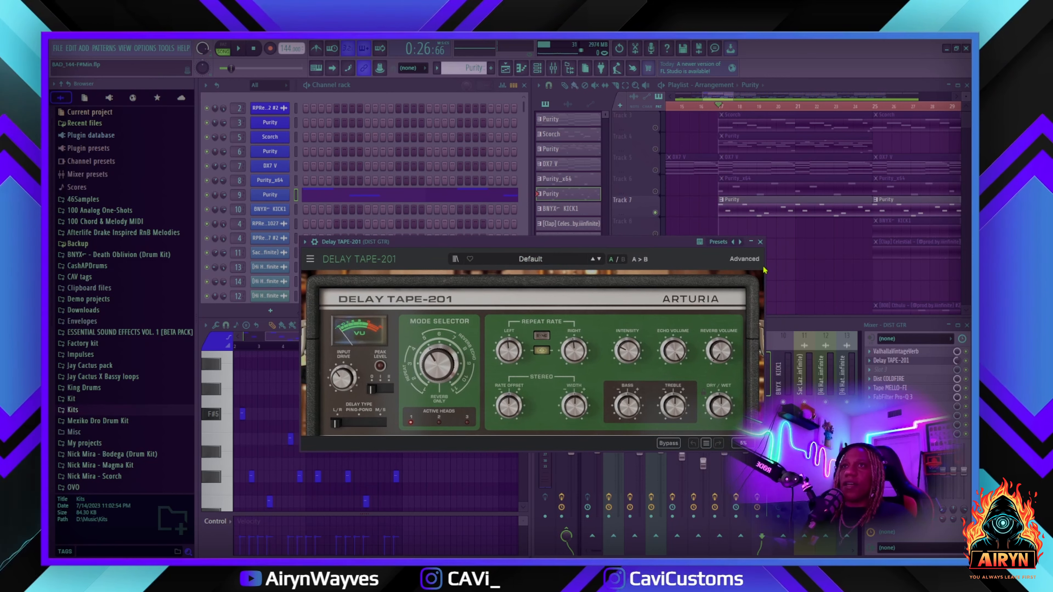
{"action": "left_click", "coordinate": [761, 241]}
{"action": "left_click", "coordinate": [888, 379]}
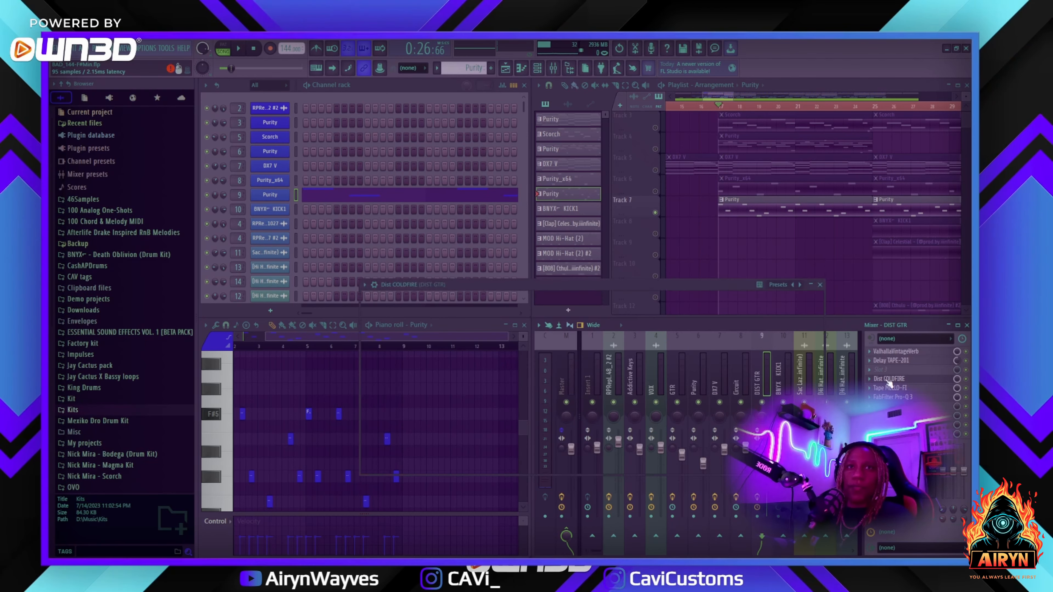
{"action": "left_click_drag", "start_coordinate": [651, 285], "coordinate": [638, 264]}
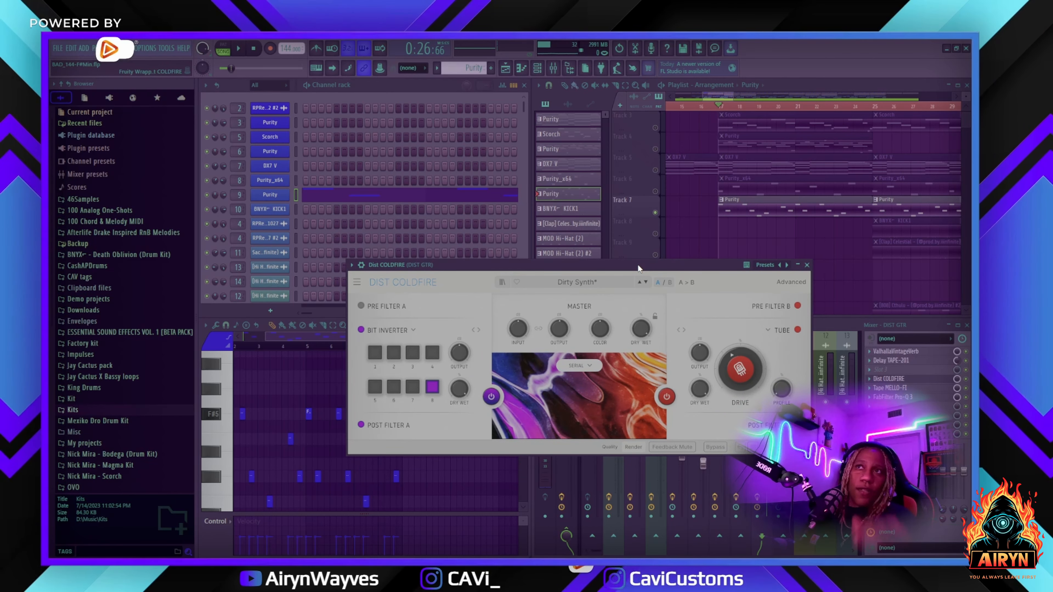
{"action": "left_click", "coordinate": [807, 265]}
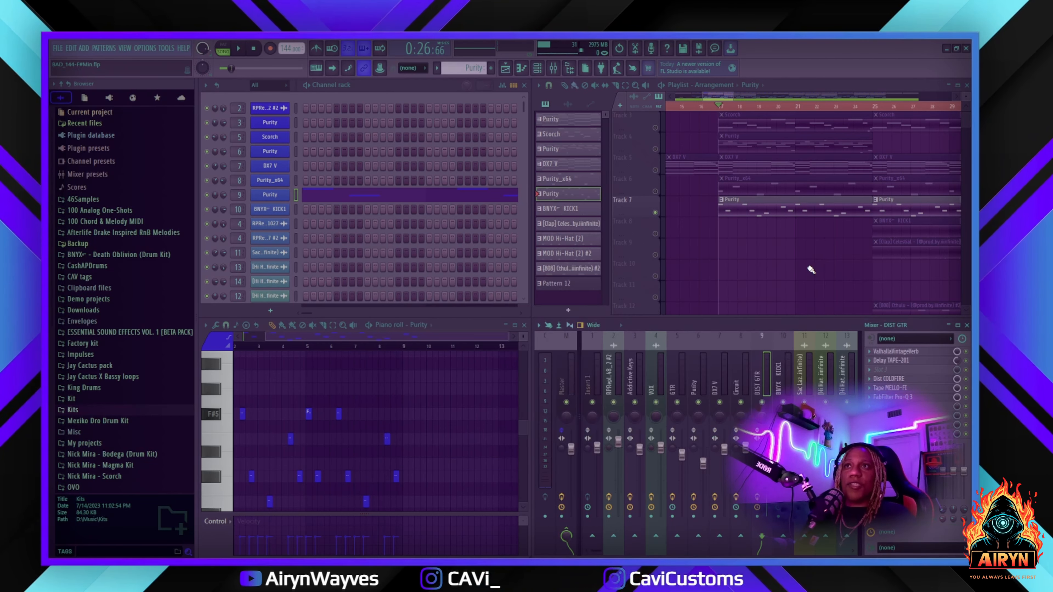
Check the Tape MELLO-FI effect with its Lo-Fi Quiver preset on the DIST GTR mixer track and close it.
{"action": "left_click", "coordinate": [887, 389]}
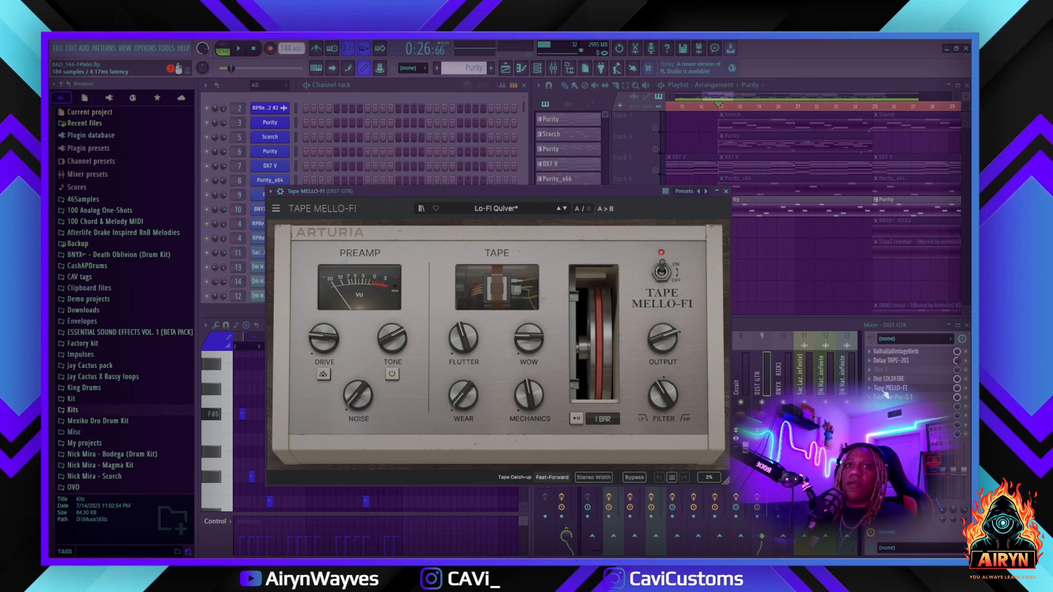
{"action": "mouse_move", "coordinate": [598, 191]}
{"action": "left_mouse_down"}
{"action": "mouse_move", "coordinate": [676, 187]}
{"action": "mouse_move", "coordinate": [606, 189]}
{"action": "left_mouse_up"}
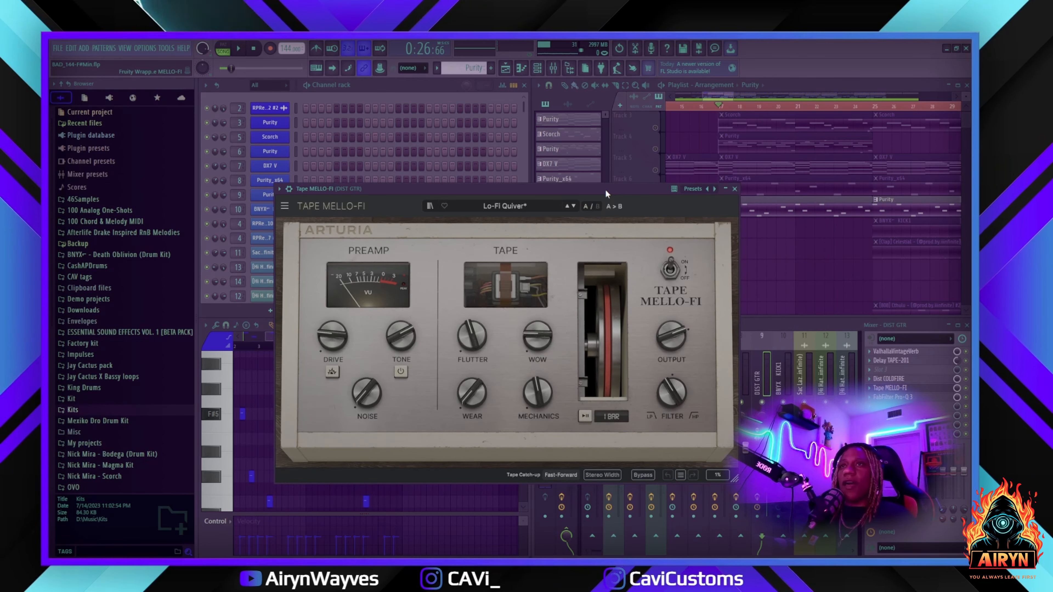
{"action": "left_click", "coordinate": [734, 189]}
Unmute Tracks 1 to 6 in the playlist alongside the Track 7 Purity part.
{"action": "left_click", "coordinate": [656, 213]}
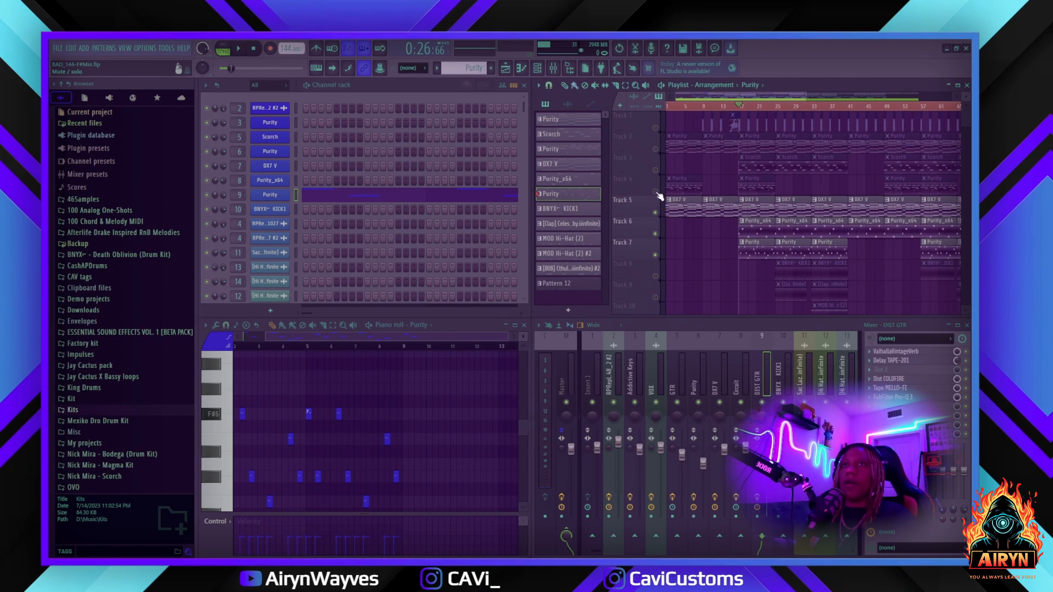
{"action": "left_click", "coordinate": [655, 192]}
{"action": "left_click", "coordinate": [655, 170]}
{"action": "left_click", "coordinate": [656, 149]}
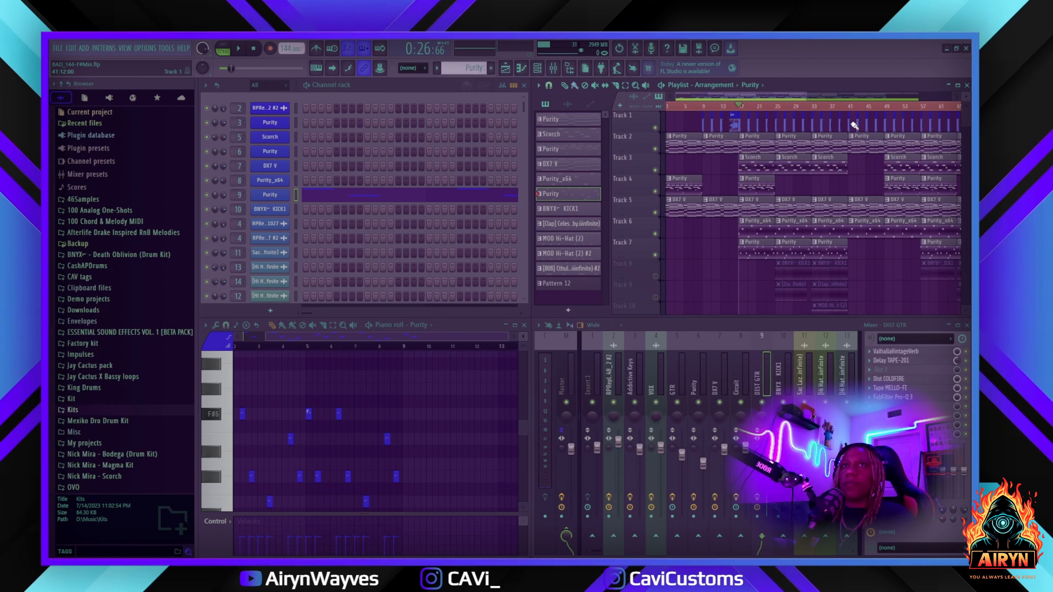
Play the arrangement with Tracks 1 to 7 active and stop playback.
{"action": "key", "text": "space"}
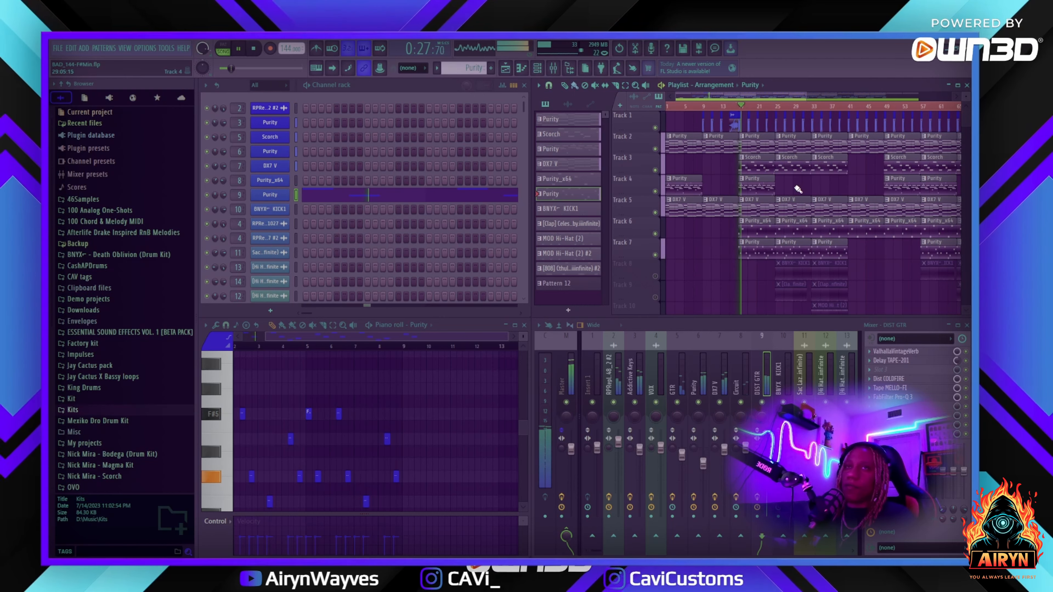
{"action": "scroll", "coordinate": [799, 189], "scroll_direction": "down", "scroll_amount": 5}
{"action": "scroll", "coordinate": [800, 189], "scroll_direction": "up", "scroll_amount": 5}
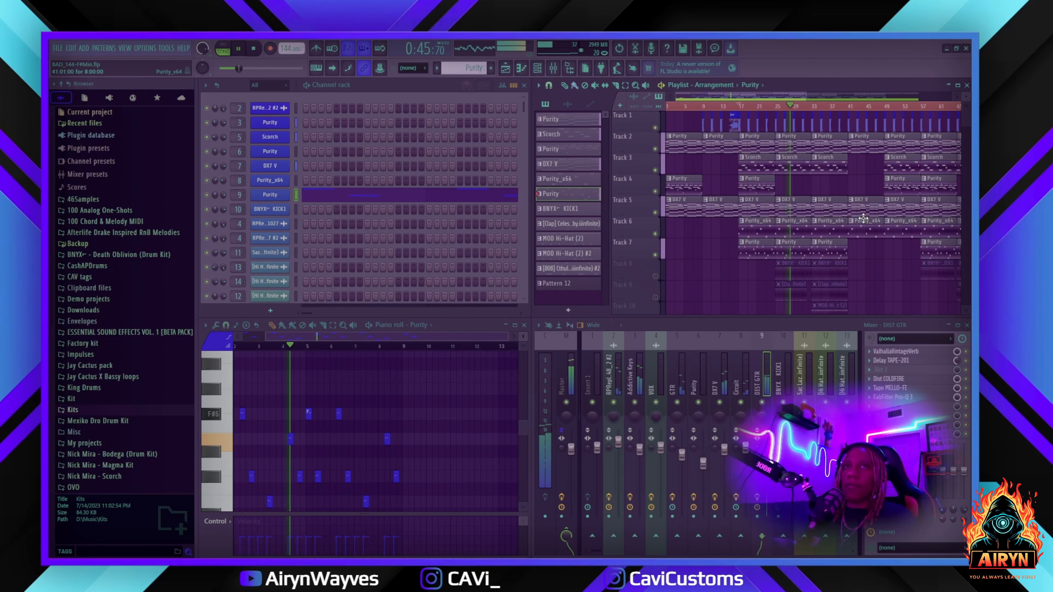
{"action": "key", "text": "space"}
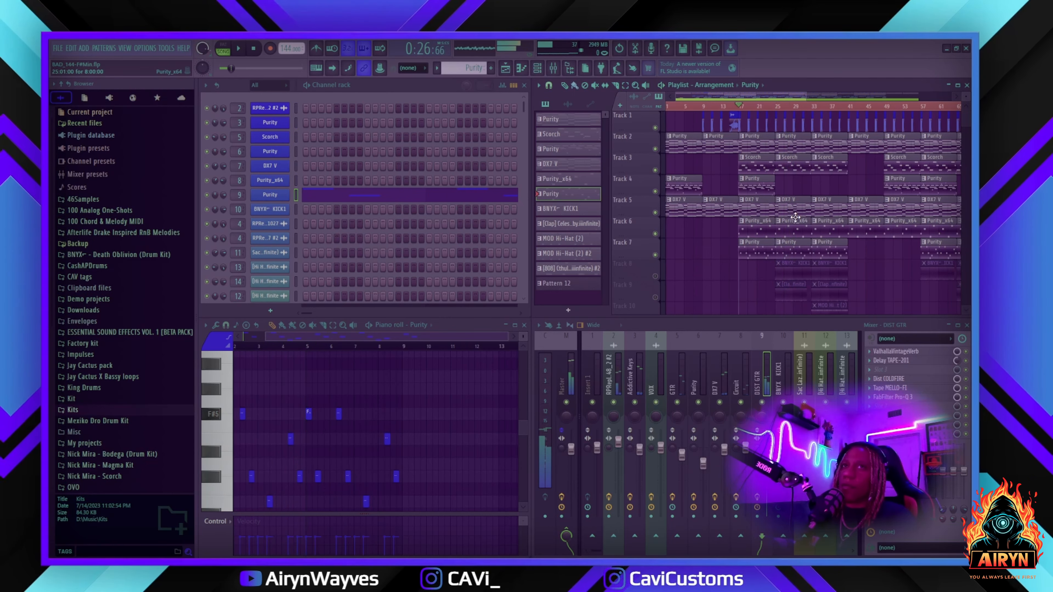
{"action": "scroll", "coordinate": [795, 217], "scroll_direction": "down", "scroll_amount": 1}
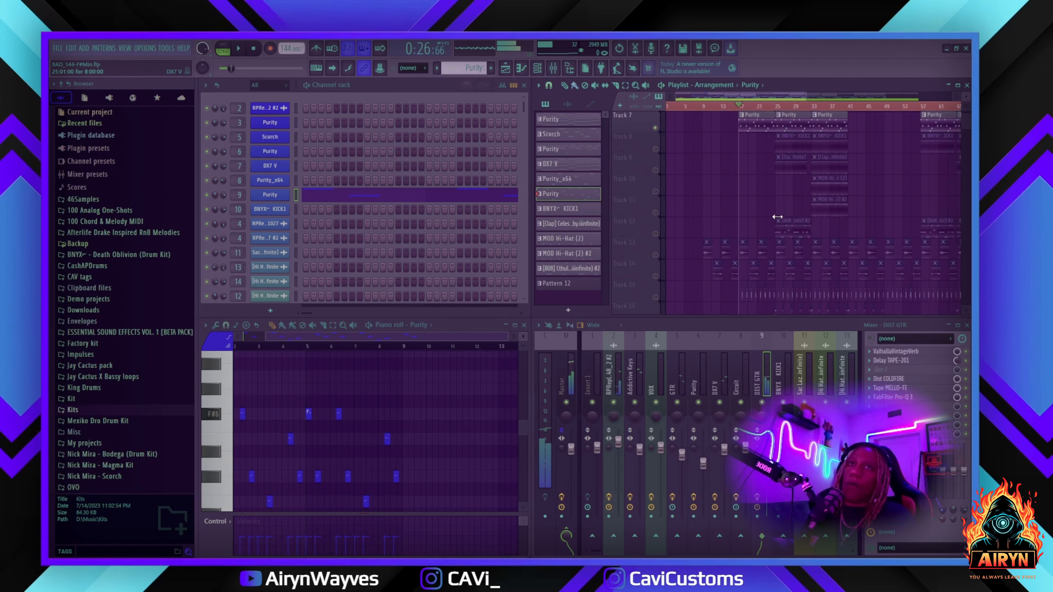
{"action": "left_click", "coordinate": [254, 48]}
Audition the BNYX KICK1 sample in its sampler, check both precomputed effects pages and close the sampler.
{"action": "scroll", "coordinate": [767, 210], "scroll_direction": "down", "scroll_amount": 2}
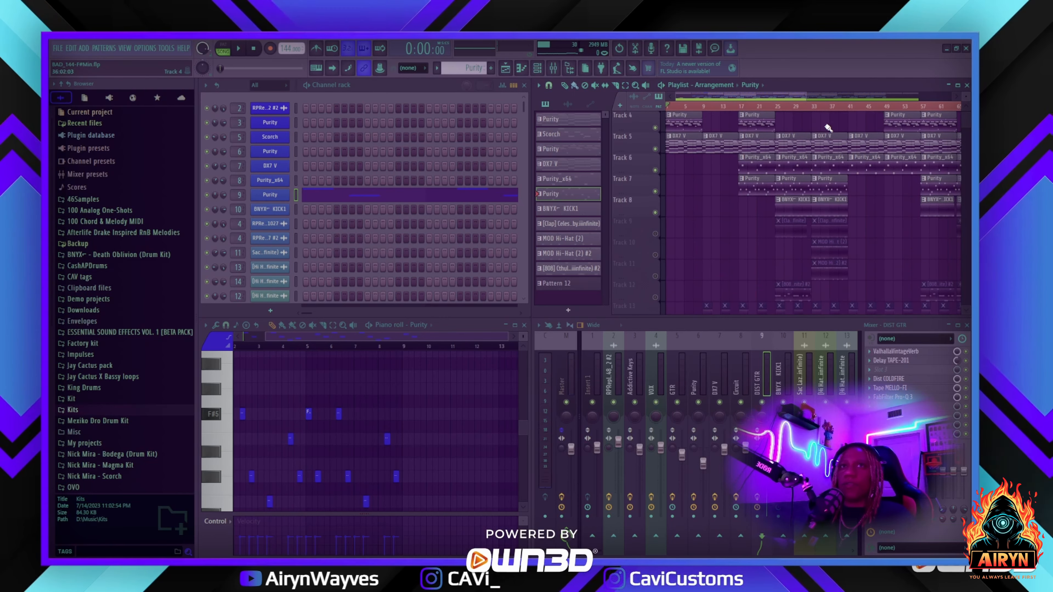
{"action": "scroll", "coordinate": [812, 110], "scroll_direction": "up", "scroll_amount": 3}
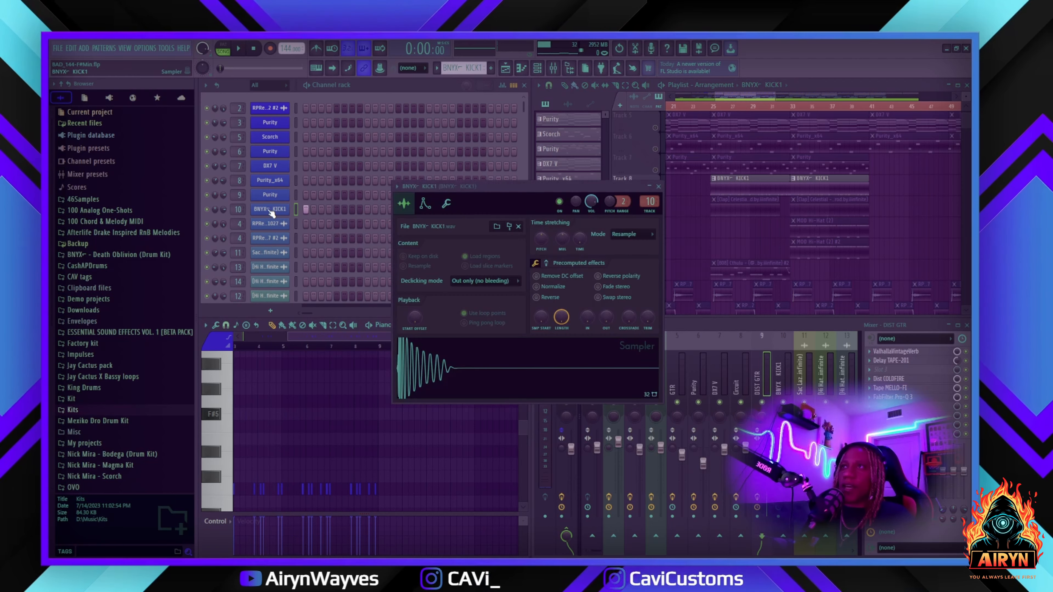
{"action": "left_click", "coordinate": [270, 209]}
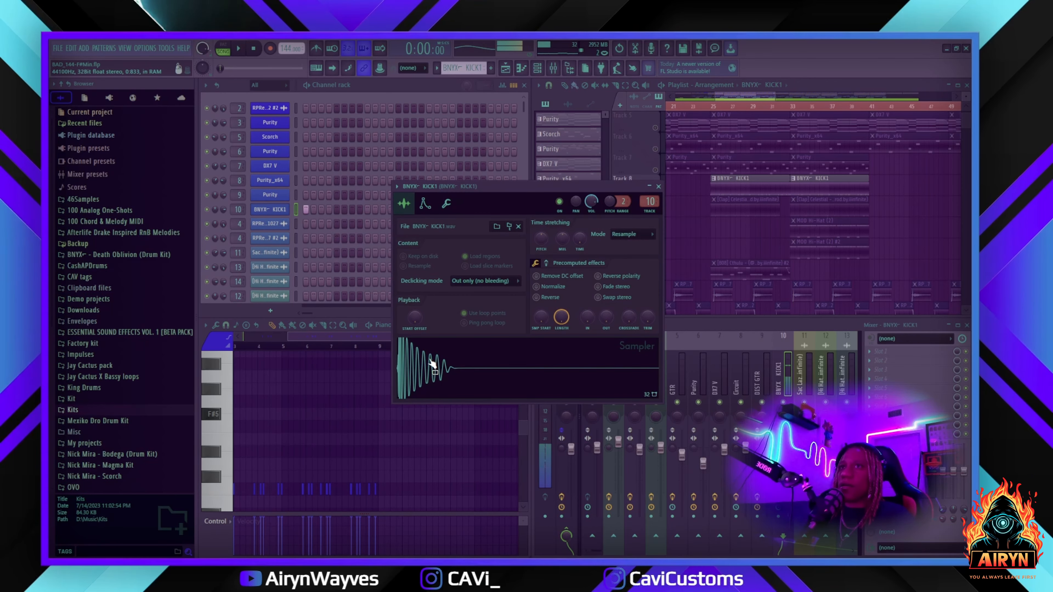
{"action": "left_click", "coordinate": [540, 263]}
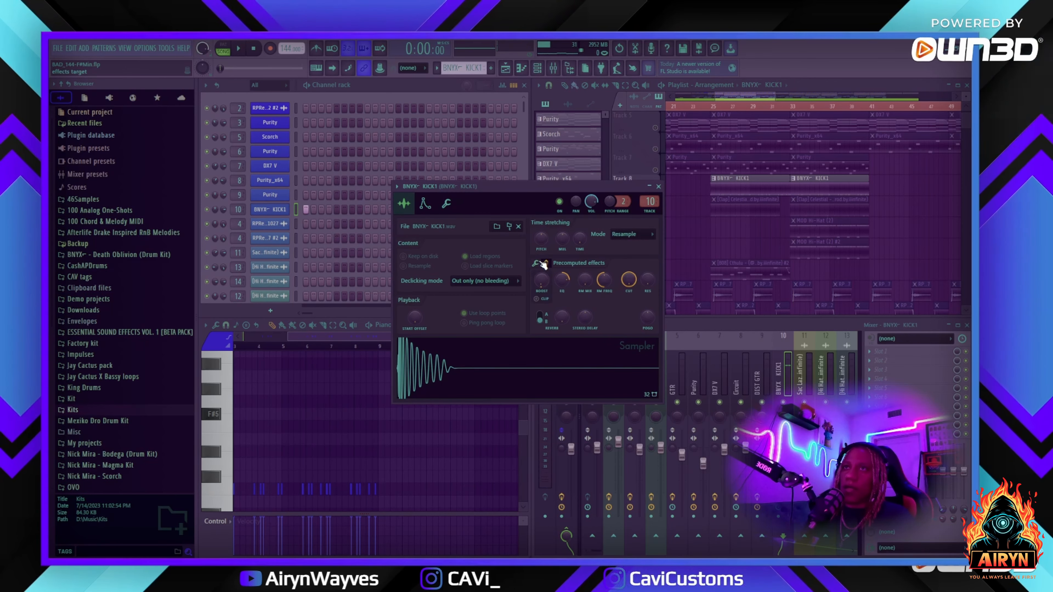
{"action": "left_click", "coordinate": [453, 368]}
{"action": "left_click", "coordinate": [452, 366]}
{"action": "left_click", "coordinate": [453, 368]}
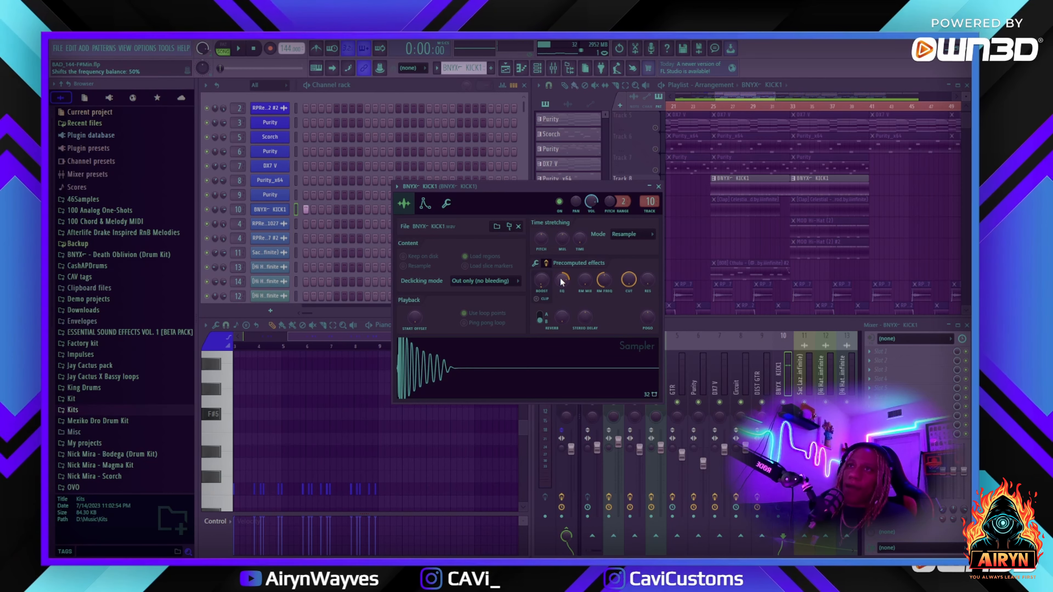
{"action": "left_click", "coordinate": [535, 265]}
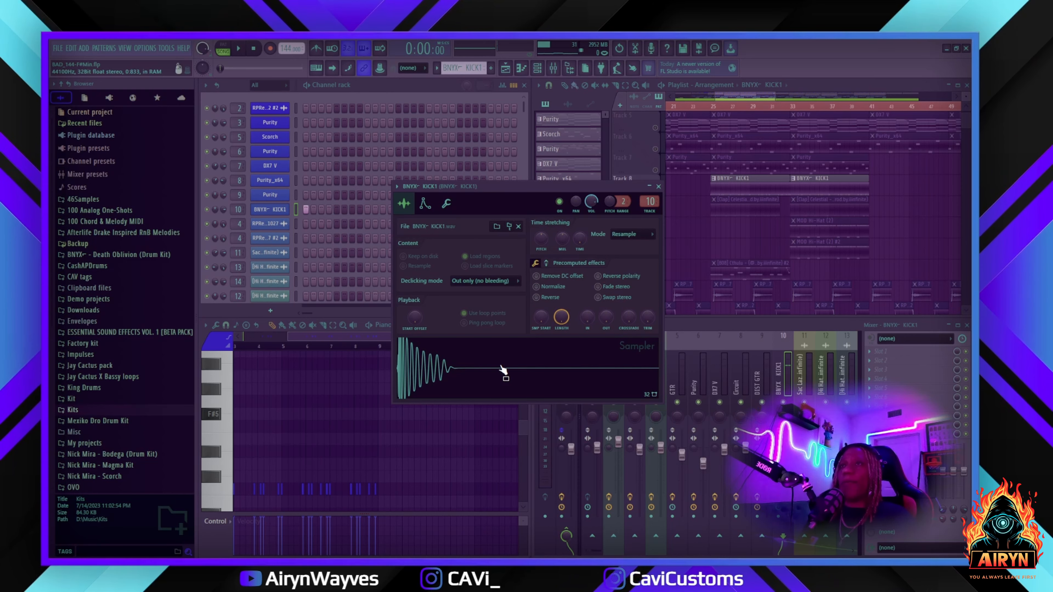
{"action": "left_click", "coordinate": [778, 364]}
{"action": "left_click_drag", "start_coordinate": [611, 190], "coordinate": [591, 188]}
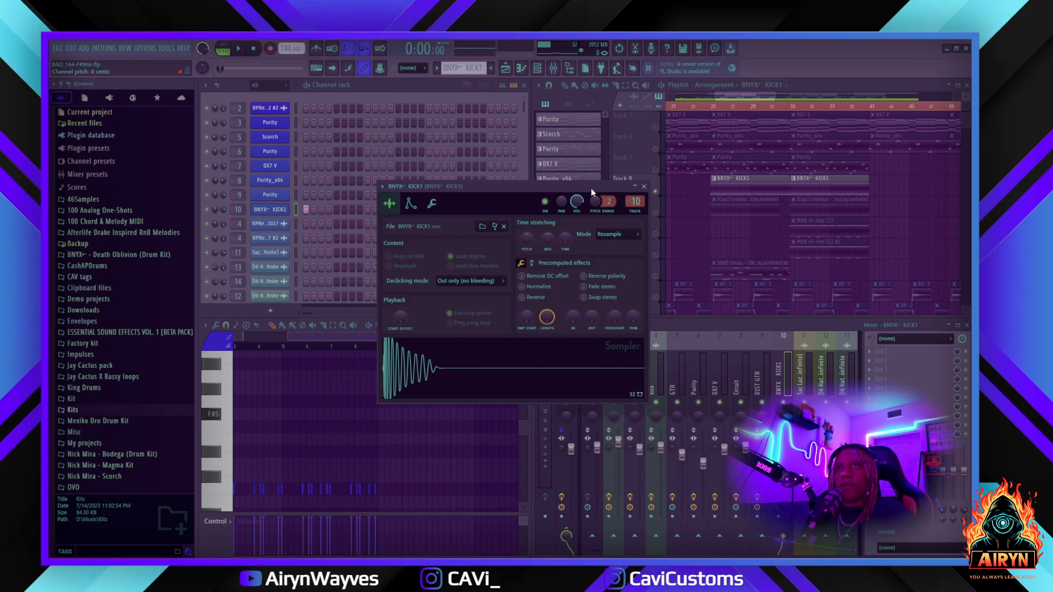
{"action": "left_click", "coordinate": [644, 186]}
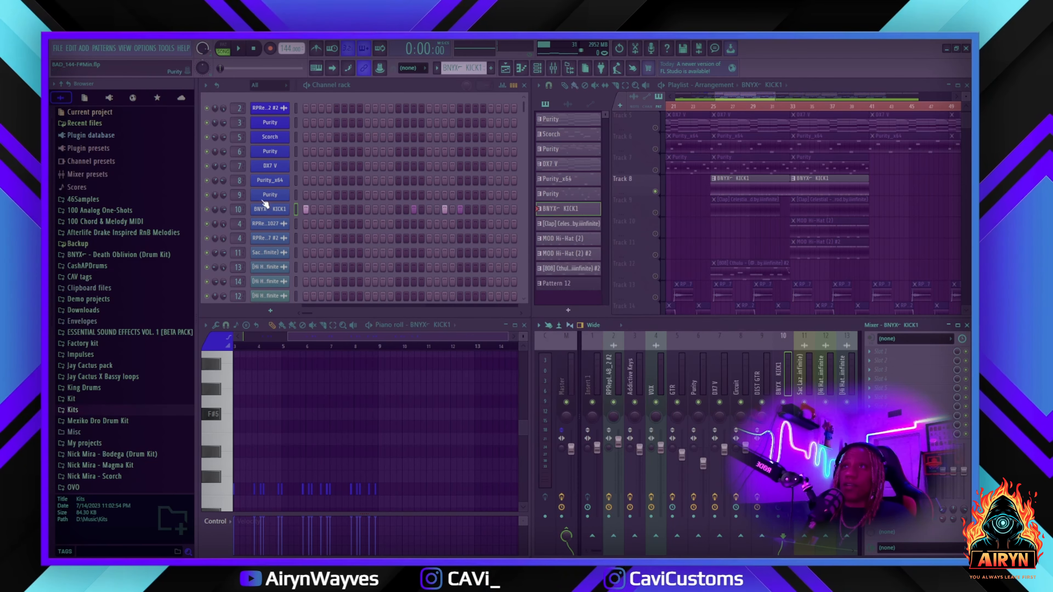
Reopen the BNYX KICK1 sampler, check its envelope and precomputed effects settings, and close it.
{"action": "left_click", "coordinate": [268, 214]}
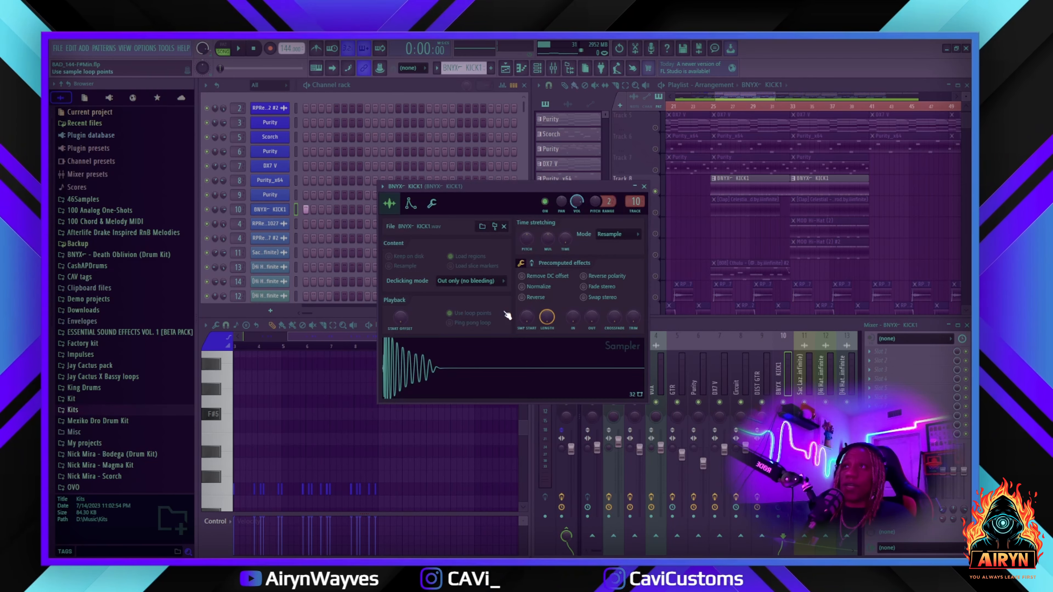
{"action": "left_click", "coordinate": [412, 207]}
{"action": "left_click", "coordinate": [390, 204]}
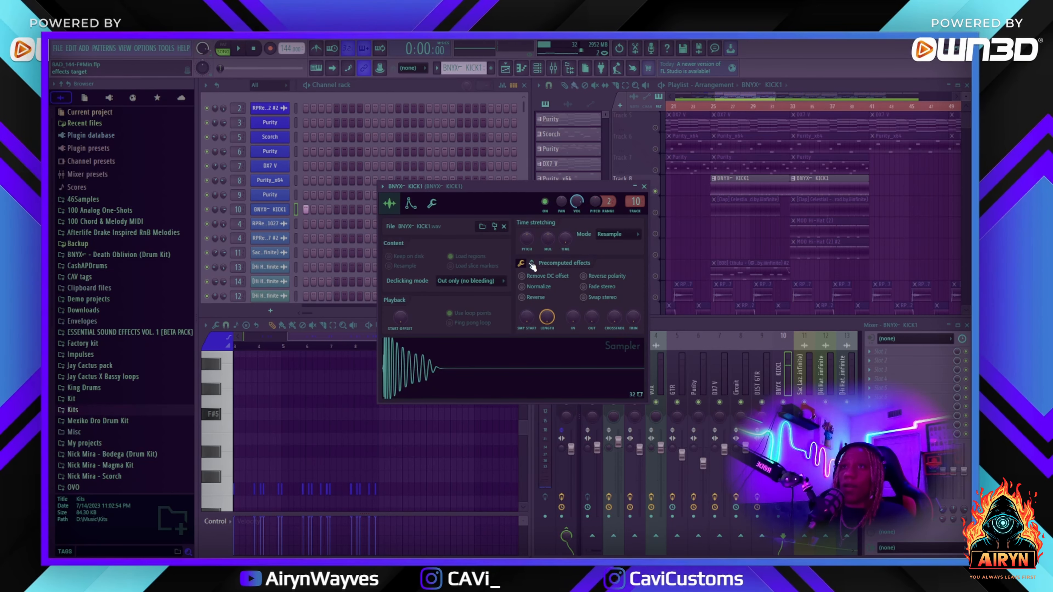
{"action": "left_click", "coordinate": [521, 264]}
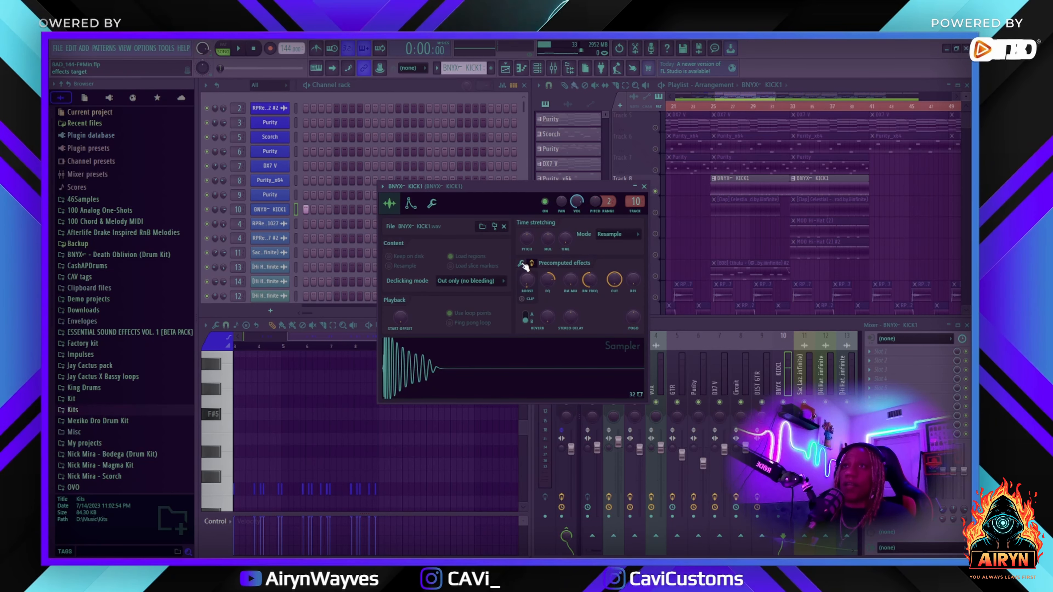
{"action": "left_click", "coordinate": [644, 186]}
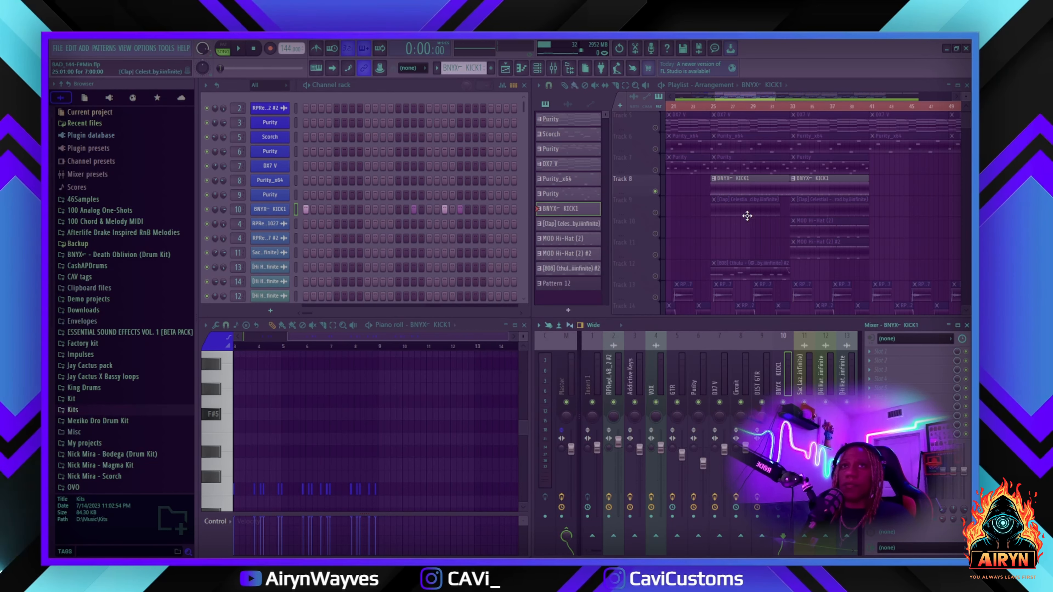
Unmute Track 9 alongside the Track 8 kick and open the sampler of its [Clap] Celestial channel.
{"action": "left_click", "coordinate": [655, 212]}
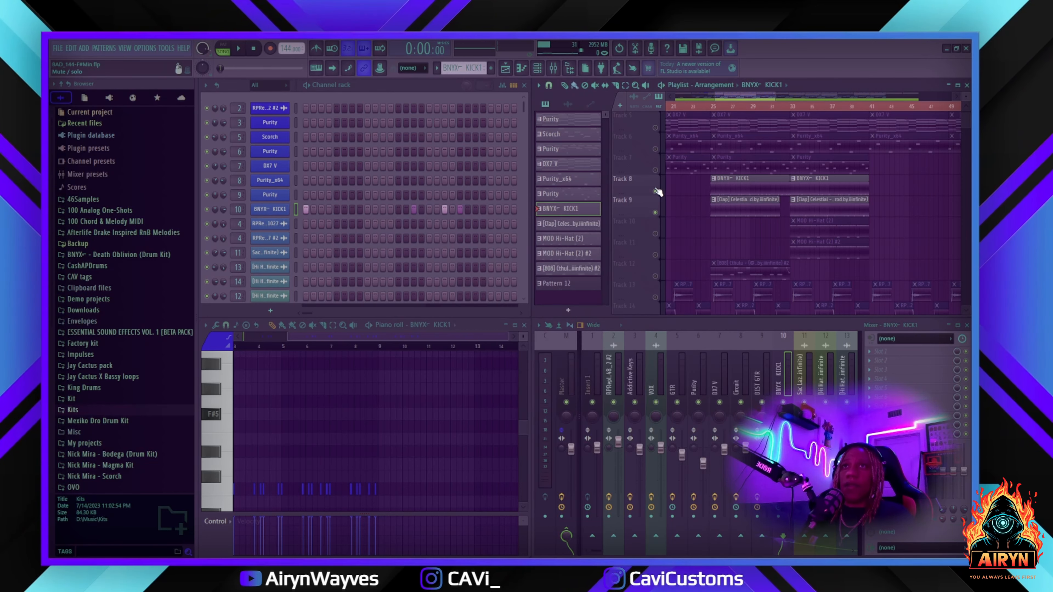
{"action": "left_click", "coordinate": [732, 213]}
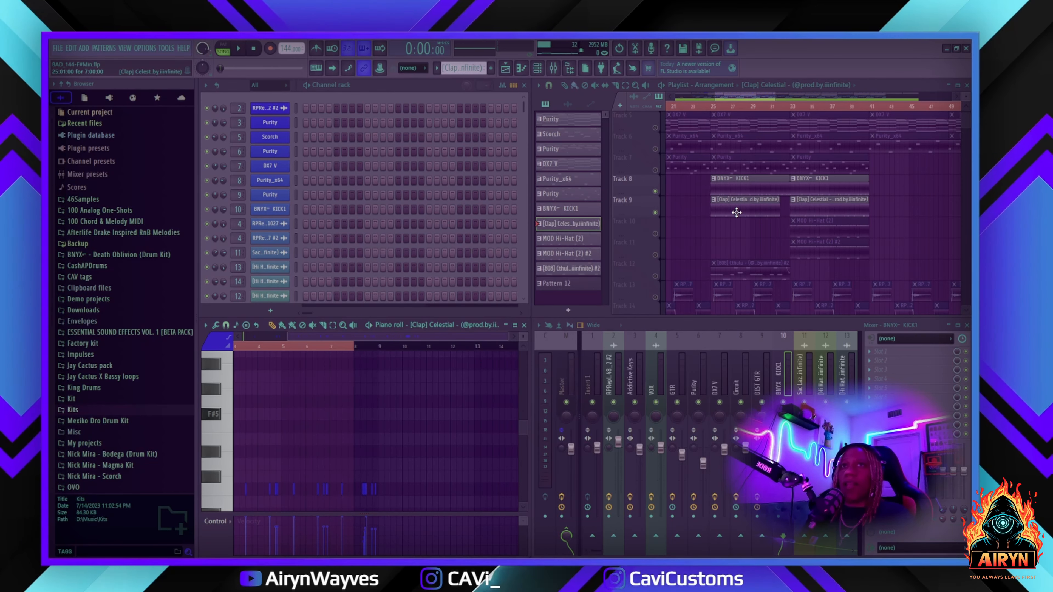
{"action": "scroll", "coordinate": [375, 200], "scroll_direction": "down", "scroll_amount": 6}
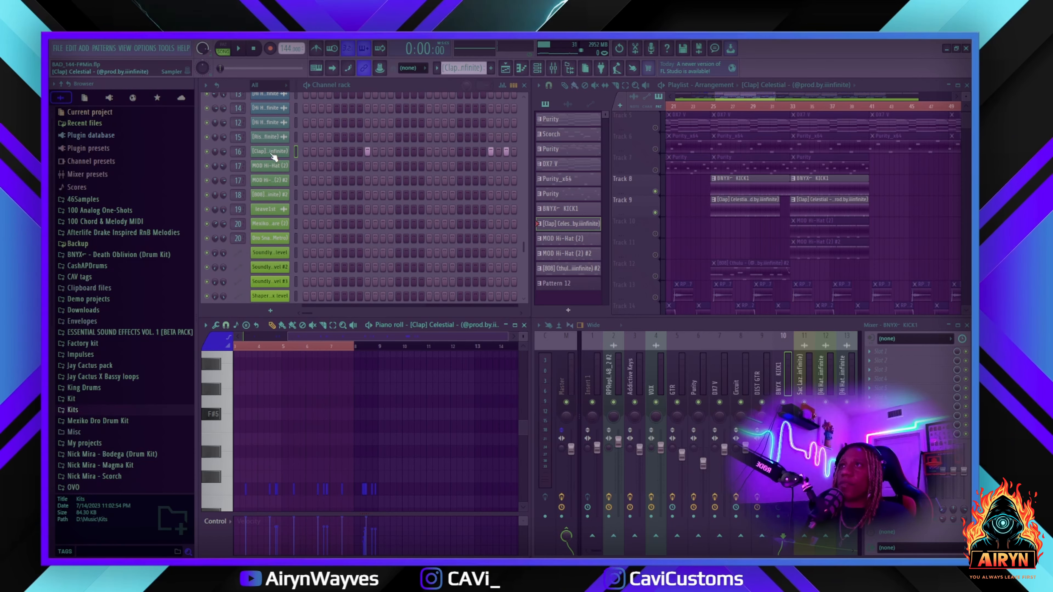
{"action": "left_click", "coordinate": [270, 153]}
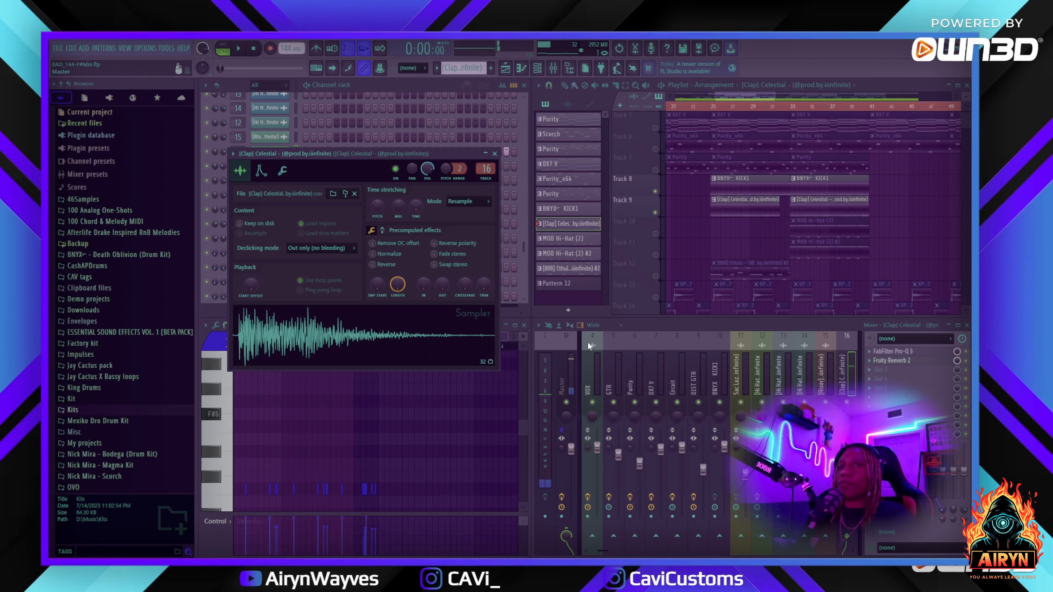
Check FabFilter Pro-Q 3 and Fruity Reeverb 2 on the clap mixer track, closing both plugins and the clap sampler.
{"action": "left_click", "coordinate": [902, 352]}
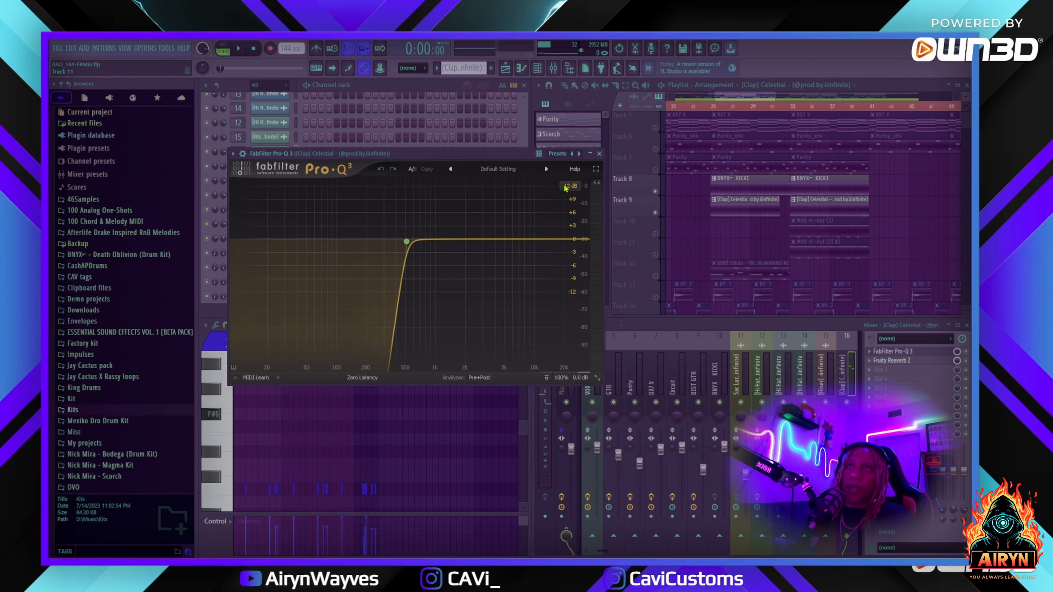
{"action": "left_click", "coordinate": [601, 154]}
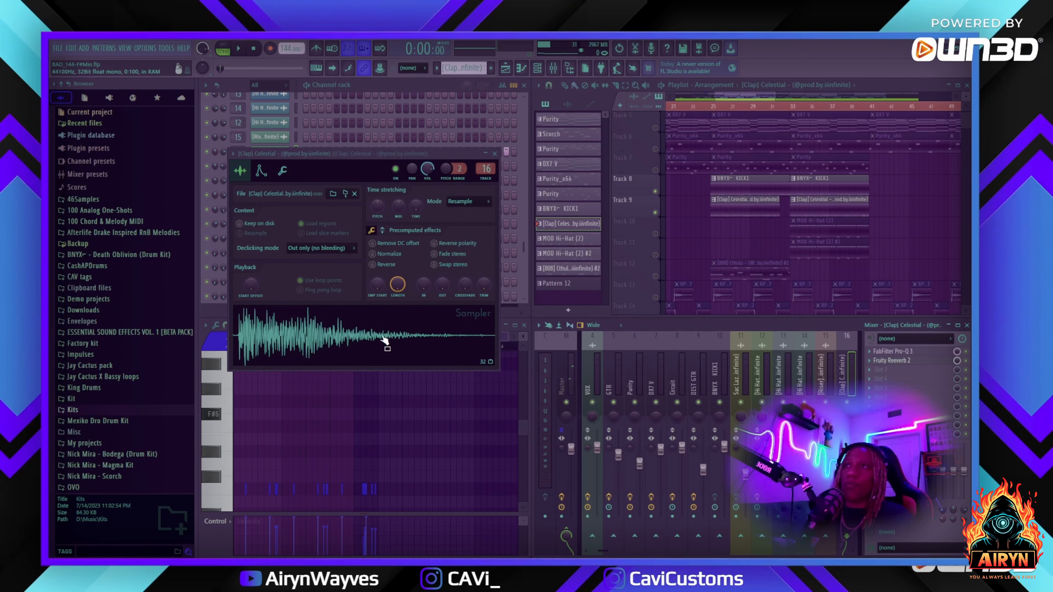
{"action": "left_click", "coordinate": [898, 361]}
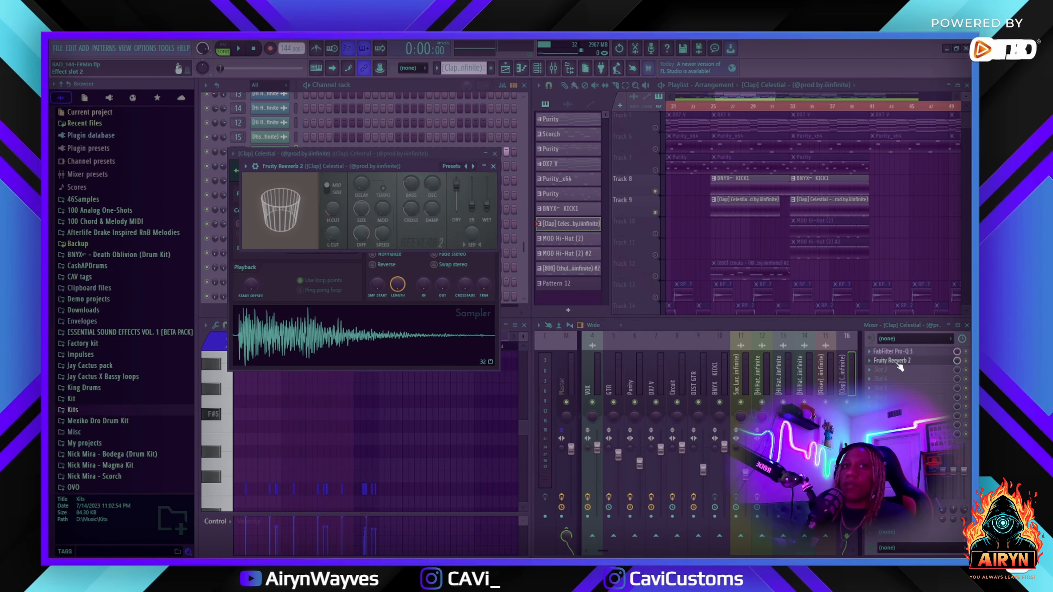
{"action": "left_click", "coordinate": [492, 166]}
{"action": "left_click", "coordinate": [494, 153]}
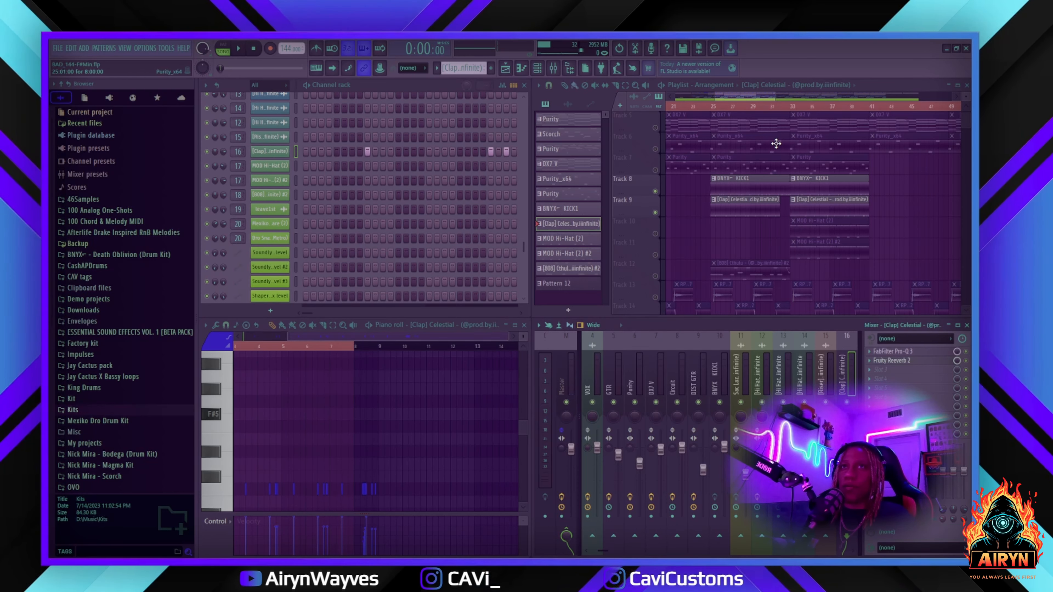
Play the Track 10 MOD Hi-Hat (2) pattern on its own from bar 33 and stop playback.
{"action": "key", "text": "KP_Add"}
{"action": "left_click", "coordinate": [795, 107]}
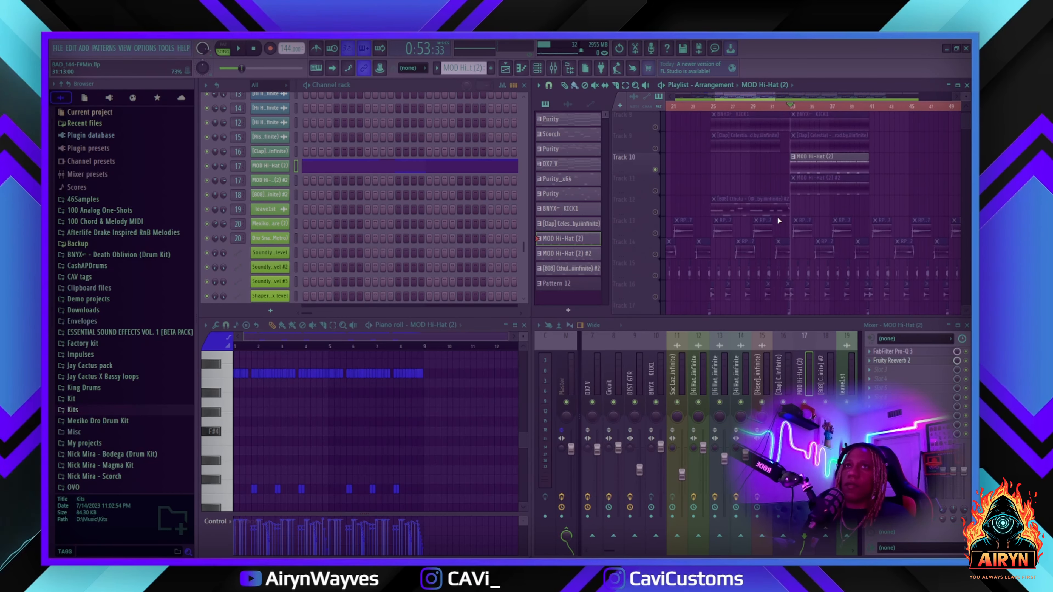
{"action": "scroll", "coordinate": [777, 216], "scroll_direction": "up", "scroll_amount": 4}
{"action": "scroll", "coordinate": [778, 217], "scroll_direction": "down", "scroll_amount": 1}
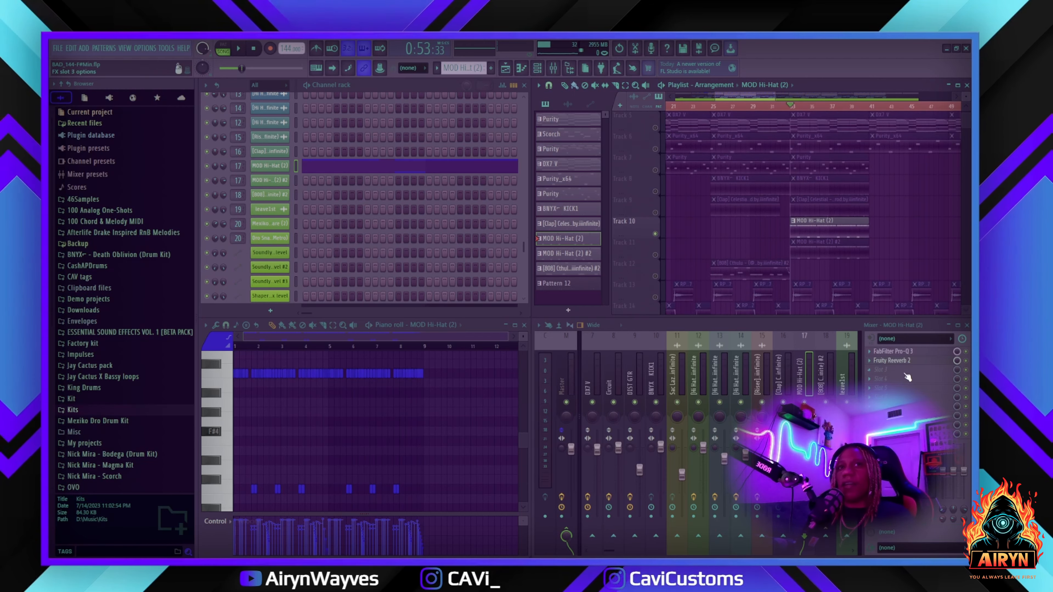
{"action": "scroll", "coordinate": [814, 111], "scroll_direction": "up", "scroll_amount": 3}
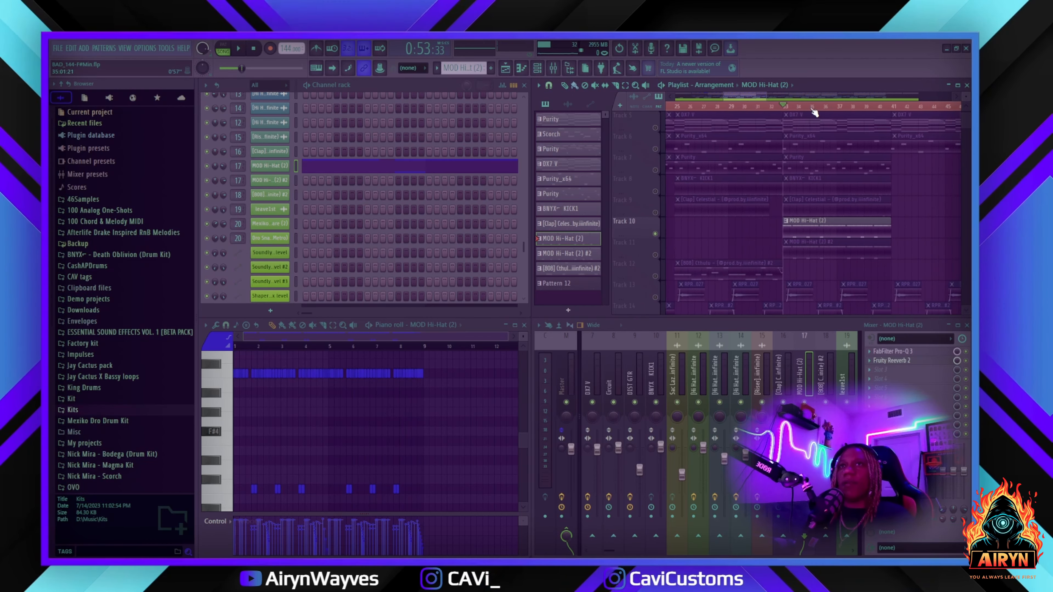
{"action": "key", "text": "space"}
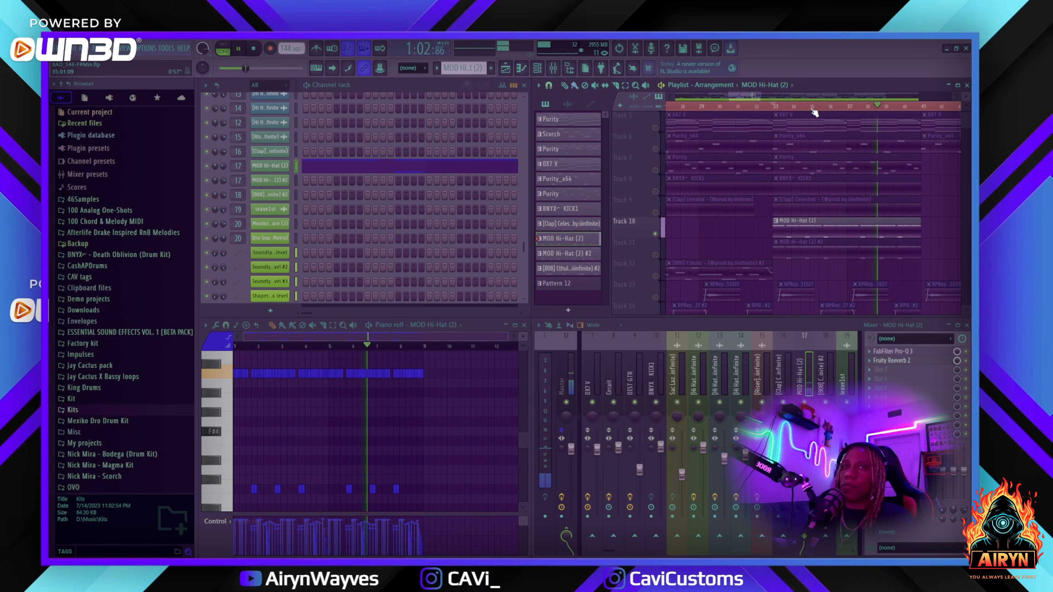
{"action": "key", "text": "space"}
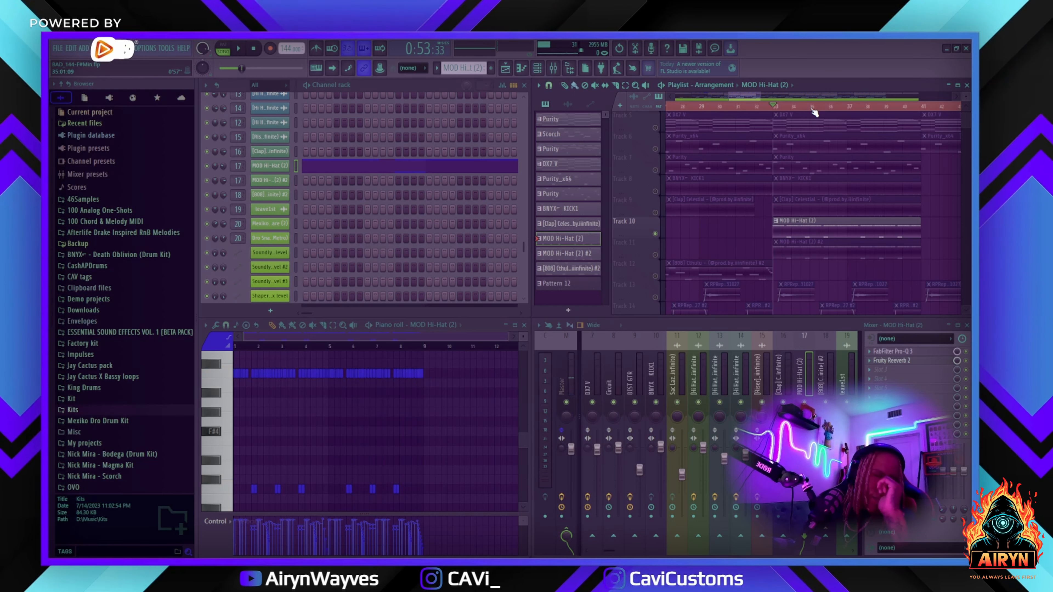
Unmute Track 11 in place of Track 10, check the sampler of its MOD Hi-Hat (2) #2 pattern and close it.
{"action": "left_click", "coordinate": [656, 254]}
{"action": "left_click", "coordinate": [655, 234]}
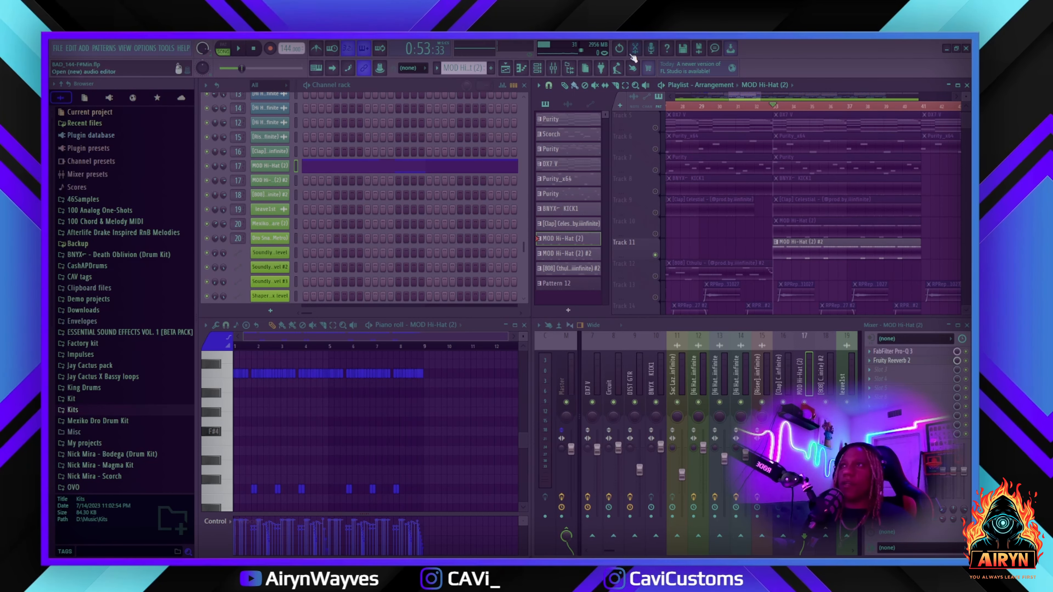
{"action": "left_click", "coordinate": [801, 249]}
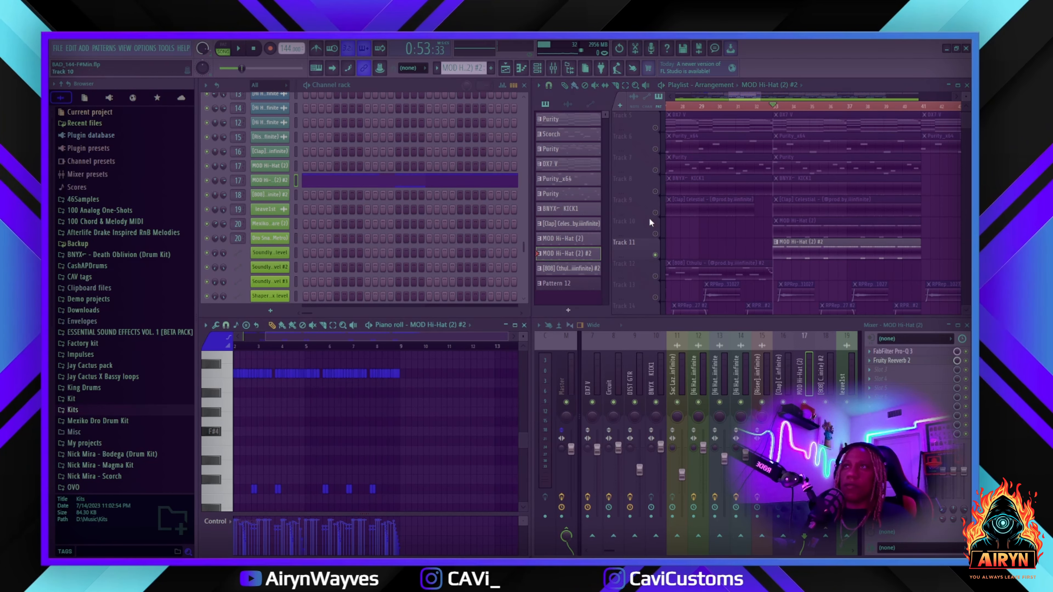
{"action": "left_click", "coordinate": [270, 180]}
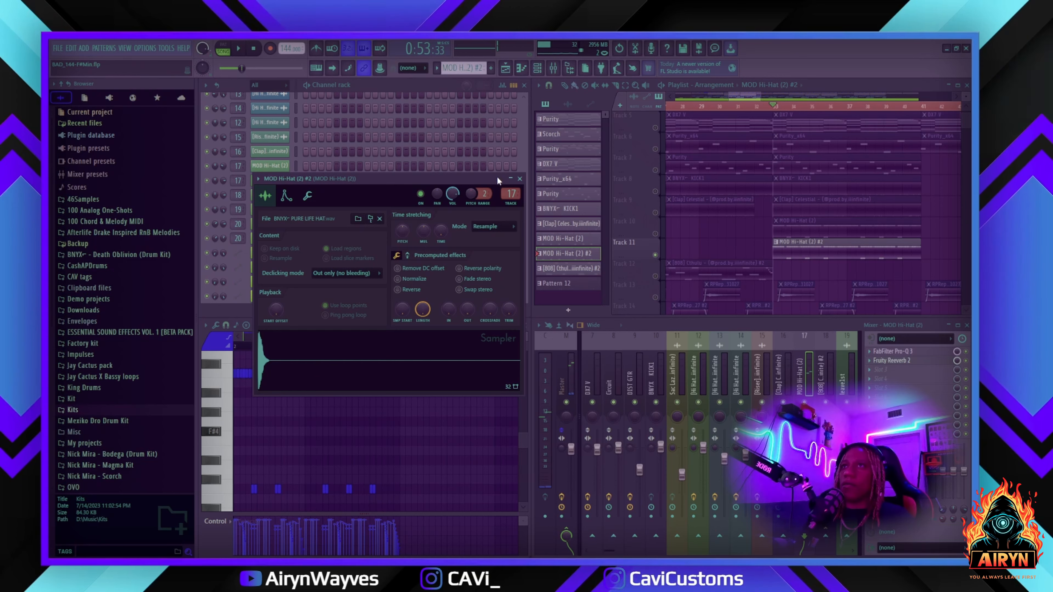
{"action": "left_click", "coordinate": [520, 178]}
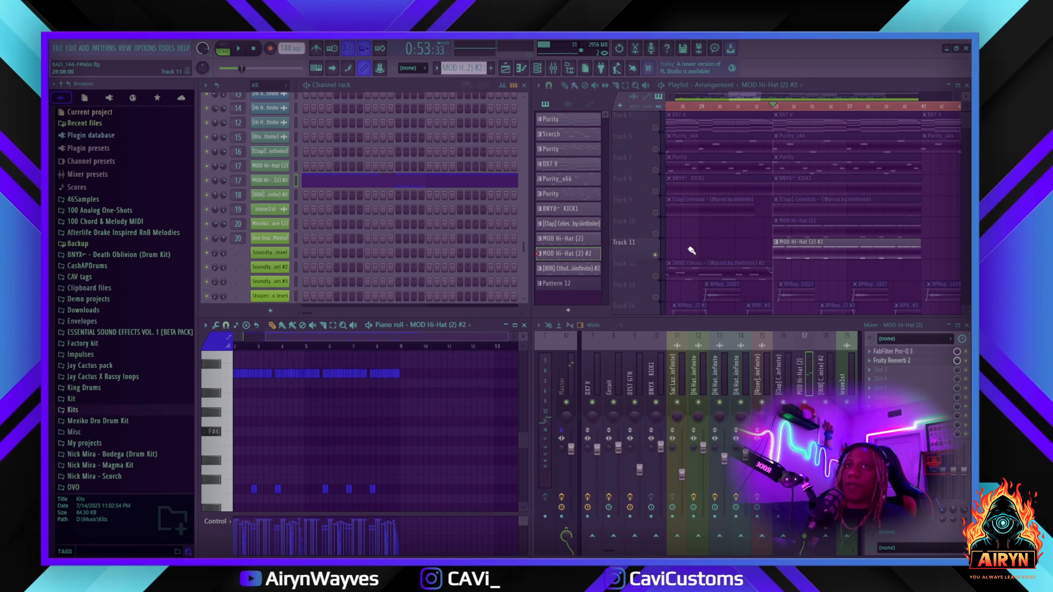
Unmute Track 10, play both hi-hat patterns together from bar 33 and stop playback.
{"action": "left_click", "coordinate": [655, 234]}
{"action": "key", "text": "space"}
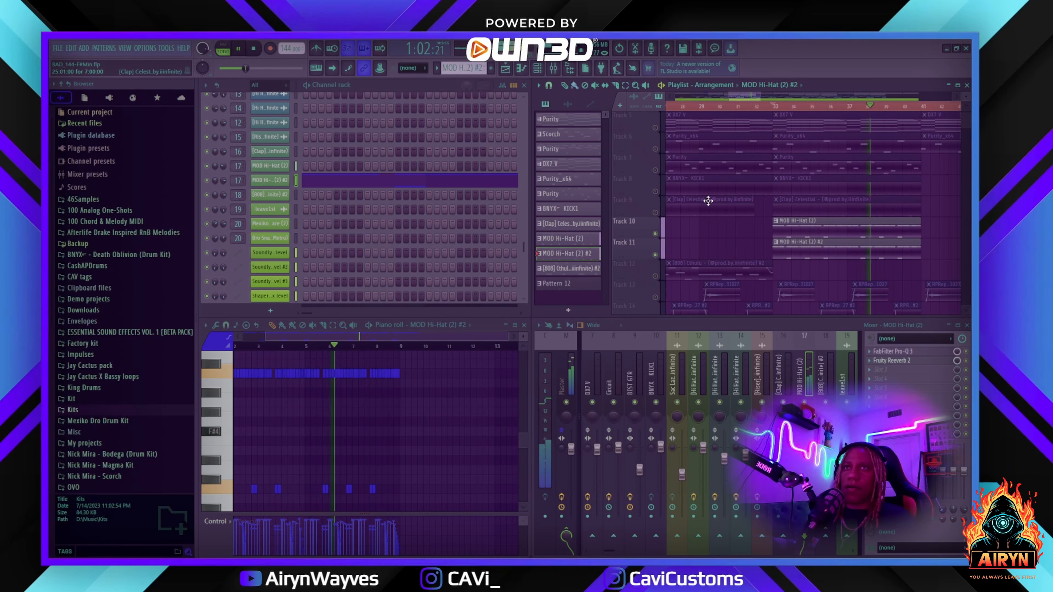
{"action": "scroll", "coordinate": [701, 207], "scroll_direction": "down", "scroll_amount": 1}
{"action": "key", "text": "space"}
Unmute the Track 12 808 pattern alongside the two hi-hat tracks.
{"action": "left_click_drag", "start_coordinate": [742, 94], "coordinate": [733, 95]}
{"action": "left_click", "coordinate": [655, 255]}
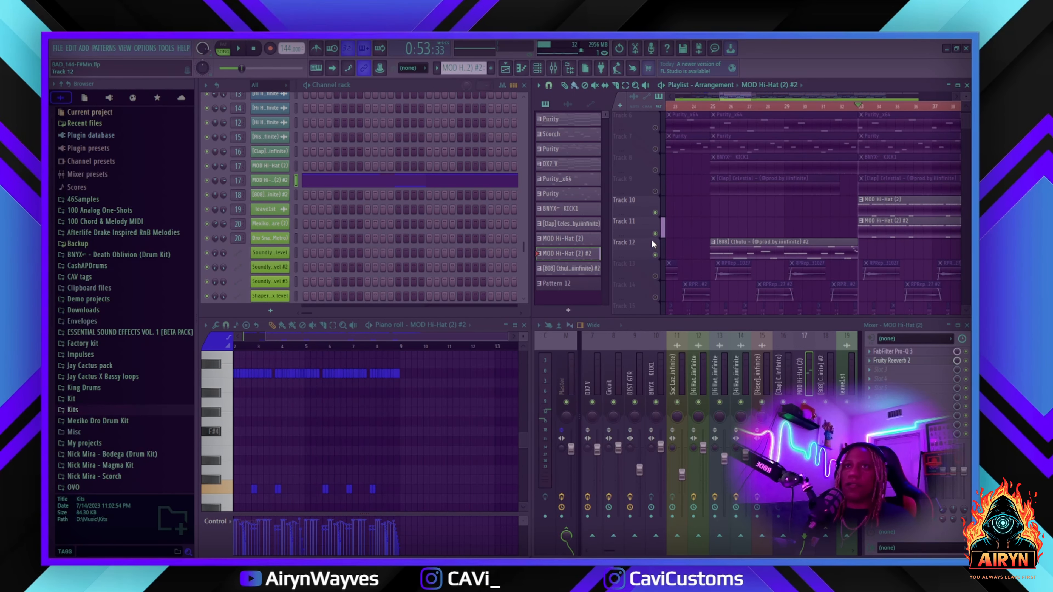
Mute the hi-hat Tracks 10 and 11, and open the sampler of the [808] Cthulu pattern on Track 12.
{"action": "left_click", "coordinate": [656, 234]}
{"action": "left_click", "coordinate": [655, 213]}
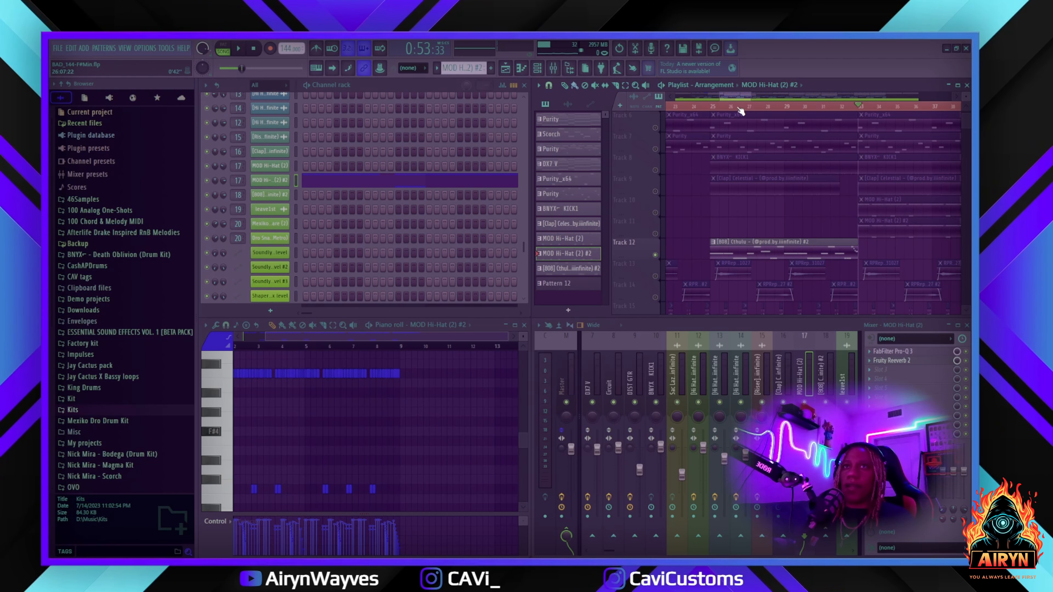
{"action": "double_click", "coordinate": [722, 241]}
{"action": "left_click", "coordinate": [515, 386]}
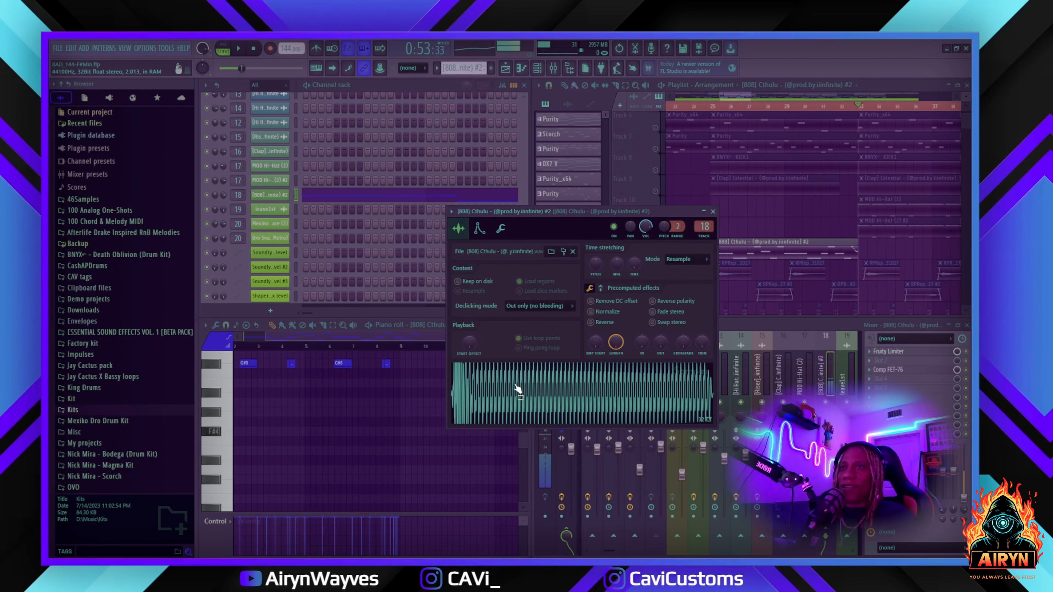
{"action": "left_click_drag", "start_coordinate": [671, 213], "coordinate": [634, 241]}
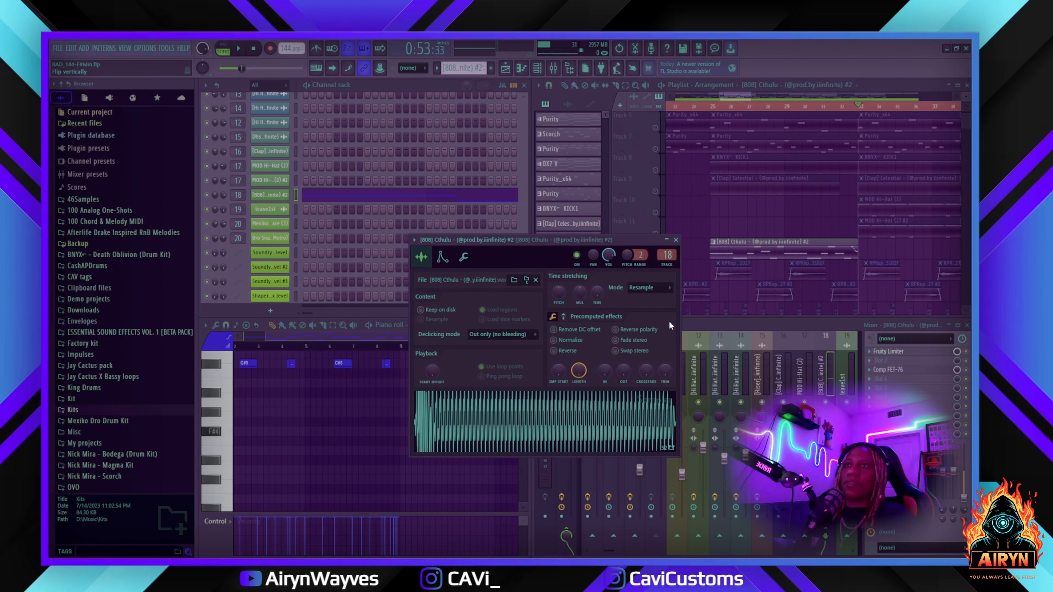
Try out the attack and decay settings in the 808 sampler's volume envelope and close the sampler.
{"action": "left_click", "coordinate": [441, 262]}
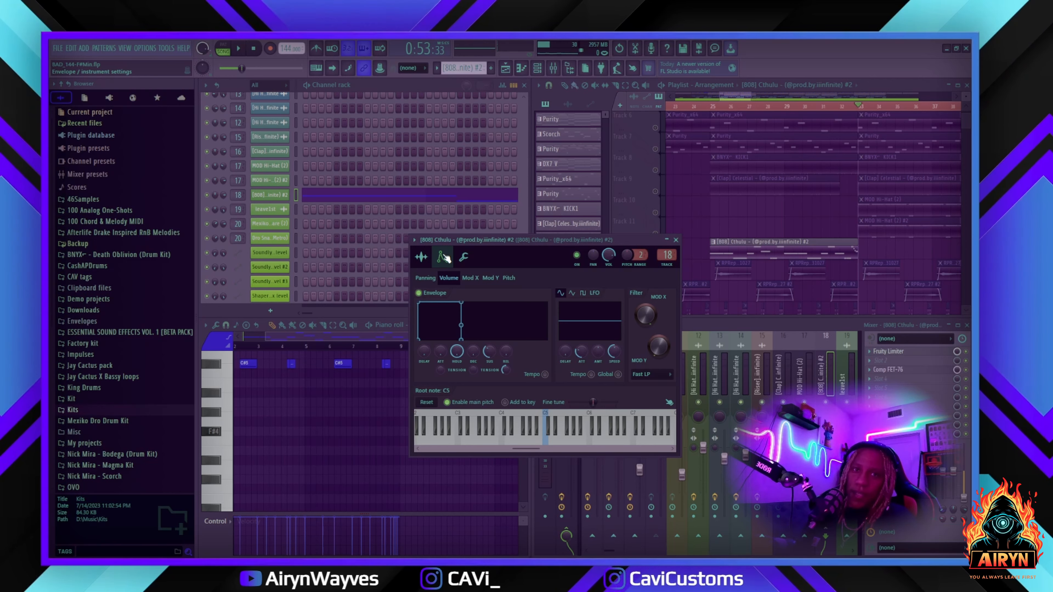
{"action": "left_click", "coordinate": [416, 241]}
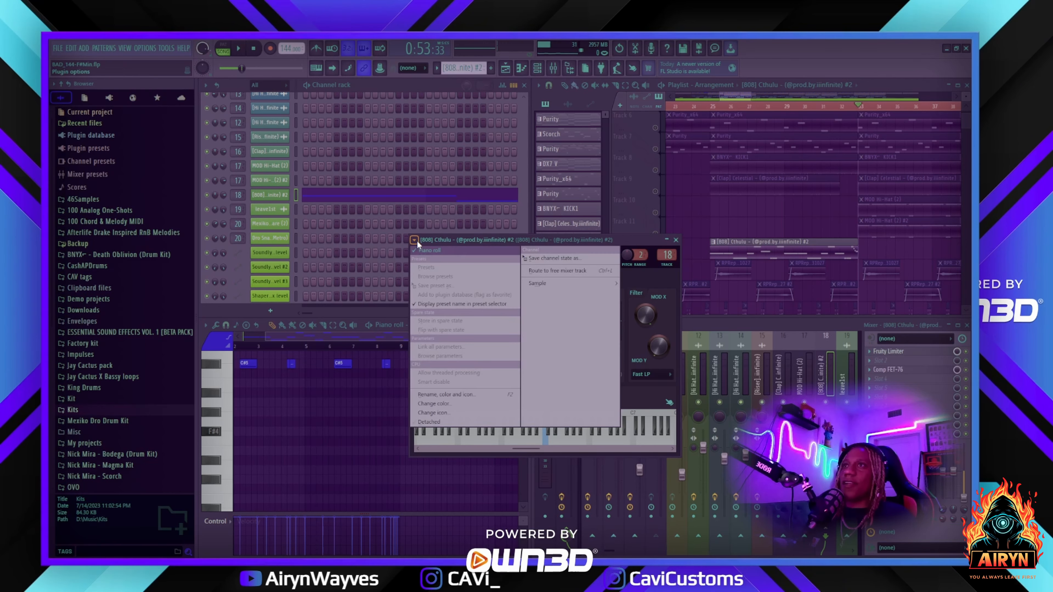
{"action": "left_click", "coordinate": [416, 240]}
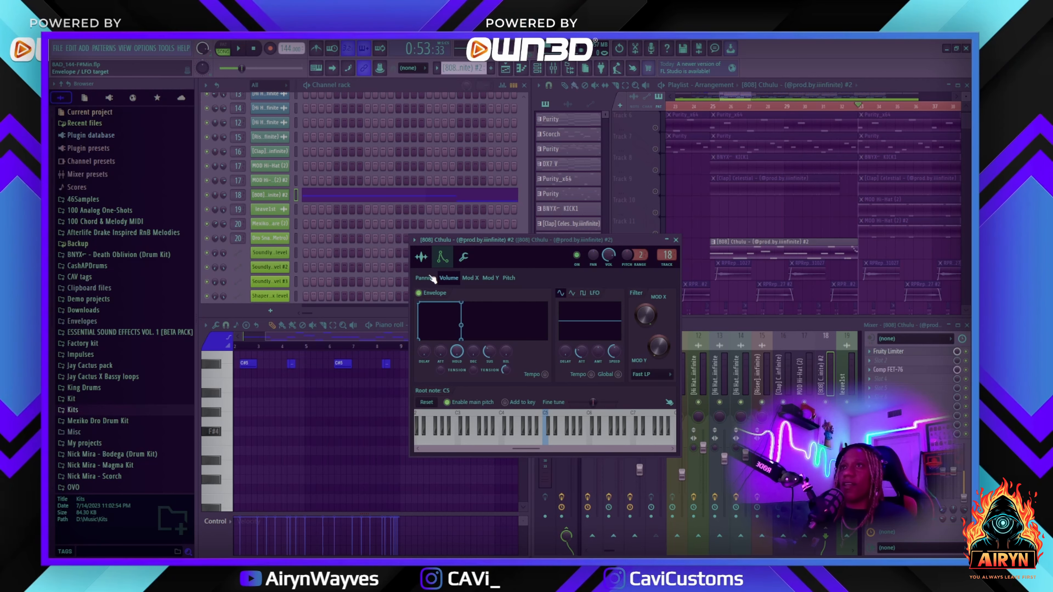
{"action": "mouse_move", "coordinate": [424, 351]}
{"action": "left_mouse_down"}
{"action": "mouse_move", "coordinate": [424, 342]}
{"action": "mouse_move", "coordinate": [440, 345]}
{"action": "left_mouse_up"}
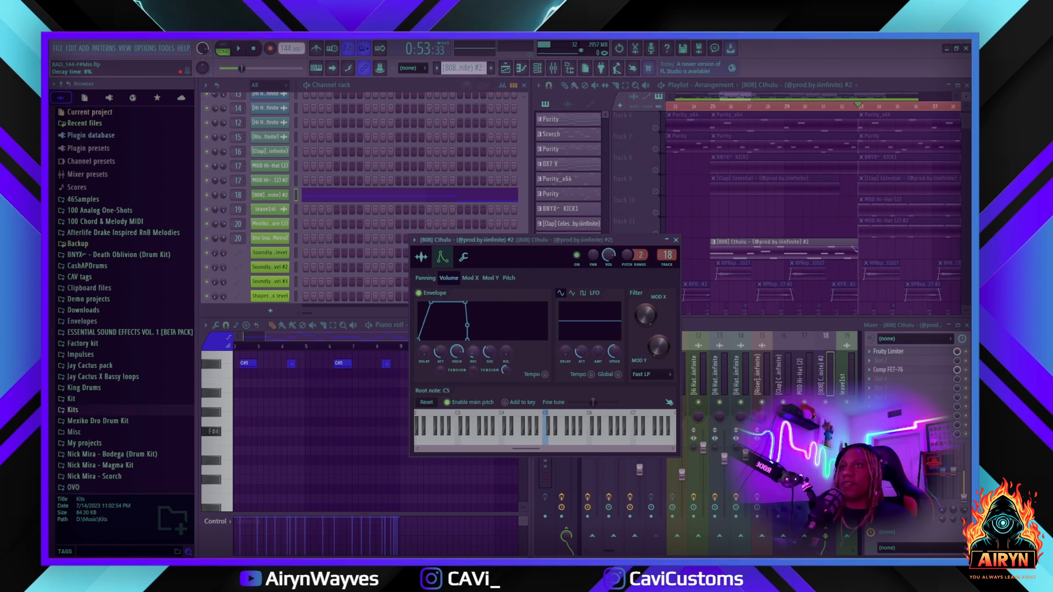
{"action": "mouse_move", "coordinate": [472, 352]}
{"action": "left_mouse_down"}
{"action": "mouse_move", "coordinate": [457, 339]}
{"action": "mouse_move", "coordinate": [451, 352]}
{"action": "left_mouse_up"}
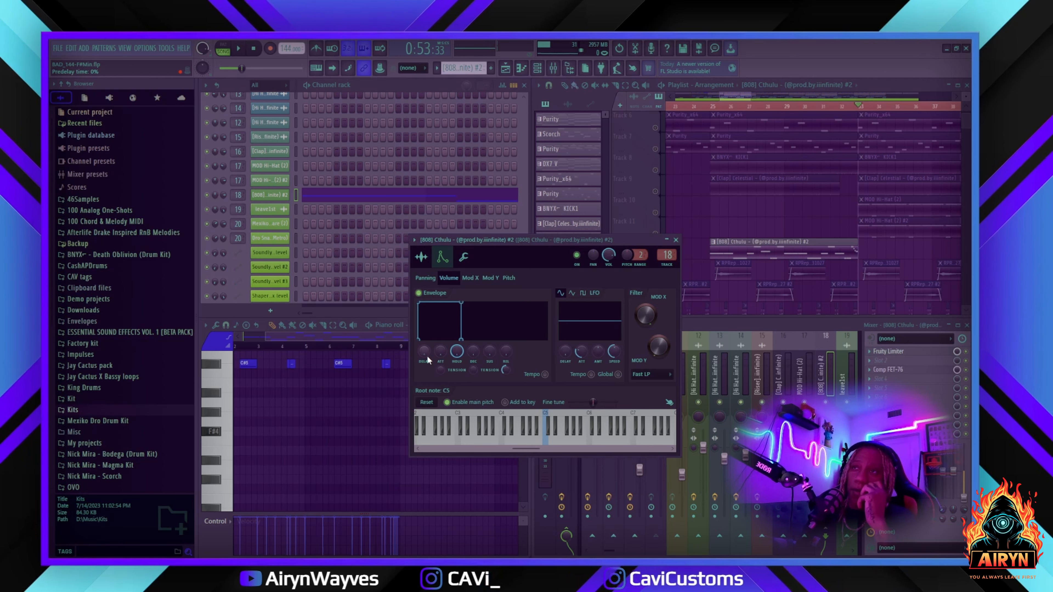
{"action": "left_click", "coordinate": [422, 257]}
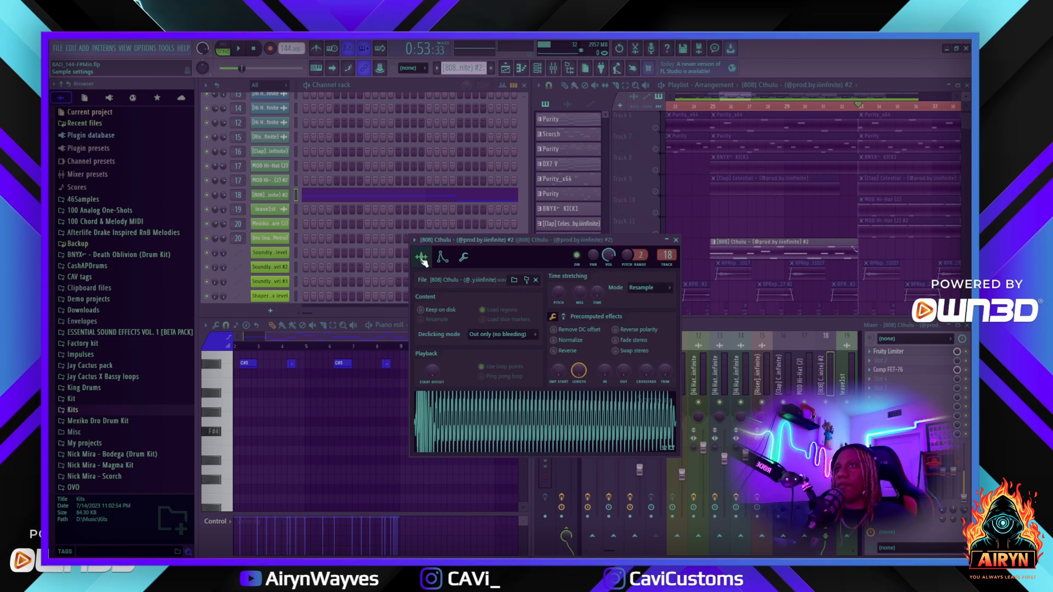
{"action": "left_click", "coordinate": [675, 240]}
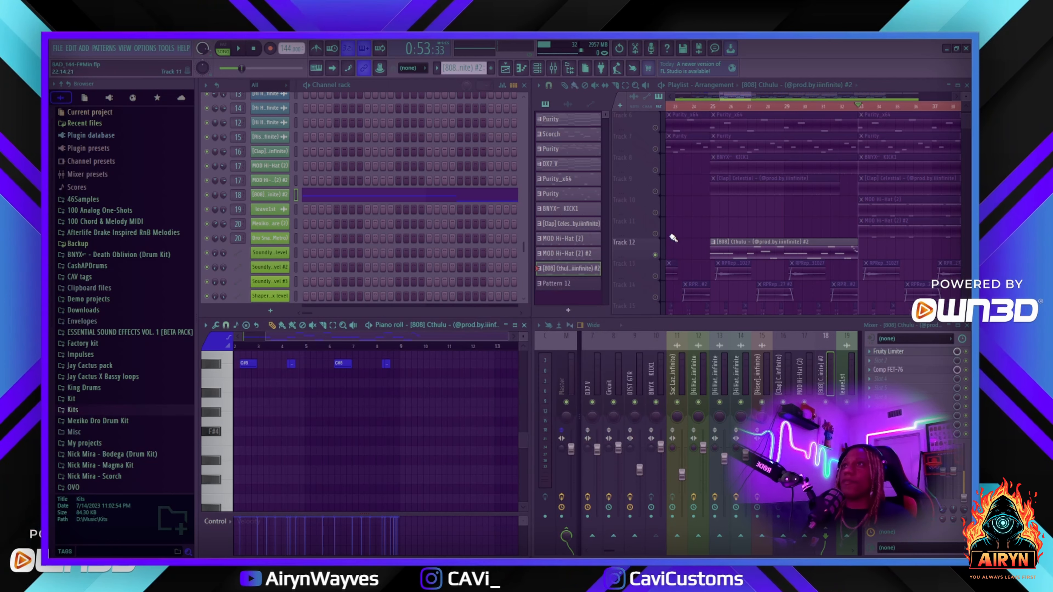
Play the 808 pattern on its own from bar 25 while viewing its piano roll notes, and stop playback.
{"action": "left_click", "coordinate": [714, 110]}
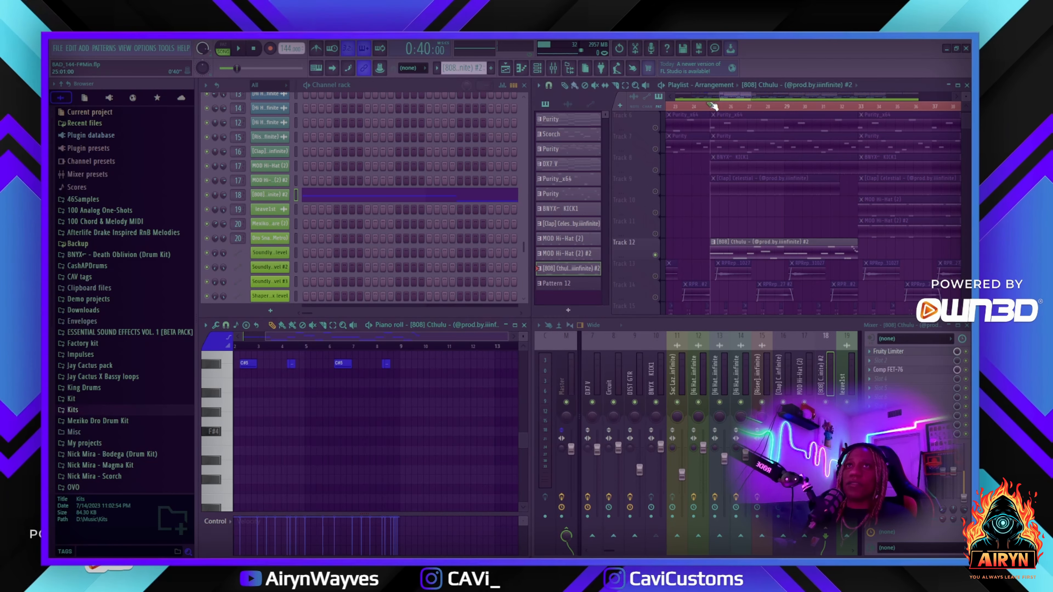
{"action": "scroll", "coordinate": [365, 400], "scroll_direction": "up", "scroll_amount": 5}
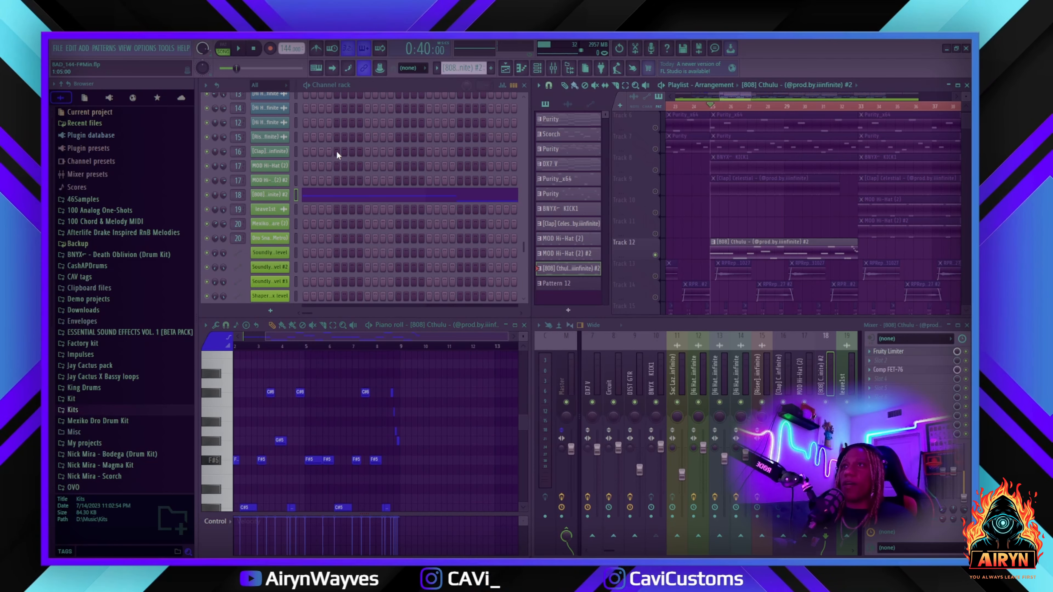
{"action": "left_click", "coordinate": [316, 200]}
{"action": "scroll", "coordinate": [285, 404], "scroll_direction": "down", "scroll_amount": 3}
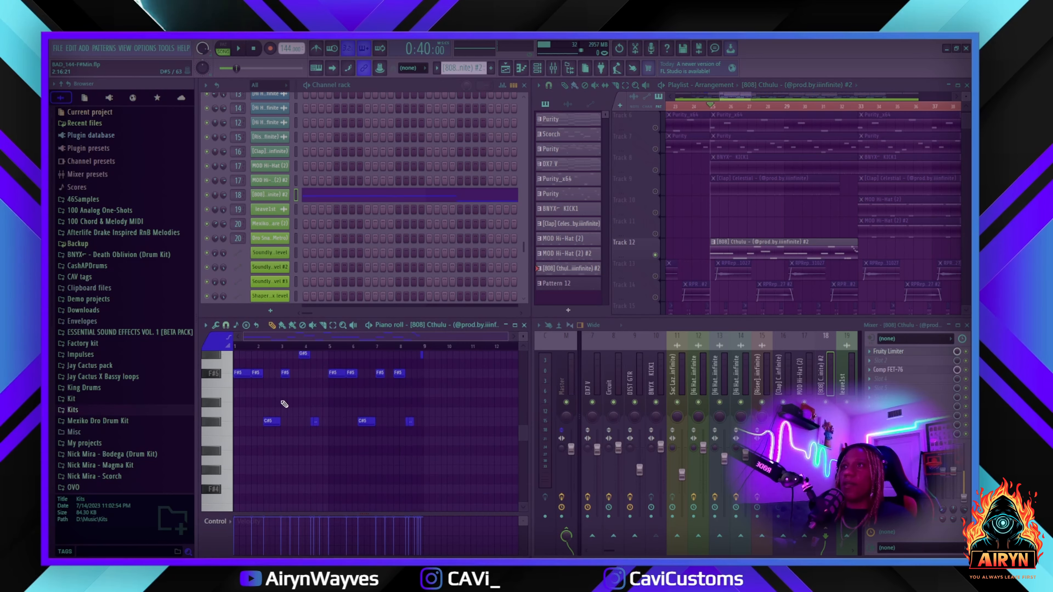
{"action": "scroll", "coordinate": [285, 403], "scroll_direction": "up", "scroll_amount": 3}
{"action": "scroll", "coordinate": [282, 400], "scroll_direction": "down", "scroll_amount": 2}
{"action": "key", "text": "space"}
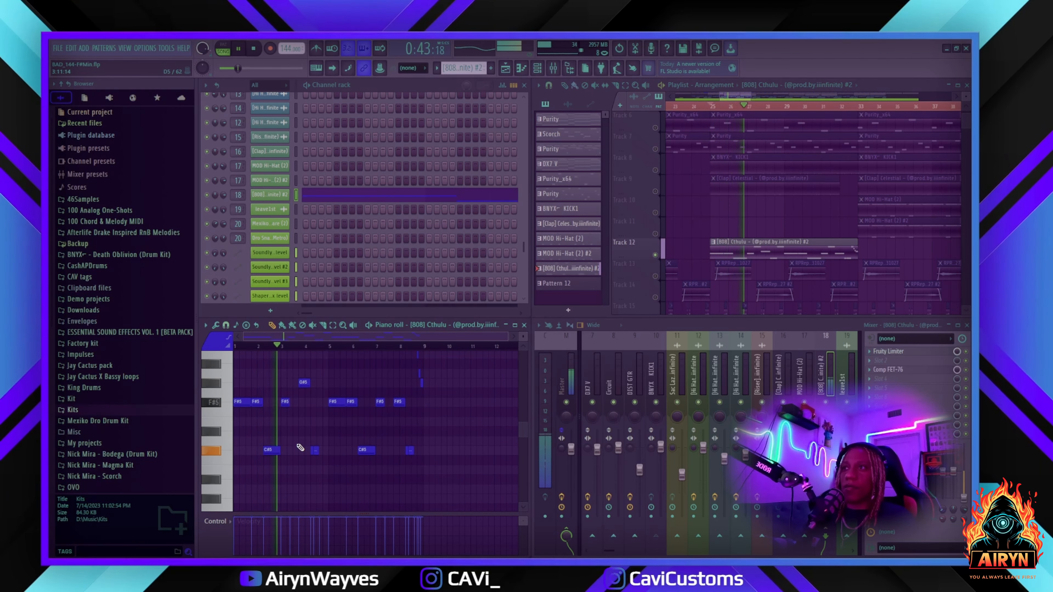
{"action": "scroll", "coordinate": [383, 444], "scroll_direction": "up", "scroll_amount": 3}
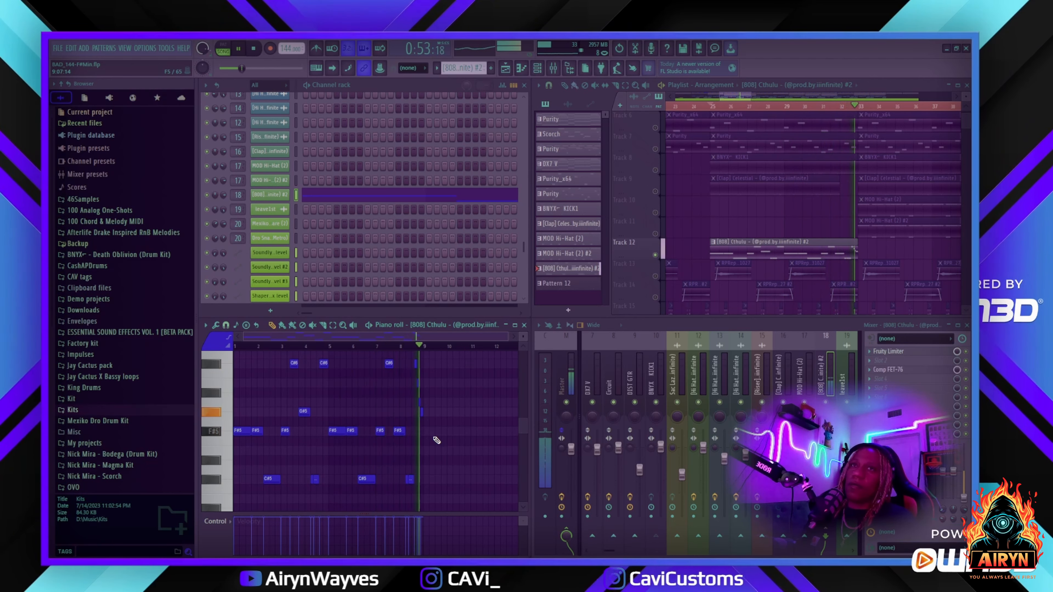
{"action": "key", "text": "space"}
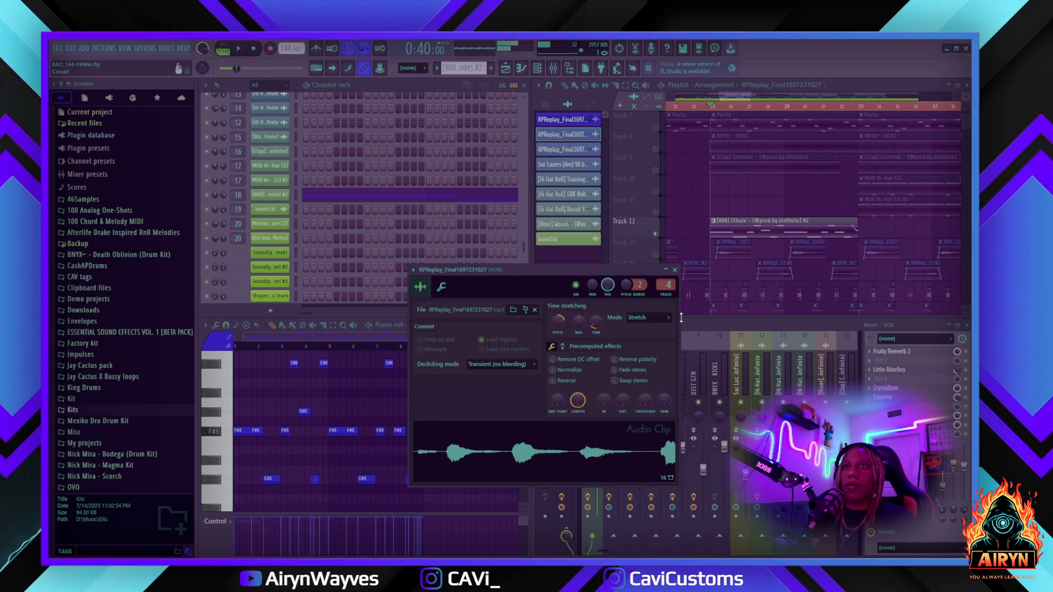
{"action": "left_click_drag", "start_coordinate": [616, 268], "coordinate": [541, 274]}
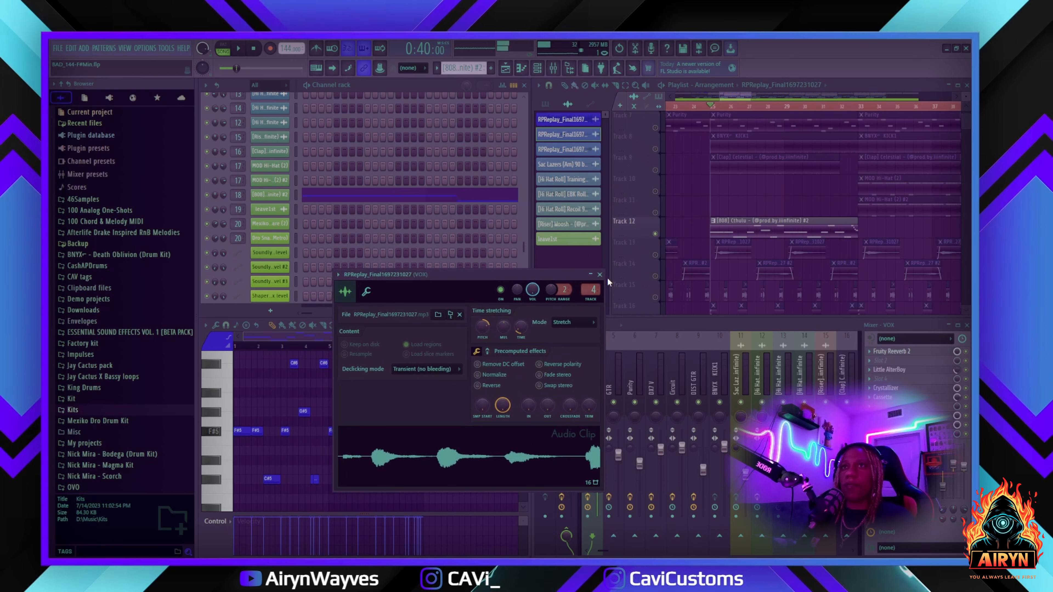
{"action": "scroll", "coordinate": [743, 203], "scroll_direction": "up", "scroll_amount": 2}
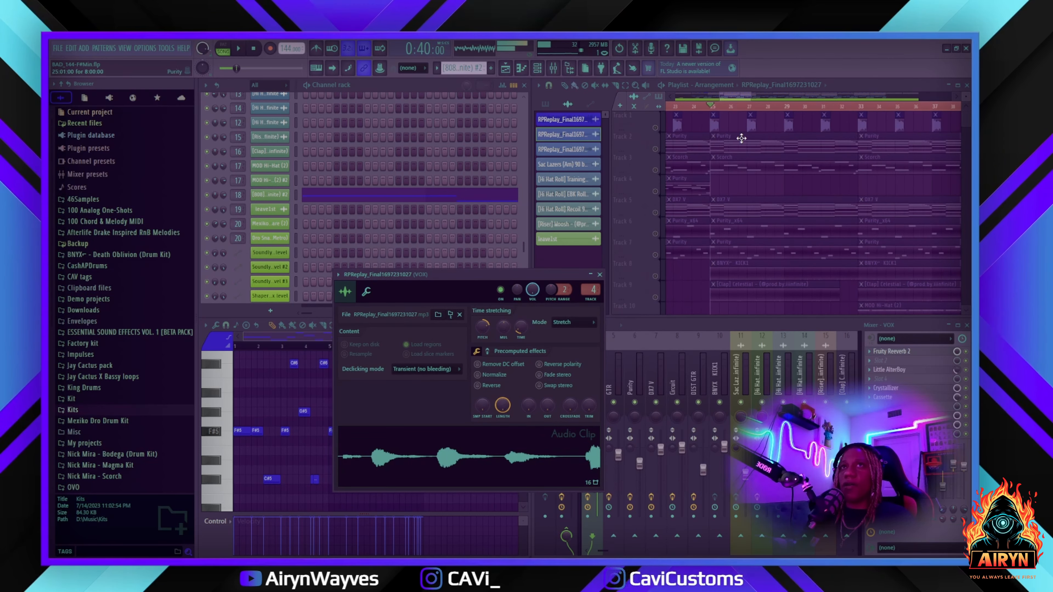
{"action": "left_click", "coordinate": [254, 49]}
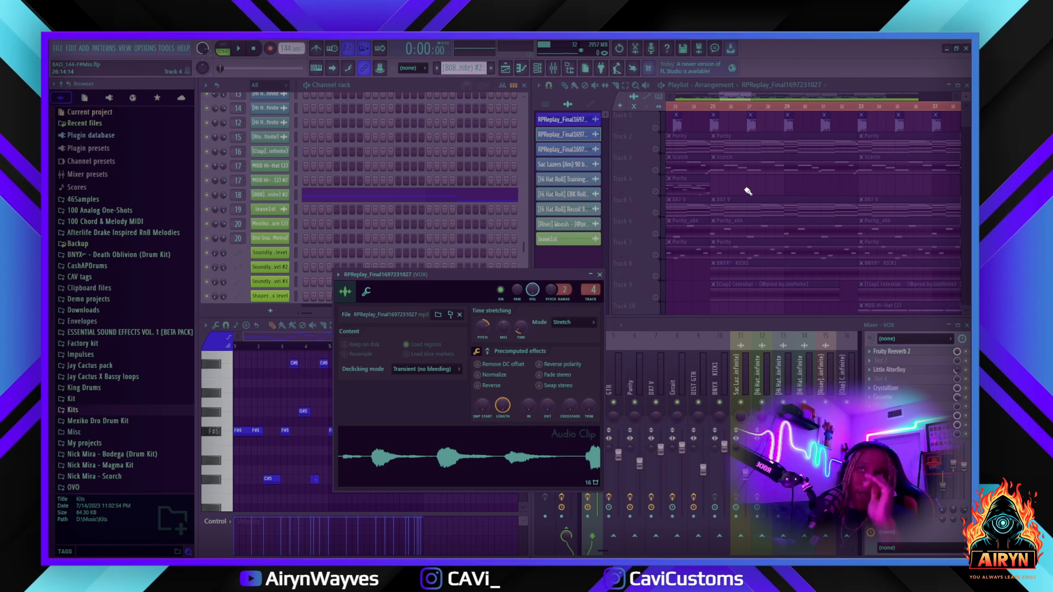
{"action": "scroll", "coordinate": [747, 195], "scroll_direction": "down", "scroll_amount": 3}
{"action": "left_click", "coordinate": [599, 274]}
Solo the Track 13 vocal clips in the playlist, play them from bar 25 and stop playback.
{"action": "scroll", "coordinate": [839, 156], "scroll_direction": "up", "scroll_amount": 3}
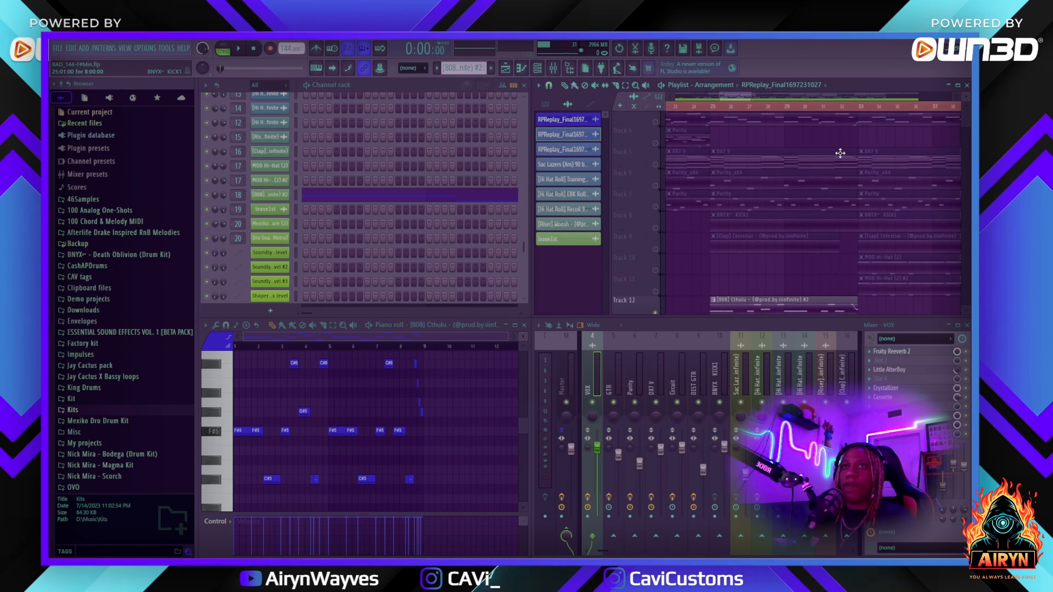
{"action": "scroll", "coordinate": [762, 189], "scroll_direction": "down", "scroll_amount": 5}
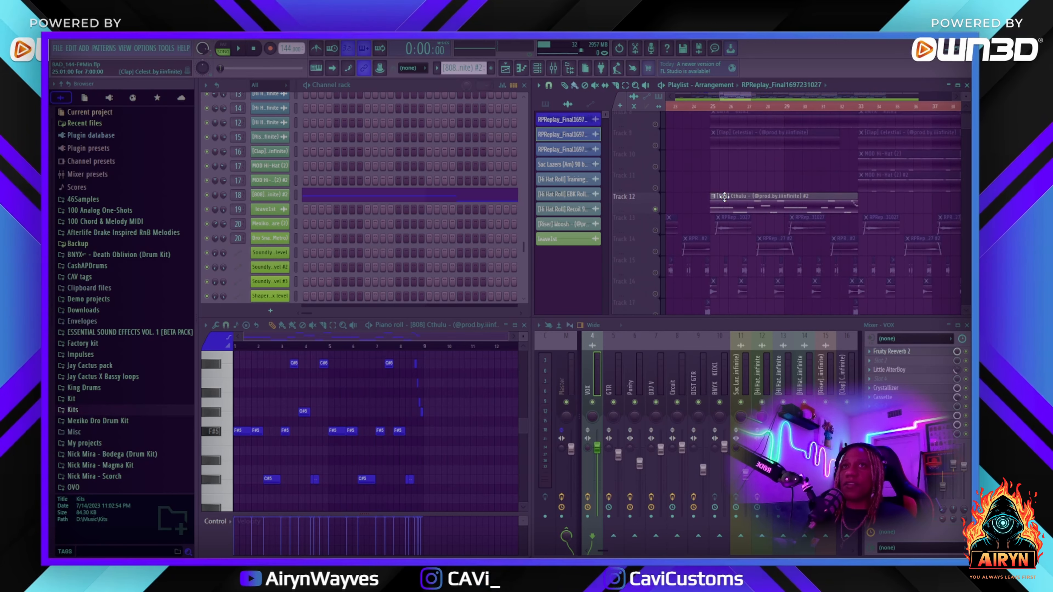
{"action": "scroll", "coordinate": [724, 196], "scroll_direction": "down", "scroll_amount": 2}
{"action": "scroll", "coordinate": [724, 197], "scroll_direction": "up", "scroll_amount": 2}
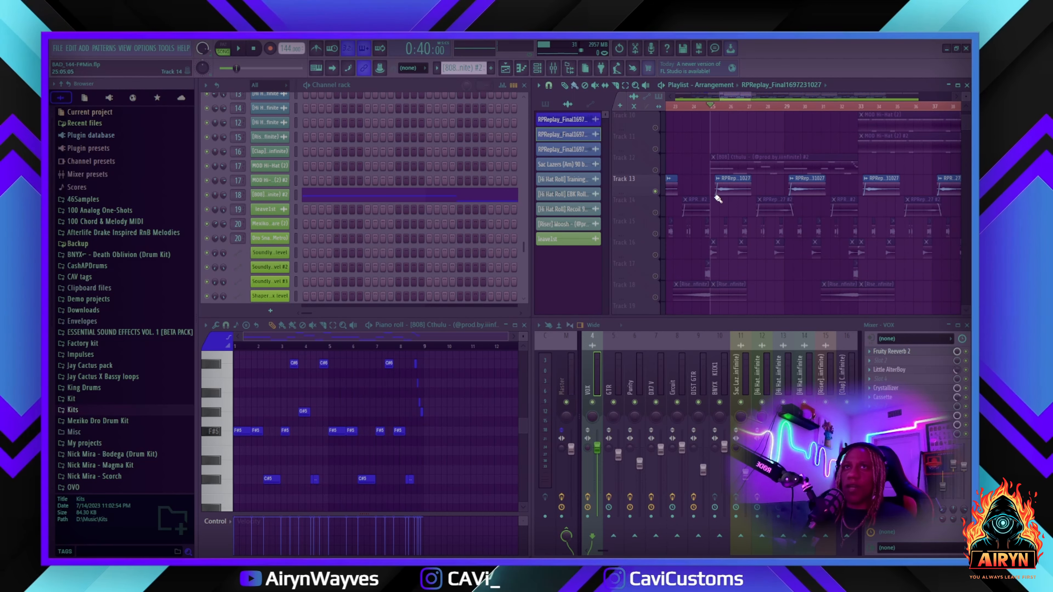
{"action": "key", "text": "space"}
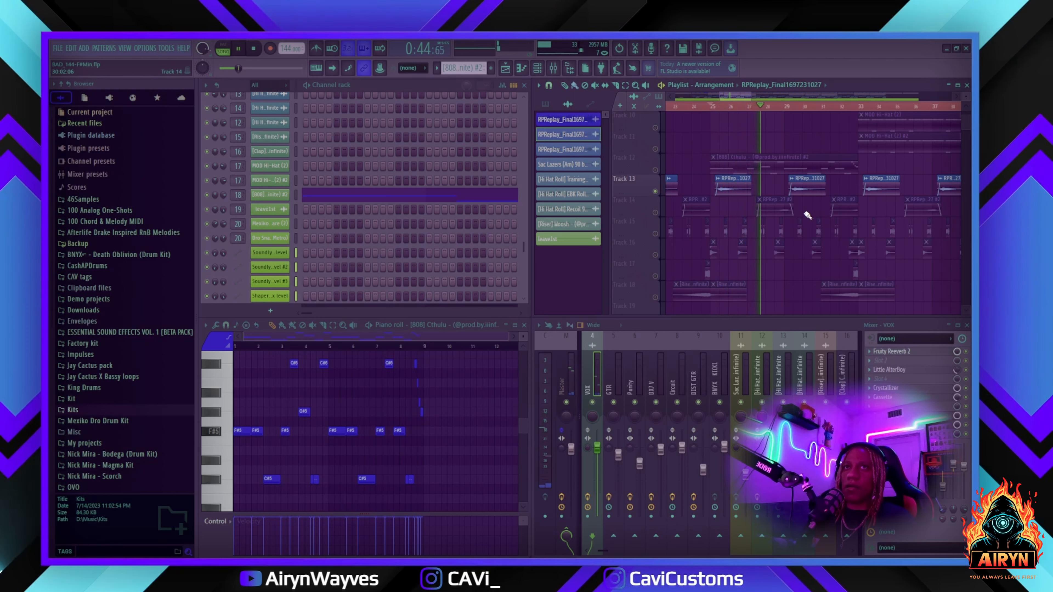
{"action": "key", "text": "space"}
Unmute Track 14, play both vocal tracks together from about bar 27 and stop playback.
{"action": "left_click", "coordinate": [655, 213]}
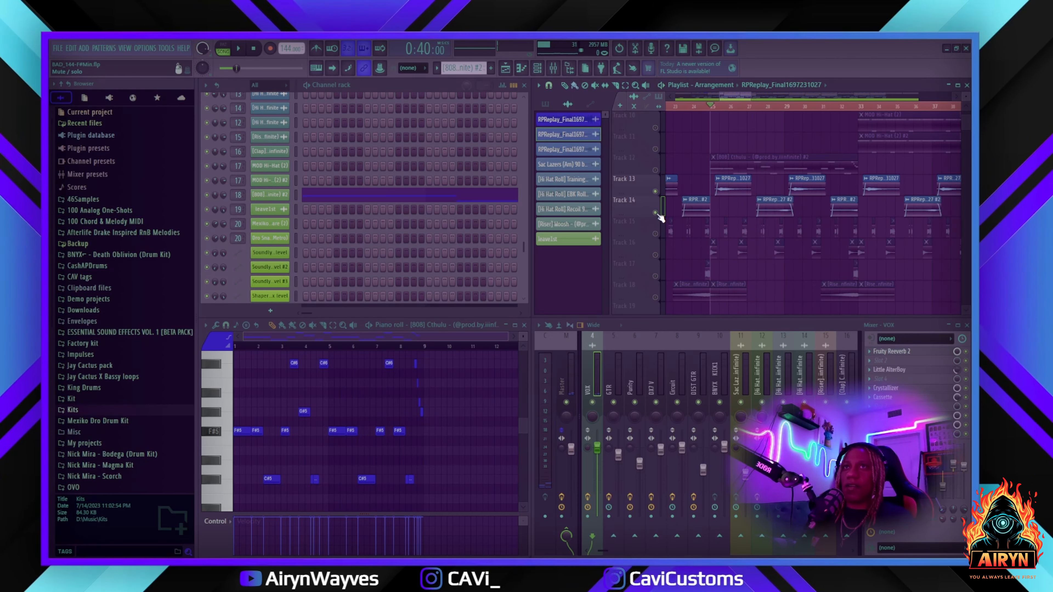
{"action": "left_click", "coordinate": [756, 106]}
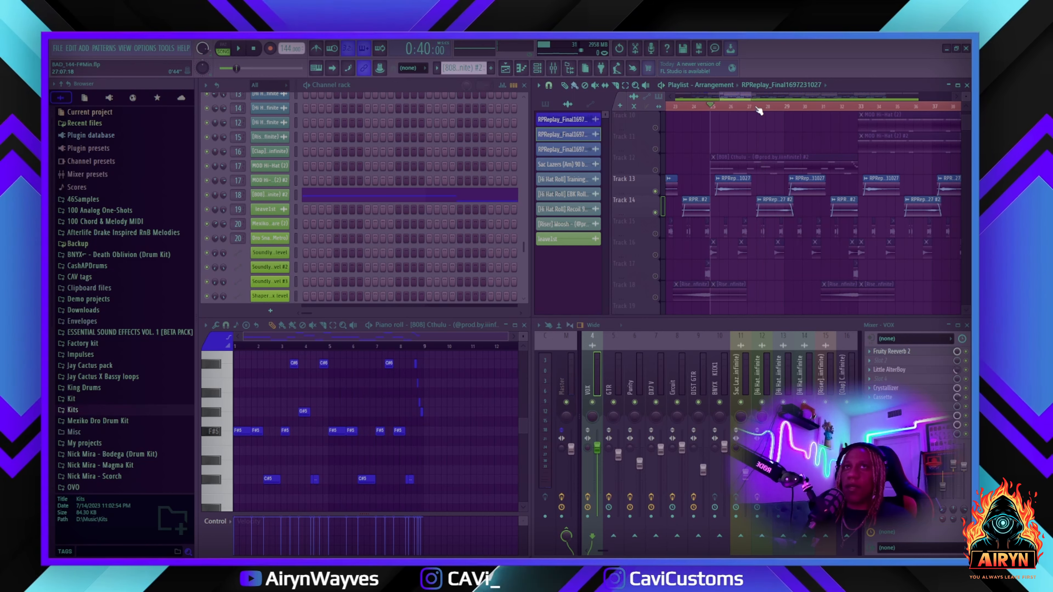
{"action": "key", "text": "space"}
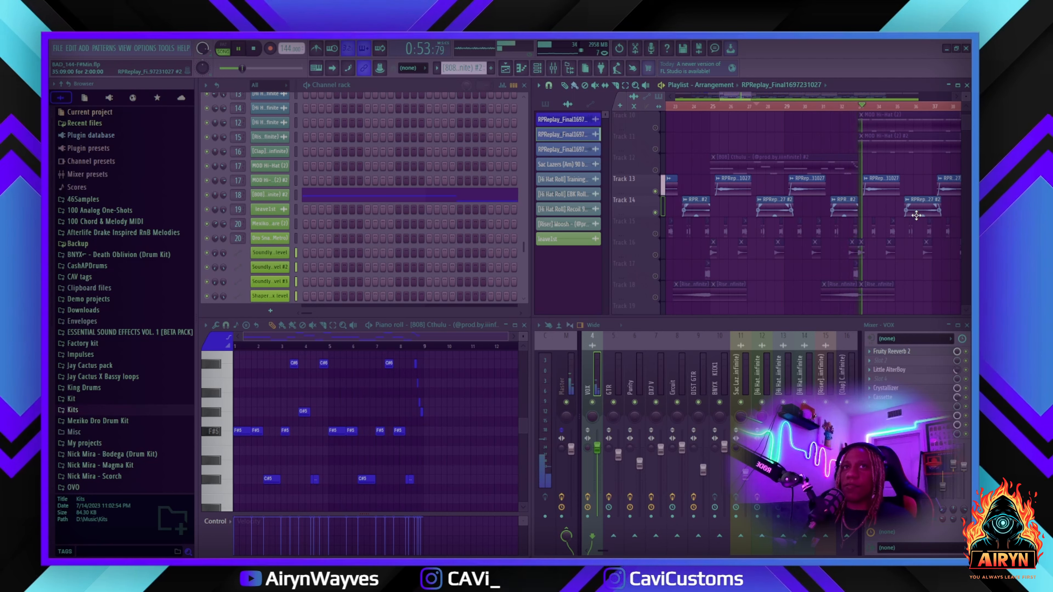
{"action": "key", "text": "space"}
Mute the vocal Tracks 14 and 13, and unmute Track 15.
{"action": "left_click", "coordinate": [655, 212]}
{"action": "left_click", "coordinate": [655, 191]}
{"action": "left_click", "coordinate": [656, 234]}
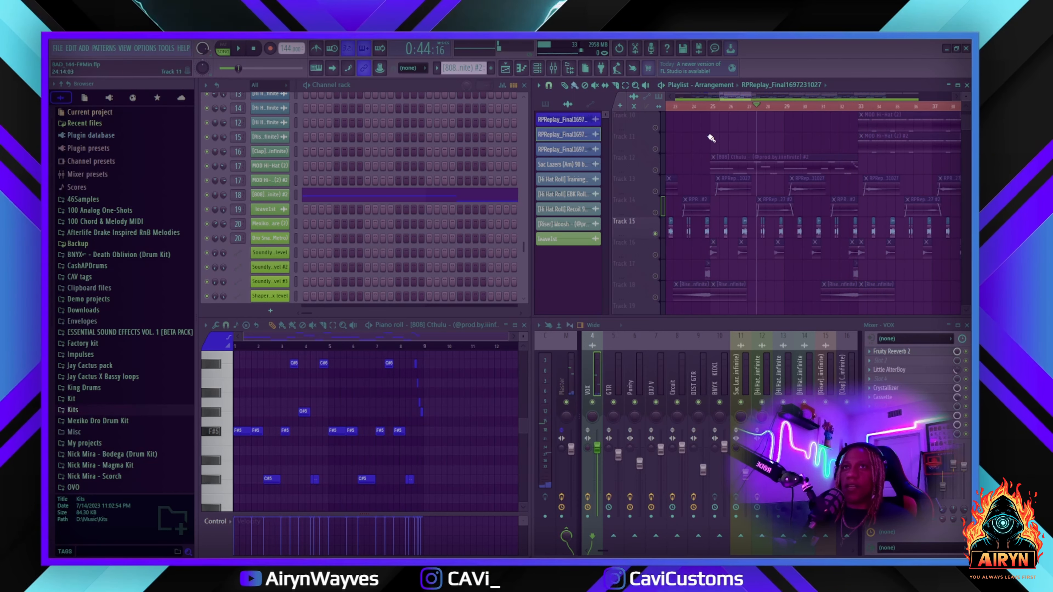
Play the short Track 15 audio clips on their own from late in bar 26 and stop playback.
{"action": "scroll", "coordinate": [731, 109], "scroll_direction": "up", "scroll_amount": 5}
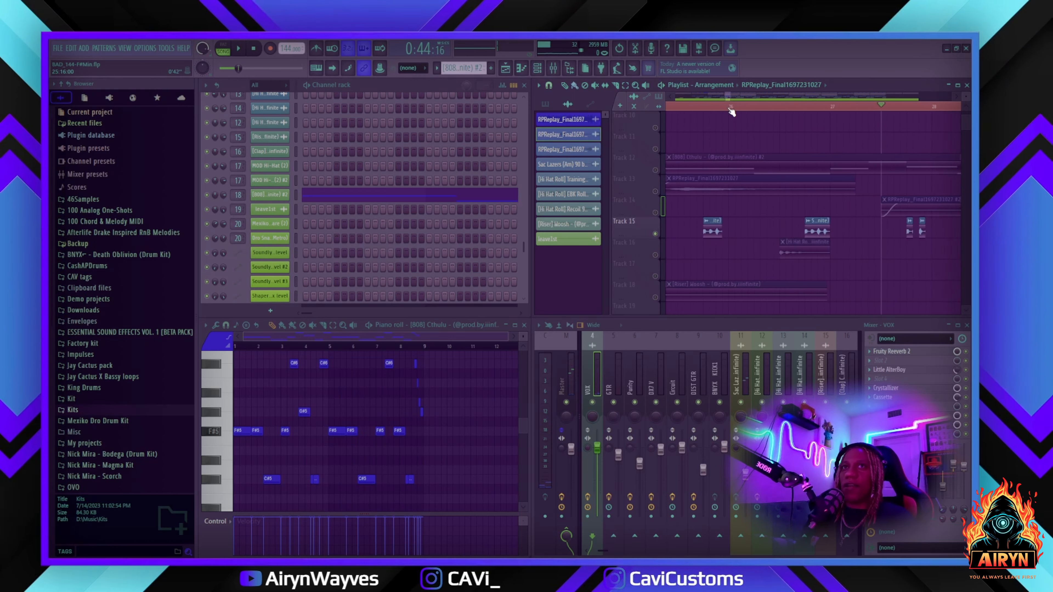
{"action": "scroll", "coordinate": [731, 111], "scroll_direction": "up", "scroll_amount": 2}
{"action": "scroll", "coordinate": [840, 114], "scroll_direction": "down", "scroll_amount": 5}
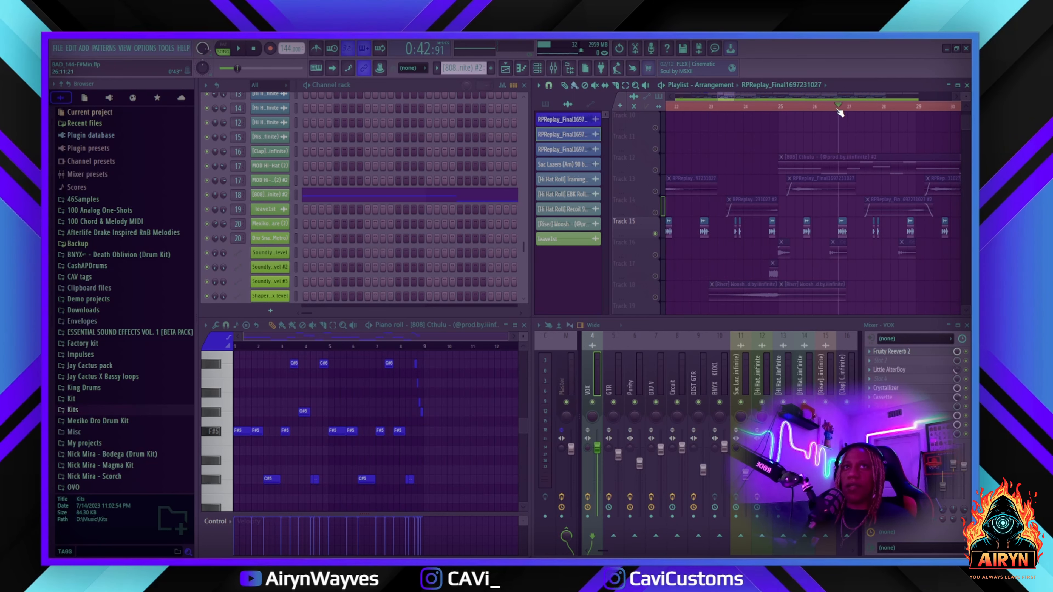
{"action": "key", "text": "space"}
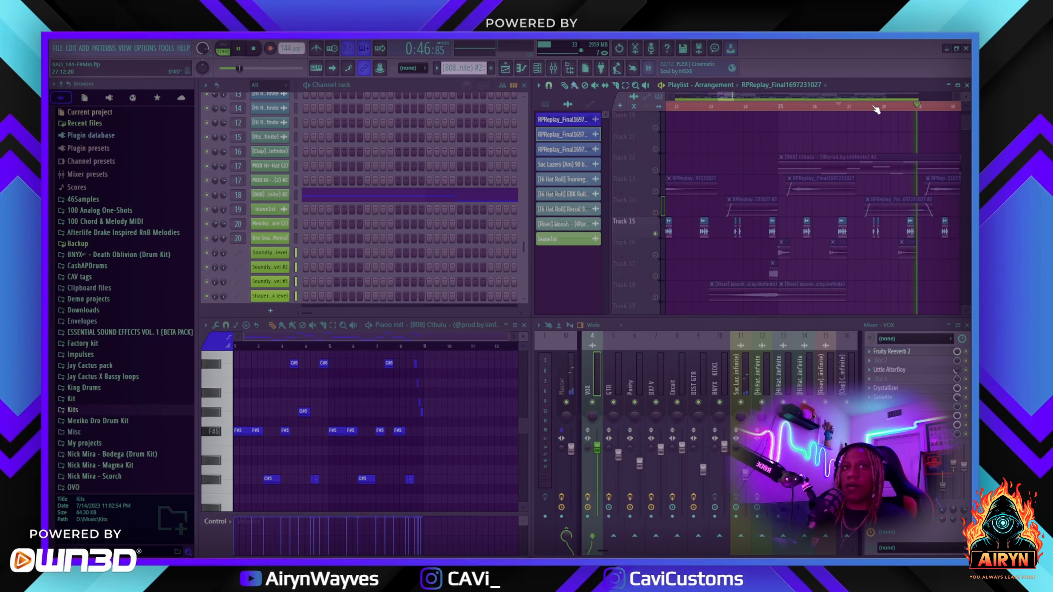
{"action": "scroll", "coordinate": [876, 109], "scroll_direction": "down", "scroll_amount": 3}
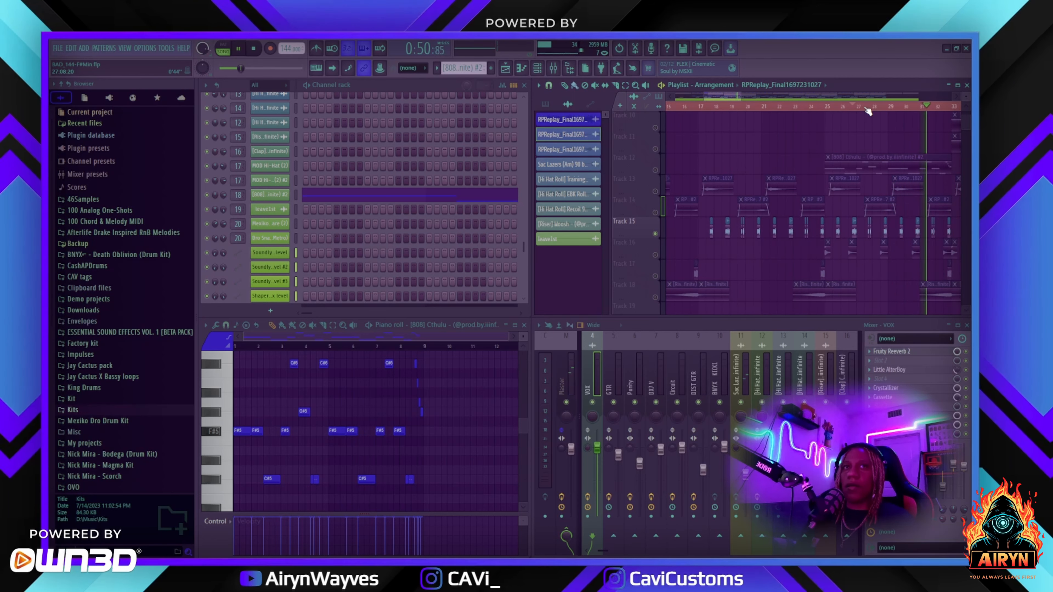
{"action": "key", "text": "space"}
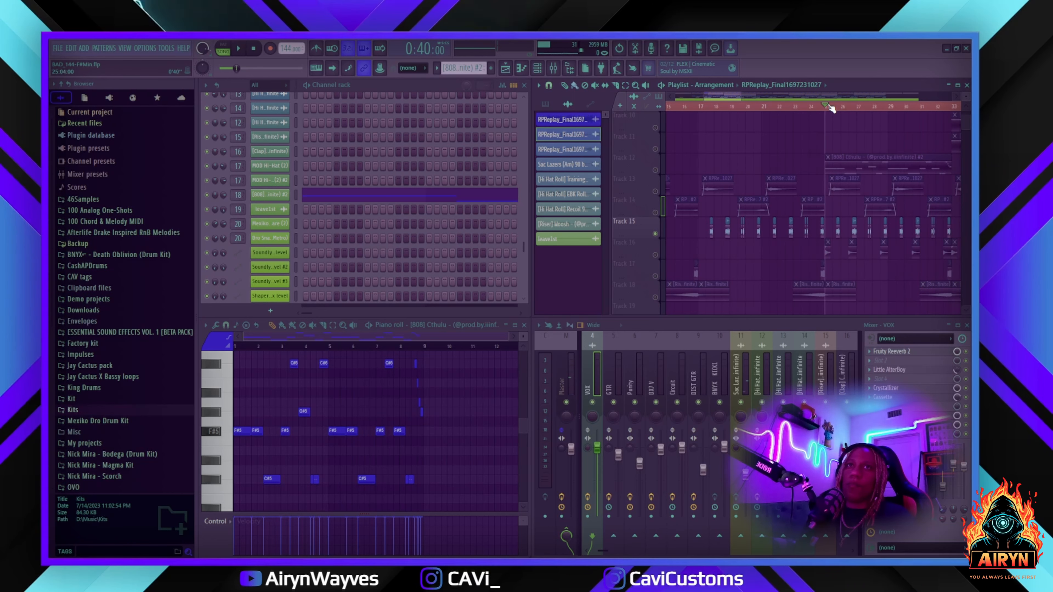
Play Track 16 on its own from bar 25, open the sampler of its [Hi Hat Roll] Recoil 90 bpm clip and stop playback.
{"action": "key", "text": "space"}
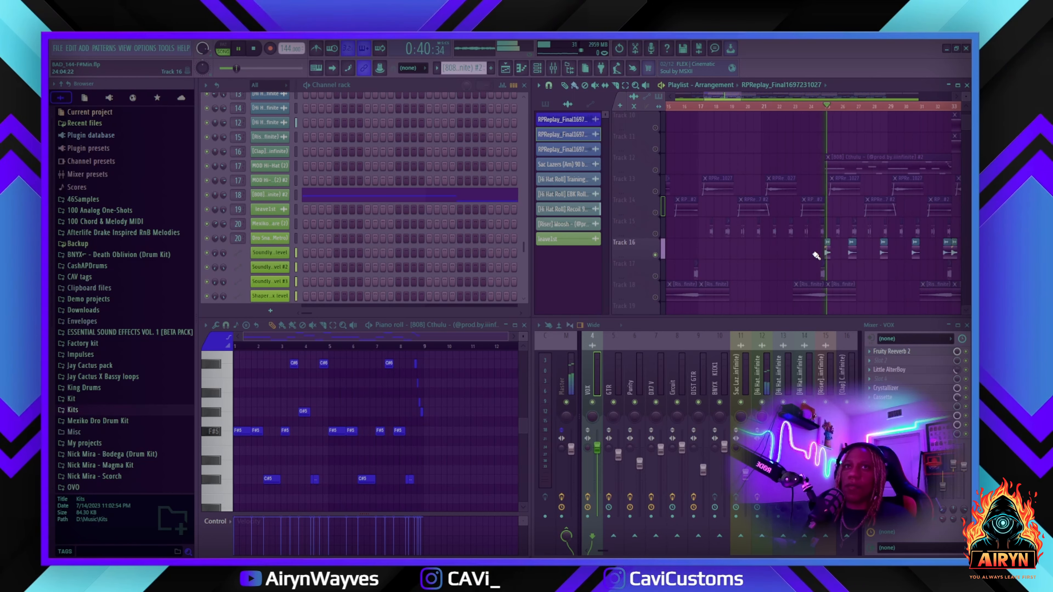
{"action": "scroll", "coordinate": [824, 110], "scroll_direction": "up", "scroll_amount": 6}
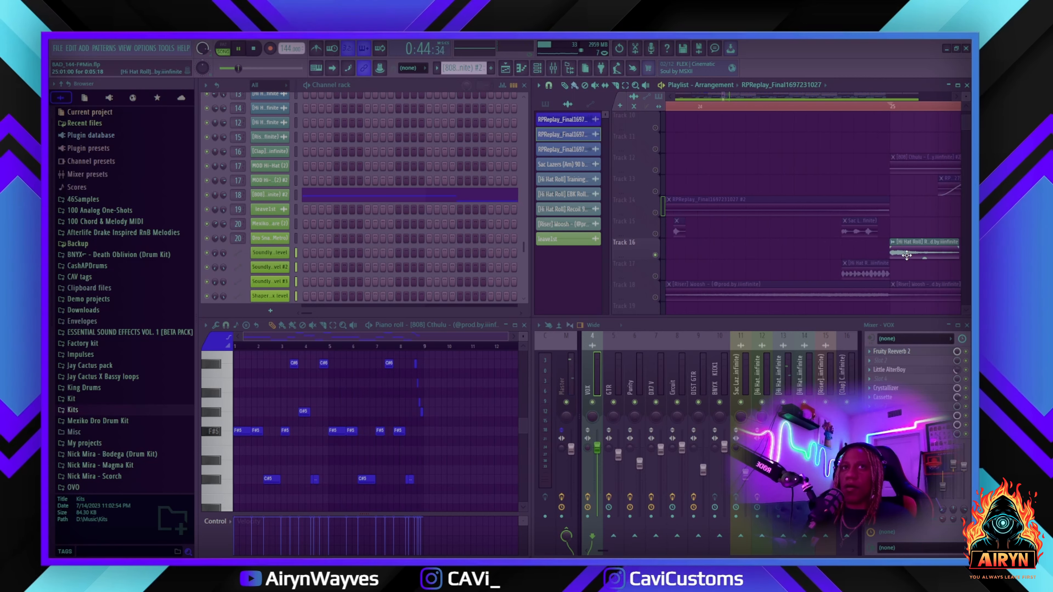
{"action": "double_click", "coordinate": [913, 253]}
{"action": "key", "text": "space"}
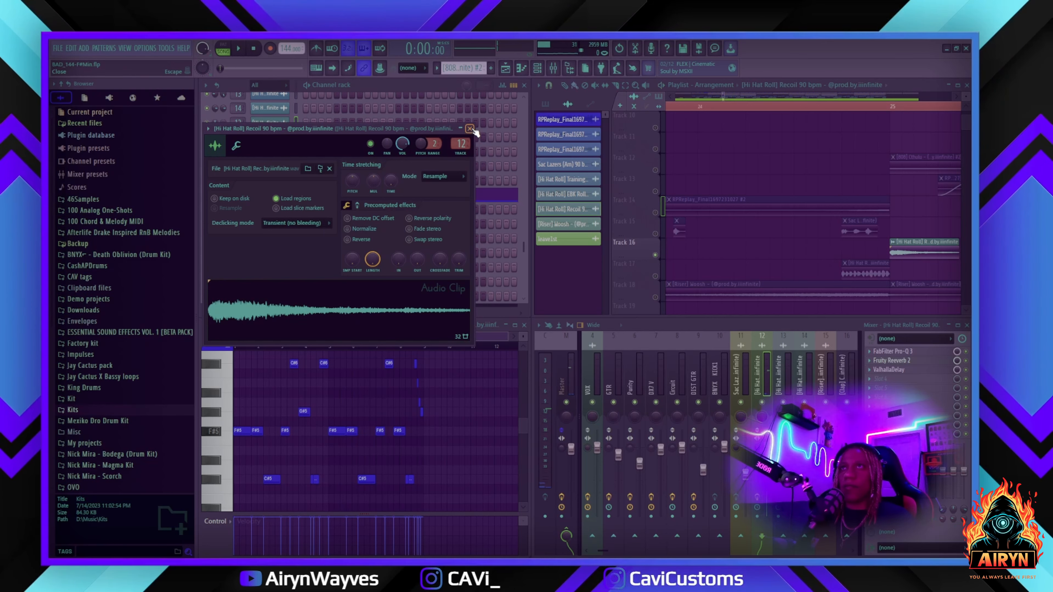
Close the Recoil clip's sampler, then briefly view the sampler of the [Hi Hat Roll] EBK Roll 2.0 90 bpm clip on Track 17 just before bar 25.
{"action": "left_click", "coordinate": [470, 129]}
{"action": "scroll", "coordinate": [798, 109], "scroll_direction": "down", "scroll_amount": 4}
{"action": "scroll", "coordinate": [800, 111], "scroll_direction": "down", "scroll_amount": 6}
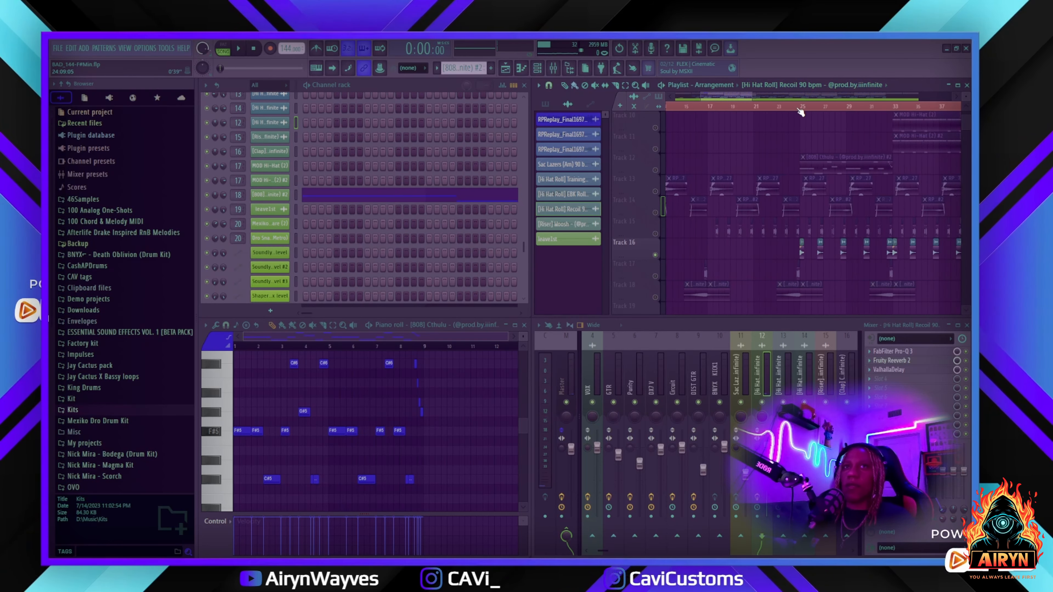
{"action": "scroll", "coordinate": [854, 227], "scroll_direction": "down", "scroll_amount": 2}
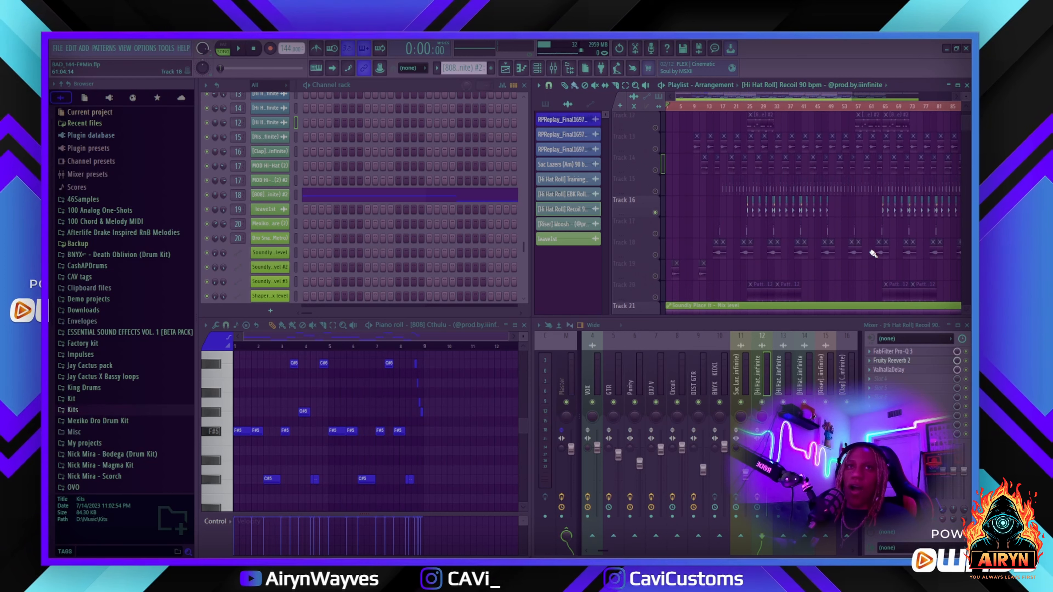
{"action": "scroll", "coordinate": [731, 108], "scroll_direction": "up", "scroll_amount": 7}
{"action": "scroll", "coordinate": [730, 111], "scroll_direction": "up", "scroll_amount": 2}
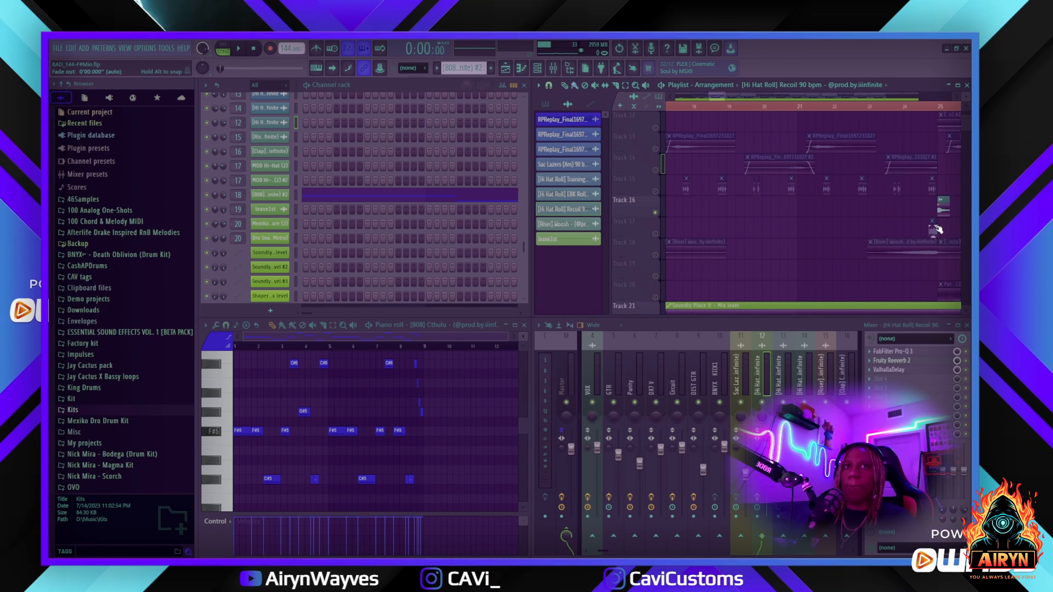
{"action": "scroll", "coordinate": [931, 108], "scroll_direction": "up", "scroll_amount": 5}
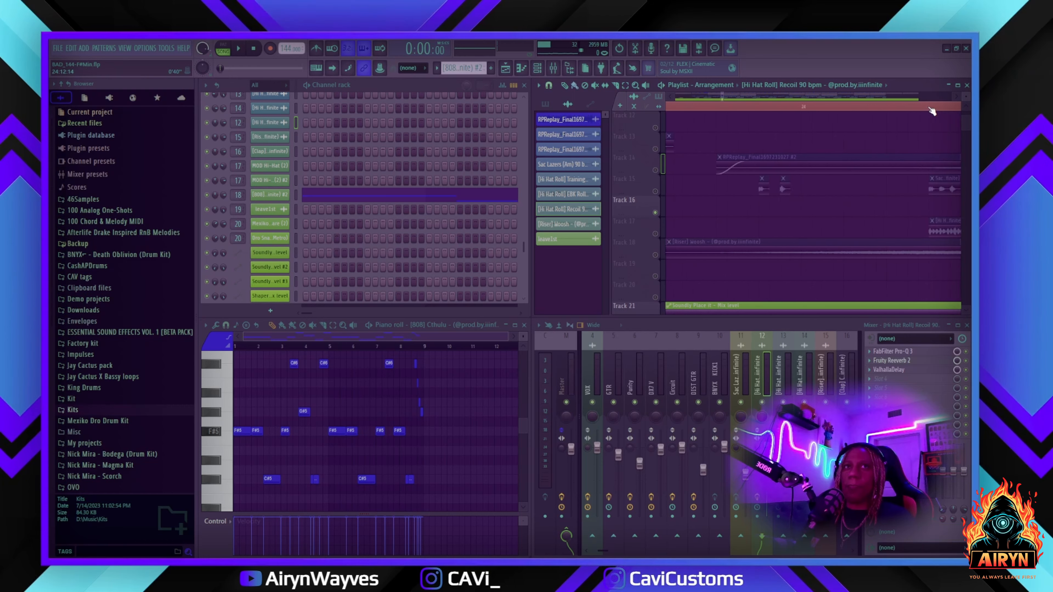
{"action": "double_click", "coordinate": [945, 232]}
{"action": "key", "text": "space"}
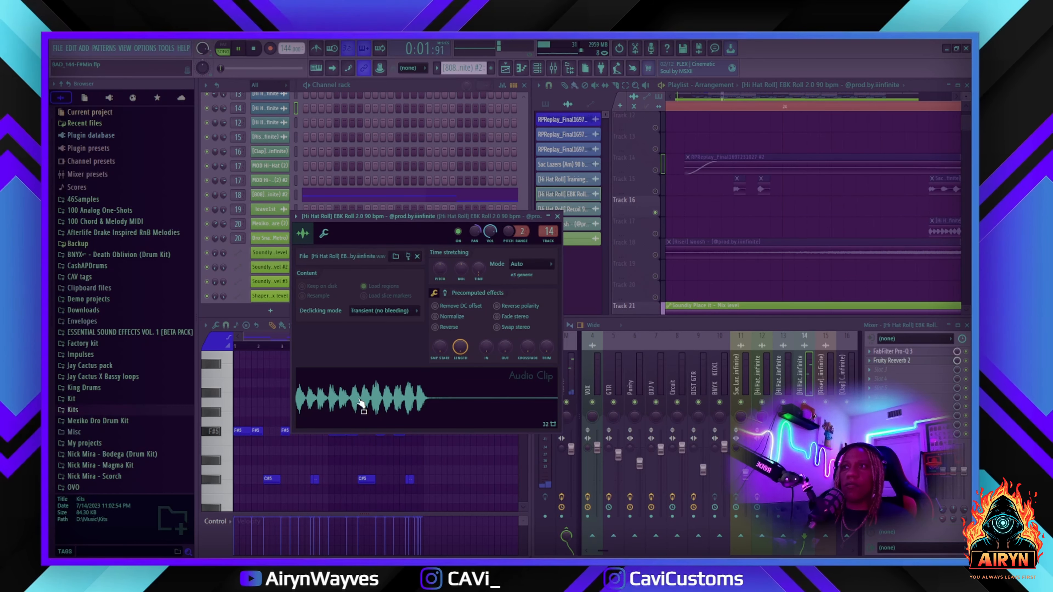
{"action": "left_click", "coordinate": [558, 216]}
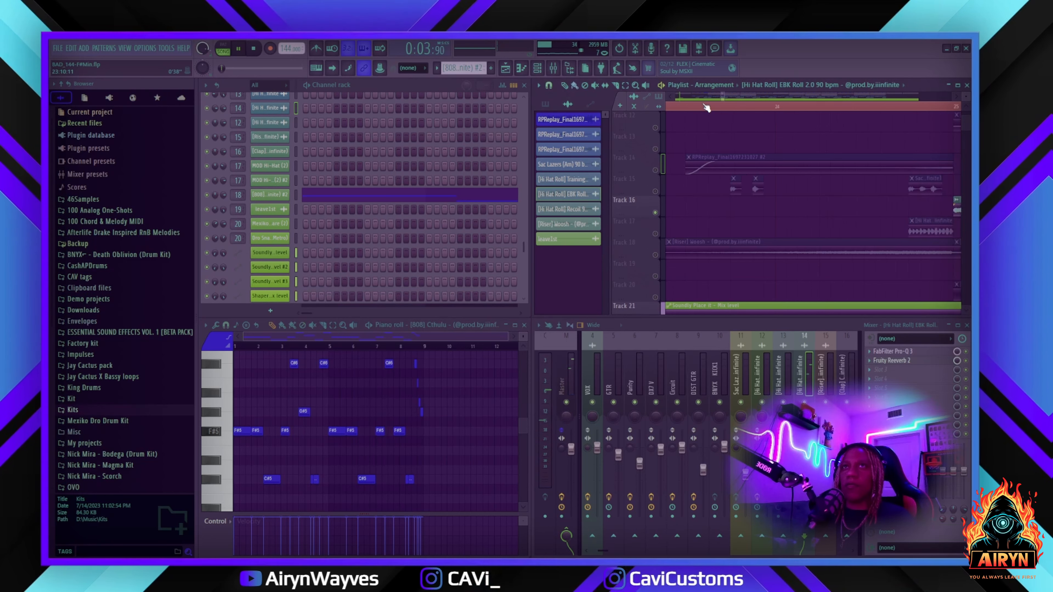
Mute Track 16 and unmute Tracks 18 and 20 in the playlist.
{"action": "scroll", "coordinate": [707, 107], "scroll_direction": "down", "scroll_amount": 5}
{"action": "right_click", "coordinate": [655, 255]}
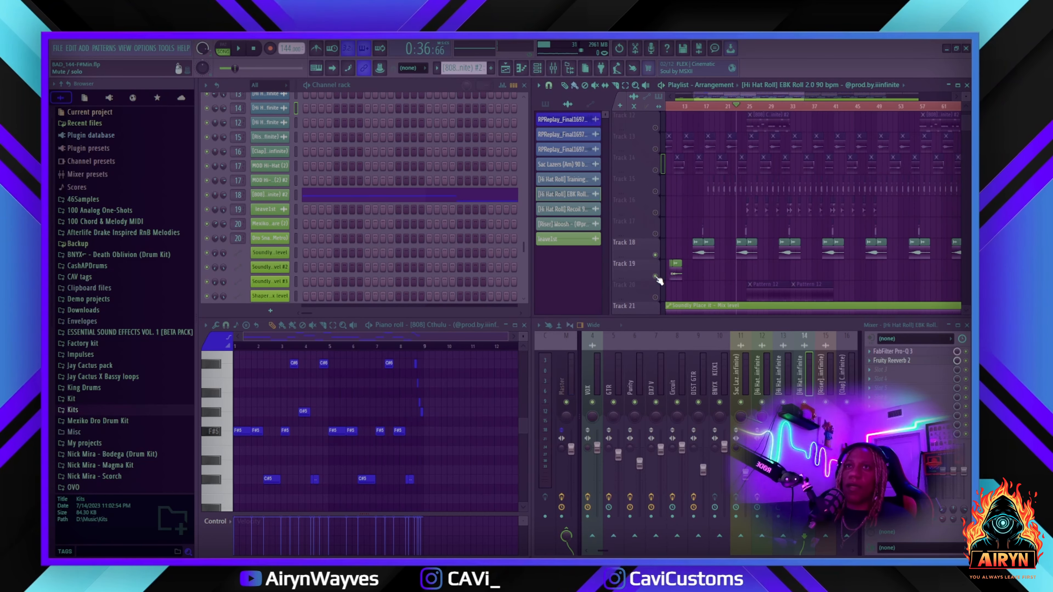
{"action": "left_click", "coordinate": [660, 295]}
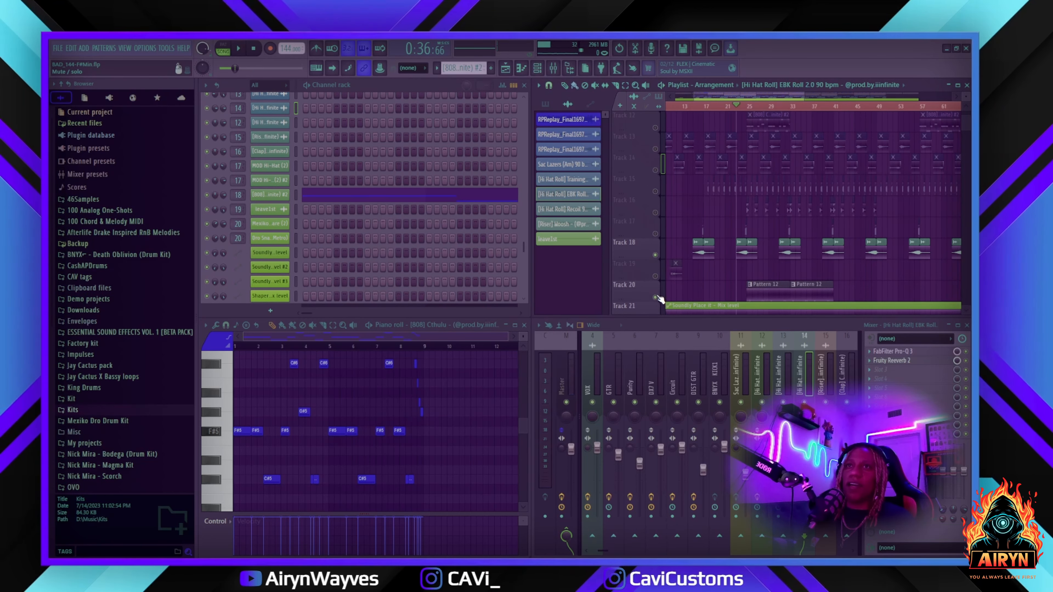
Set the playback position to bar 25, play Tracks 18 and 20 together and stop playback.
{"action": "scroll", "coordinate": [785, 108], "scroll_direction": "up", "scroll_amount": 4}
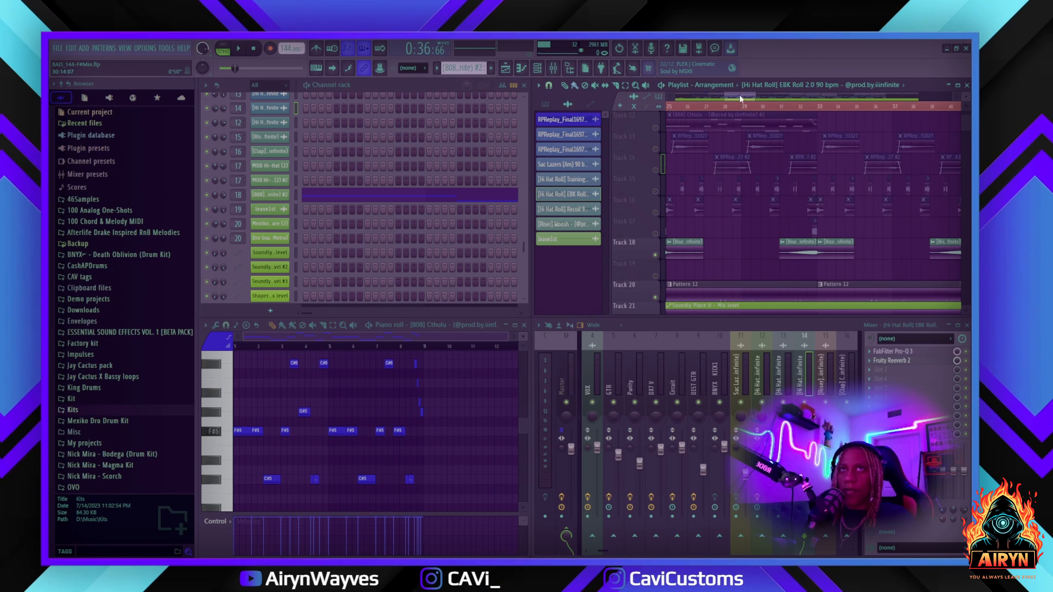
{"action": "left_click_drag", "start_coordinate": [741, 99], "coordinate": [735, 98]}
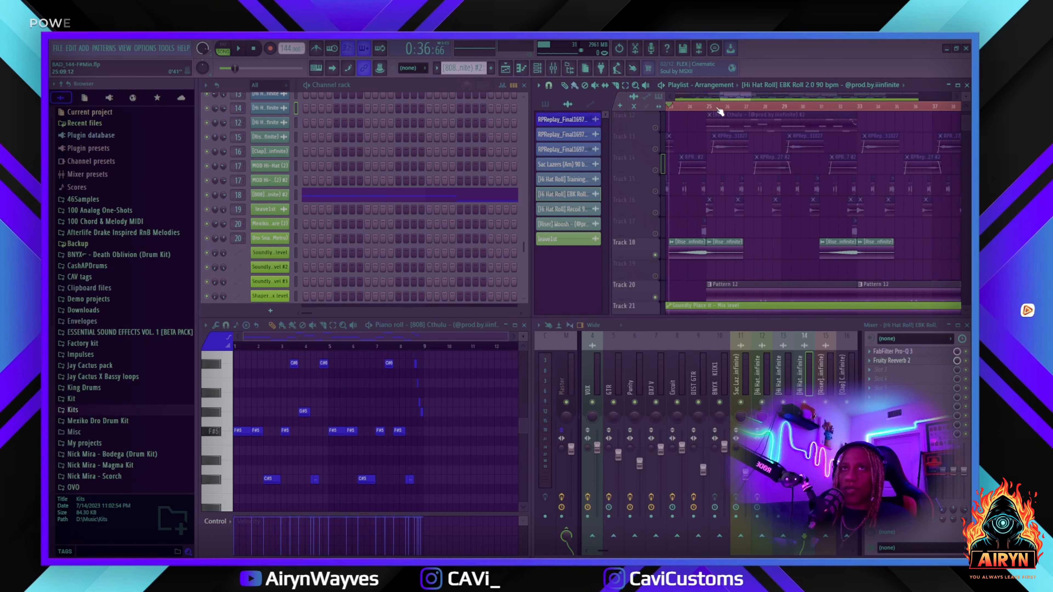
{"action": "left_click", "coordinate": [708, 107]}
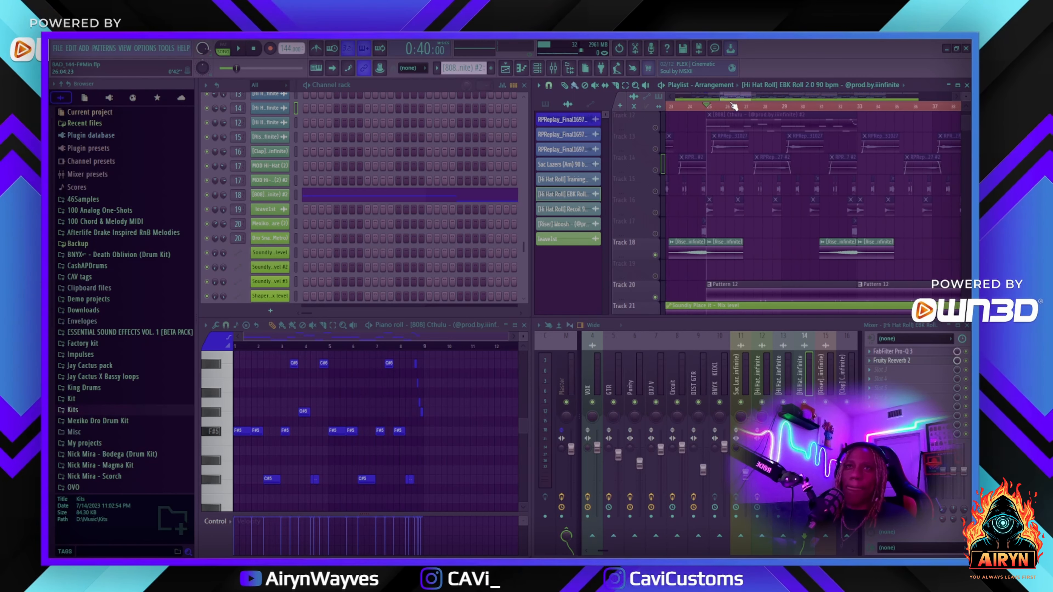
{"action": "scroll", "coordinate": [746, 110], "scroll_direction": "down", "scroll_amount": 3}
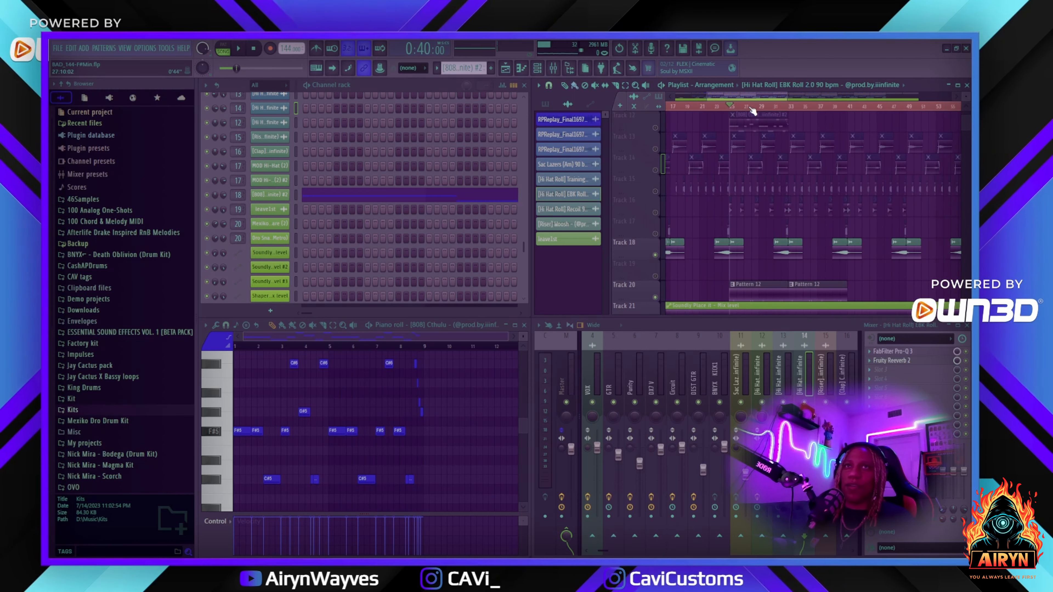
{"action": "scroll", "coordinate": [886, 108], "scroll_direction": "down", "scroll_amount": 1}
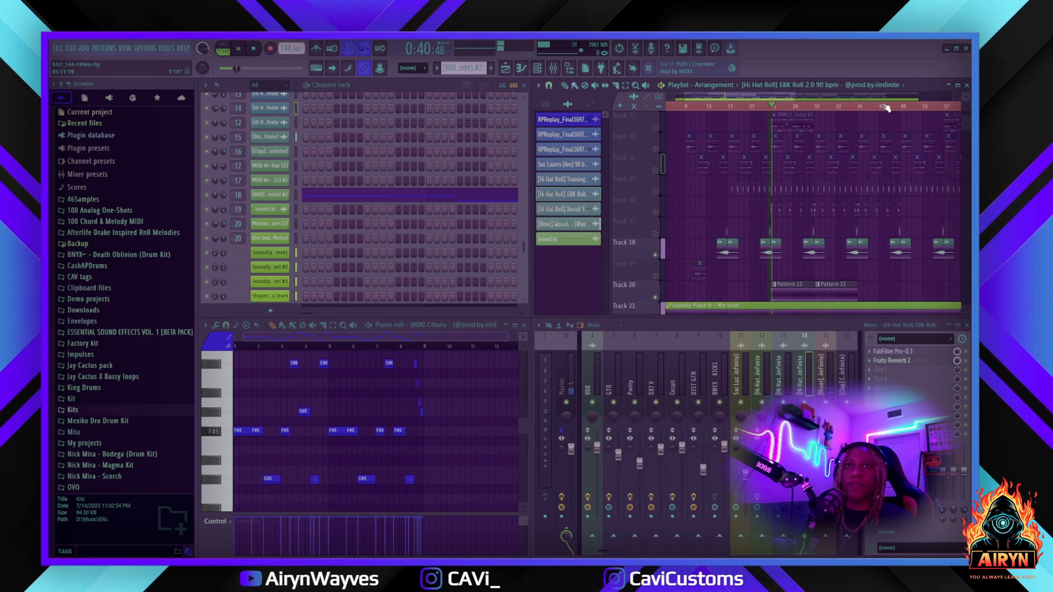
{"action": "key", "text": "space"}
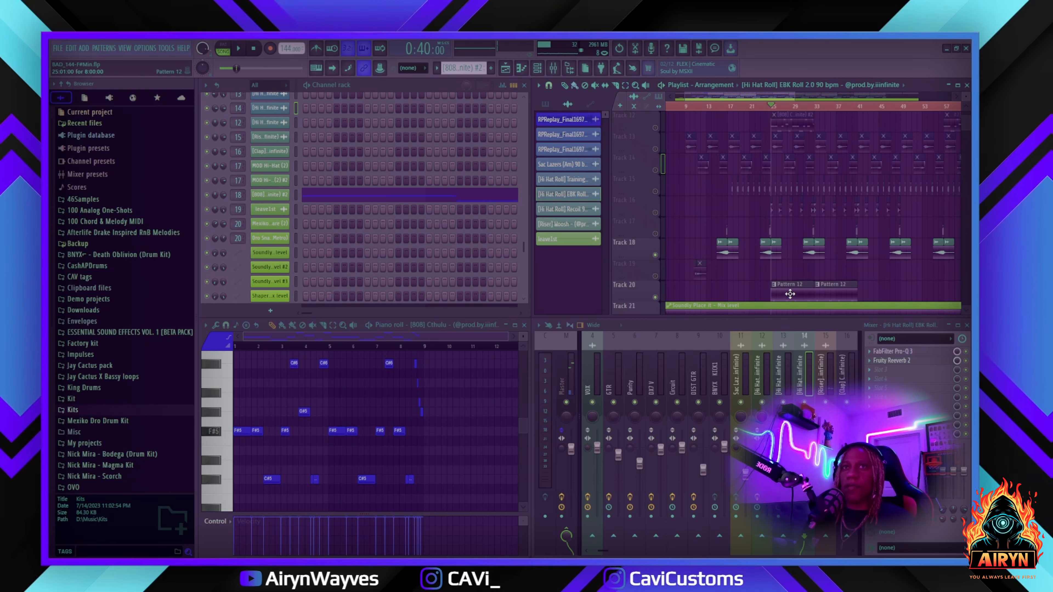
Select Pattern 12 on Track 20, view the sampler of its MexikoDro Snare (2) channel and close it.
{"action": "left_click", "coordinate": [789, 294]}
{"action": "left_click", "coordinate": [261, 224]}
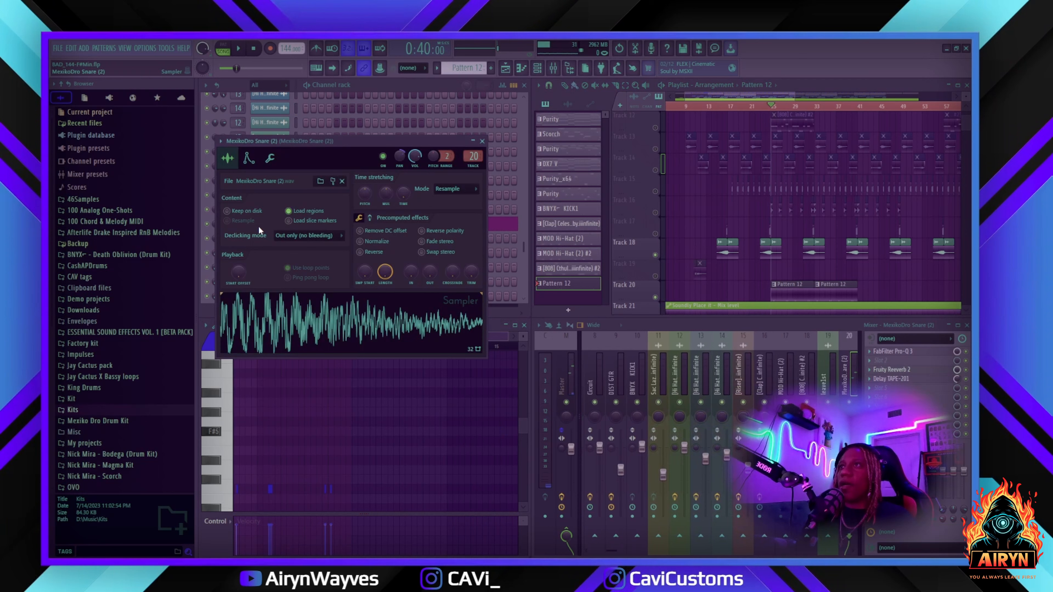
{"action": "left_click", "coordinate": [482, 142]}
Replay the Pattern 12 snare with the Track 18 riser clips from bar 25 for several bars and stop playback.
{"action": "scroll", "coordinate": [815, 107], "scroll_direction": "down", "scroll_amount": 3}
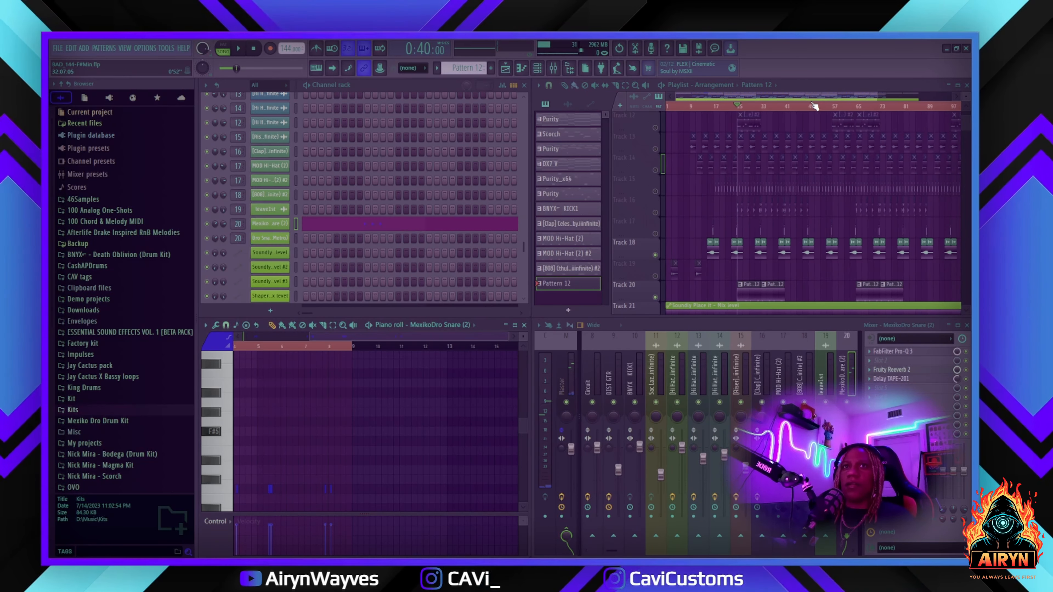
{"action": "scroll", "coordinate": [823, 109], "scroll_direction": "up", "scroll_amount": 5}
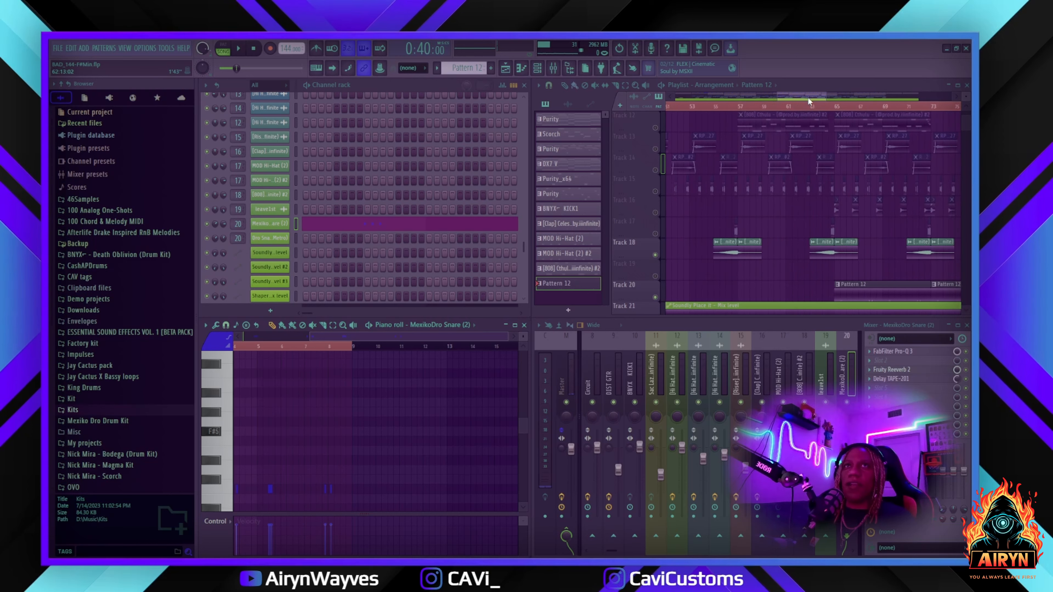
{"action": "scroll", "coordinate": [737, 204], "scroll_direction": "down", "scroll_amount": 3}
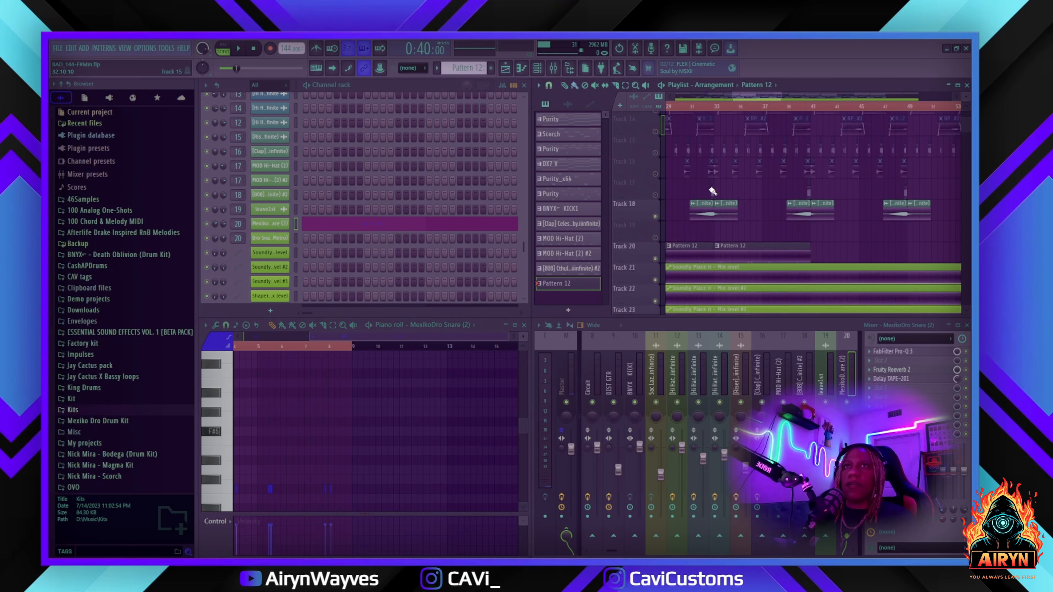
{"action": "scroll", "coordinate": [726, 111], "scroll_direction": "down", "scroll_amount": 5}
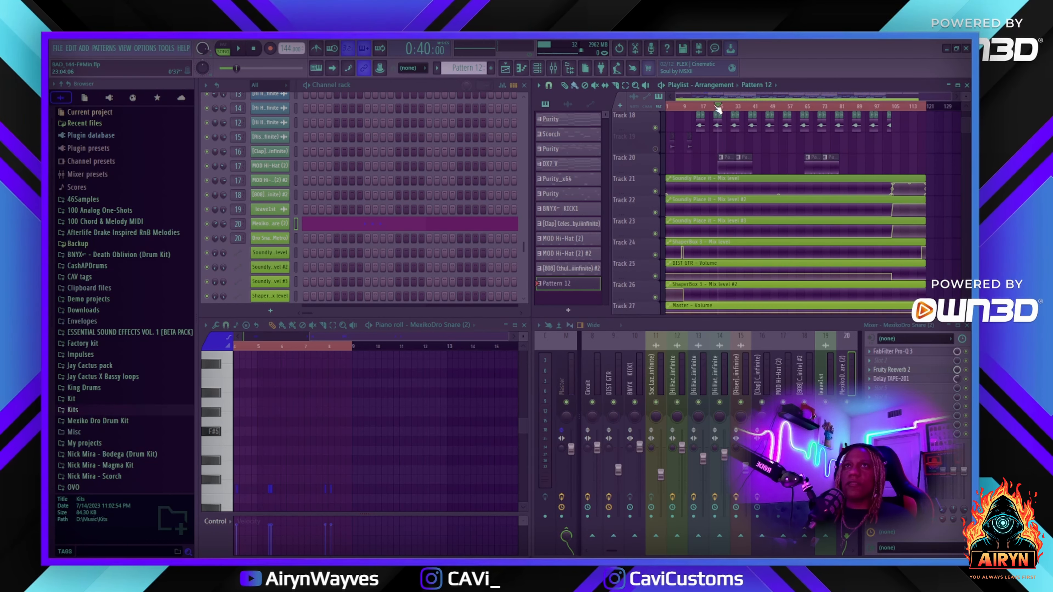
{"action": "key", "text": "space"}
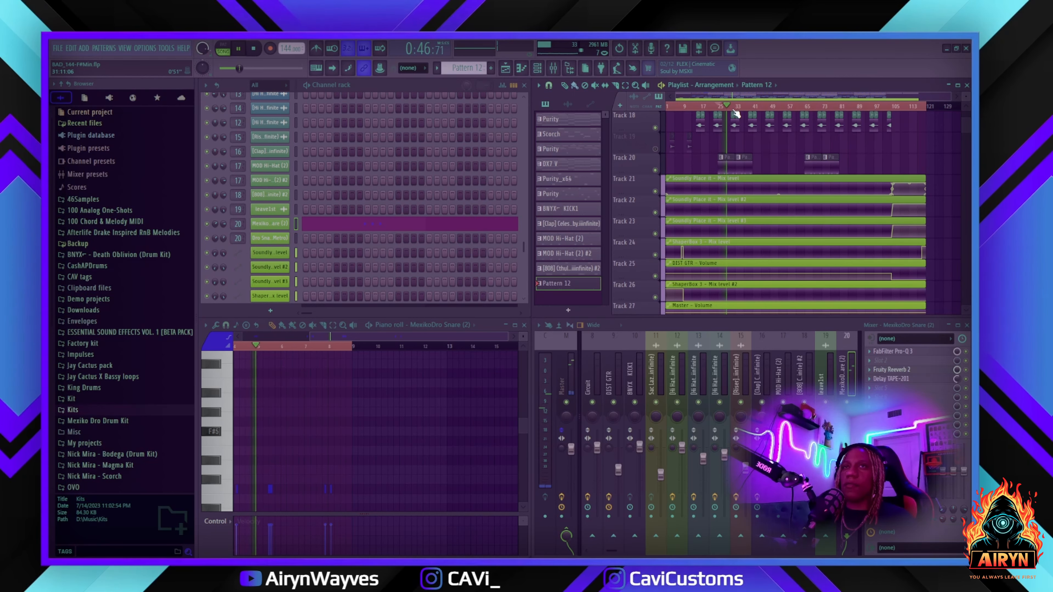
{"action": "key", "text": "space"}
Mute Tracks 20 and 18 in the playlist.
{"action": "scroll", "coordinate": [791, 175], "scroll_direction": "up", "scroll_amount": 3}
{"action": "scroll", "coordinate": [791, 175], "scroll_direction": "up", "scroll_amount": 3}
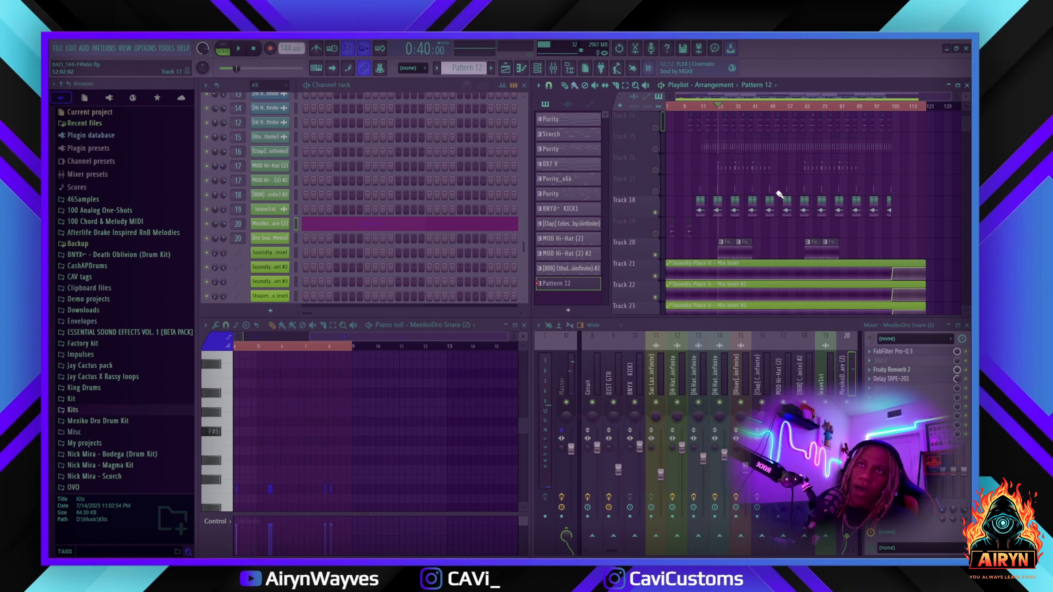
{"action": "left_click", "coordinate": [655, 298]}
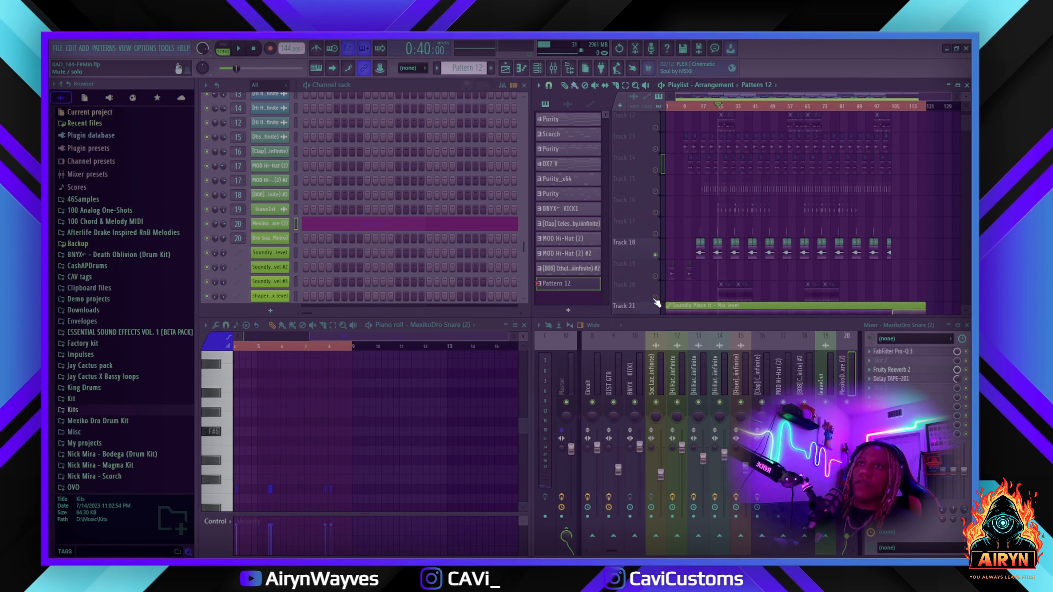
{"action": "left_click", "coordinate": [655, 255]}
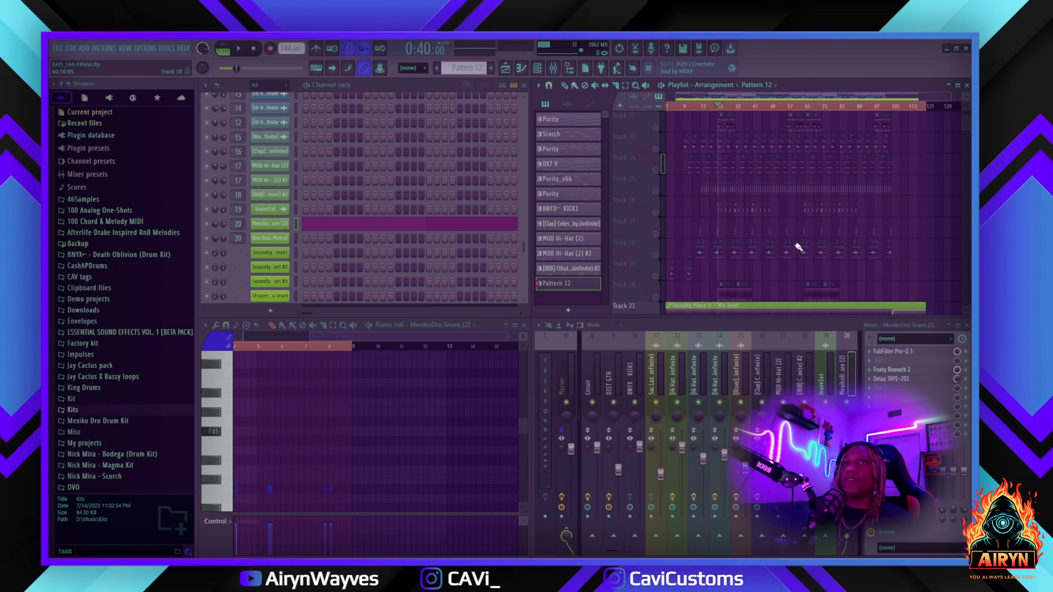
Examine the automation clips on Tracks 21 to 27, including how the Master - Volume curve ends just before bar 121.
{"action": "scroll", "coordinate": [798, 247], "scroll_direction": "up", "scroll_amount": 11}
{"action": "scroll", "coordinate": [774, 232], "scroll_direction": "down", "scroll_amount": 16}
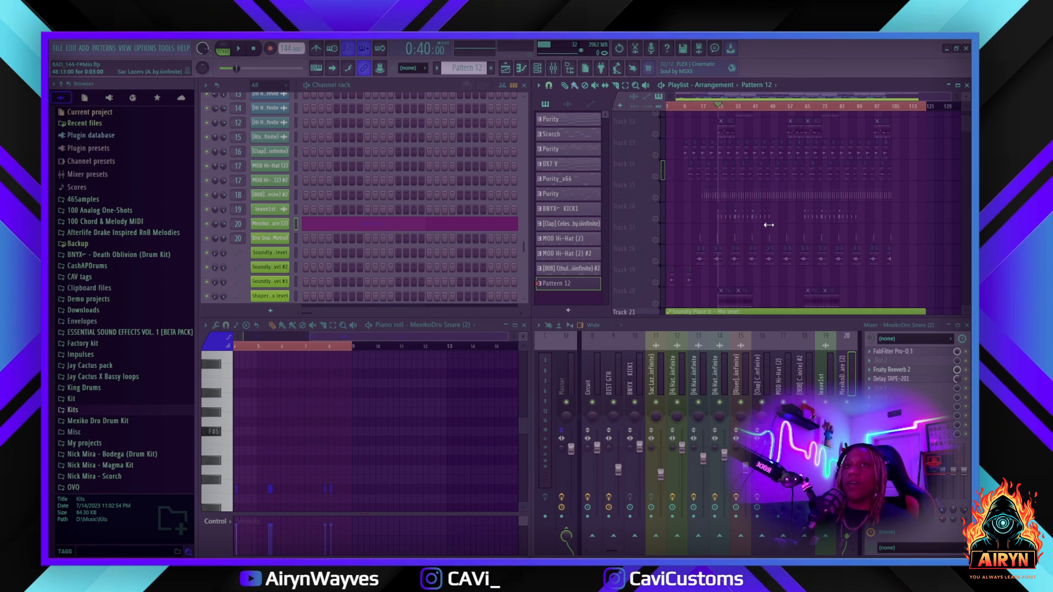
{"action": "scroll", "coordinate": [705, 227], "scroll_direction": "down", "scroll_amount": 1}
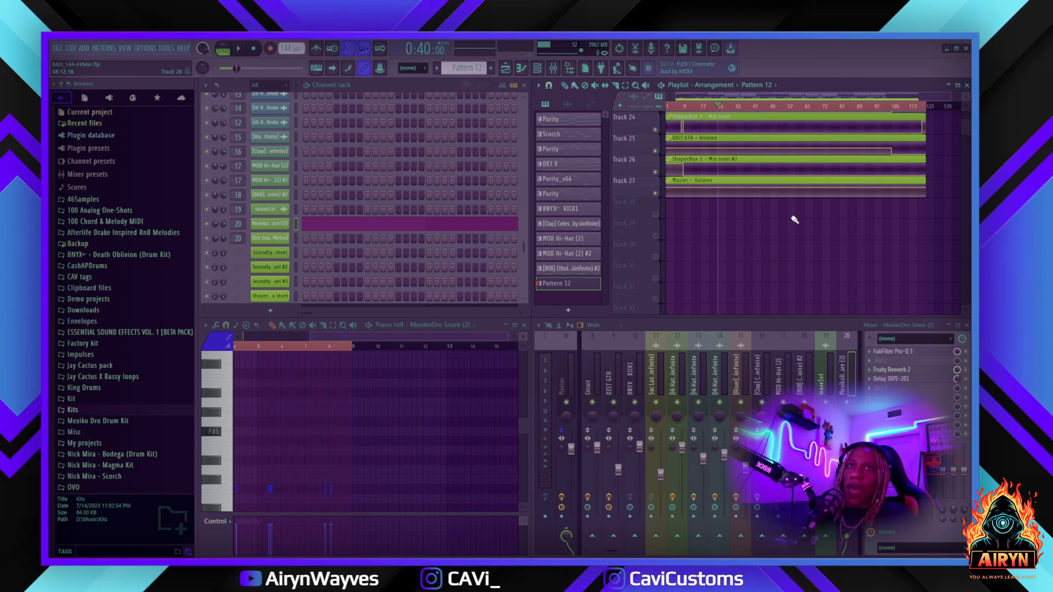
{"action": "scroll", "coordinate": [771, 213], "scroll_direction": "down", "scroll_amount": 2}
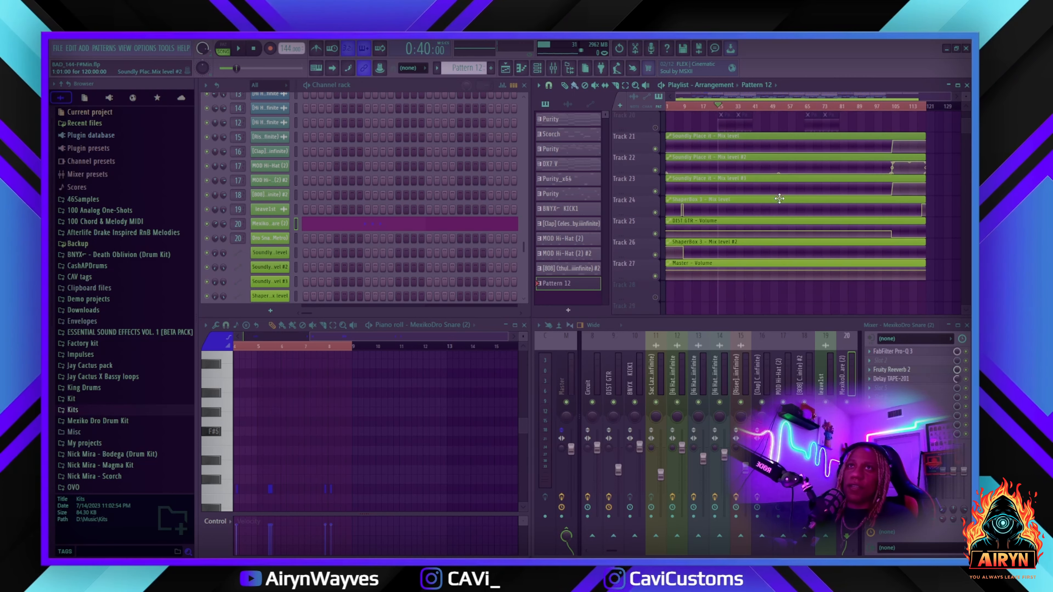
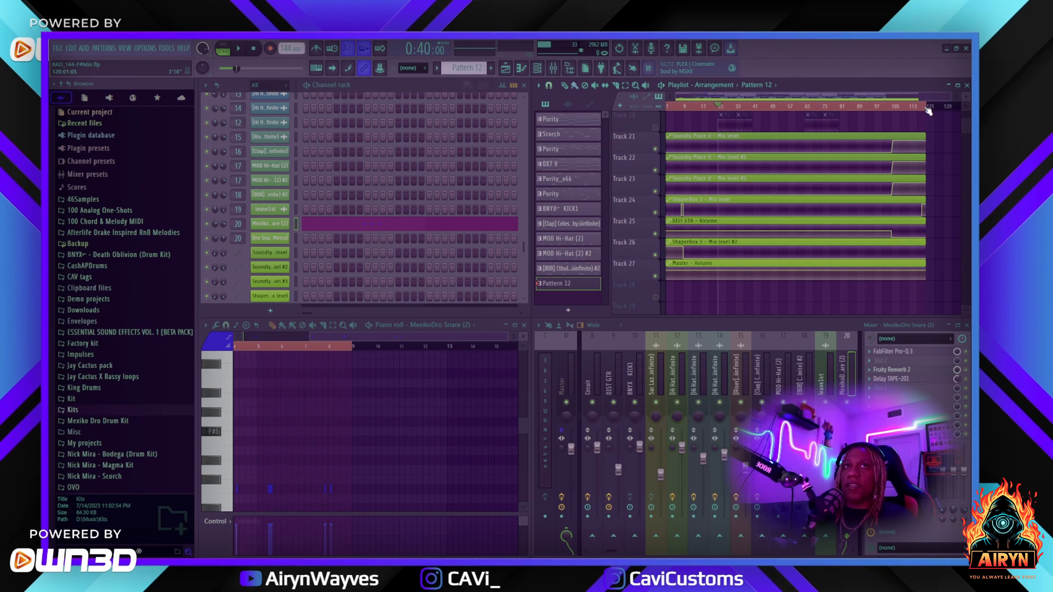
{"action": "scroll", "coordinate": [931, 106], "scroll_direction": "up", "scroll_amount": 6}
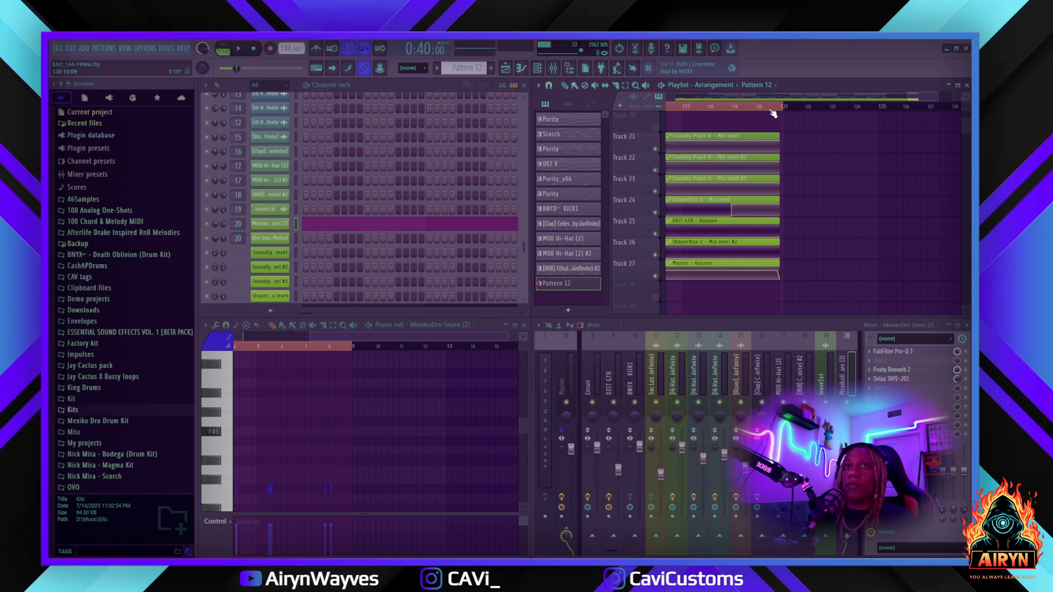
{"action": "scroll", "coordinate": [773, 109], "scroll_direction": "down", "scroll_amount": 6}
{"action": "scroll", "coordinate": [771, 110], "scroll_direction": "down", "scroll_amount": 2}
{"action": "scroll", "coordinate": [734, 218], "scroll_direction": "up", "scroll_amount": 3}
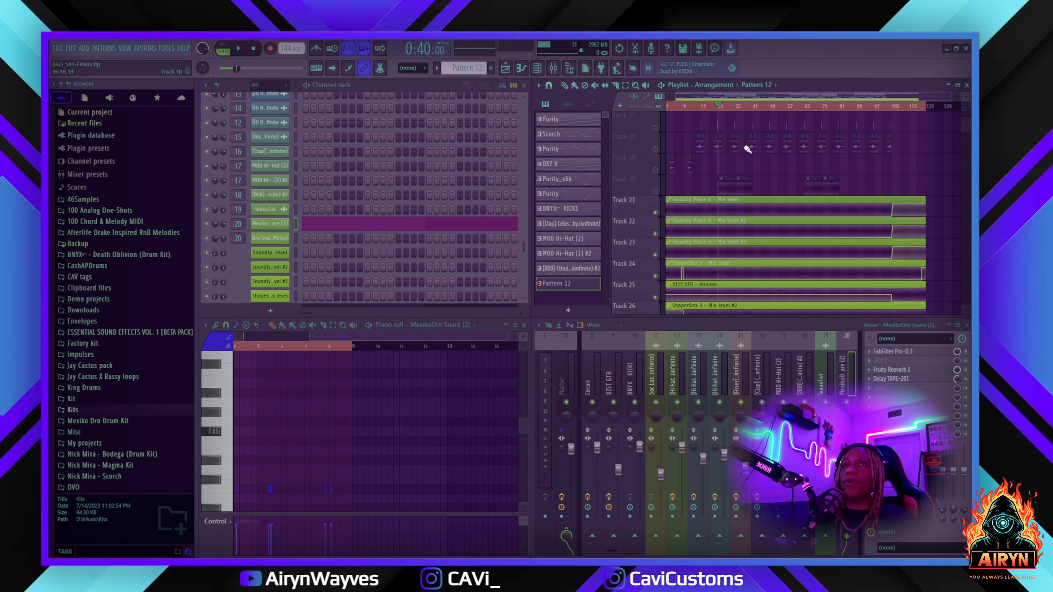
Compare the melody patterns on the first playlist tracks with the Soundly Place It, ShaperBox 3 and volume automation clips.
{"action": "scroll", "coordinate": [738, 188], "scroll_direction": "up", "scroll_amount": 5}
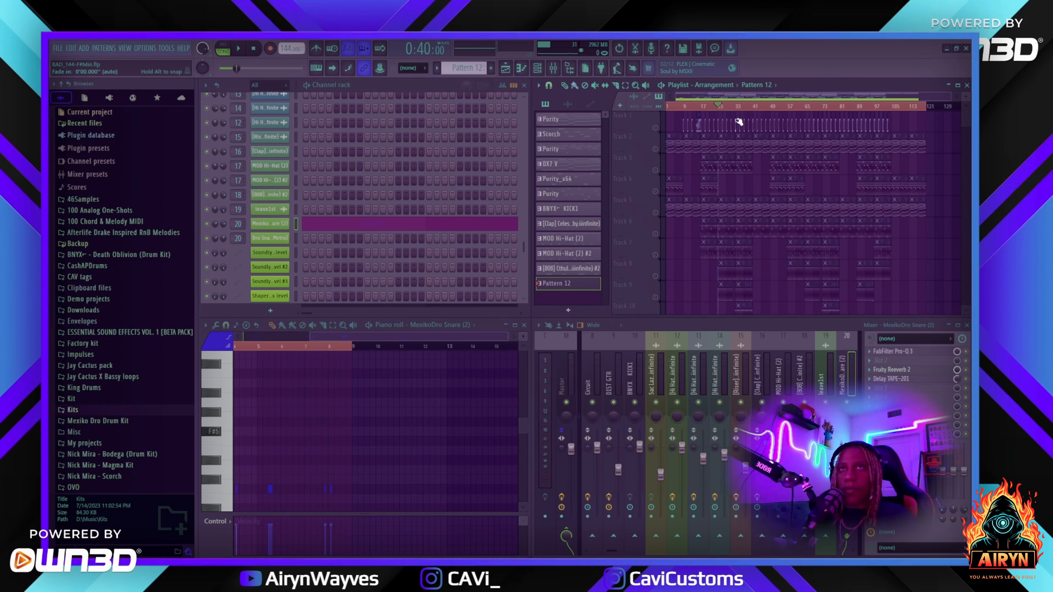
{"action": "scroll", "coordinate": [908, 294], "scroll_direction": "down", "scroll_amount": 7}
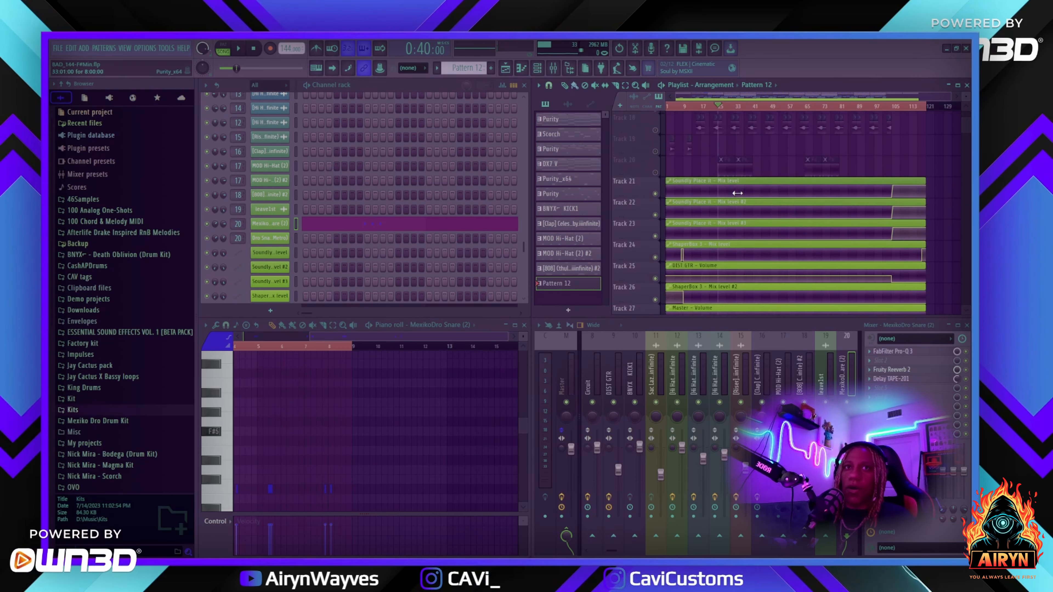
{"action": "scroll", "coordinate": [794, 113], "scroll_direction": "up", "scroll_amount": 2}
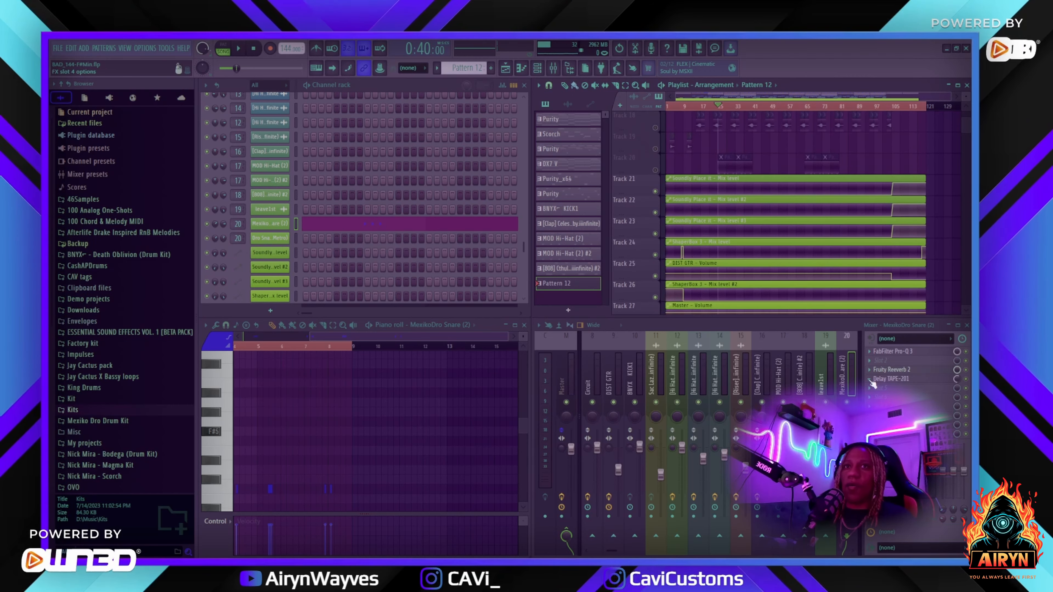
{"action": "scroll", "coordinate": [702, 379], "scroll_direction": "down", "scroll_amount": 3}
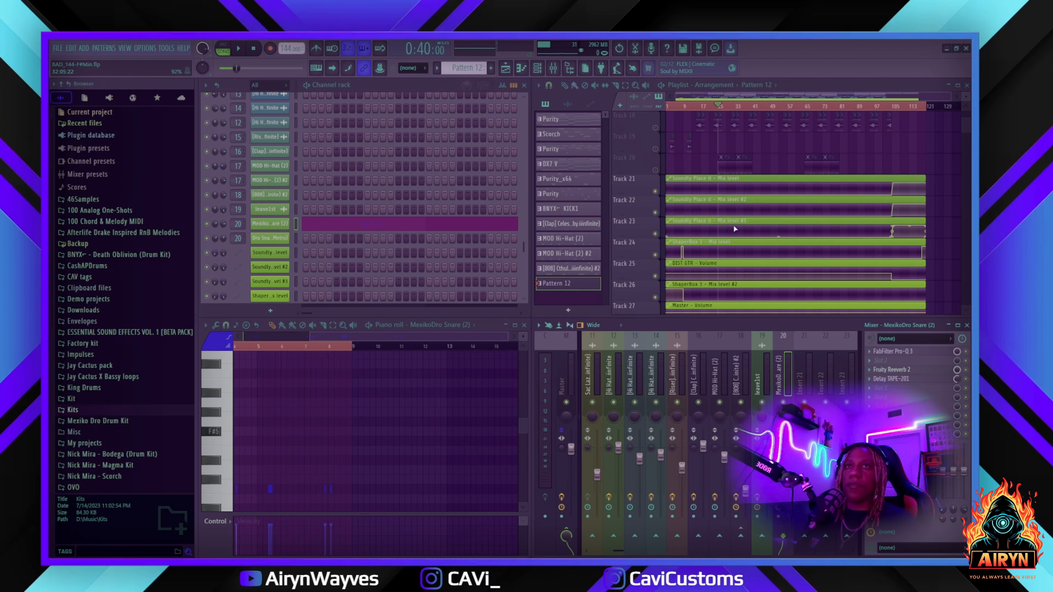
{"action": "scroll", "coordinate": [734, 225], "scroll_direction": "up", "scroll_amount": 6}
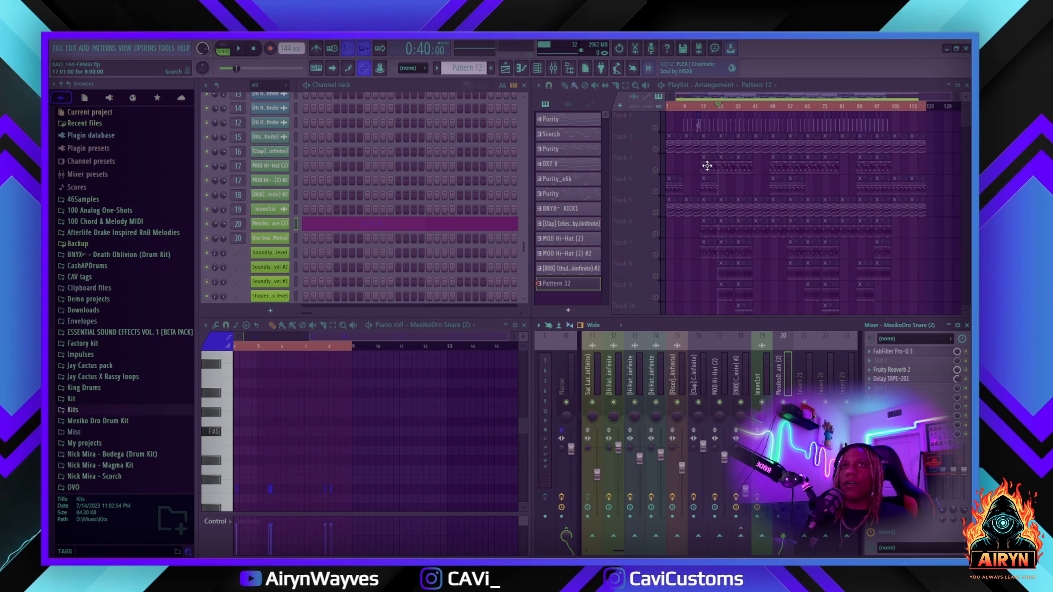
{"action": "scroll", "coordinate": [713, 166], "scroll_direction": "down", "scroll_amount": 6}
{"action": "scroll", "coordinate": [729, 145], "scroll_direction": "down", "scroll_amount": 1}
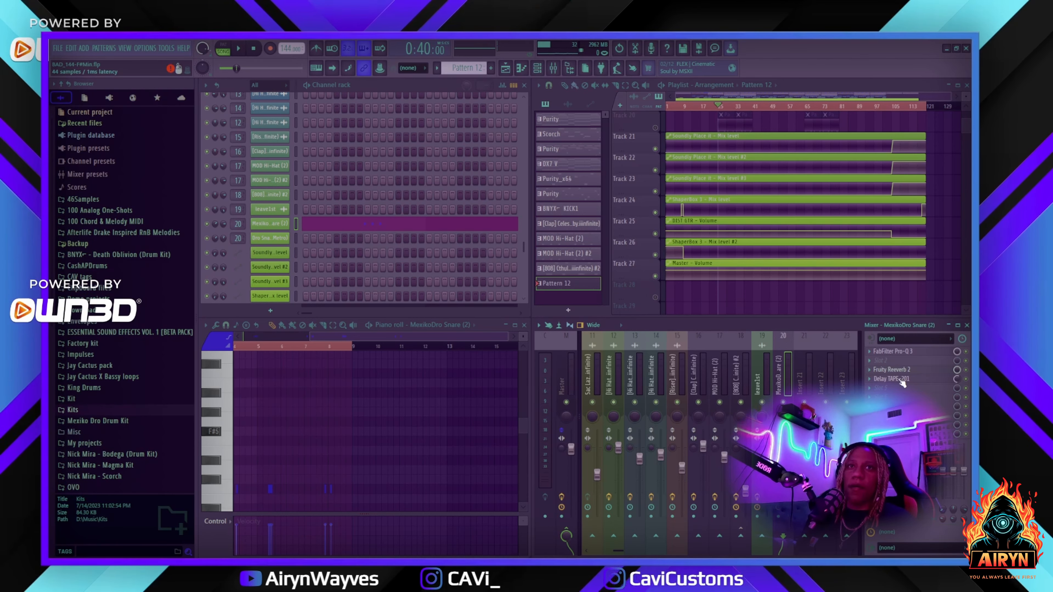
Bring up the options for the Delay TAPE-201 mix level and review the automation clips on Tracks 21 to 27.
{"action": "right_click", "coordinate": [956, 381]}
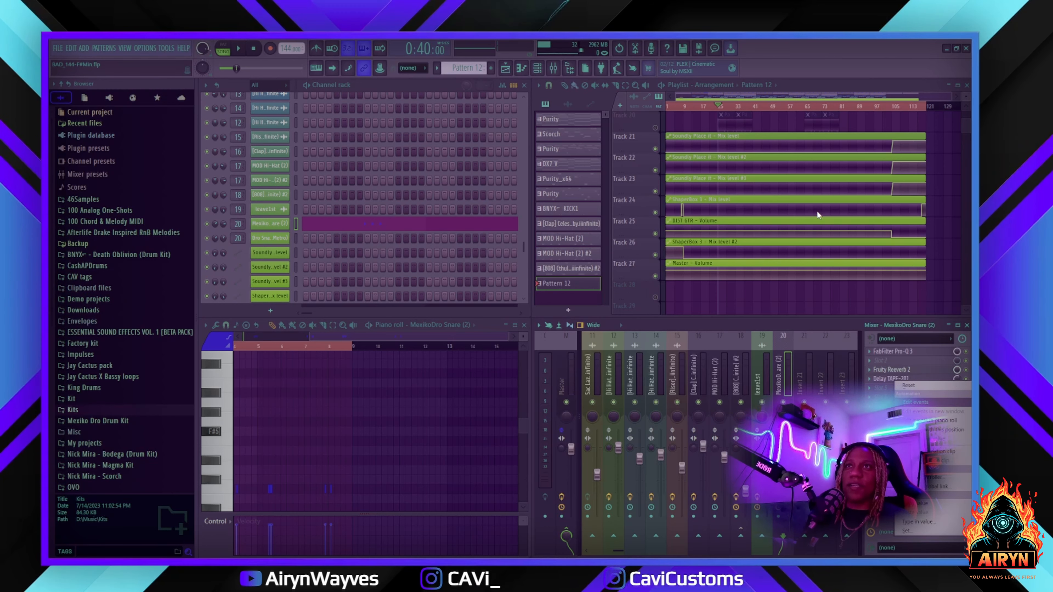
{"action": "left_click", "coordinate": [713, 321]}
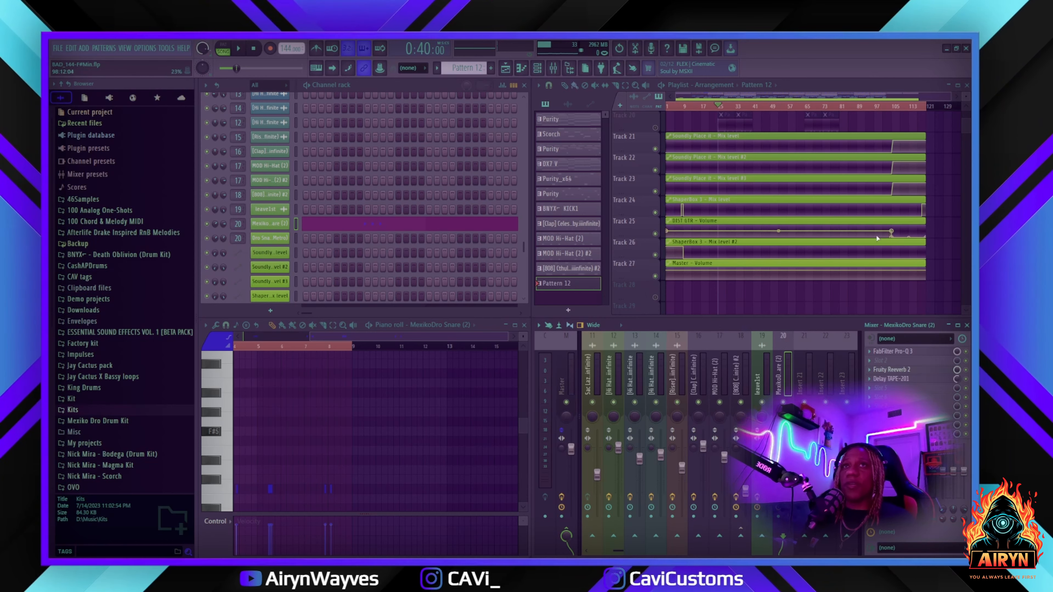
{"action": "scroll", "coordinate": [877, 238], "scroll_direction": "up", "scroll_amount": 3}
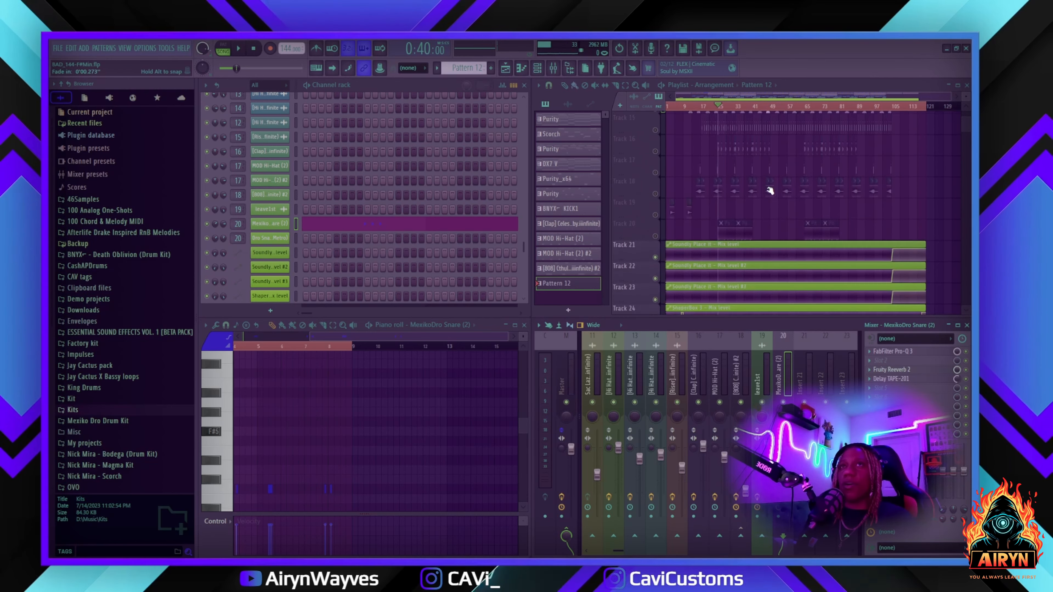
{"action": "scroll", "coordinate": [770, 191], "scroll_direction": "down", "scroll_amount": 3}
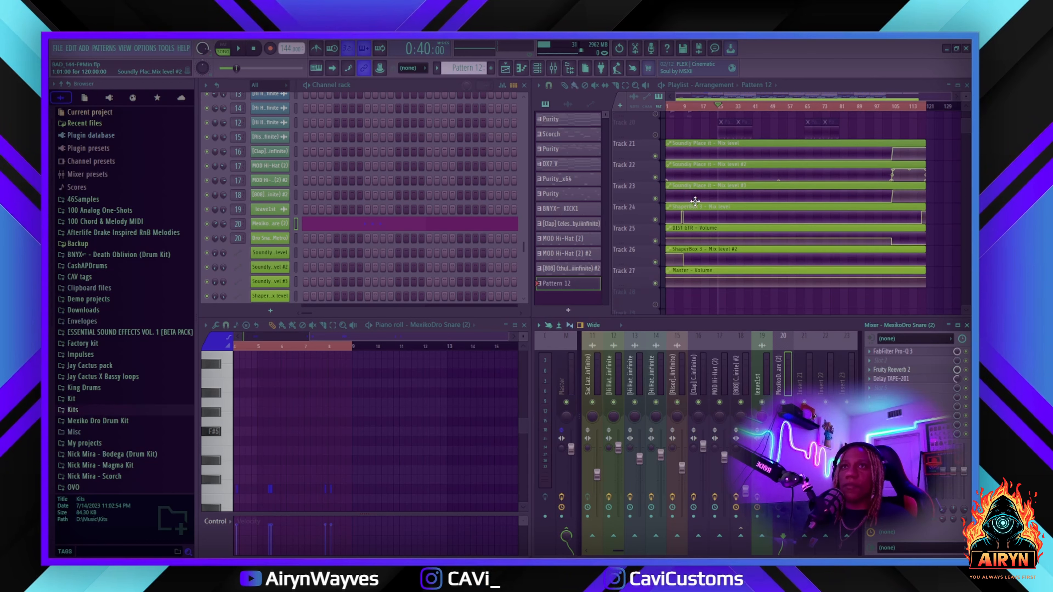
{"action": "scroll", "coordinate": [684, 107], "scroll_direction": "up", "scroll_amount": 1}
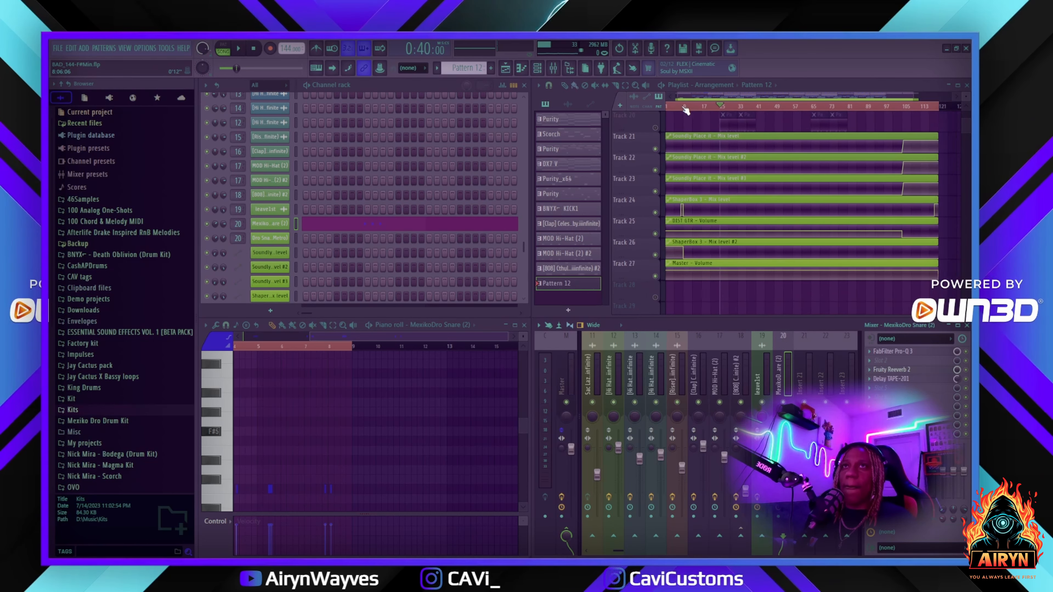
Inspect the ShaperBox 3 - Mix level automation on Track 24 up close around bars 8 and 9.
{"action": "scroll", "coordinate": [685, 108], "scroll_direction": "up", "scroll_amount": 3}
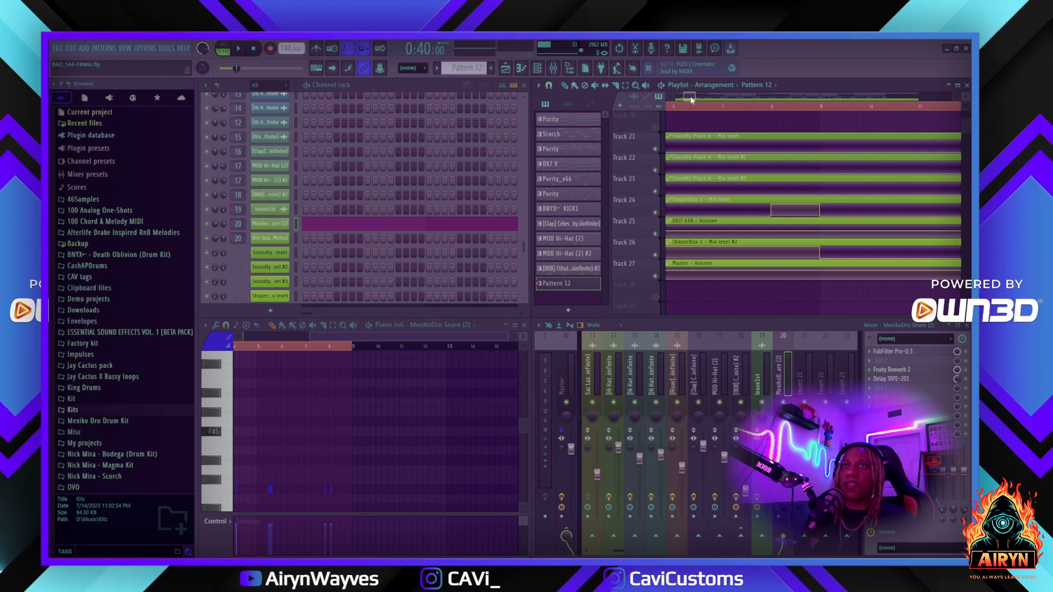
{"action": "left_click_drag", "start_coordinate": [691, 97], "coordinate": [689, 96]}
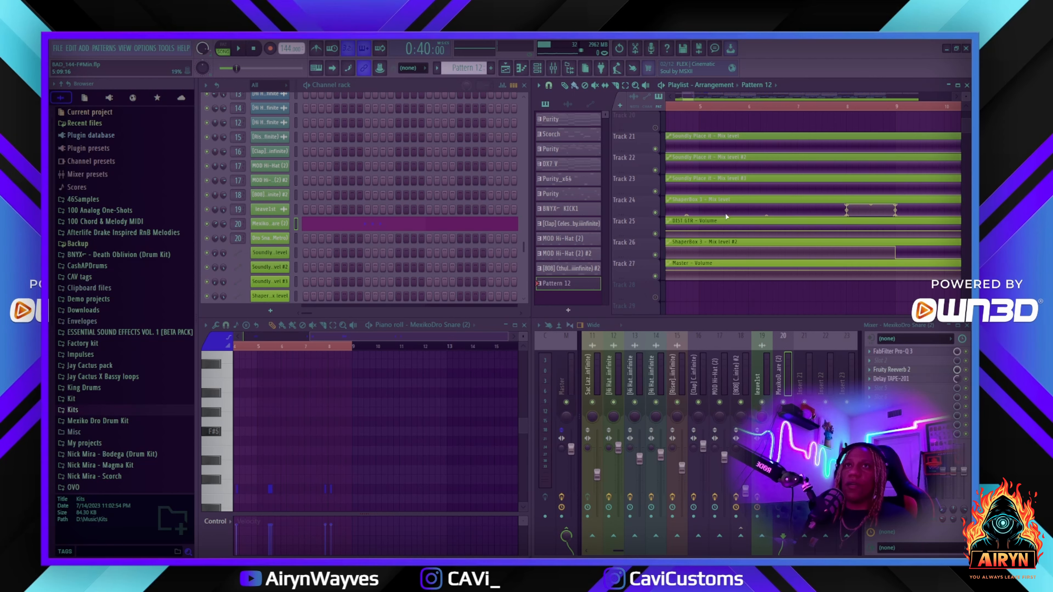
{"action": "left_click", "coordinate": [847, 216]}
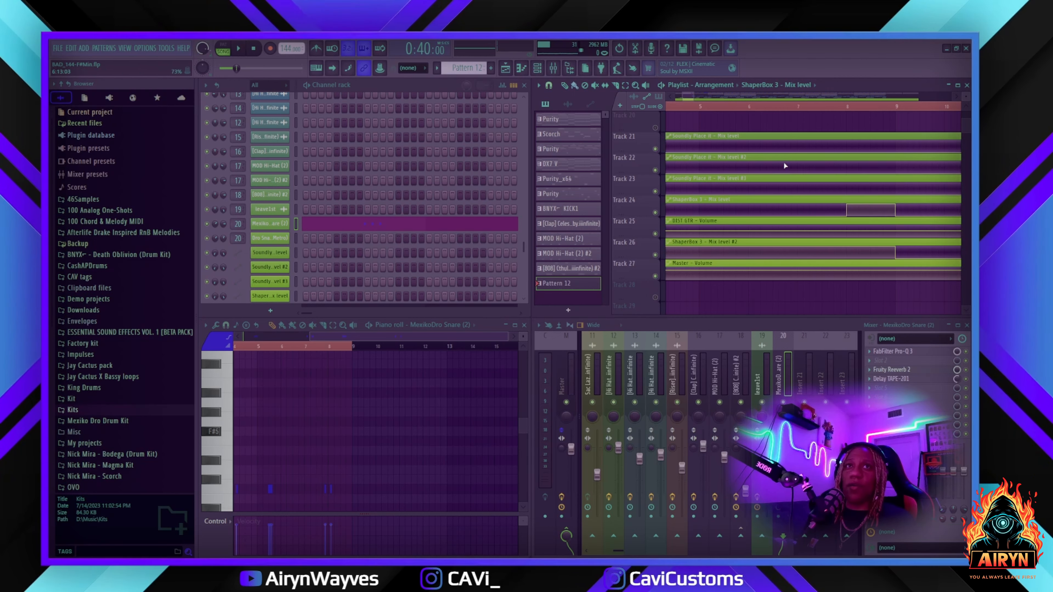
{"action": "scroll", "coordinate": [747, 110], "scroll_direction": "down", "scroll_amount": 5}
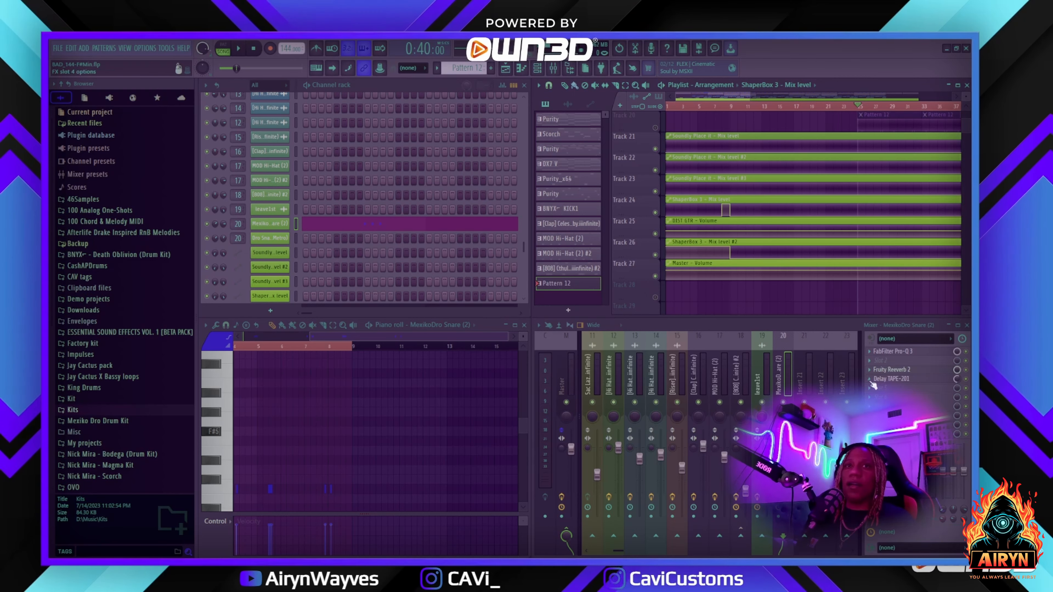
Show the available options for the Delay TAPE-201 mix level and for the MexikoDro Snare mixer track's volume.
{"action": "right_click", "coordinate": [956, 378]}
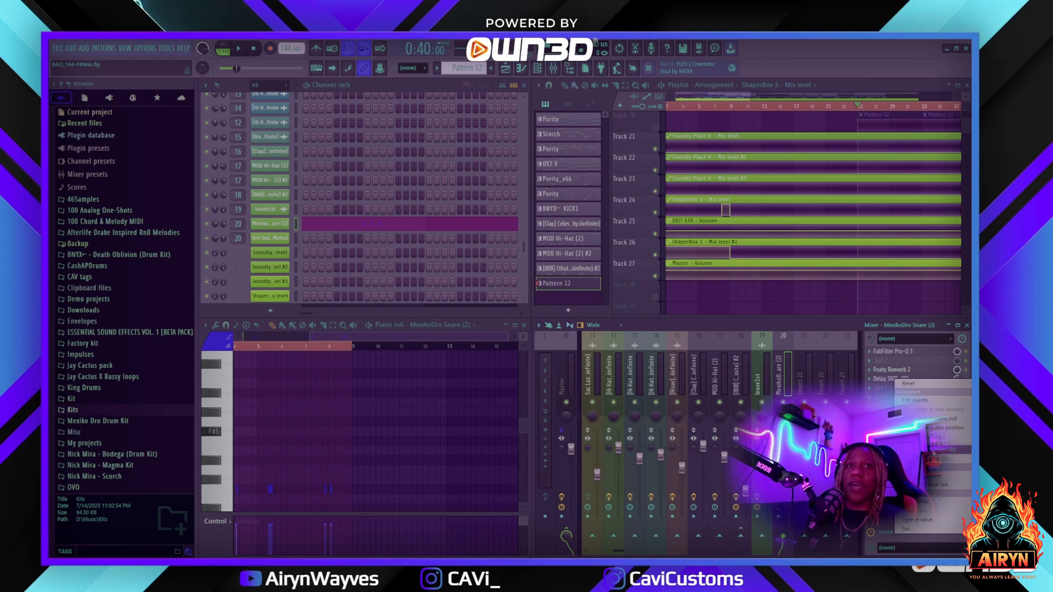
{"action": "left_click", "coordinate": [837, 325]}
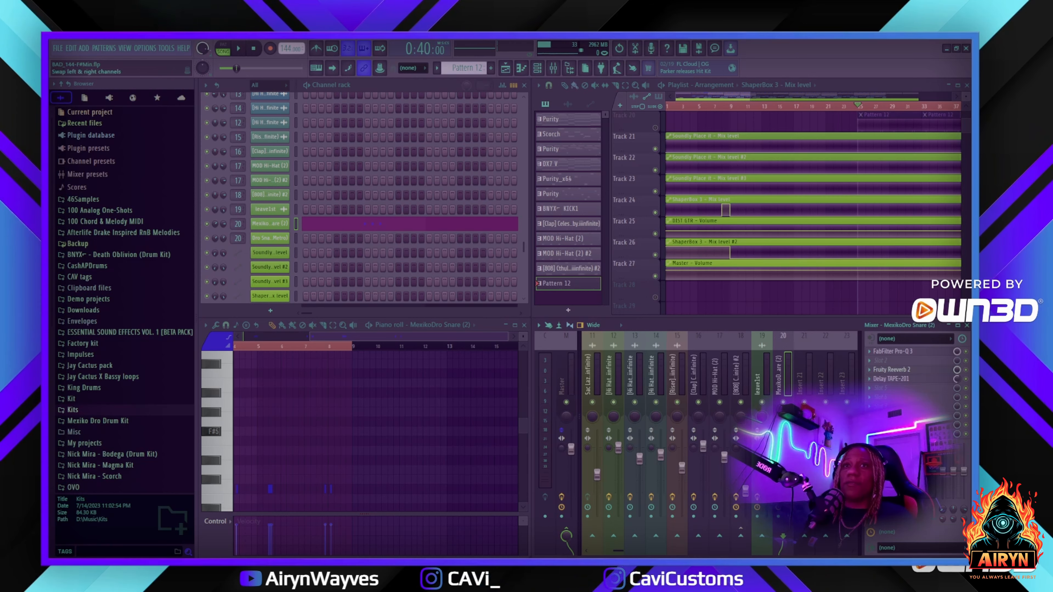
{"action": "right_click", "coordinate": [787, 460]}
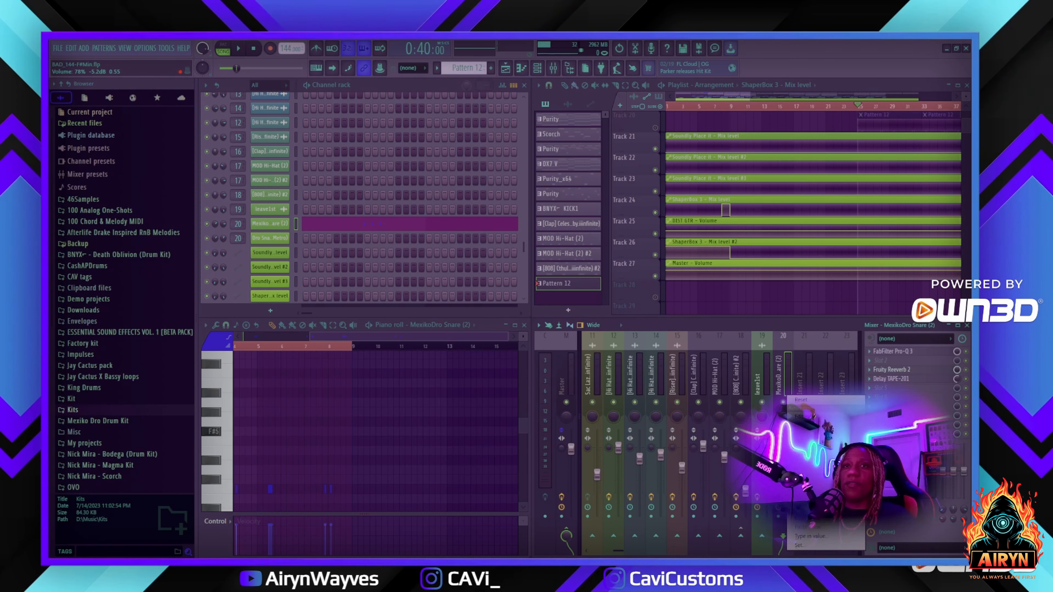
{"action": "left_click", "coordinate": [813, 327]}
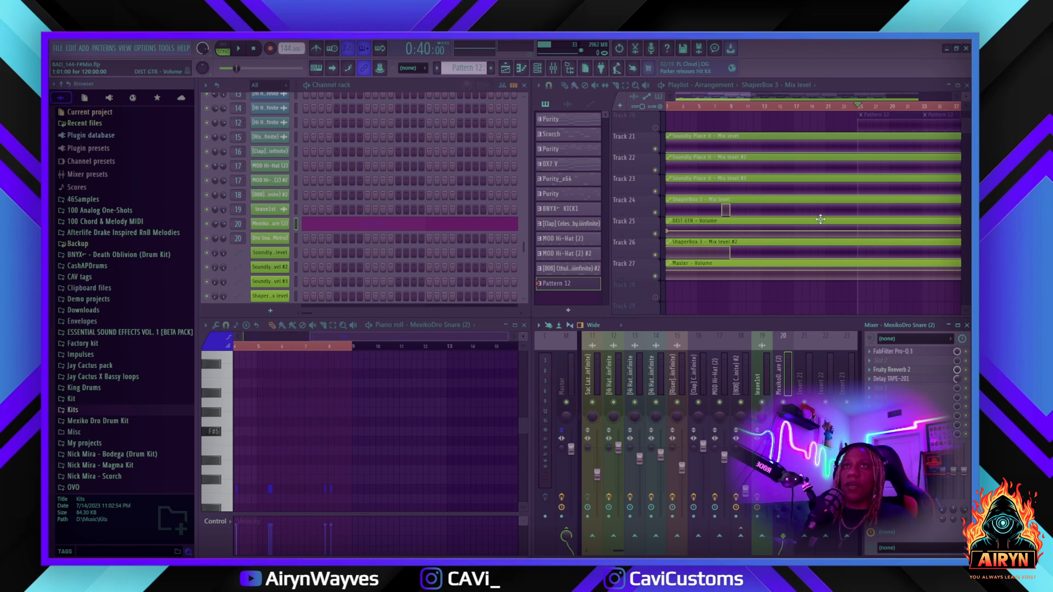
Unmute all tracks in the playlist.
{"action": "scroll", "coordinate": [813, 189], "scroll_direction": "up", "scroll_amount": 6}
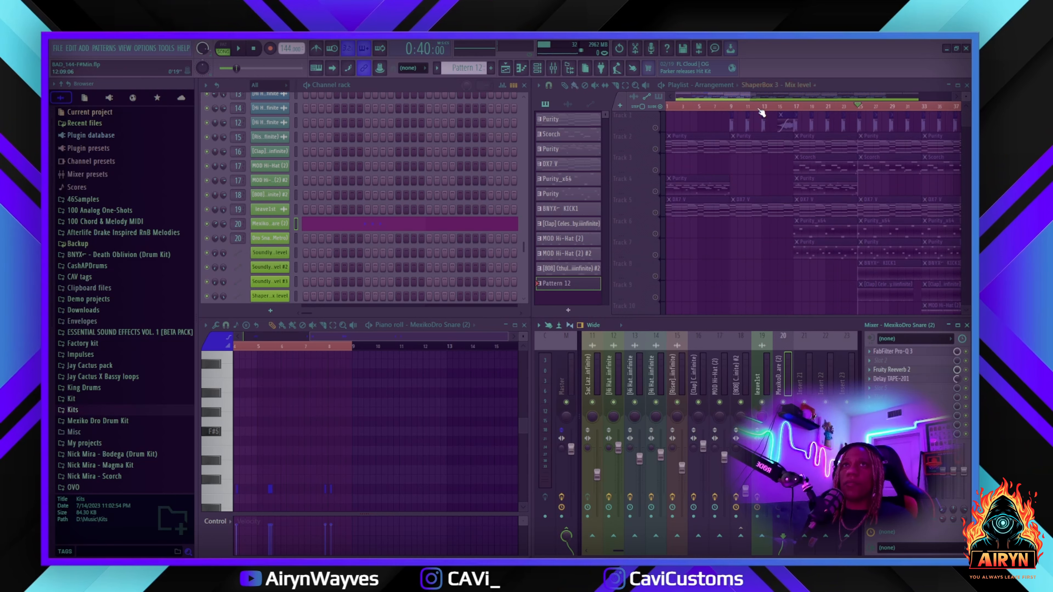
{"action": "scroll", "coordinate": [738, 110], "scroll_direction": "up", "scroll_amount": 6}
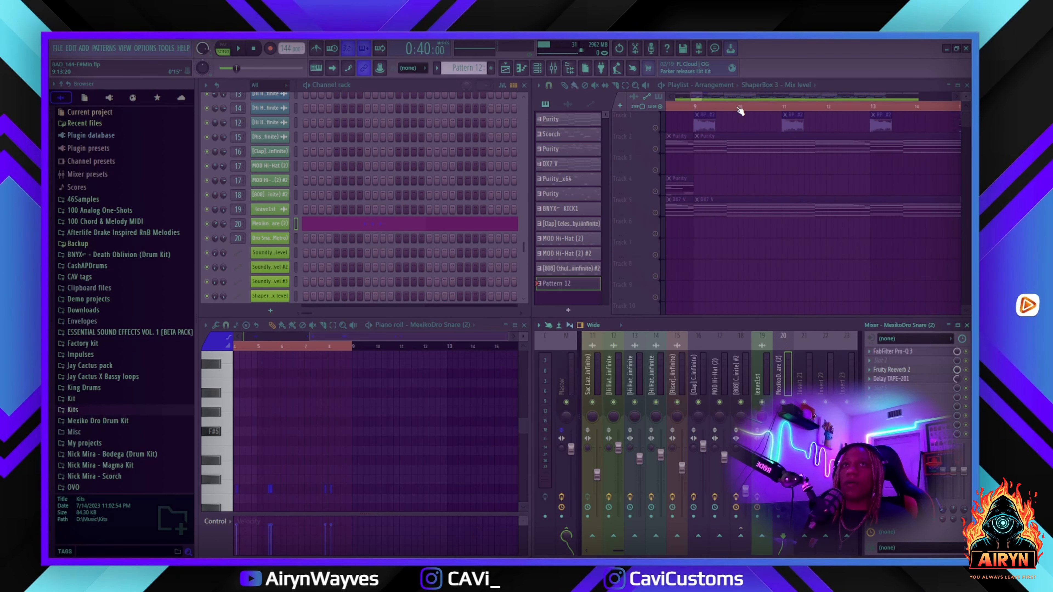
{"action": "right_click", "coordinate": [655, 128]}
{"action": "right_click", "coordinate": [655, 128]}
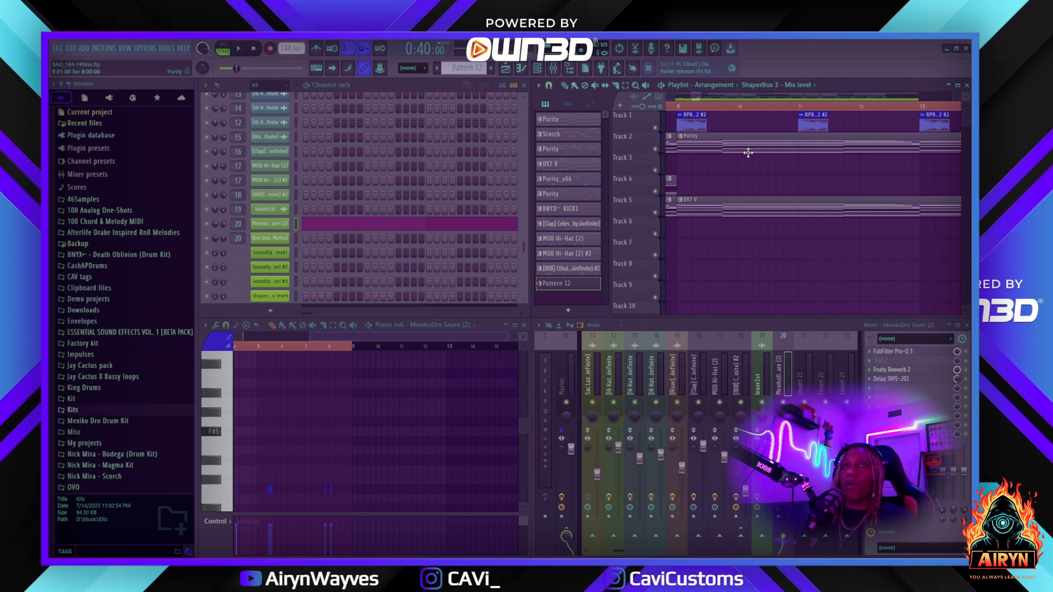
{"action": "scroll", "coordinate": [705, 154], "scroll_direction": "down", "scroll_amount": 4}
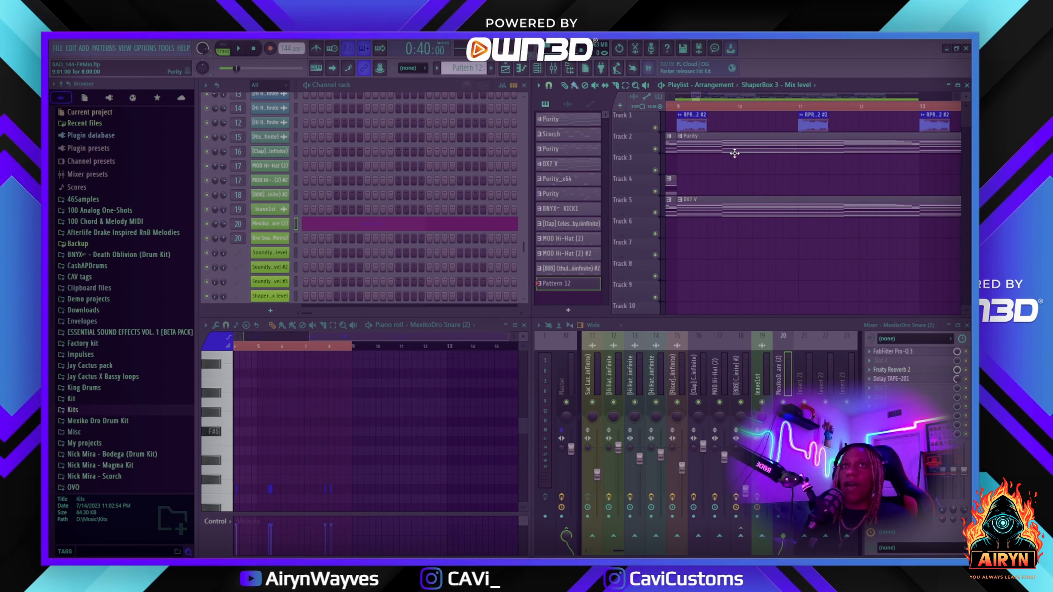
{"action": "scroll", "coordinate": [732, 179], "scroll_direction": "up", "scroll_amount": 3}
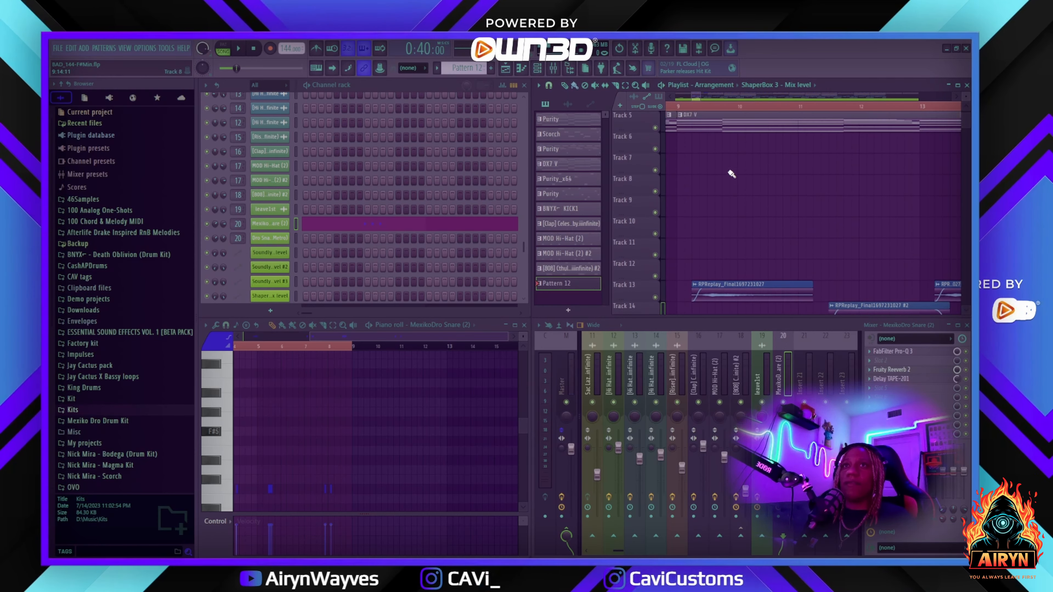
{"action": "scroll", "coordinate": [727, 199], "scroll_direction": "down", "scroll_amount": 3}
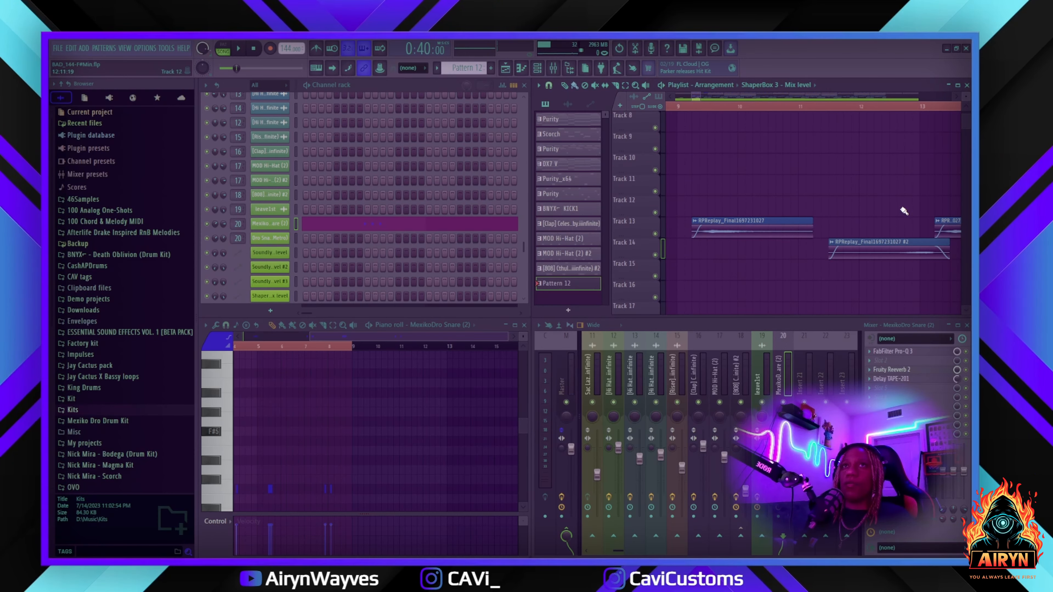
{"action": "scroll", "coordinate": [751, 109], "scroll_direction": "up", "scroll_amount": 5}
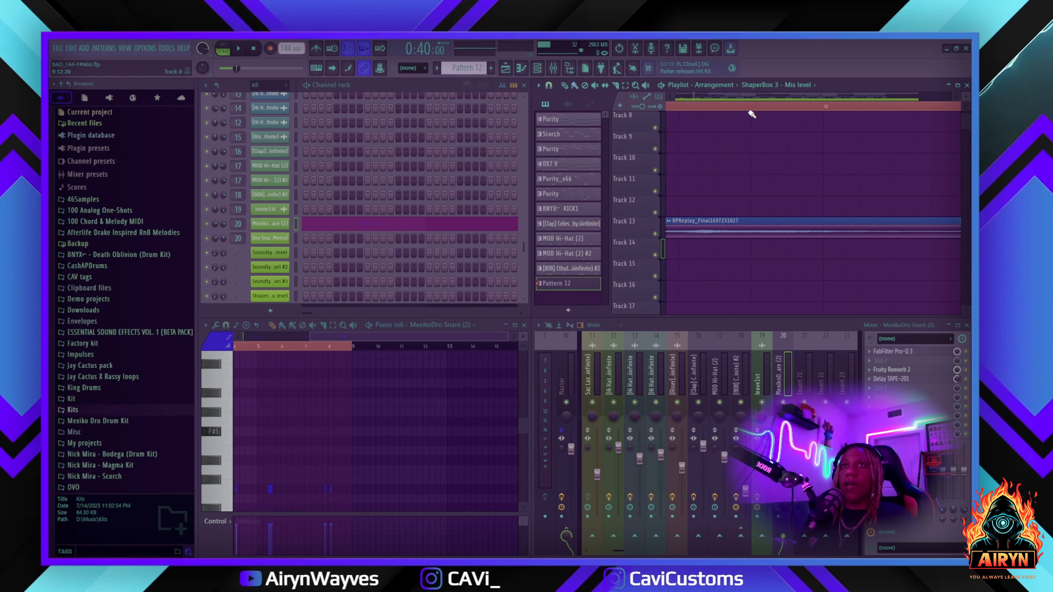
{"action": "left_click", "coordinate": [672, 97]}
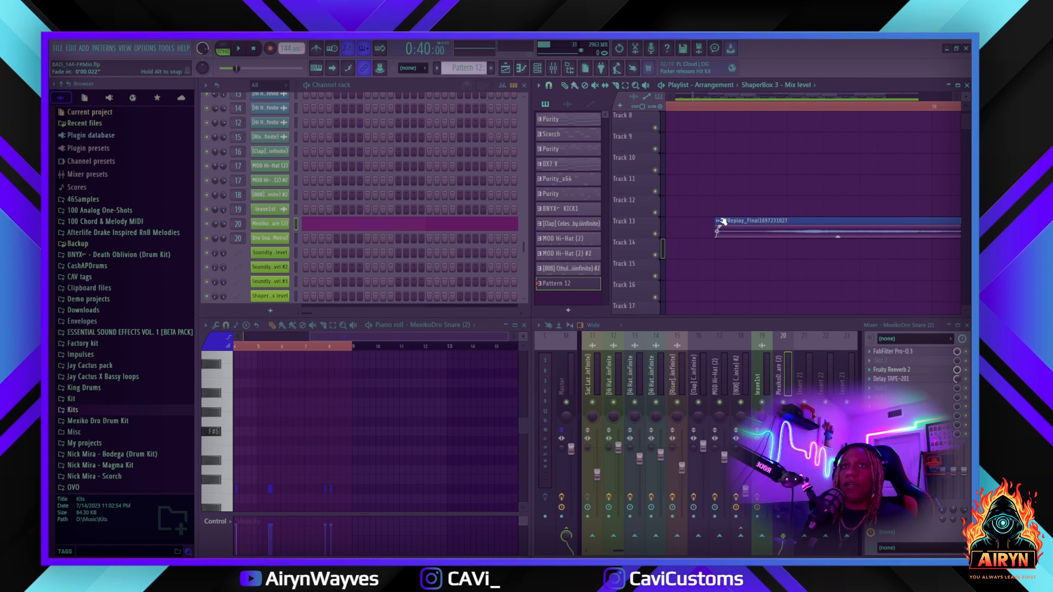
{"action": "left_click_drag", "start_coordinate": [723, 222], "coordinate": [775, 230]}
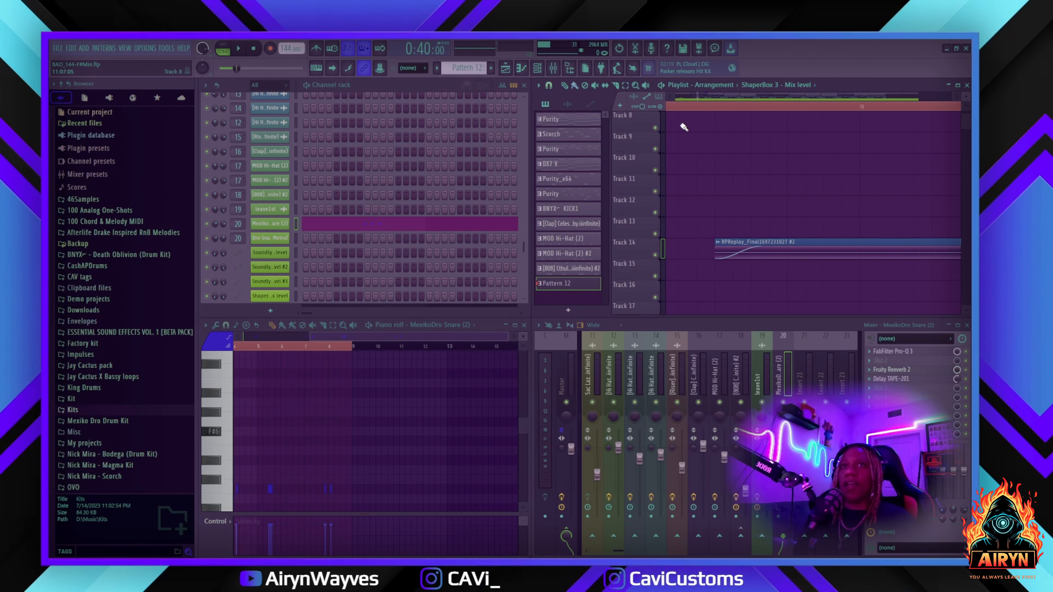
Review how the alternating RPReplay clips, melodies, drums and risers are arranged across the playlist up to about bar 47.
{"action": "scroll", "coordinate": [744, 110], "scroll_direction": "down", "scroll_amount": 6}
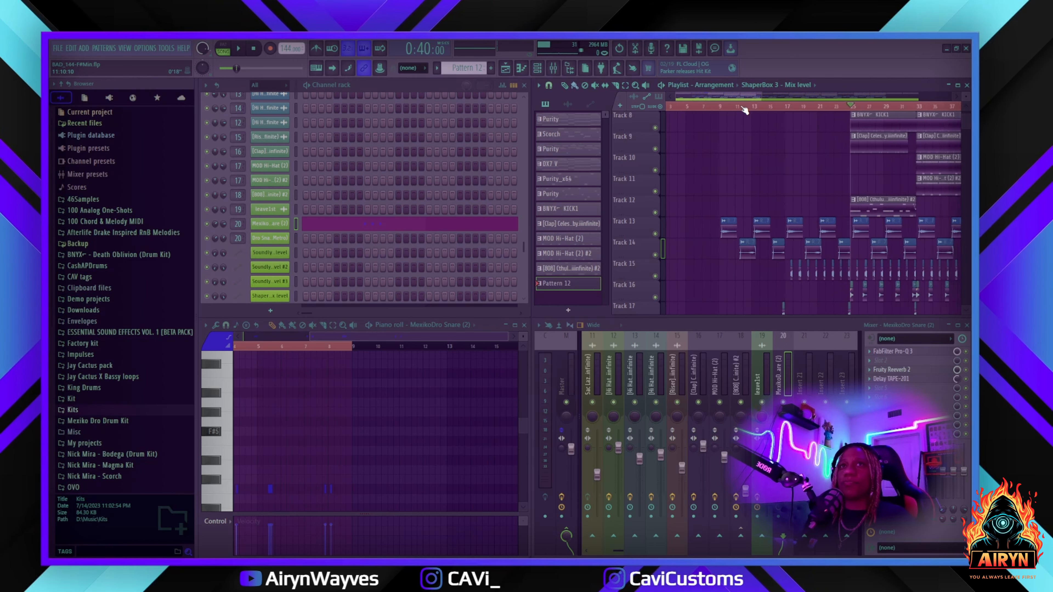
{"action": "scroll", "coordinate": [745, 110], "scroll_direction": "up", "scroll_amount": 4}
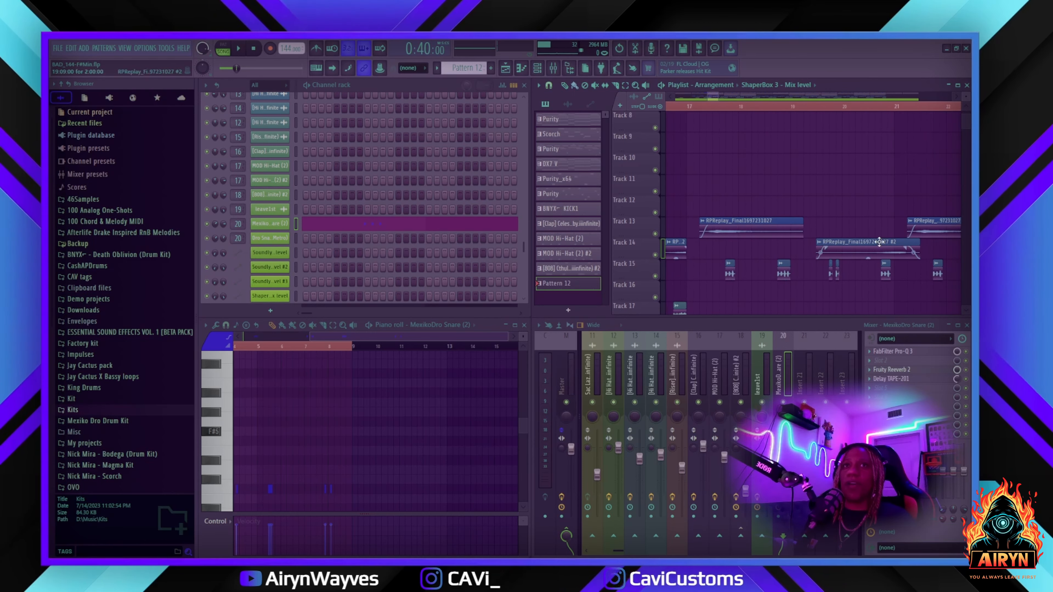
{"action": "scroll", "coordinate": [877, 108], "scroll_direction": "down", "scroll_amount": 6}
{"action": "scroll", "coordinate": [775, 194], "scroll_direction": "up", "scroll_amount": 3}
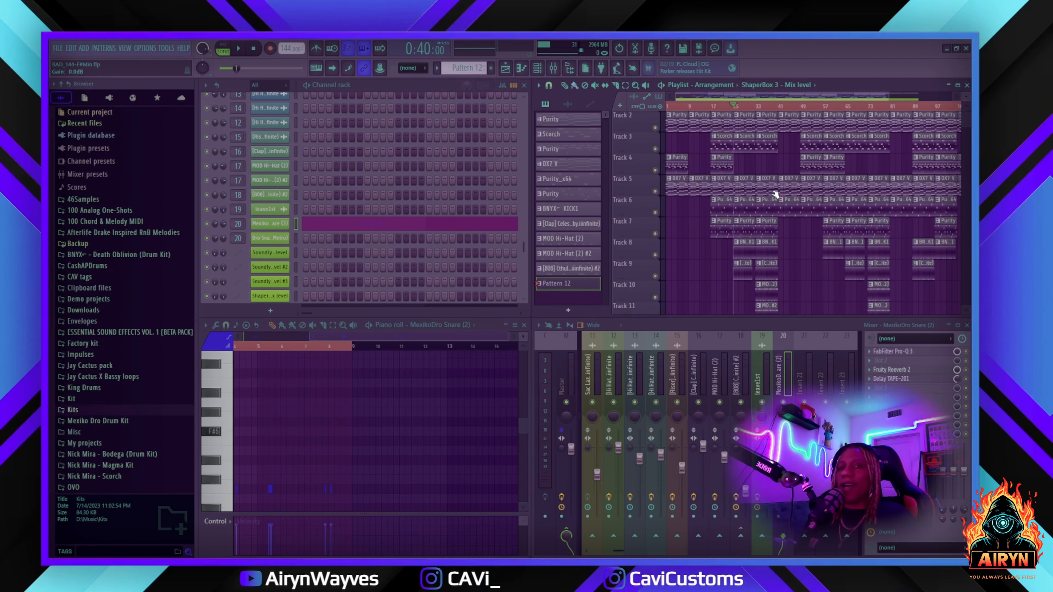
{"action": "scroll", "coordinate": [779, 111], "scroll_direction": "up", "scroll_amount": 5}
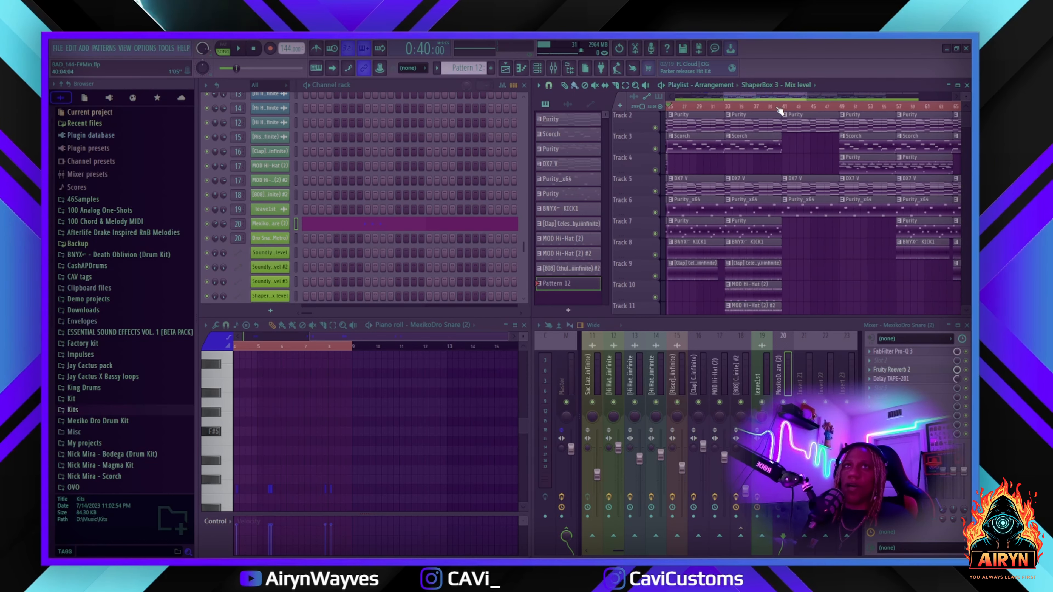
{"action": "scroll", "coordinate": [854, 256], "scroll_direction": "down", "scroll_amount": 3}
{"action": "scroll", "coordinate": [853, 253], "scroll_direction": "up", "scroll_amount": 1}
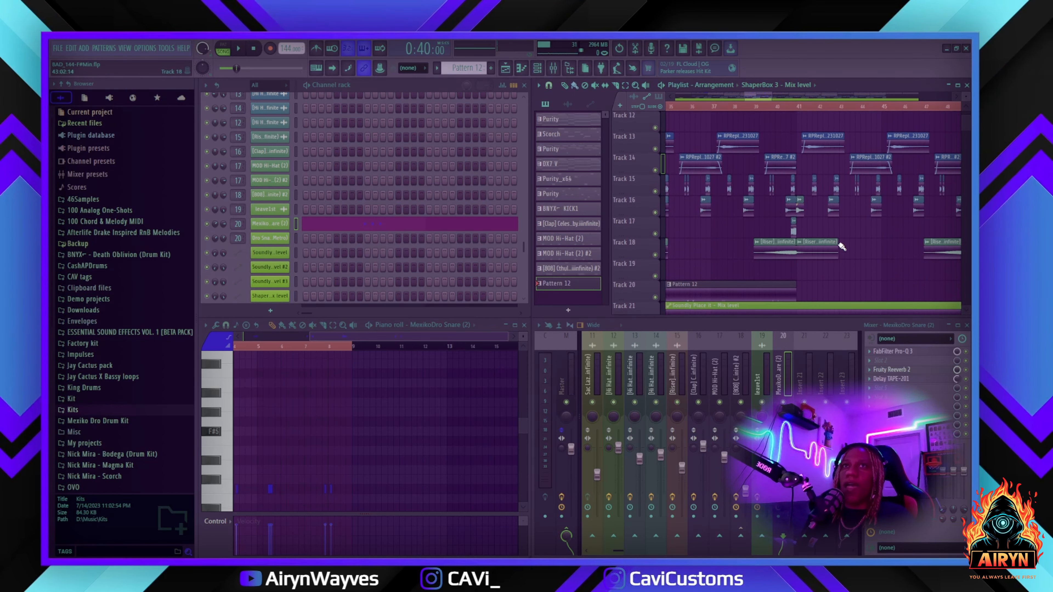
{"action": "scroll", "coordinate": [844, 226], "scroll_direction": "up", "scroll_amount": 1}
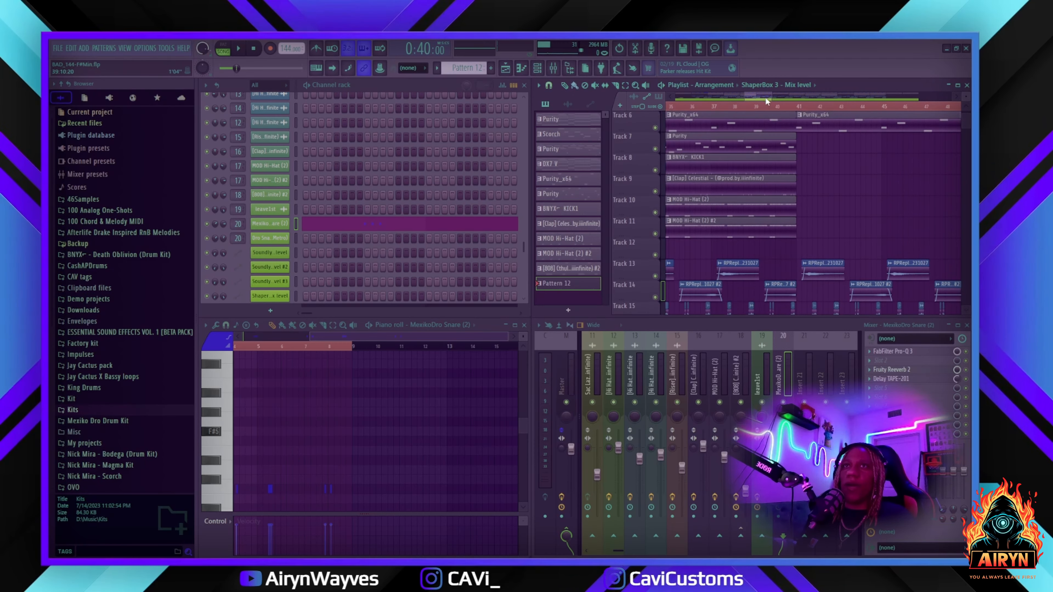
Open the [808] Cthulu #2 pattern and the BNYX KICK1 pattern from their clips at bar 25 to compare their notes.
{"action": "left_click_drag", "start_coordinate": [667, 96], "coordinate": [666, 95]}
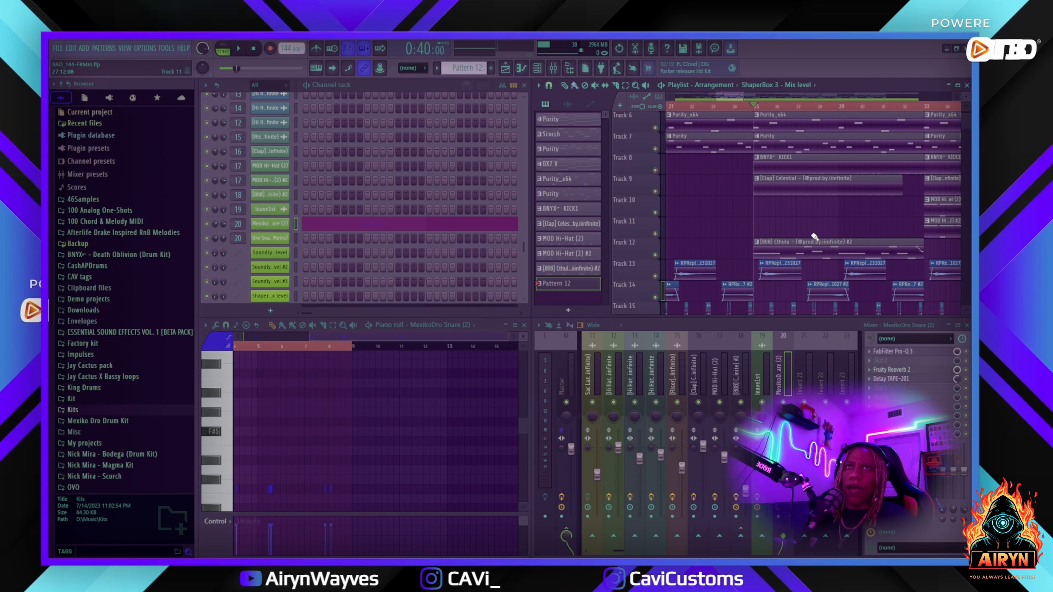
{"action": "left_click", "coordinate": [778, 250]}
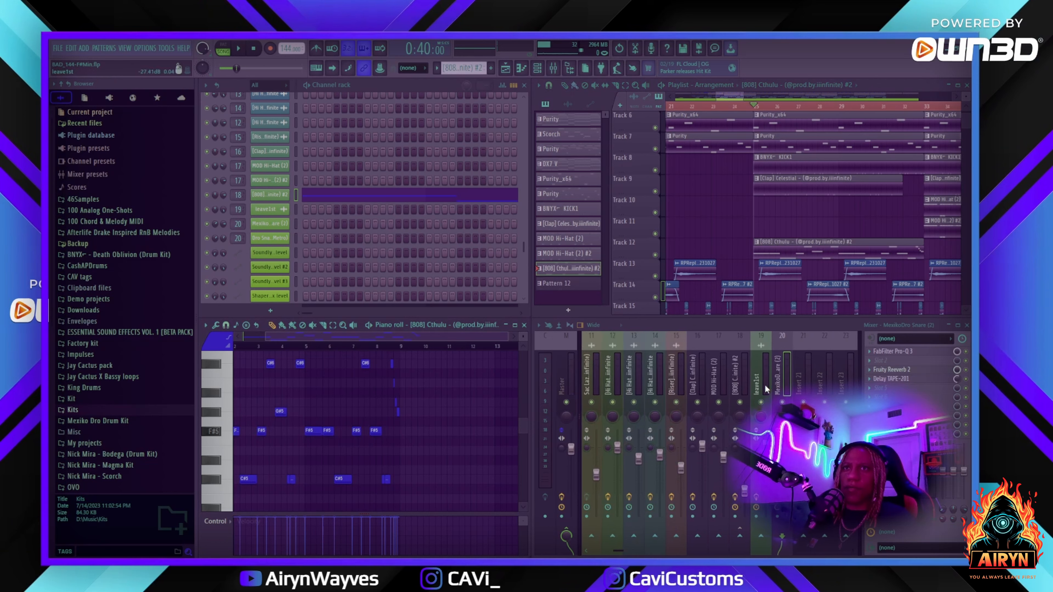
{"action": "left_click", "coordinate": [795, 165]}
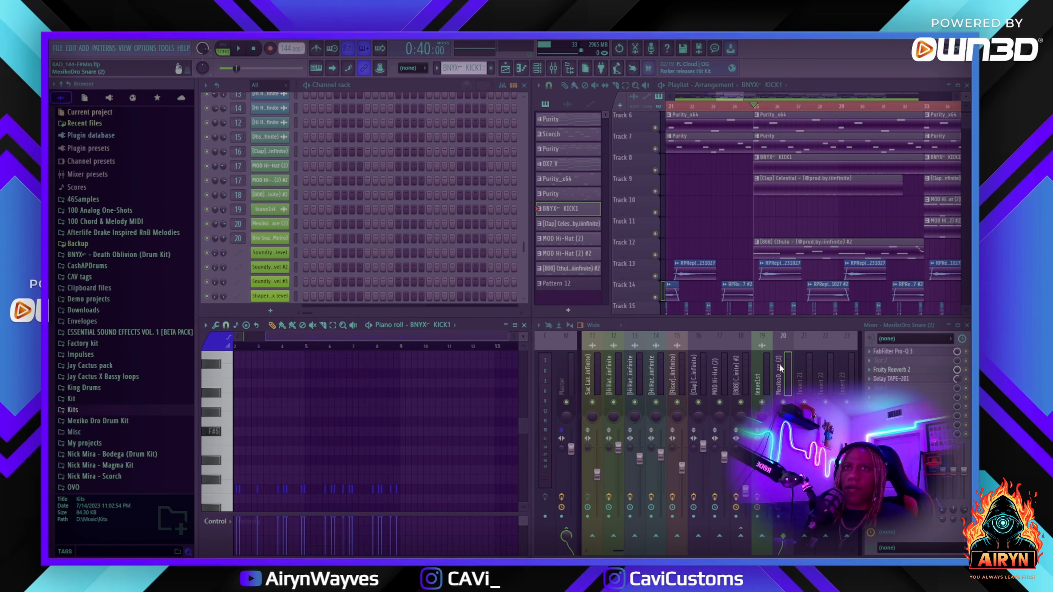
Select the BNYX KICK1 track in the mixer to show its effect slots.
{"action": "scroll", "coordinate": [359, 169], "scroll_direction": "up", "scroll_amount": 5}
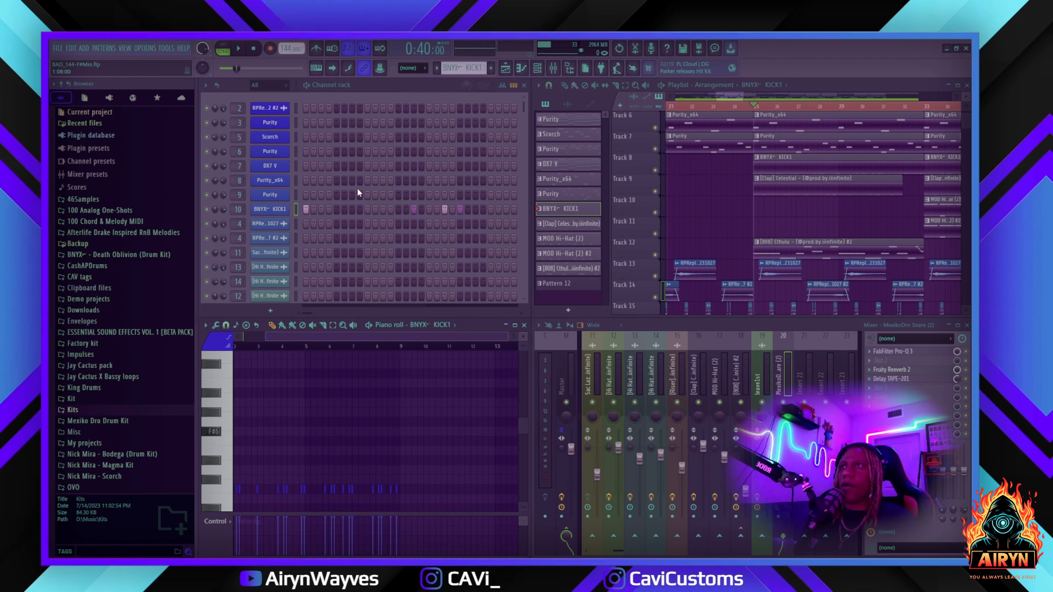
{"action": "scroll", "coordinate": [620, 380], "scroll_direction": "up", "scroll_amount": 9}
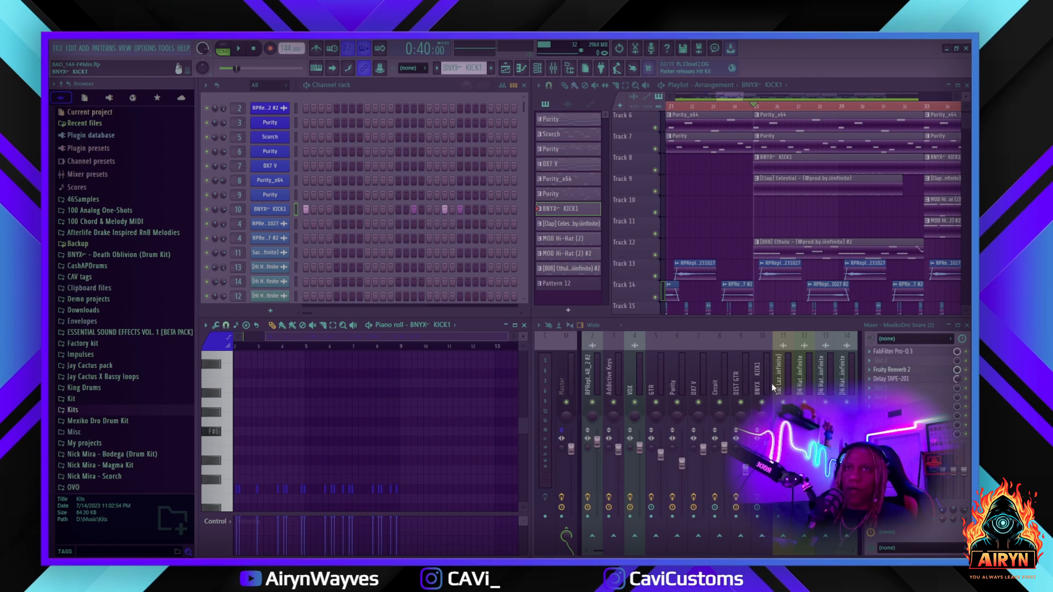
{"action": "left_click", "coordinate": [758, 368]}
Open the [808] Cthulu #2 pattern and select the 808's mixer track to show its effect slots.
{"action": "left_click", "coordinate": [793, 249]}
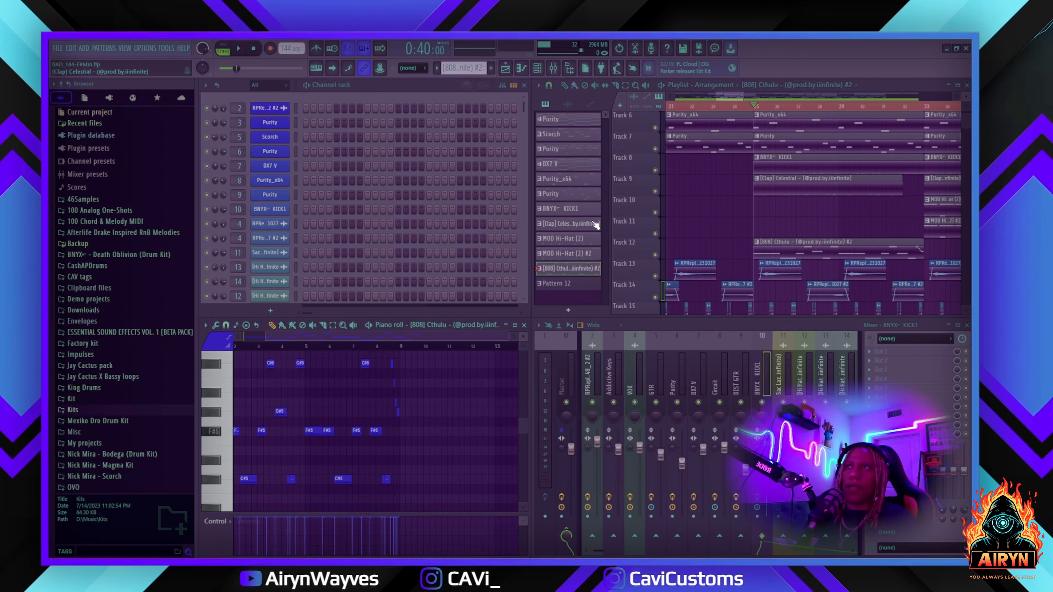
{"action": "scroll", "coordinate": [368, 209], "scroll_direction": "down", "scroll_amount": 8}
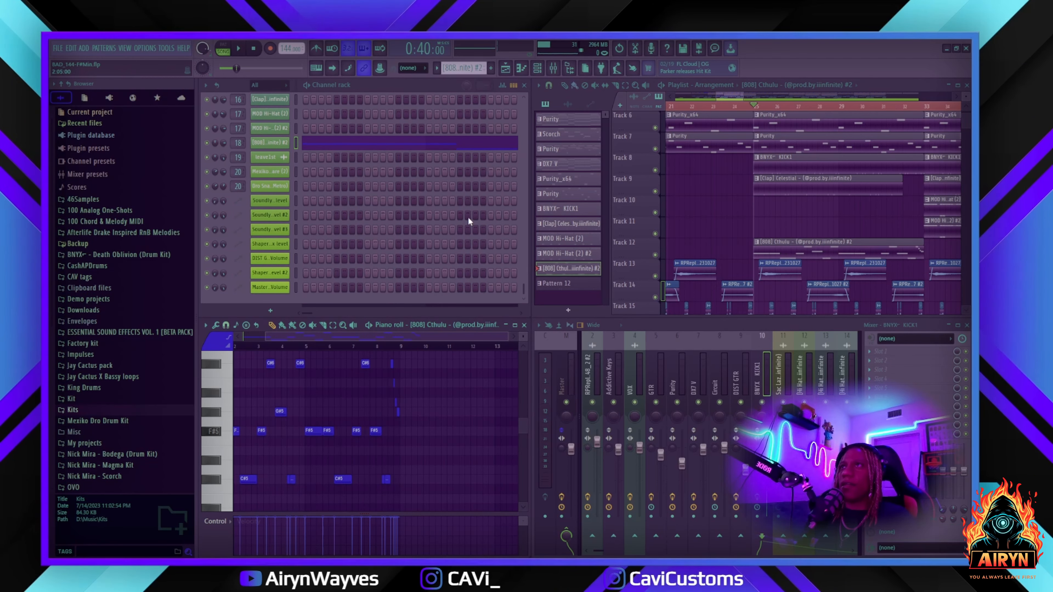
{"action": "scroll", "coordinate": [767, 371], "scroll_direction": "down", "scroll_amount": 3}
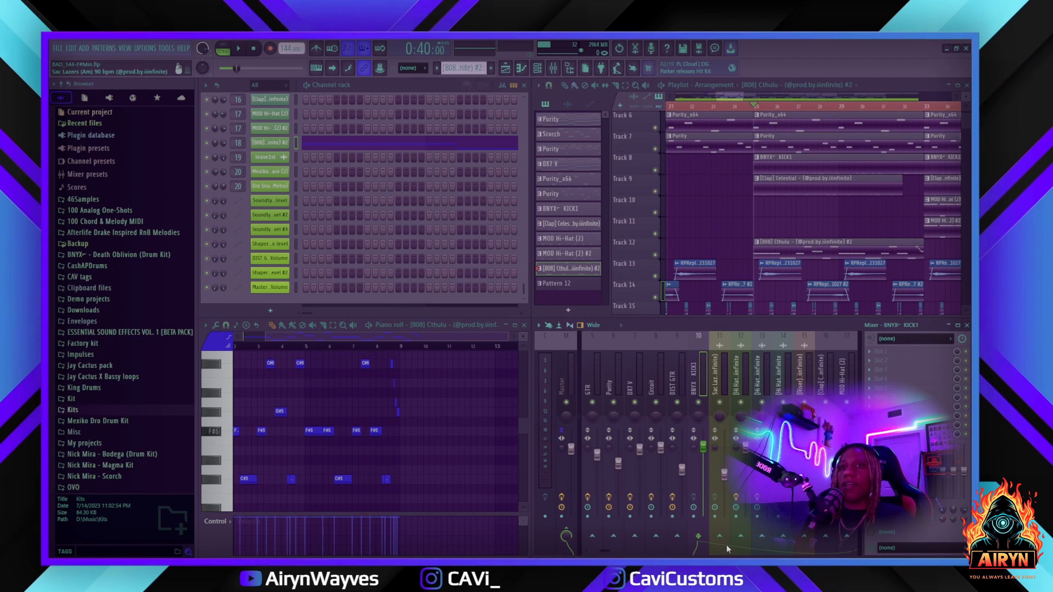
{"action": "scroll", "coordinate": [743, 387], "scroll_direction": "down", "scroll_amount": 4}
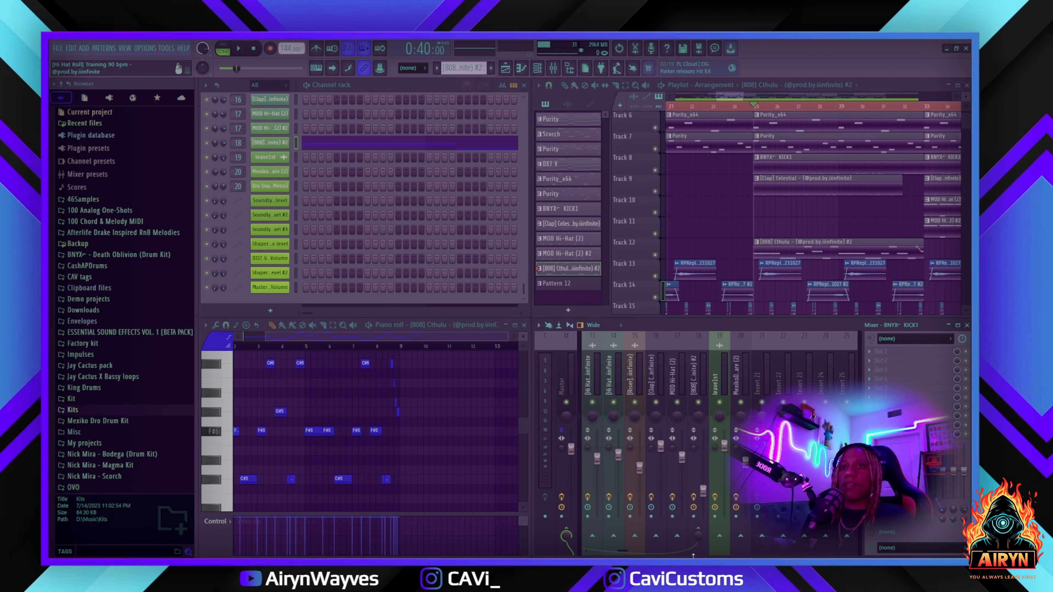
{"action": "left_click", "coordinate": [694, 373]}
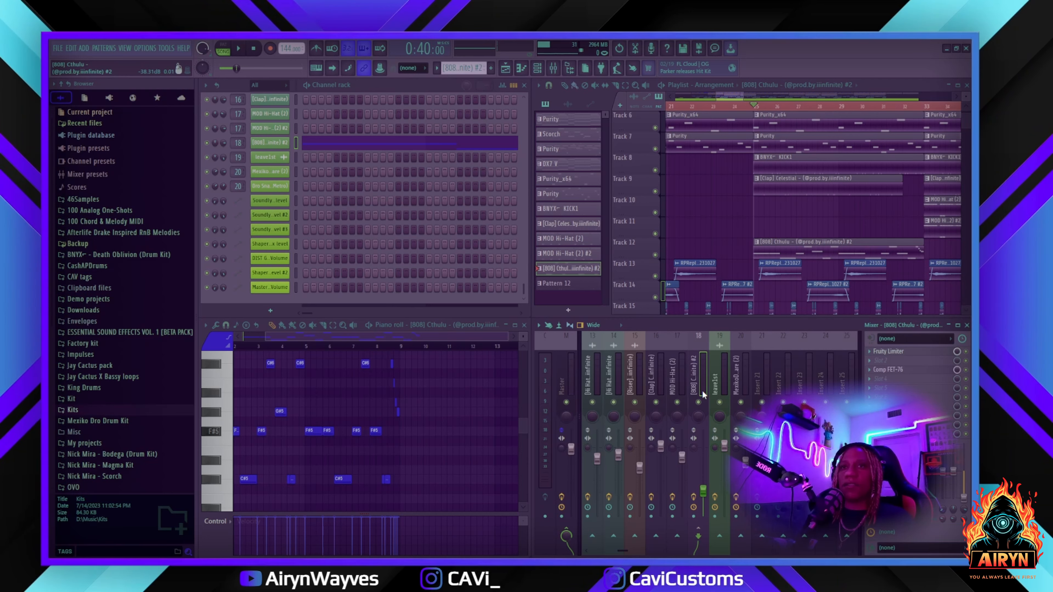
Open the 808's Fruity Limiter and play only the kick and 808 from bar 25 to watch the sidechain compression.
{"action": "left_click", "coordinate": [887, 352]}
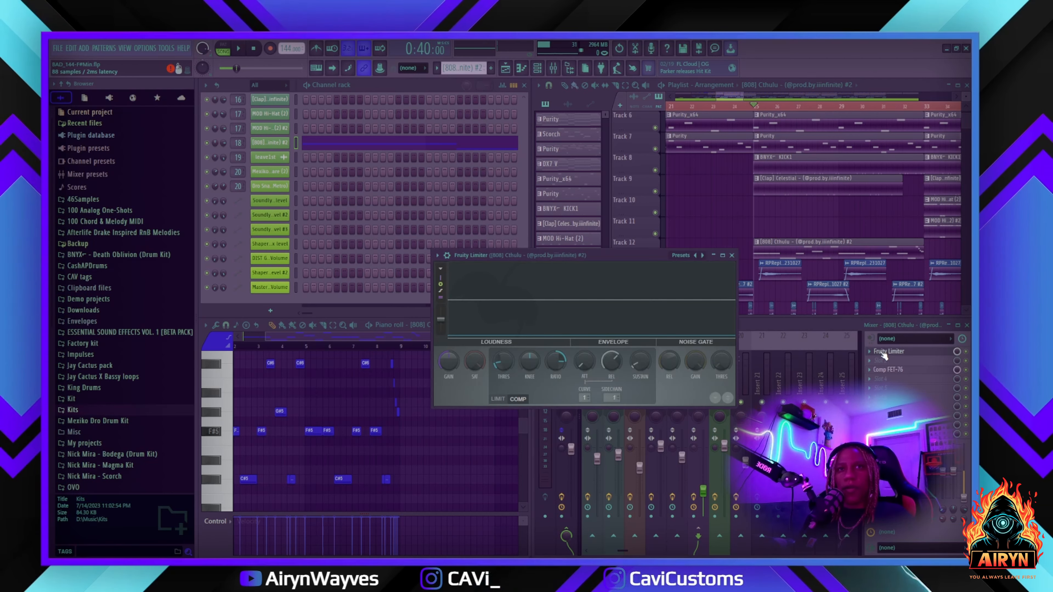
{"action": "left_click_drag", "start_coordinate": [621, 255], "coordinate": [650, 267]}
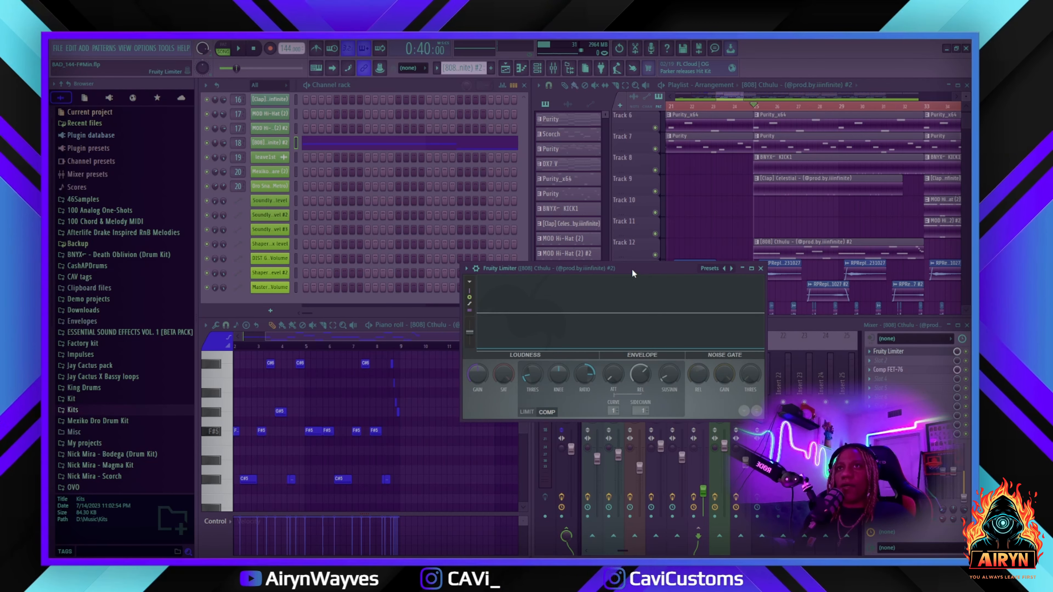
{"action": "left_click_drag", "start_coordinate": [632, 270], "coordinate": [642, 318]}
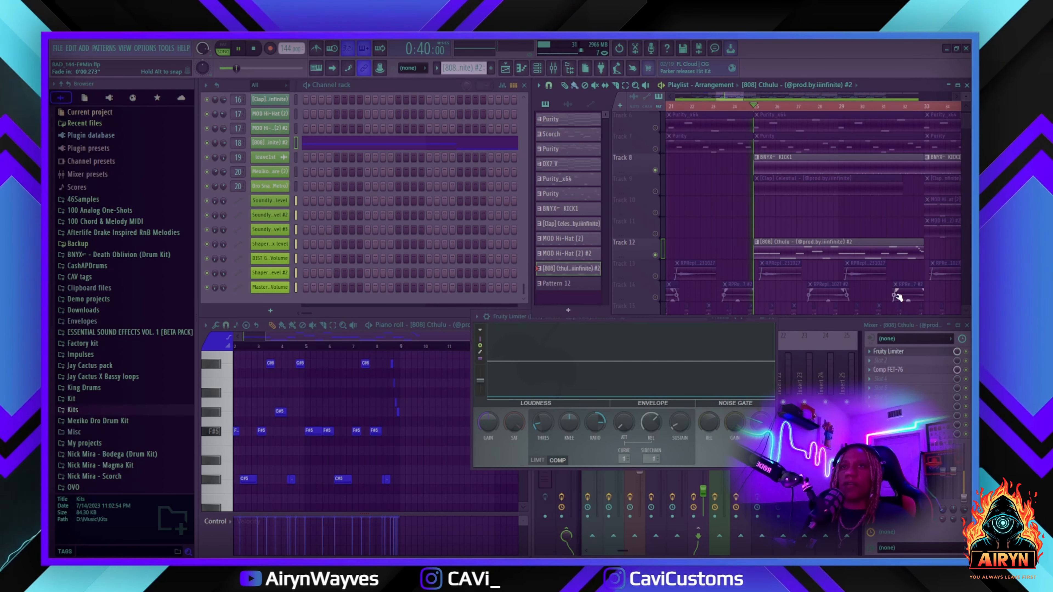
{"action": "key", "text": "space"}
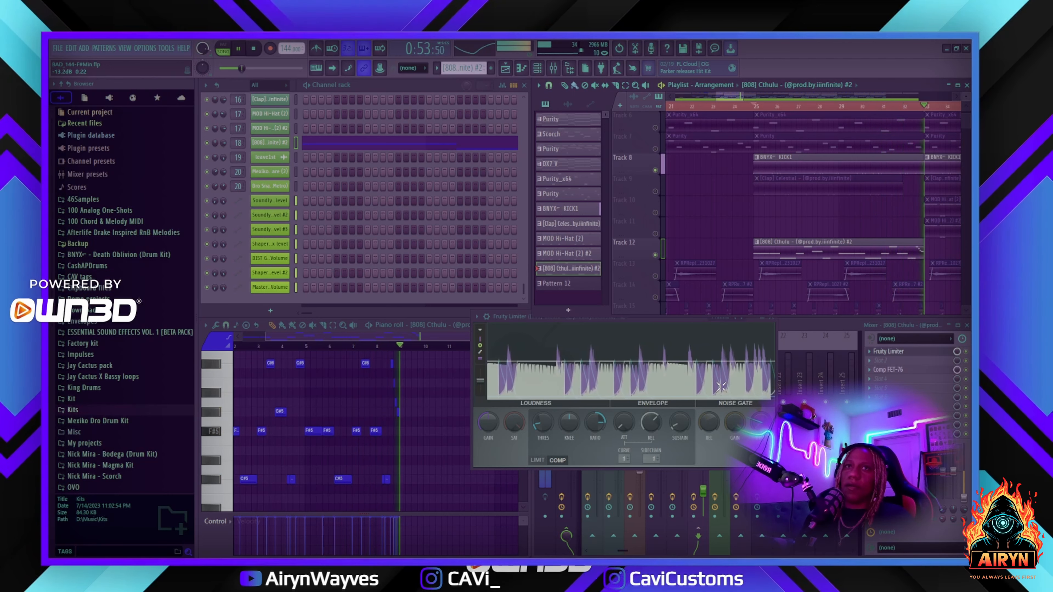
{"action": "key", "text": "space"}
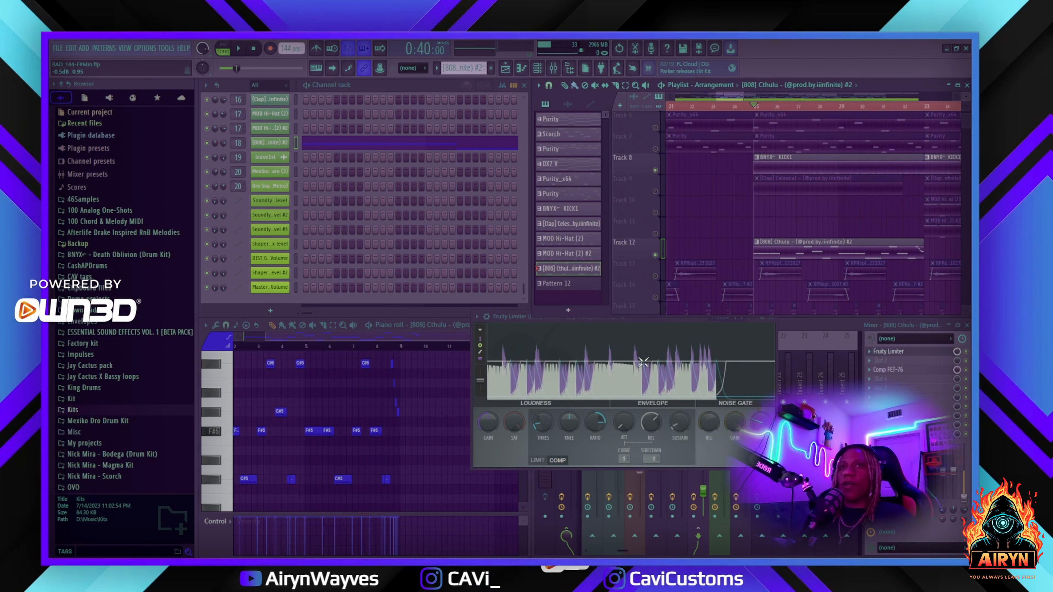
{"action": "left_click_drag", "start_coordinate": [677, 322], "coordinate": [658, 236]}
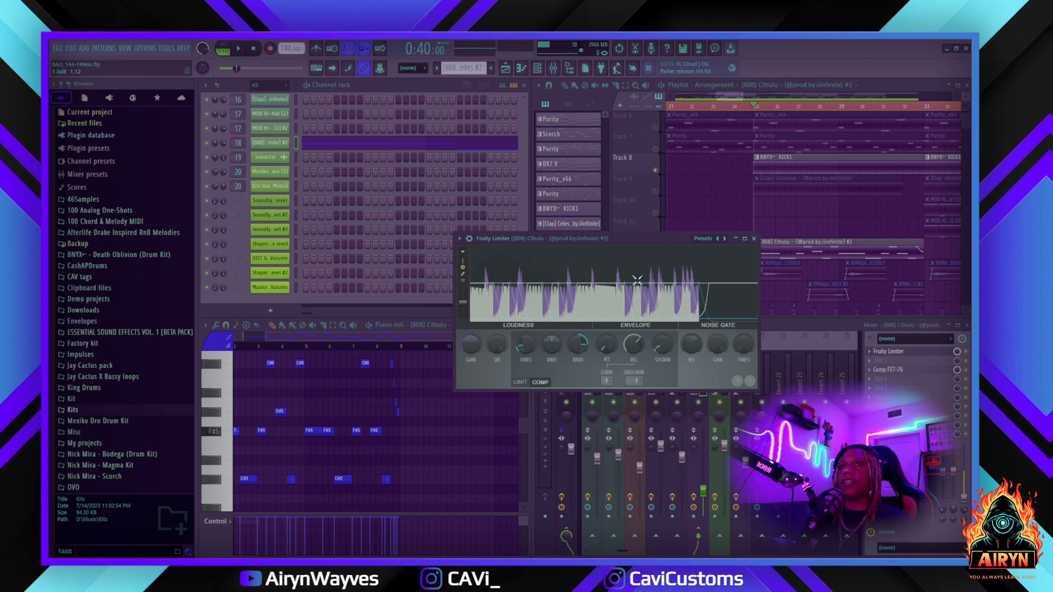
{"action": "left_click_drag", "start_coordinate": [655, 238], "coordinate": [643, 345]}
{"action": "left_click", "coordinate": [742, 344]}
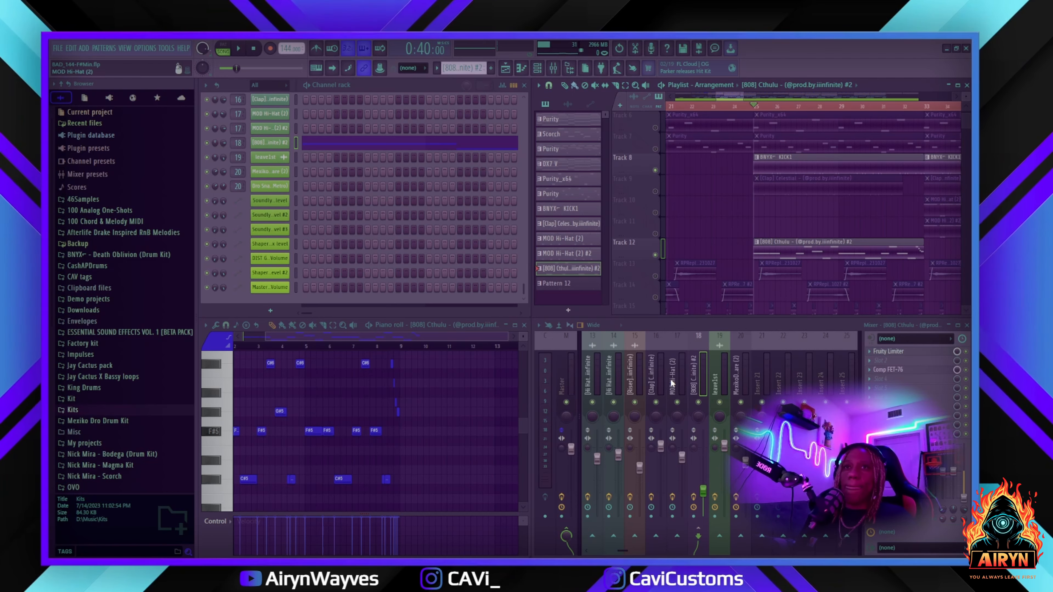
Select the BNYX KICK1 mixer track and show the sidechain routing options for sending it to another track, without applying one.
{"action": "scroll", "coordinate": [692, 385], "scroll_direction": "up", "scroll_amount": 3}
{"action": "scroll", "coordinate": [691, 386], "scroll_direction": "down", "scroll_amount": 3}
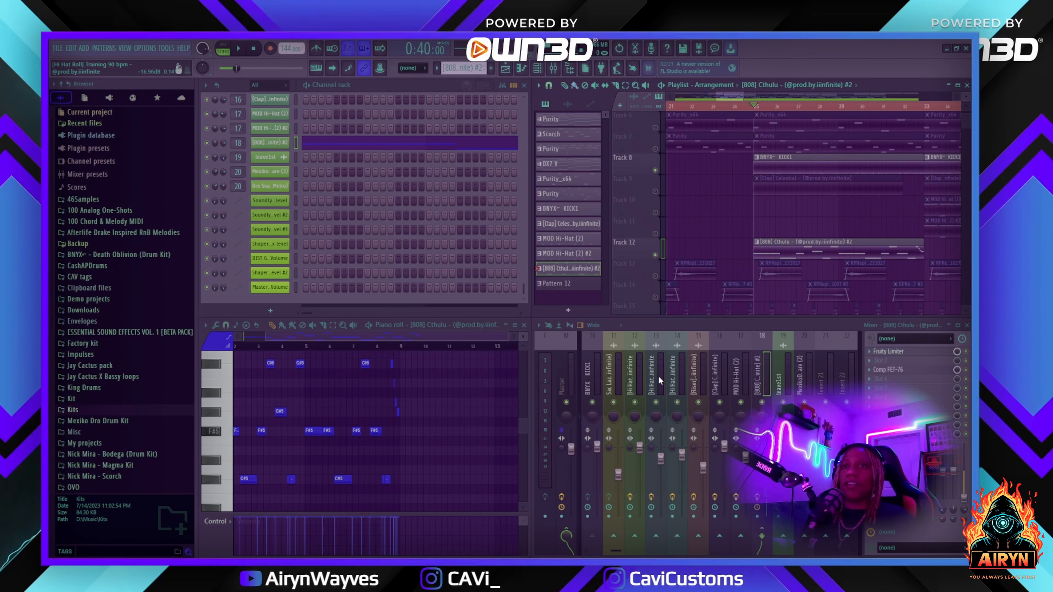
{"action": "scroll", "coordinate": [676, 373], "scroll_direction": "up", "scroll_amount": 5}
{"action": "scroll", "coordinate": [676, 373], "scroll_direction": "down", "scroll_amount": 5}
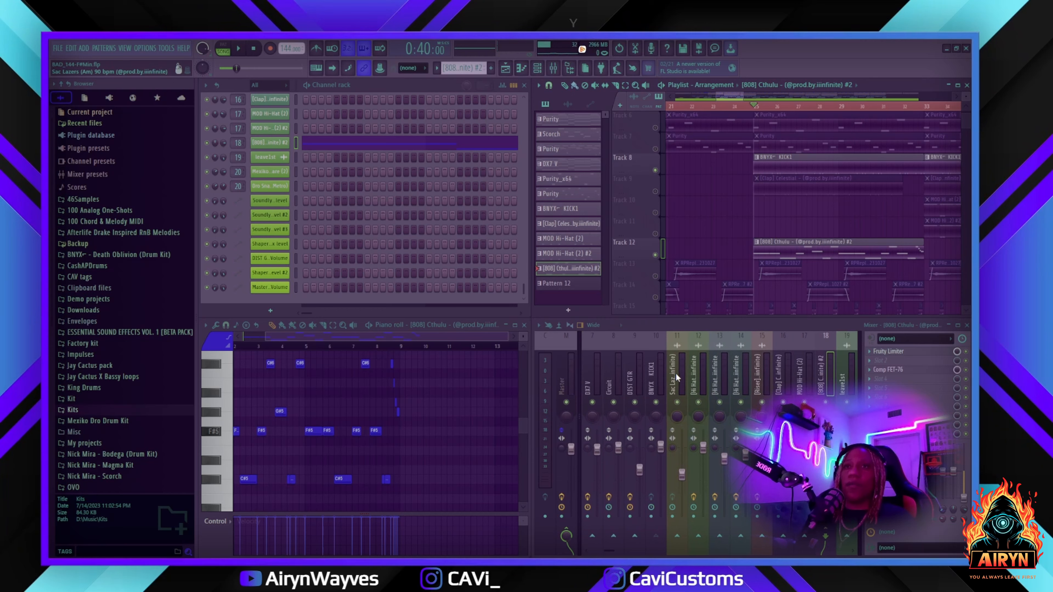
{"action": "scroll", "coordinate": [675, 373], "scroll_direction": "up", "scroll_amount": 3}
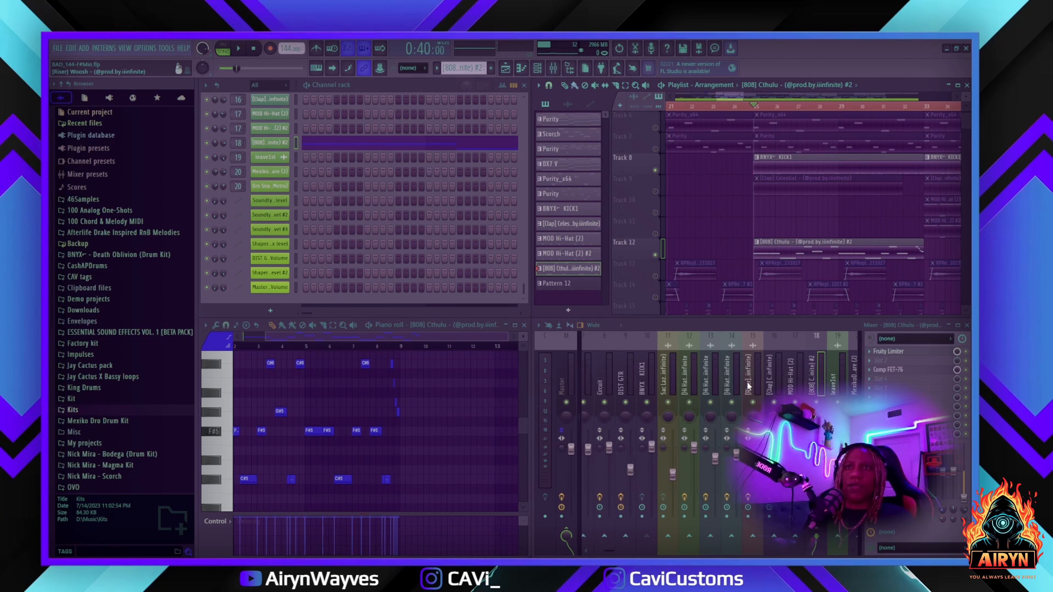
{"action": "left_click", "coordinate": [652, 373]}
{"action": "scroll", "coordinate": [652, 374], "scroll_direction": "down", "scroll_amount": 2}
{"action": "scroll", "coordinate": [760, 385], "scroll_direction": "down", "scroll_amount": 4}
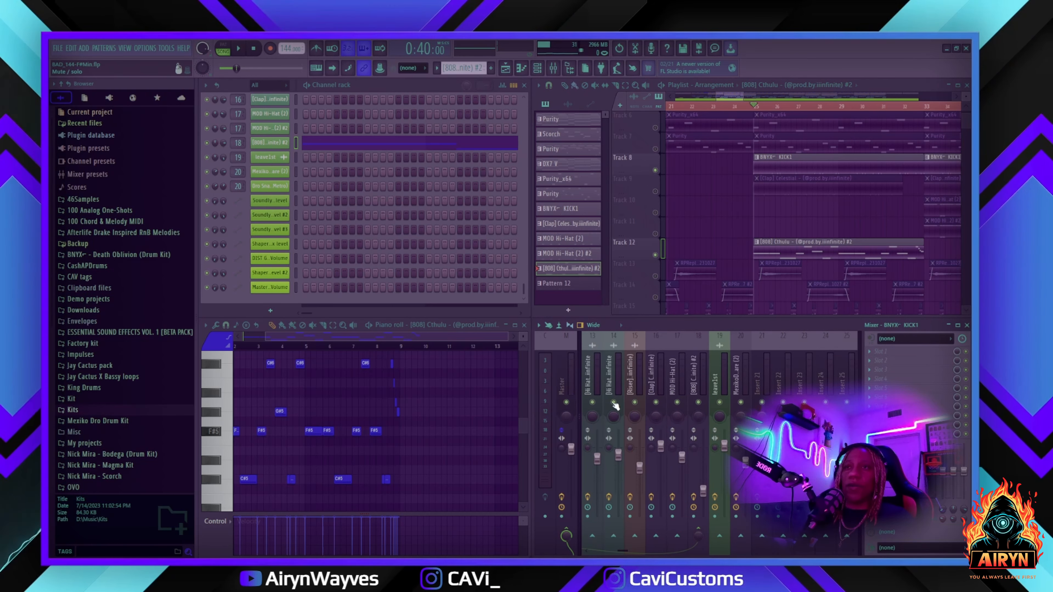
{"action": "right_click", "coordinate": [677, 536]}
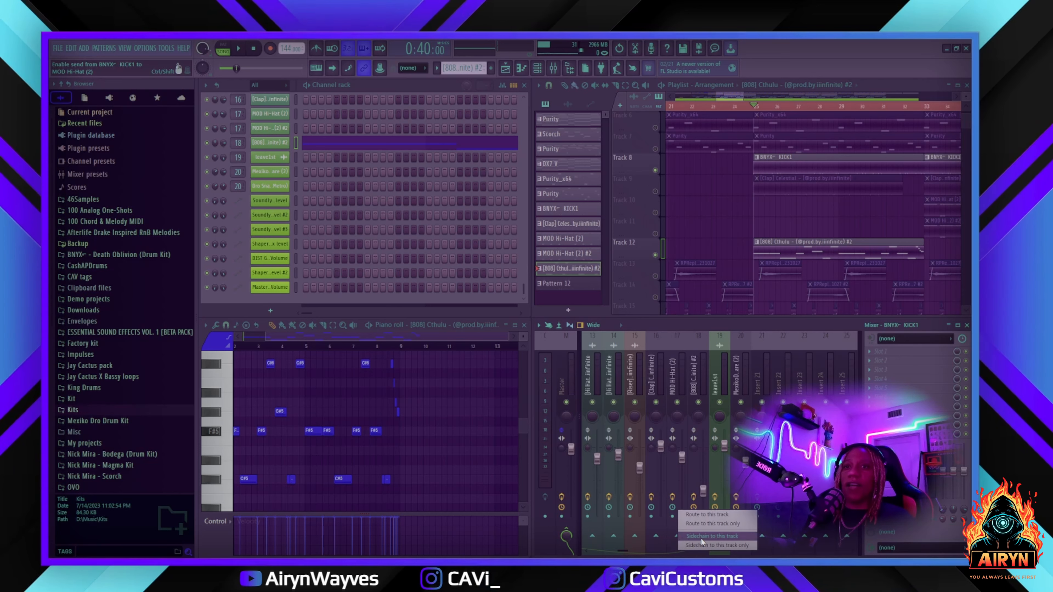
{"action": "left_click", "coordinate": [719, 341]}
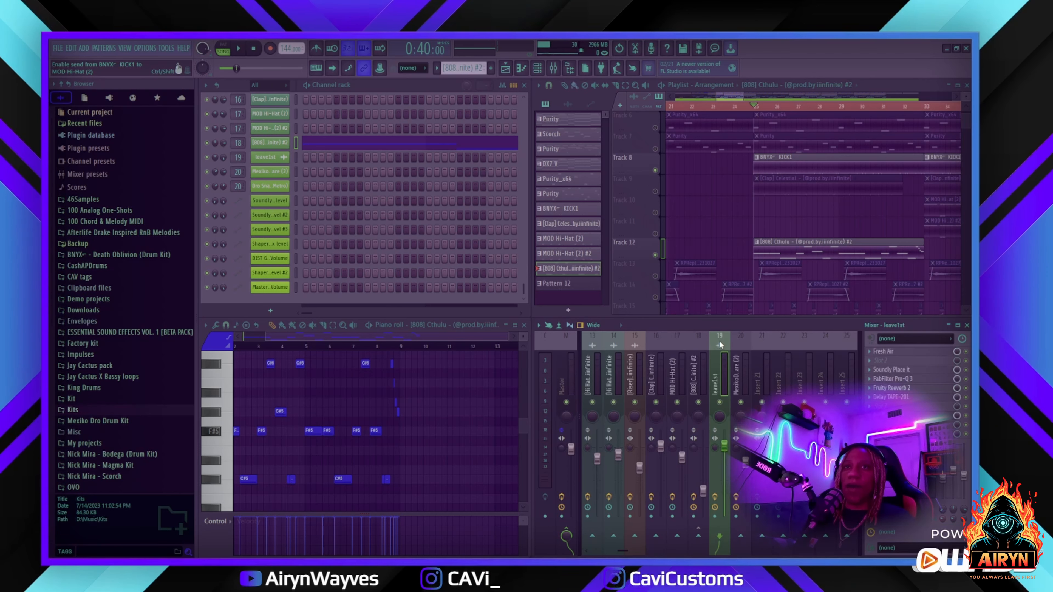
{"action": "scroll", "coordinate": [647, 391], "scroll_direction": "up", "scroll_amount": 9}
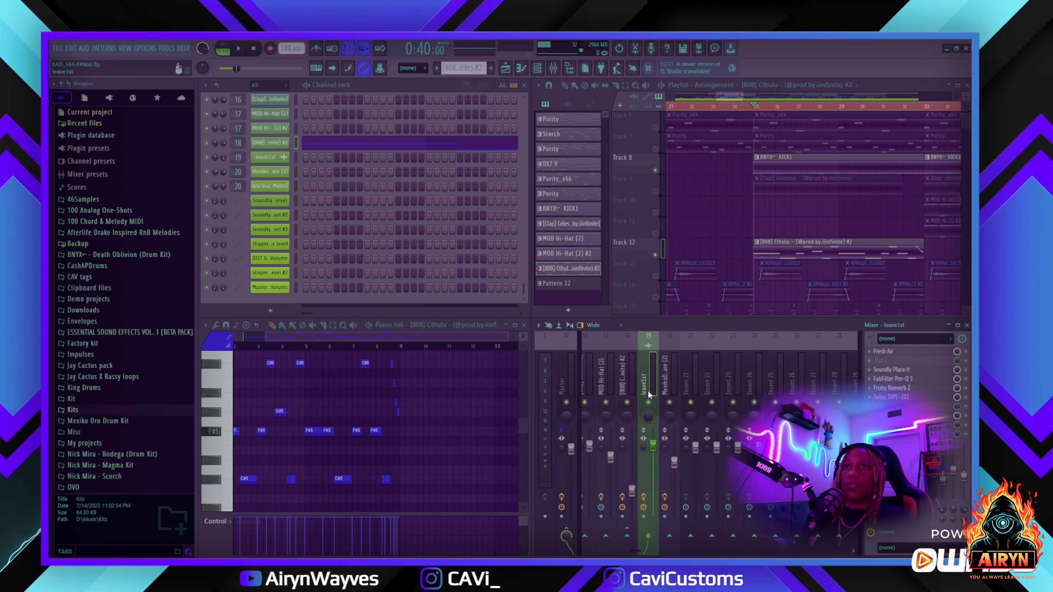
{"action": "scroll", "coordinate": [720, 371], "scroll_direction": "down", "scroll_amount": 9}
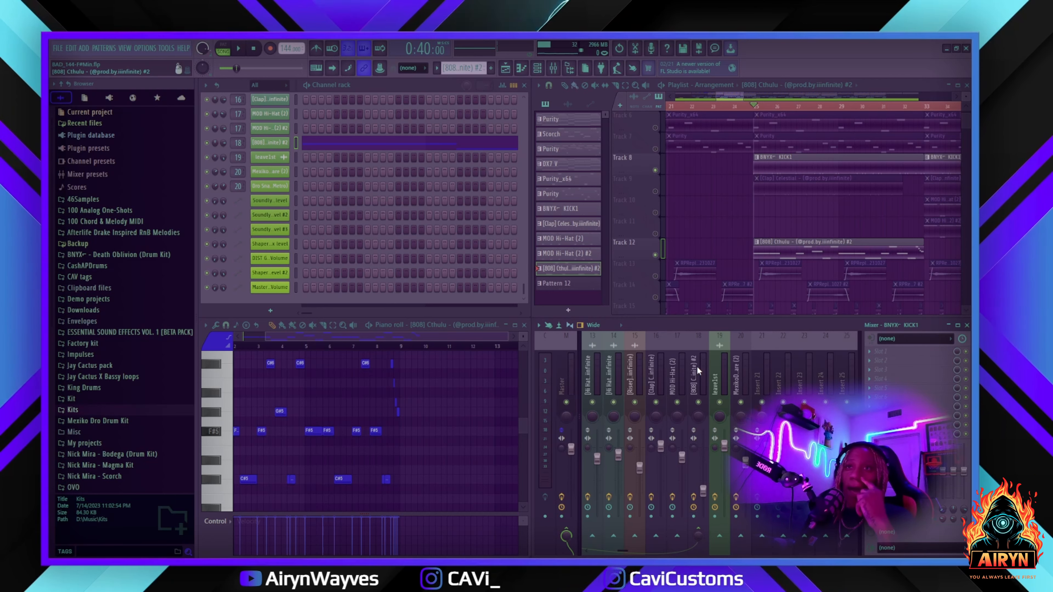
Select the 808's mixer track and locate Fruity Limiter among the replacement effects for its first slot, leaving the slot as is.
{"action": "left_click", "coordinate": [694, 375]}
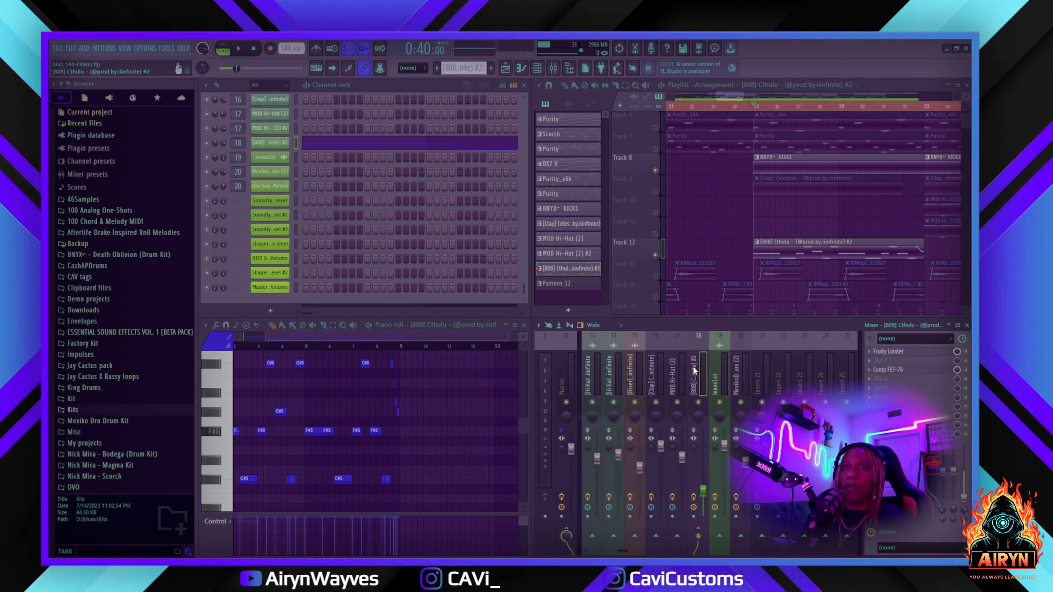
{"action": "left_click", "coordinate": [866, 350]}
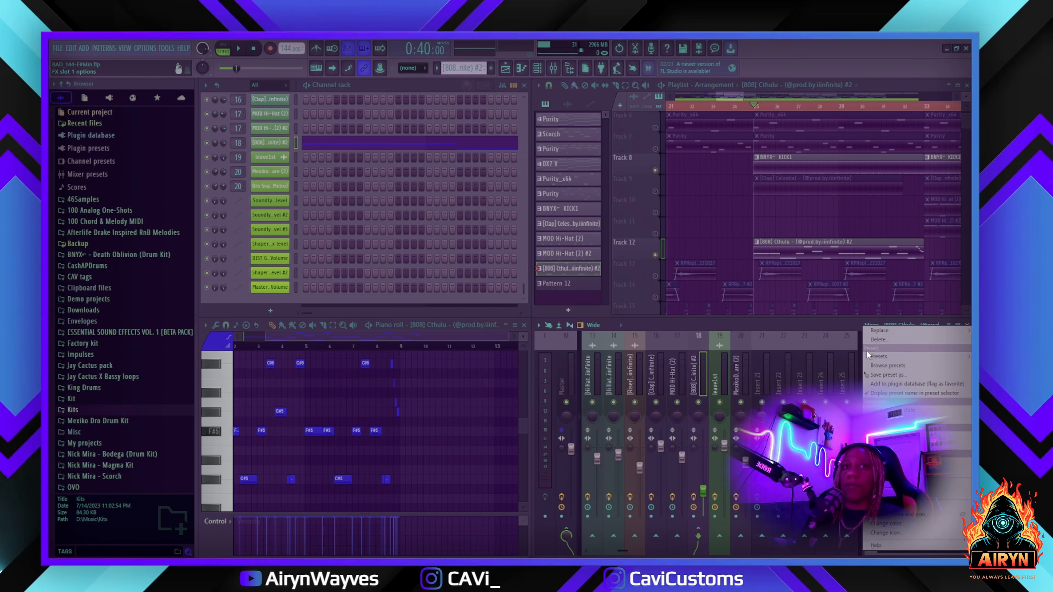
{"action": "mouse_move", "coordinate": [873, 330]}
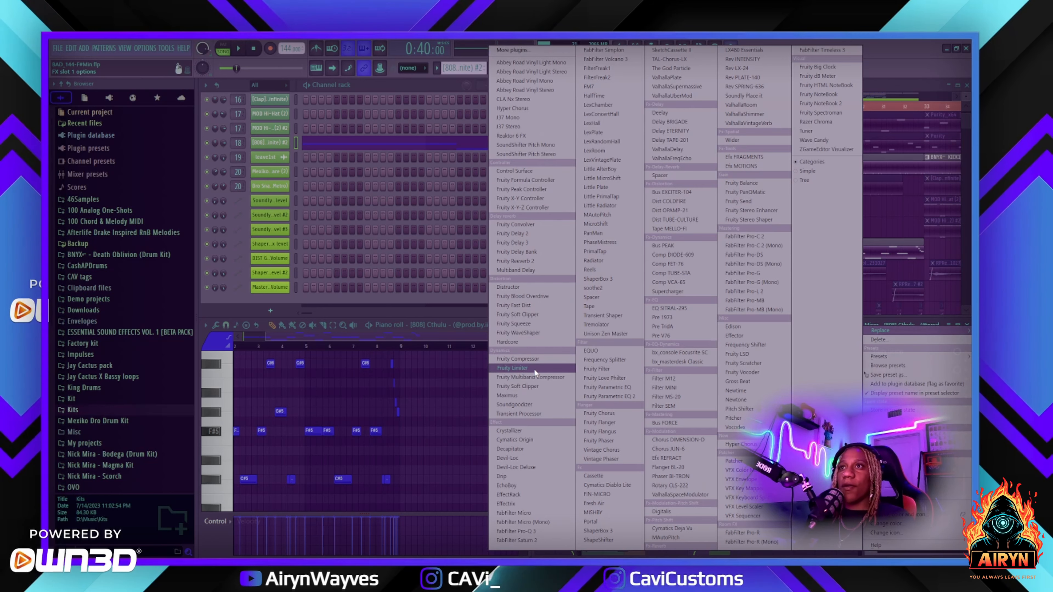
{"action": "left_click", "coordinate": [460, 312]}
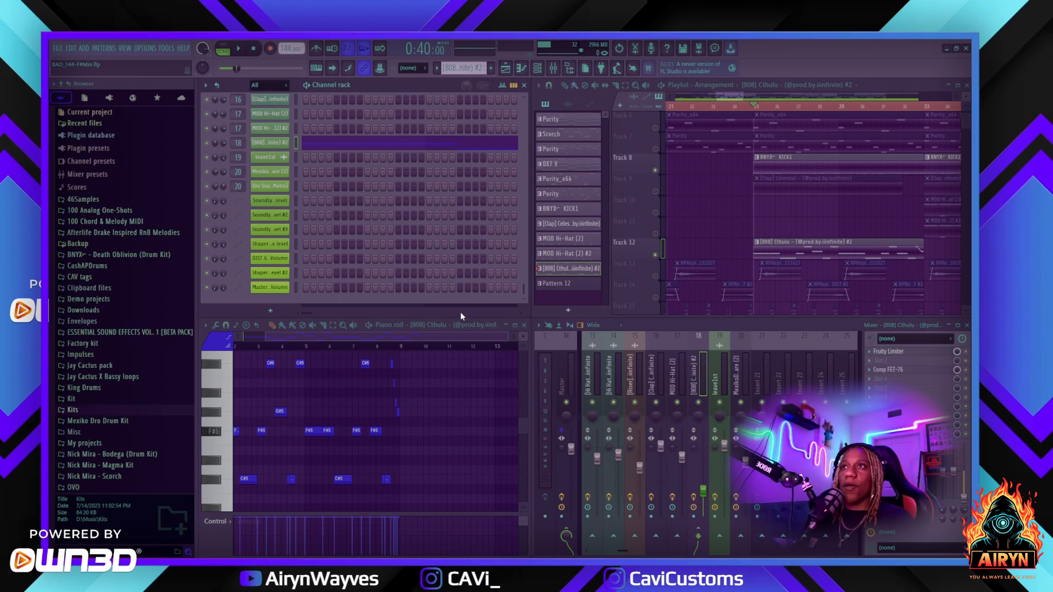
Show the LIMIT and COMP modes of the 808's Fruity Limiter and its sidechain source choice, BNYX KICK1.
{"action": "left_click", "coordinate": [879, 356]}
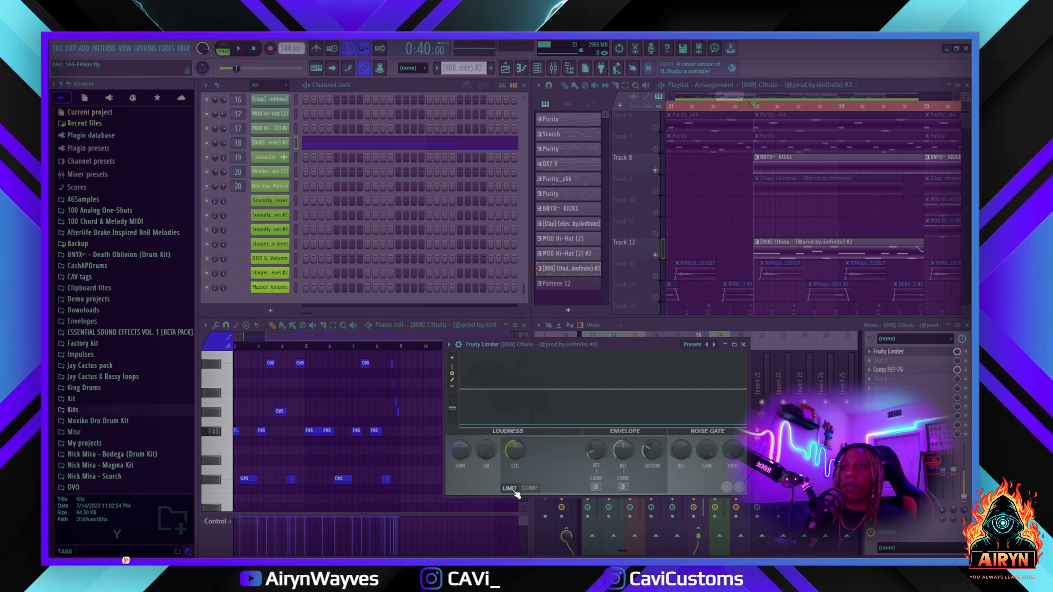
{"action": "left_click", "coordinate": [510, 488]}
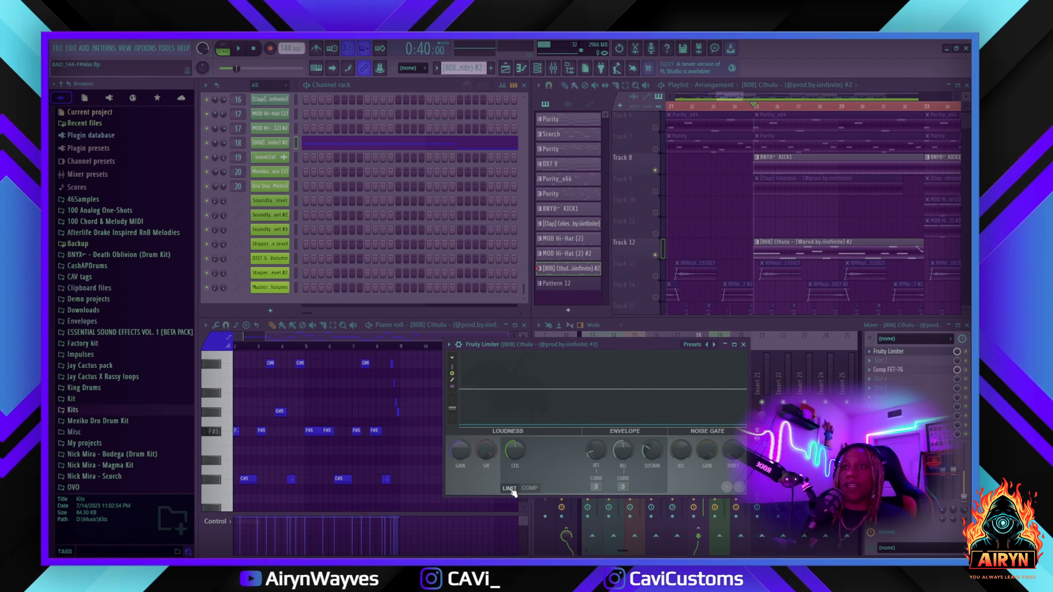
{"action": "left_click", "coordinate": [530, 488]}
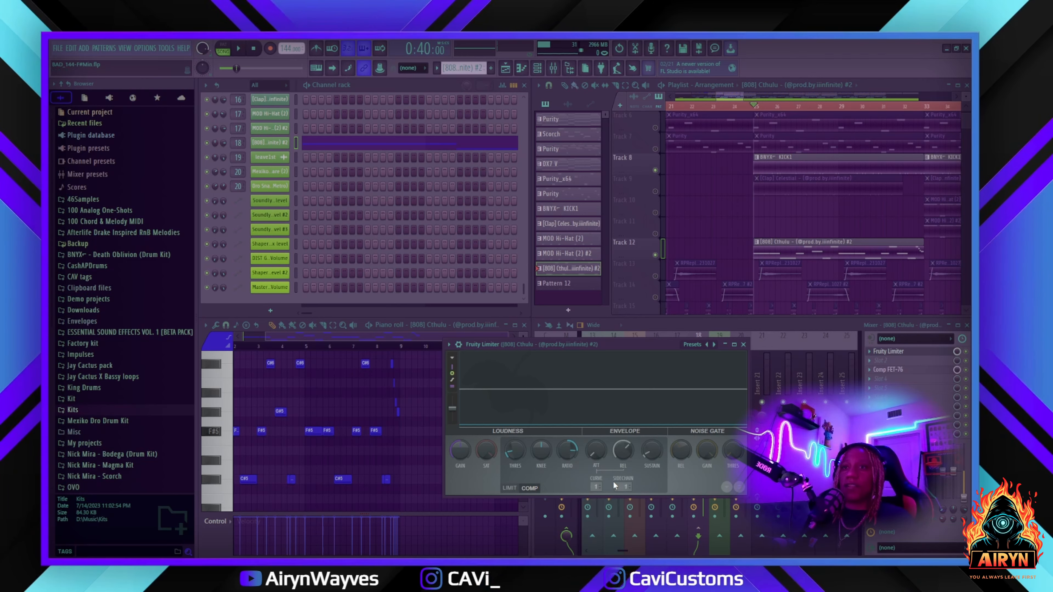
{"action": "left_click", "coordinate": [620, 488]}
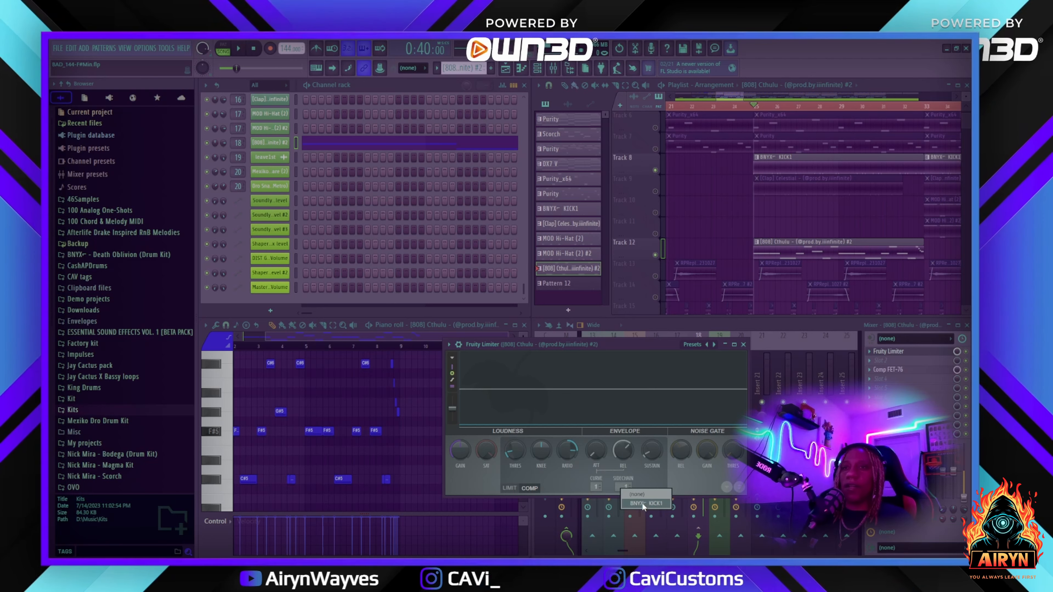
{"action": "left_click", "coordinate": [697, 483]}
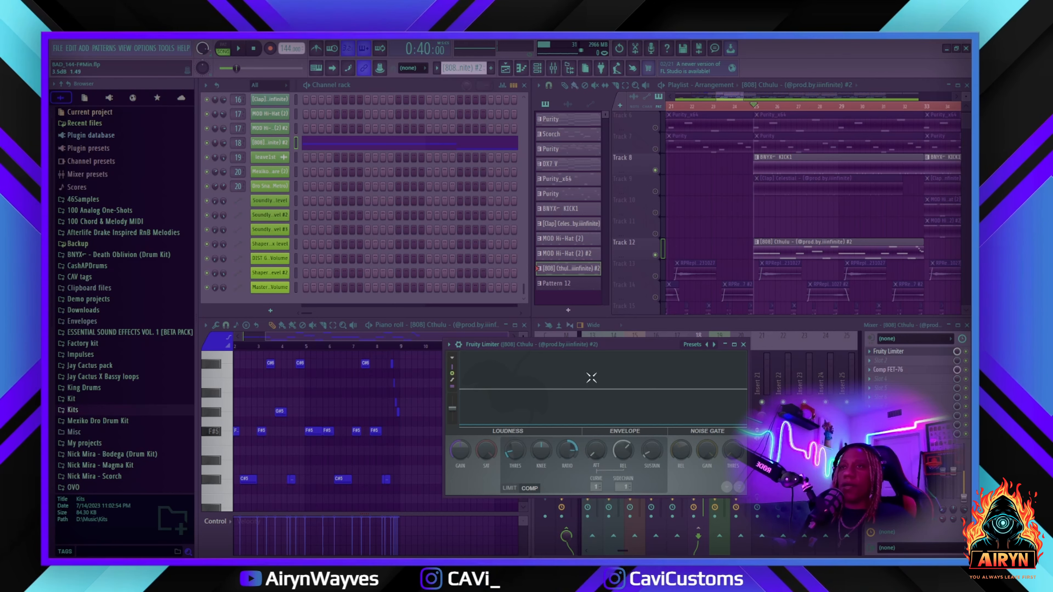
Play the kick and 808 again while watching the Fruity Limiter graph, stop playback and close the limiter.
{"action": "left_click_drag", "start_coordinate": [631, 343], "coordinate": [608, 246]}
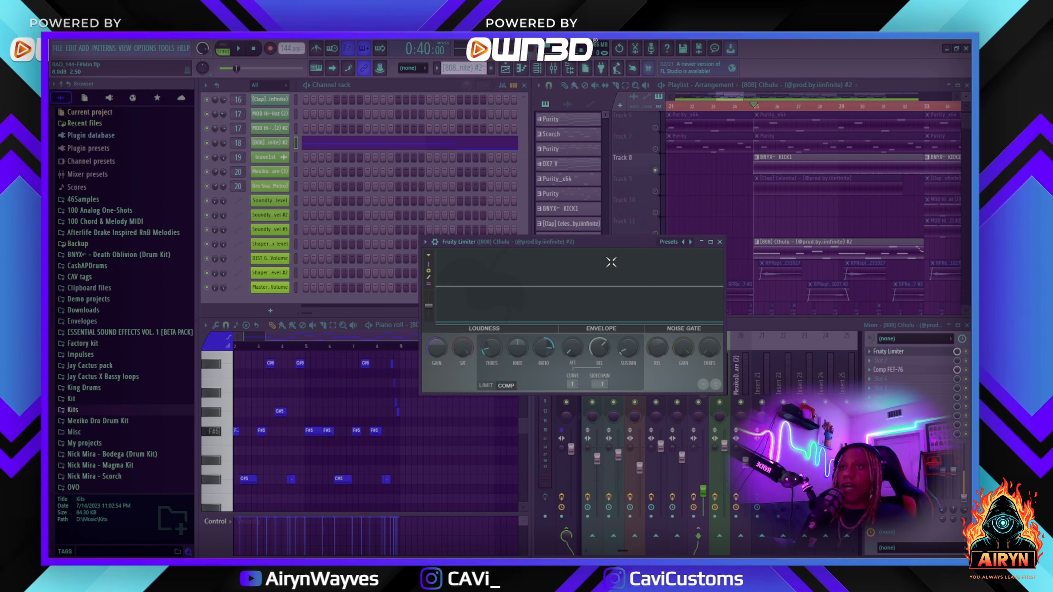
{"action": "key", "text": "space"}
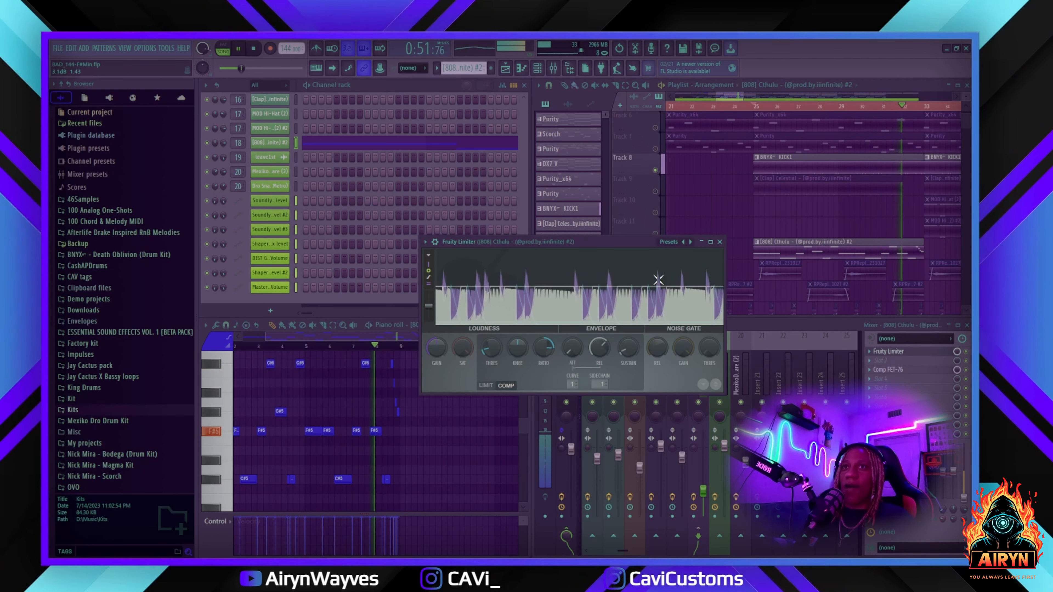
{"action": "left_click_drag", "start_coordinate": [632, 242], "coordinate": [649, 303]}
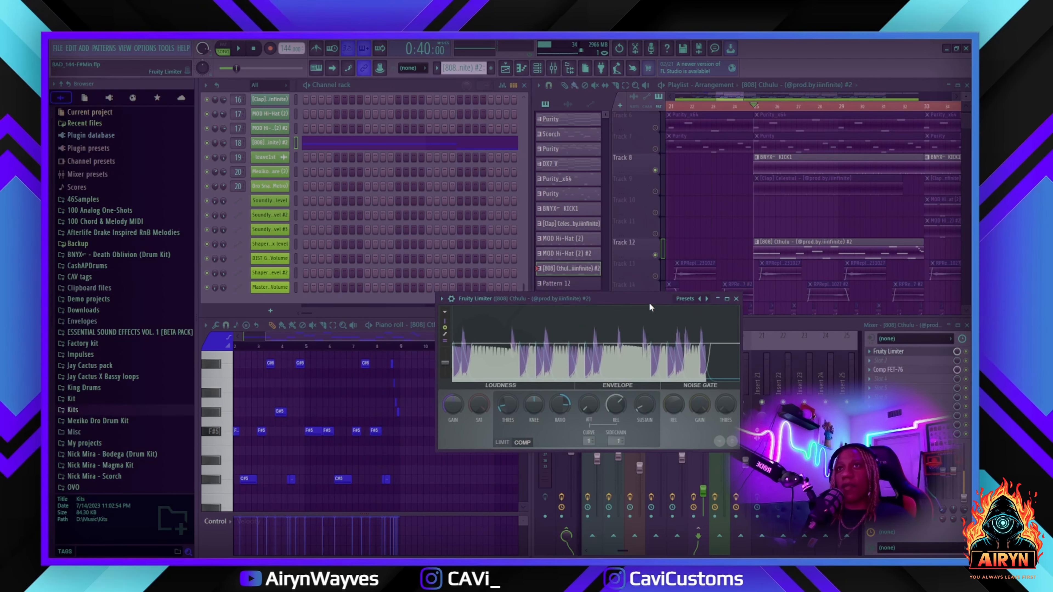
{"action": "left_click", "coordinate": [736, 302]}
{"action": "key", "text": "space"}
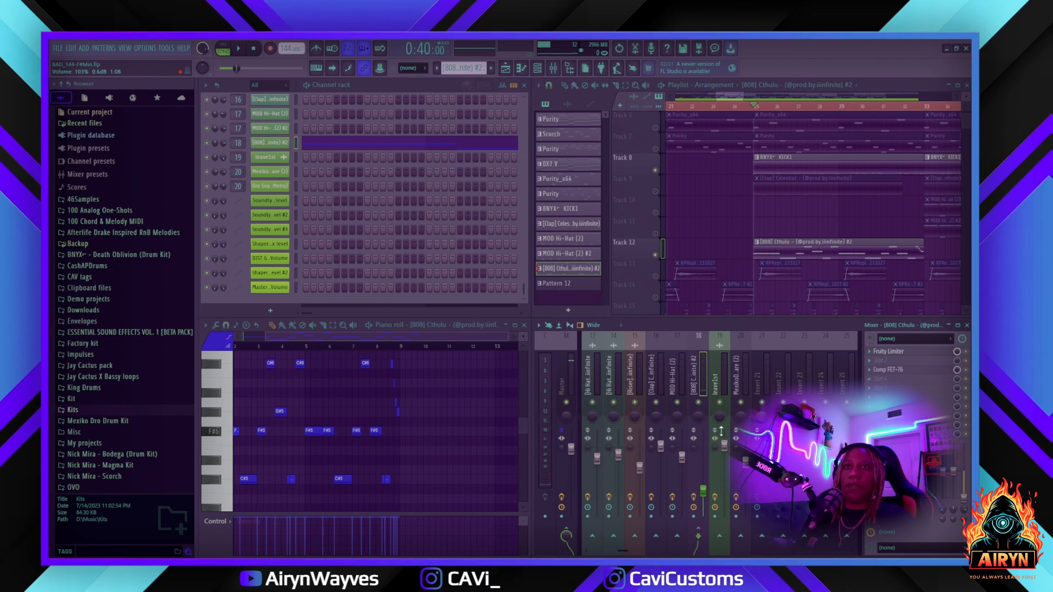
Examine the automation clips on playlist Tracks 21 to 27, from the Soundly Place It mix levels to the master volume.
{"action": "scroll", "coordinate": [749, 179], "scroll_direction": "down", "scroll_amount": 3}
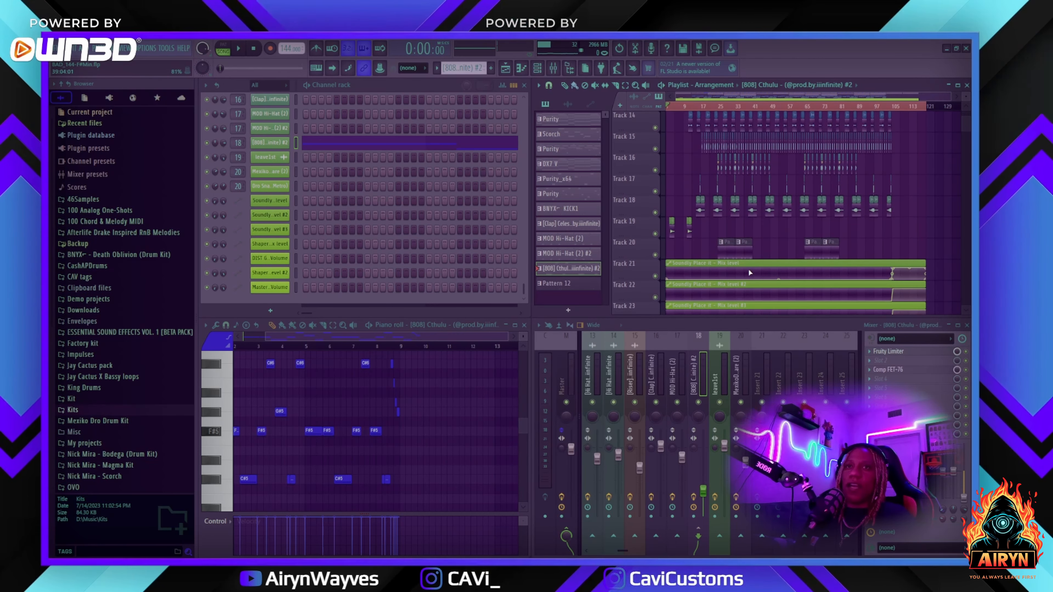
{"action": "scroll", "coordinate": [747, 268], "scroll_direction": "down", "scroll_amount": 5}
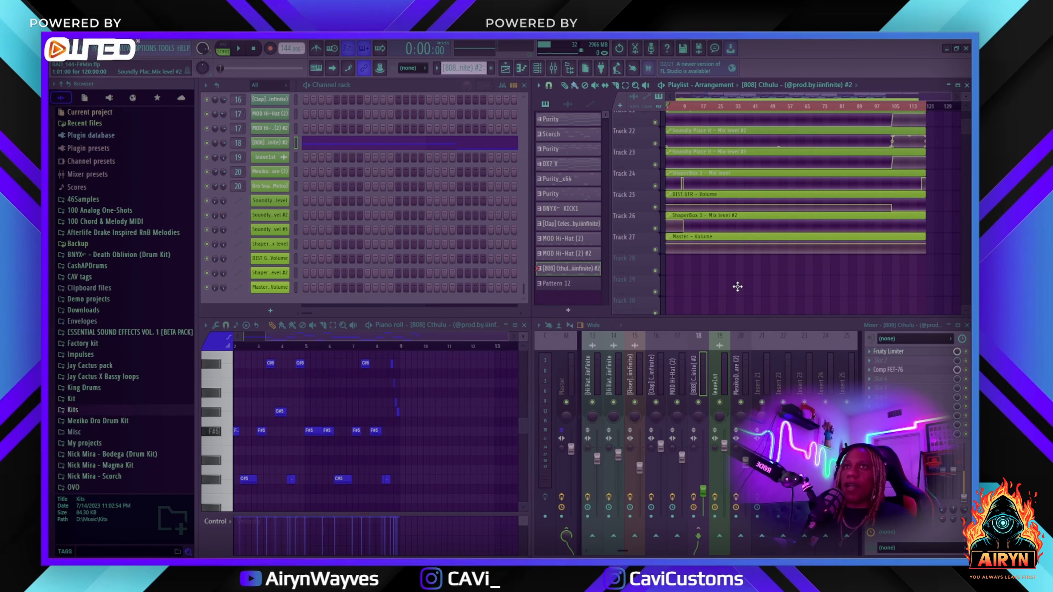
Return to the start of the playlist's tracks and survey the mixer's instrument, vocal and drum tracks.
{"action": "scroll", "coordinate": [738, 286], "scroll_direction": "up", "scroll_amount": 12}
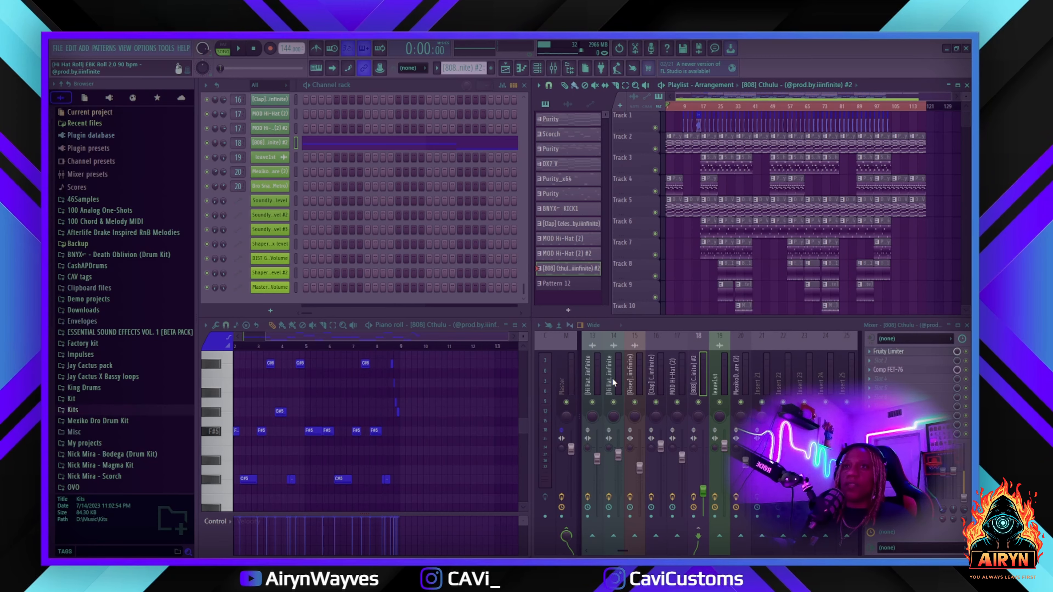
{"action": "scroll", "coordinate": [612, 378], "scroll_direction": "up", "scroll_amount": 4}
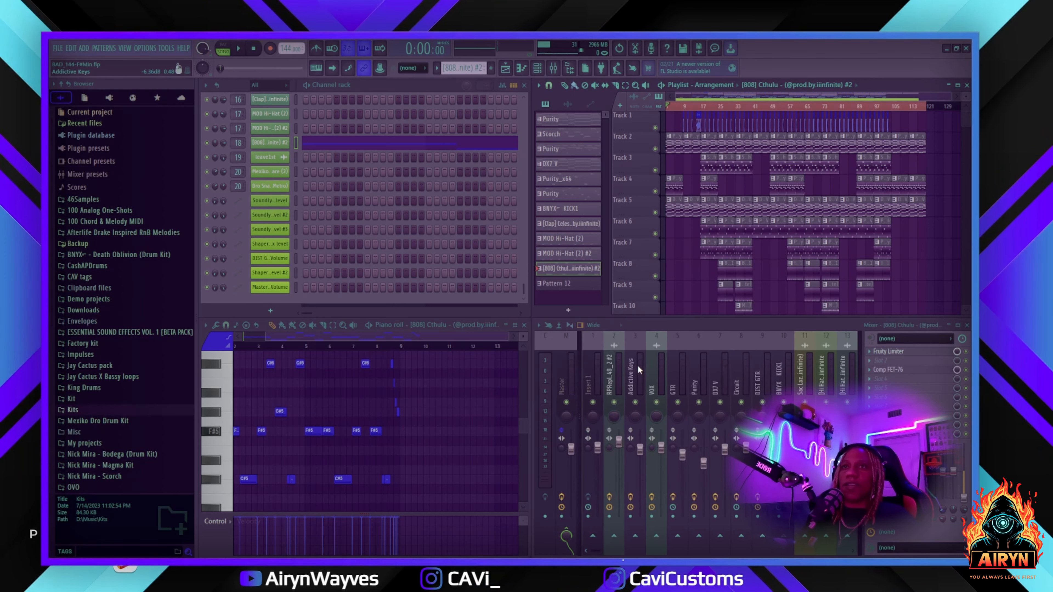
{"action": "scroll", "coordinate": [677, 361], "scroll_direction": "down", "scroll_amount": 3}
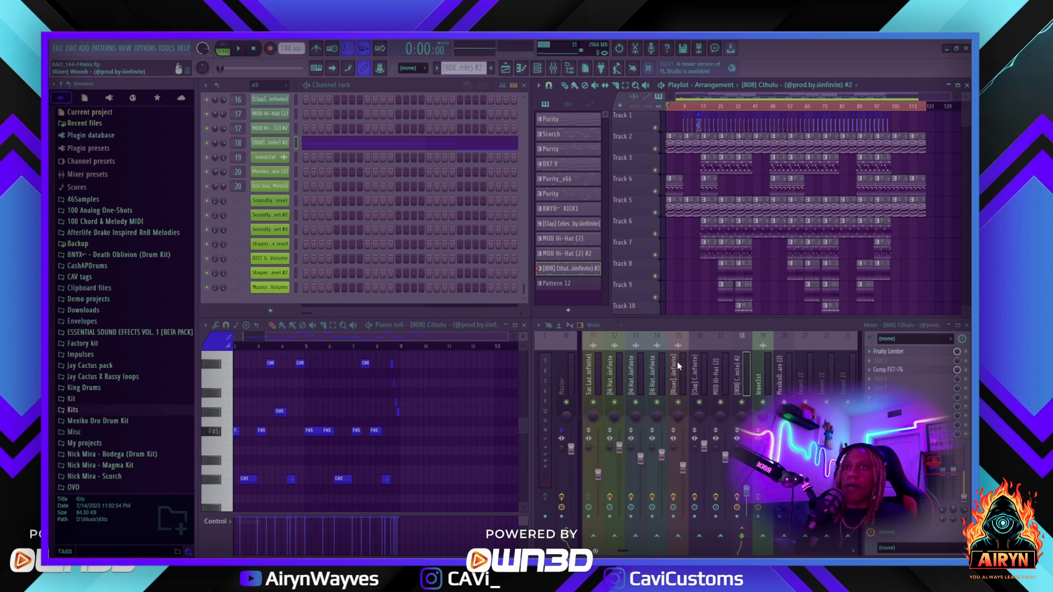
{"action": "scroll", "coordinate": [677, 361], "scroll_direction": "up", "scroll_amount": 3}
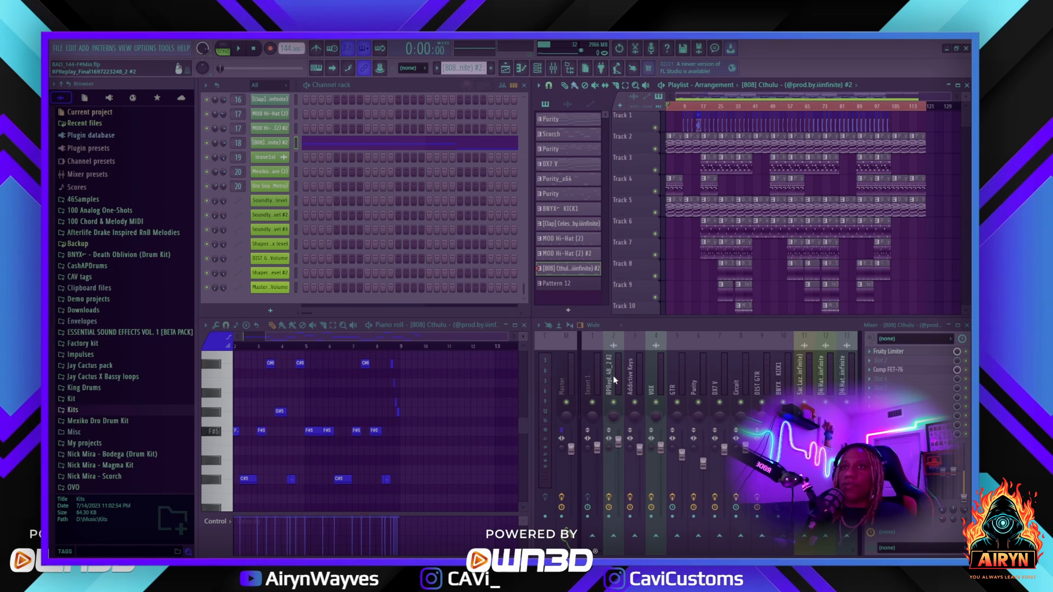
{"action": "scroll", "coordinate": [647, 377], "scroll_direction": "down", "scroll_amount": 1}
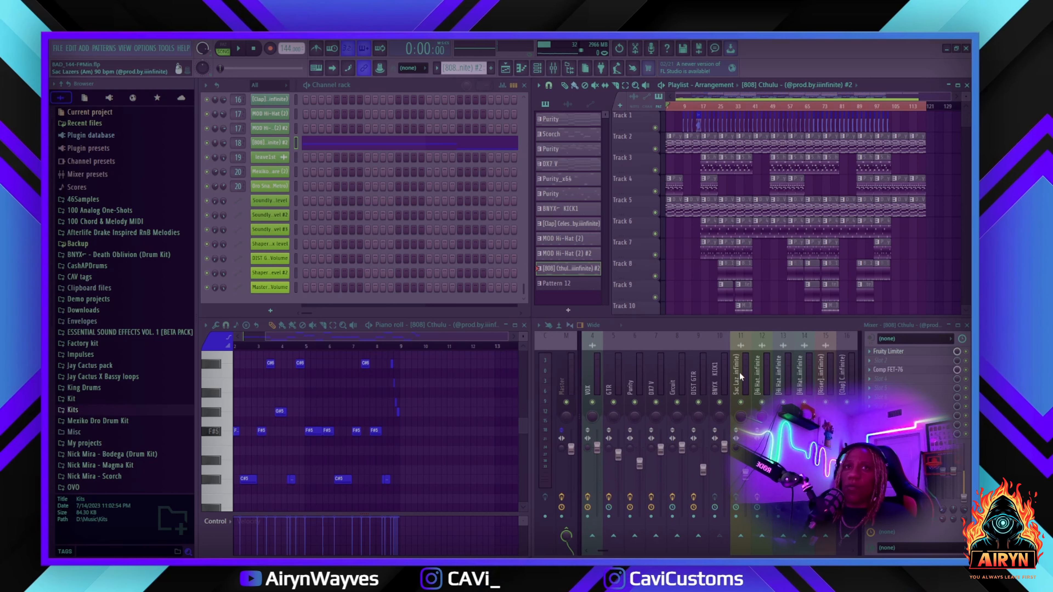
{"action": "scroll", "coordinate": [639, 381], "scroll_direction": "up", "scroll_amount": 1}
Check the effects on mixer tracks GTR, Purity, Circuit and BNYX KICK1, and show FabFilter Pro-Q 3 on DIST GTR and the Hi Hat Roll.
{"action": "left_click", "coordinate": [677, 377]}
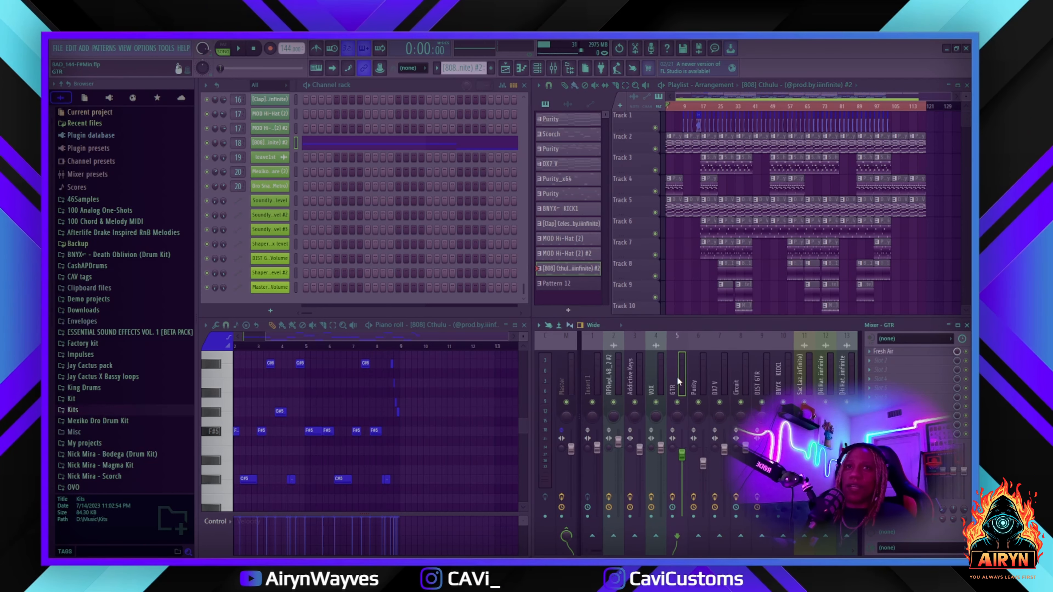
{"action": "left_click", "coordinate": [707, 379]}
{"action": "left_click", "coordinate": [743, 380]}
{"action": "left_click", "coordinate": [774, 379]}
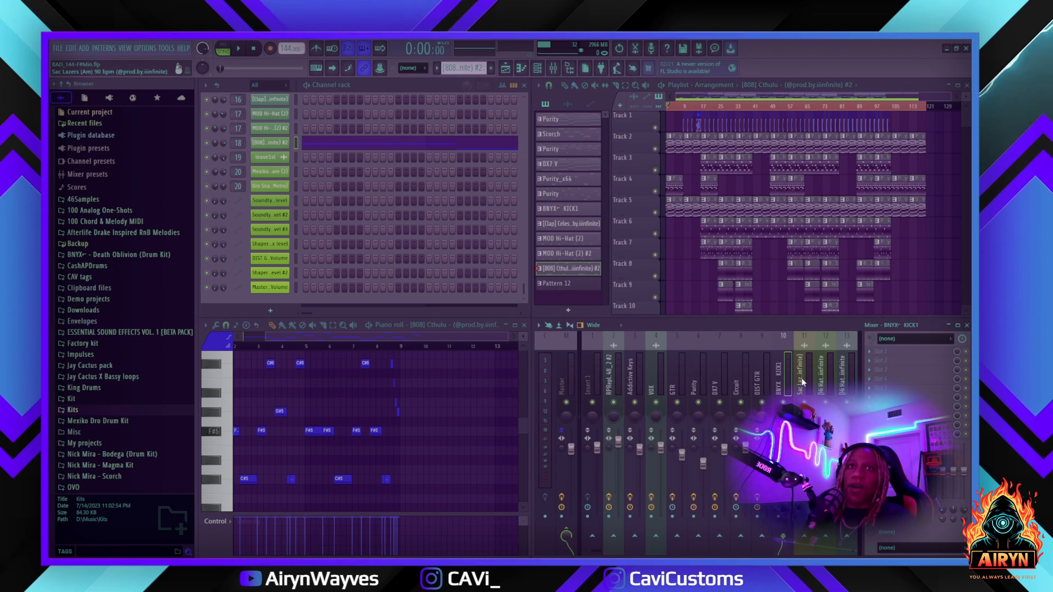
{"action": "left_click", "coordinate": [760, 383]}
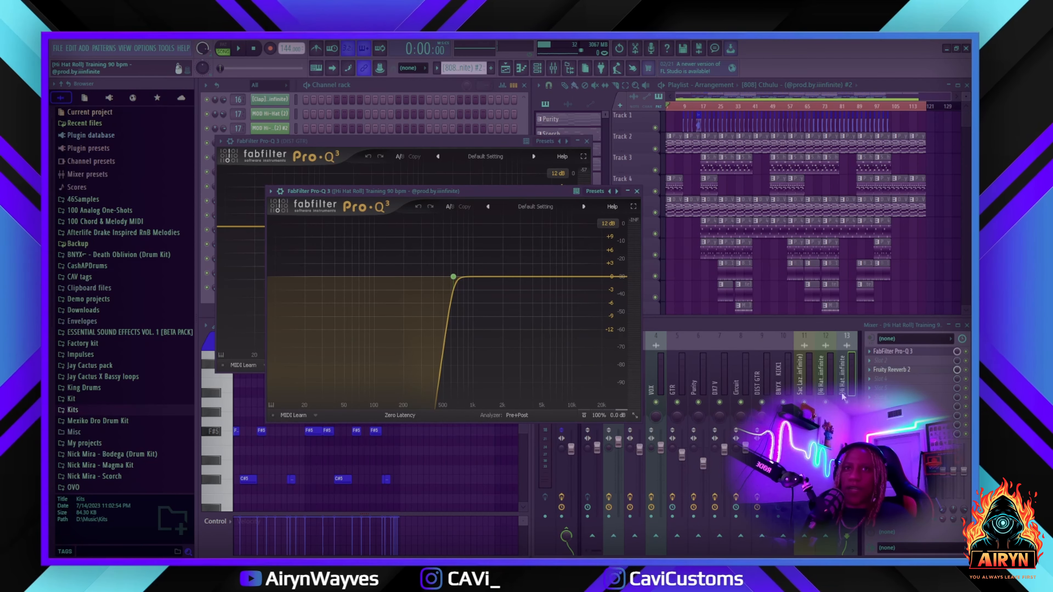
{"action": "scroll", "coordinate": [843, 396], "scroll_direction": "down", "scroll_amount": 3}
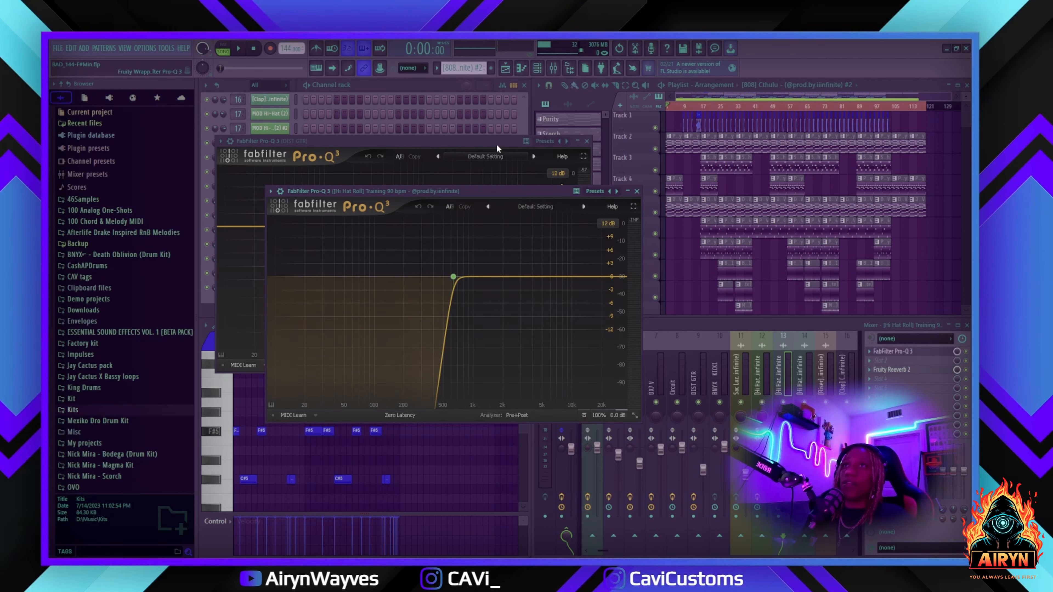
Close the FabFilter Pro-Q 3 windows of DIST GTR and the Hi Hat Roll.
{"action": "left_click_drag", "start_coordinate": [491, 142], "coordinate": [521, 142]}
{"action": "left_click", "coordinate": [616, 141]}
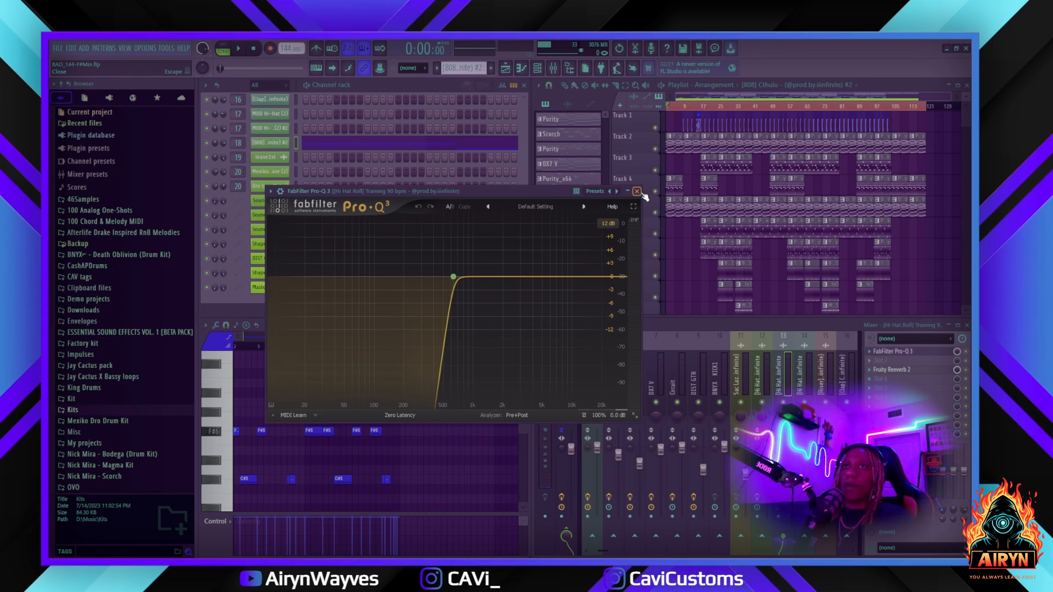
{"action": "left_click", "coordinate": [636, 191]}
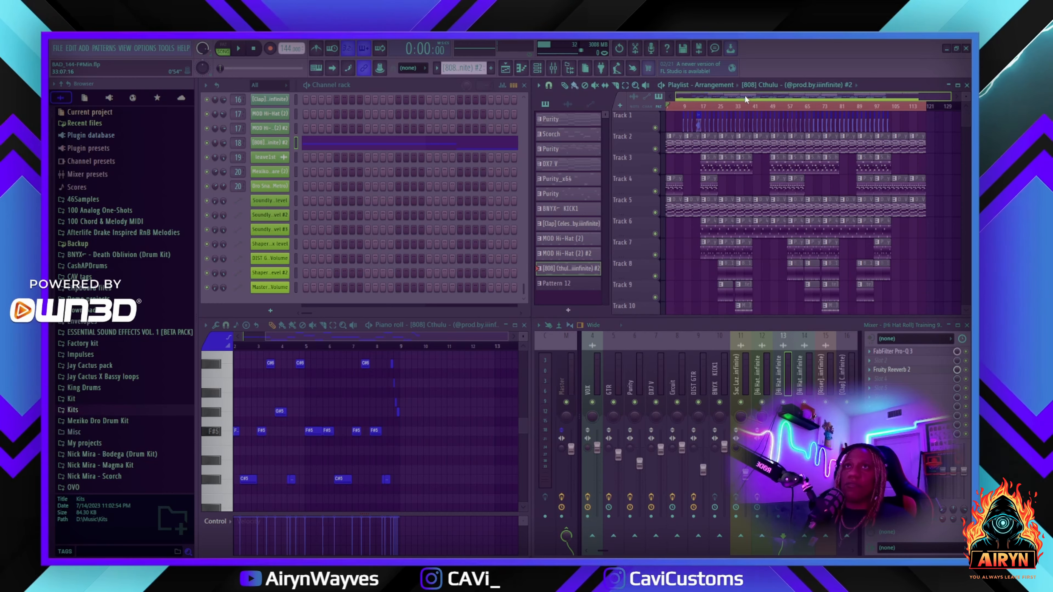
Show the full arrangement in the playlist and play the beat from the beginning.
{"action": "scroll", "coordinate": [681, 107], "scroll_direction": "up", "scroll_amount": 2}
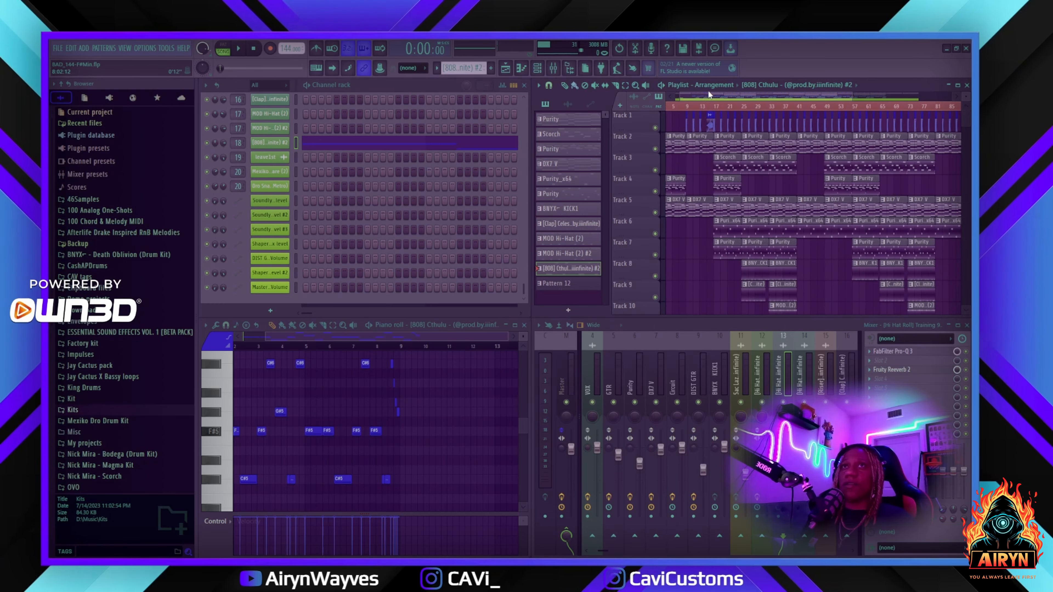
{"action": "left_click_drag", "start_coordinate": [720, 94], "coordinate": [703, 93]}
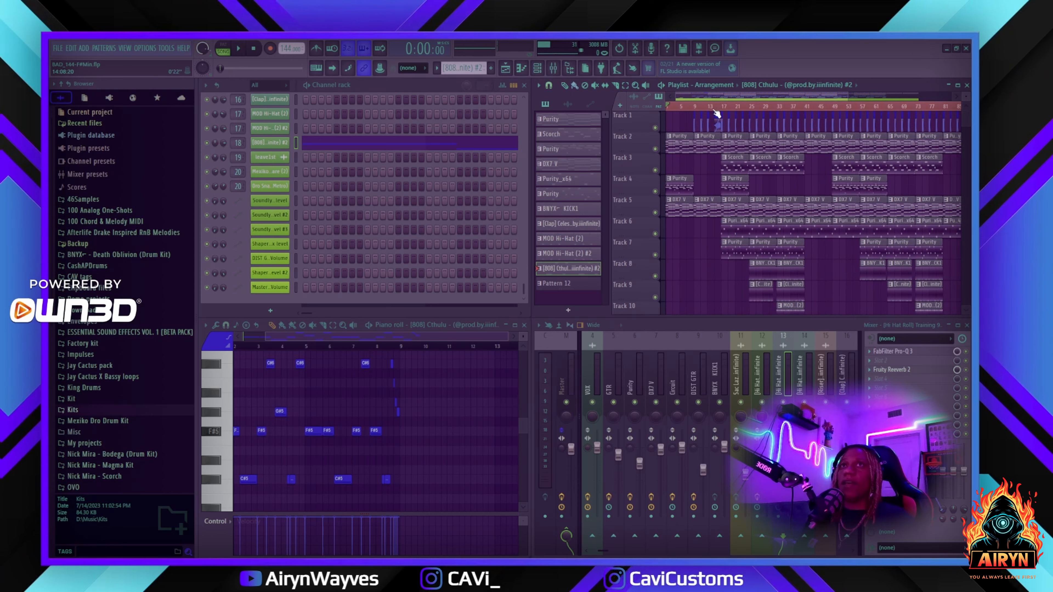
{"action": "scroll", "coordinate": [716, 107], "scroll_direction": "down", "scroll_amount": 3}
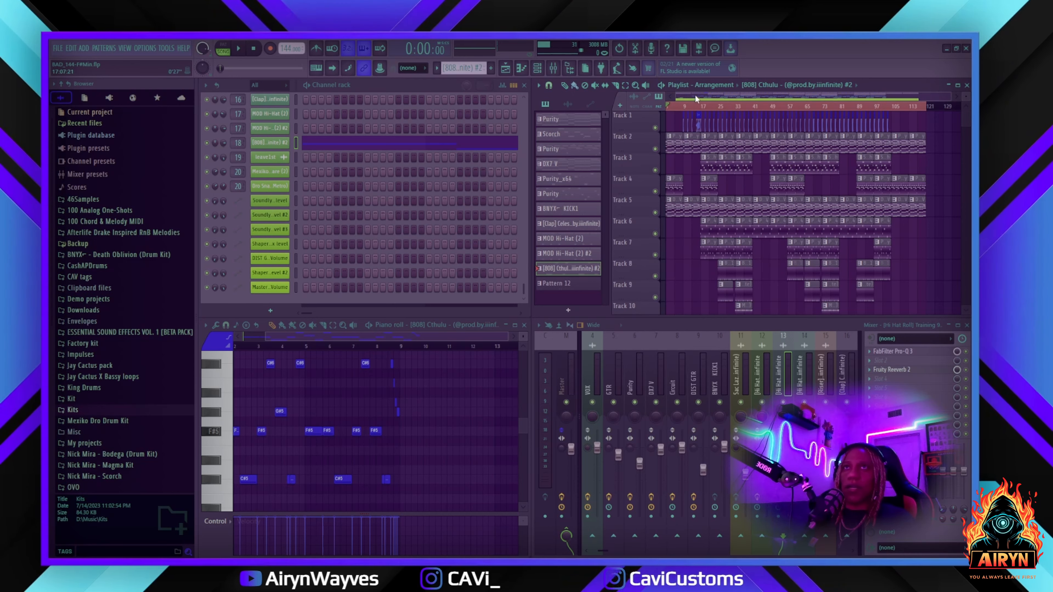
{"action": "scroll", "coordinate": [695, 108], "scroll_direction": "up", "scroll_amount": 1}
{"action": "scroll", "coordinate": [693, 107], "scroll_direction": "down", "scroll_amount": 1}
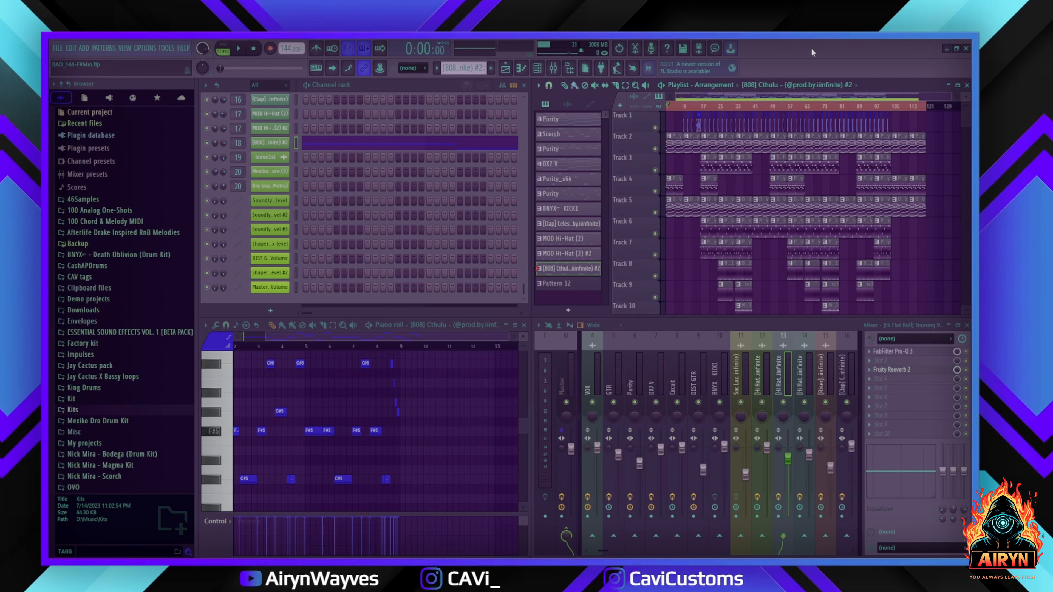
{"action": "key", "text": "space"}
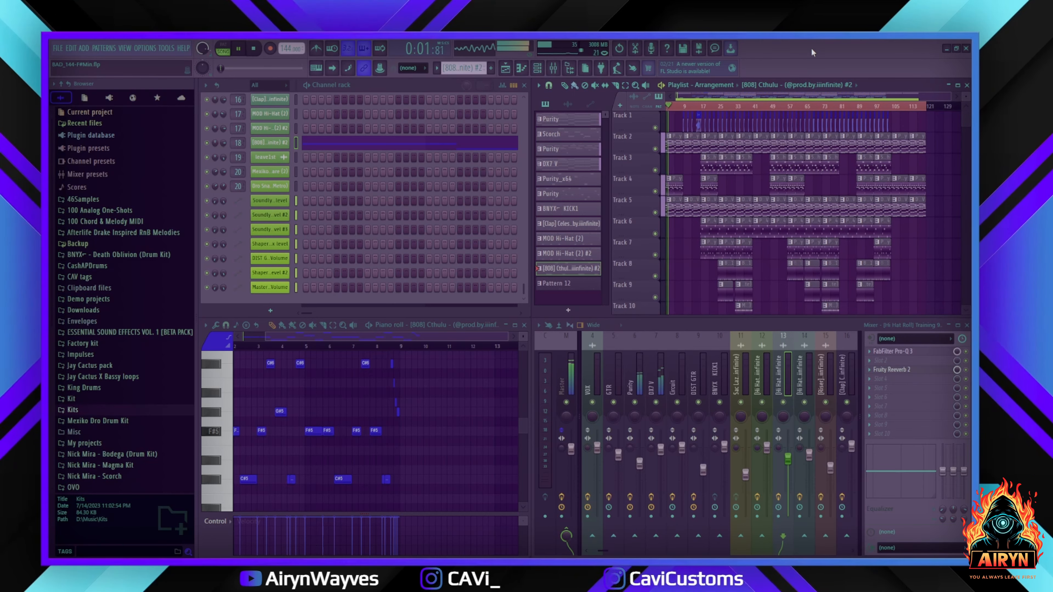